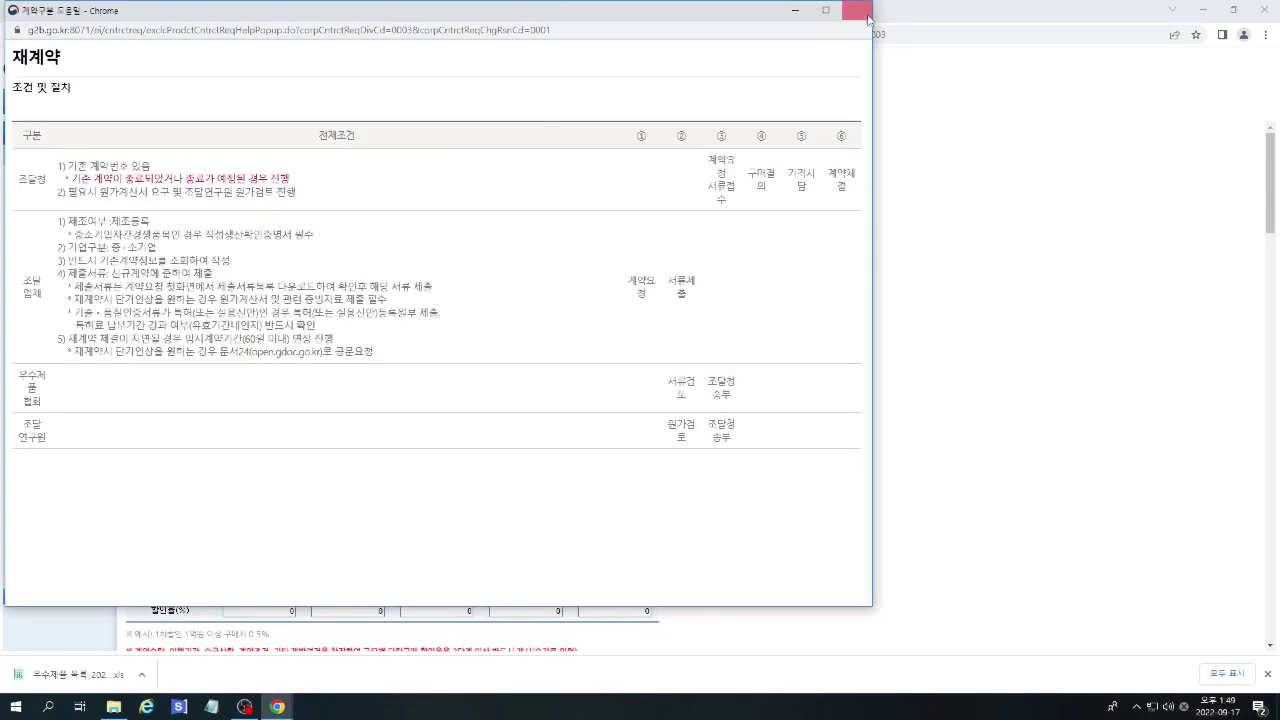
Search the designated excellent products for designation number 2019218.
left_click(856, 10)
left_click(329, 209)
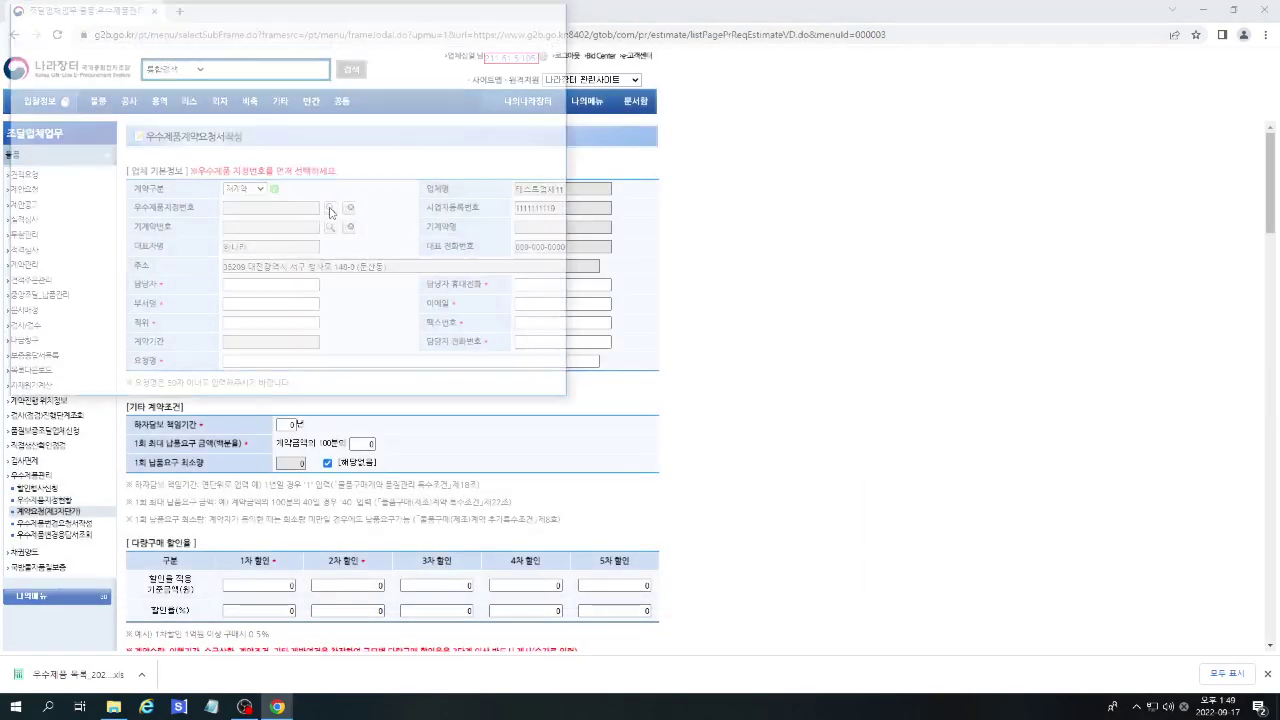
double_click(139, 128)
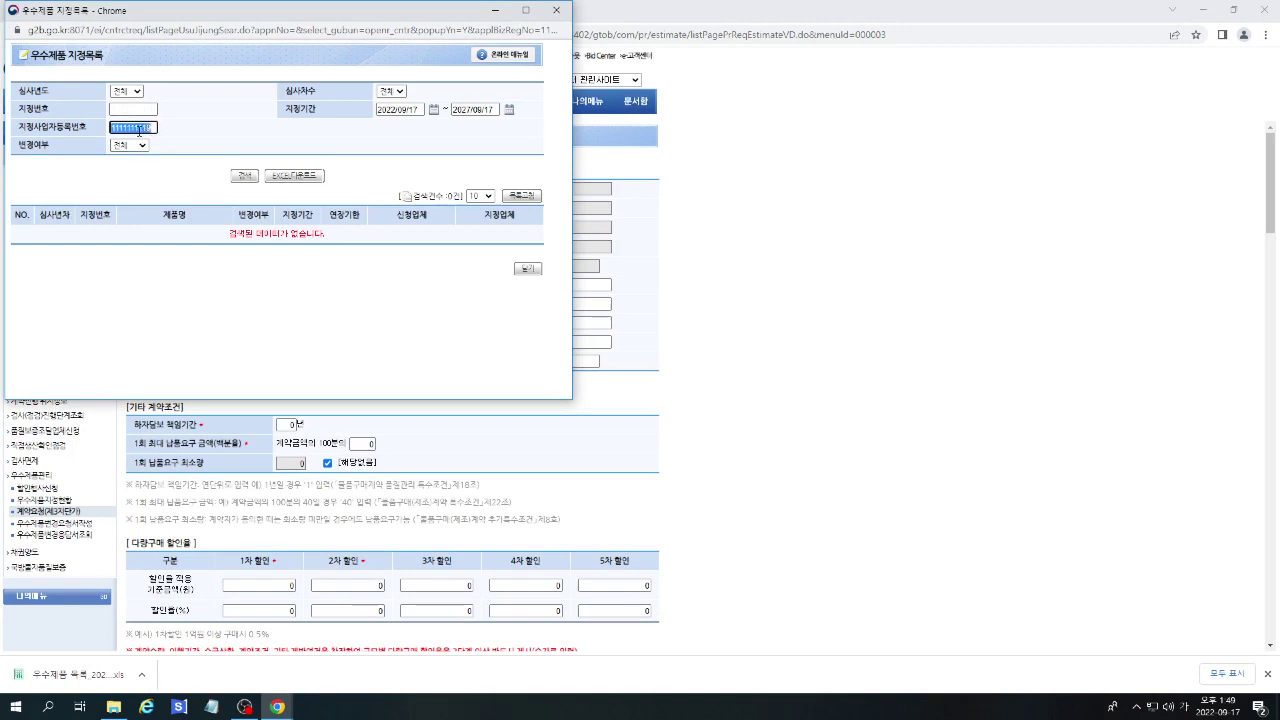
key("BackSpace")
left_click(124, 109)
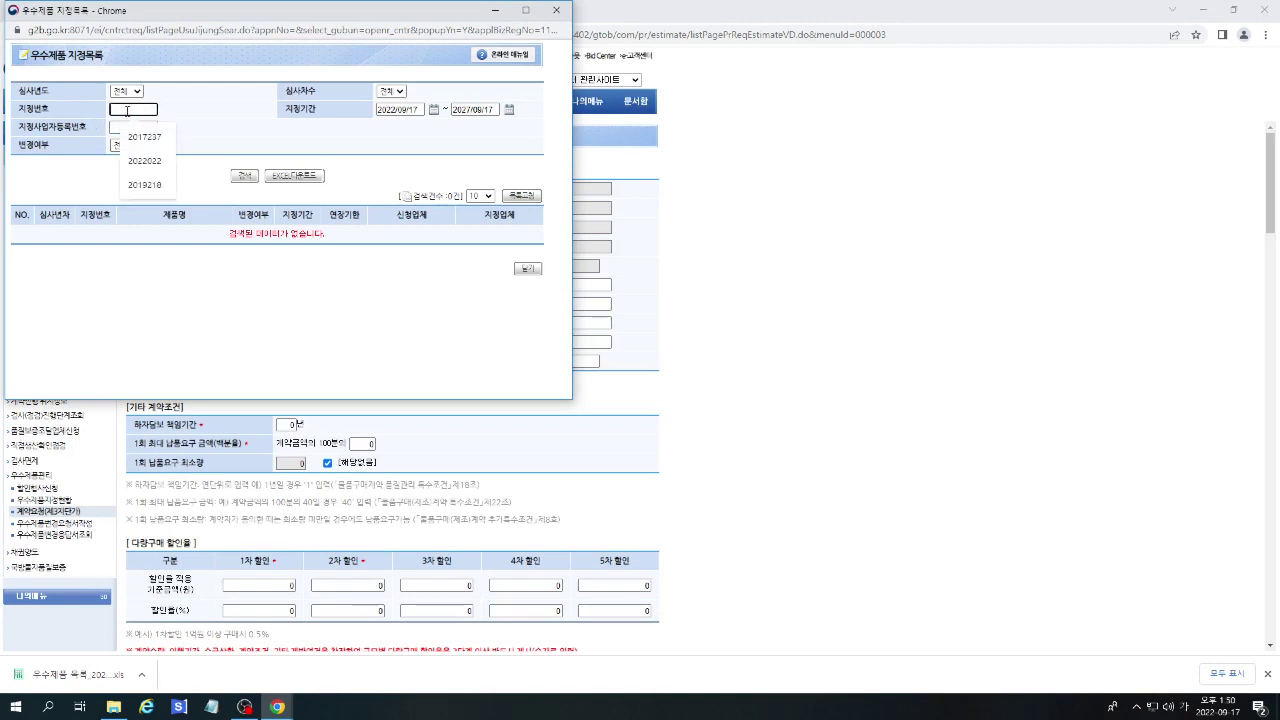
type("2019")
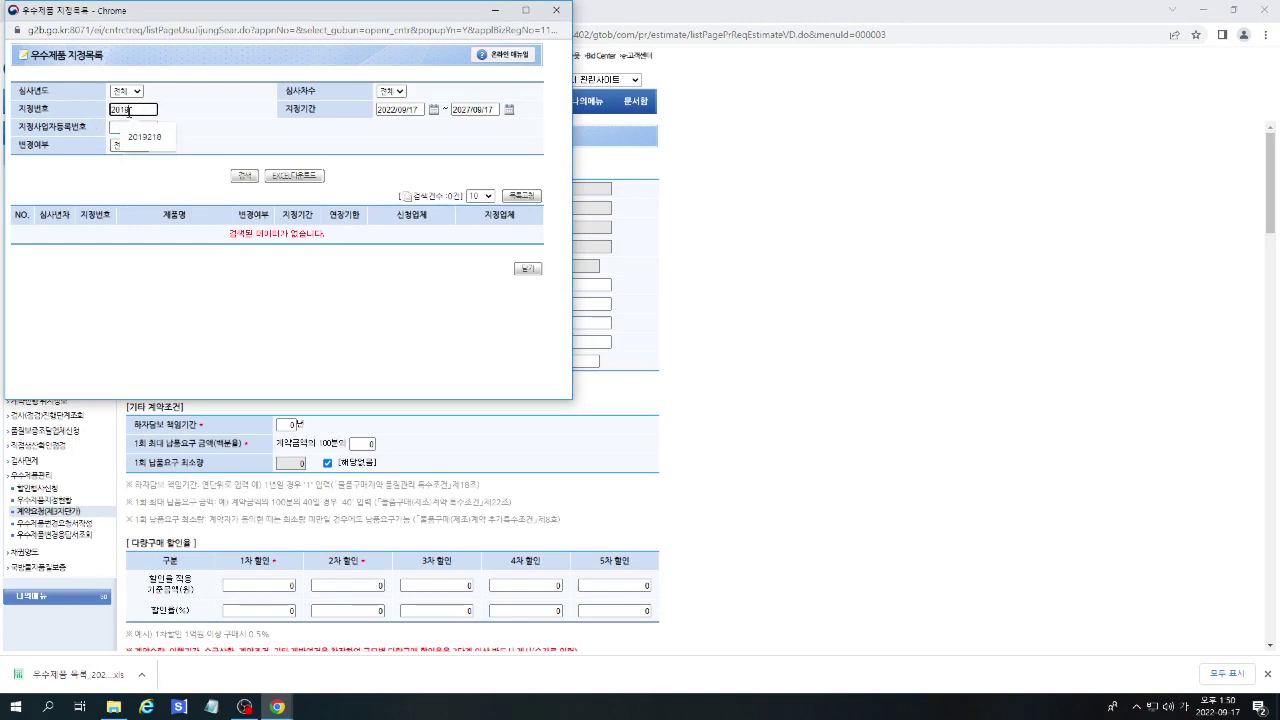
type("218")
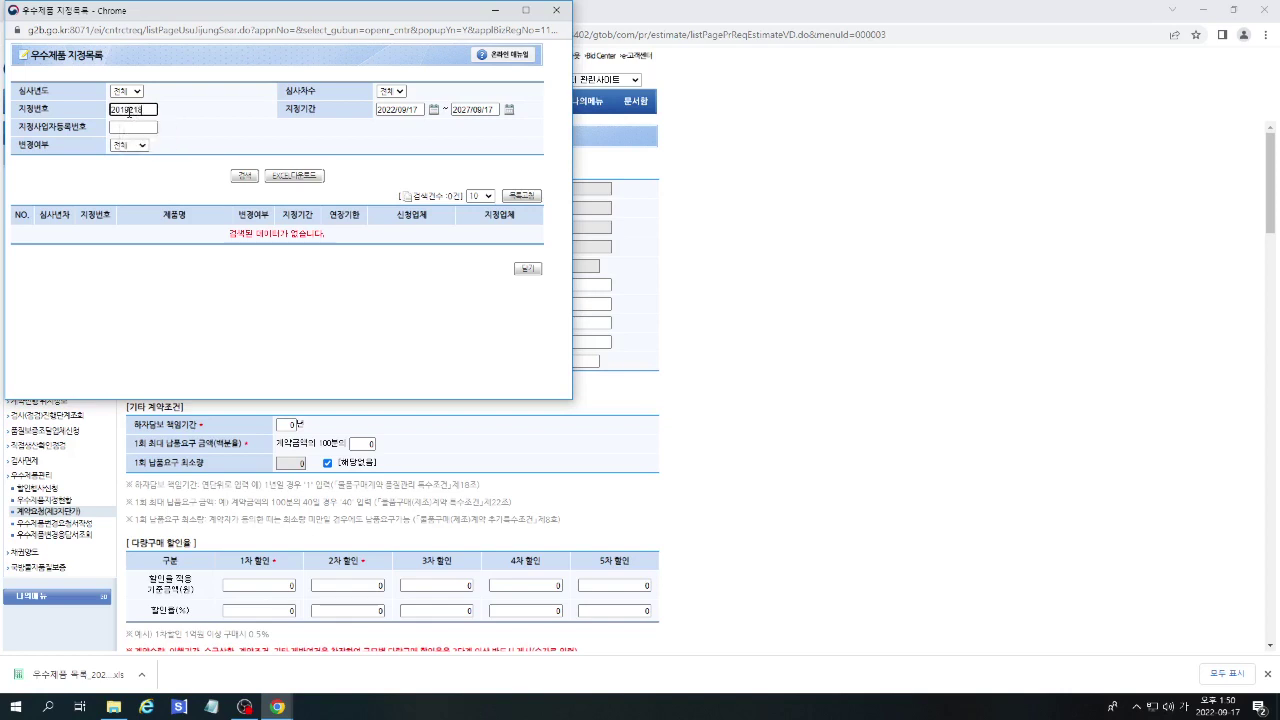
left_click(250, 178)
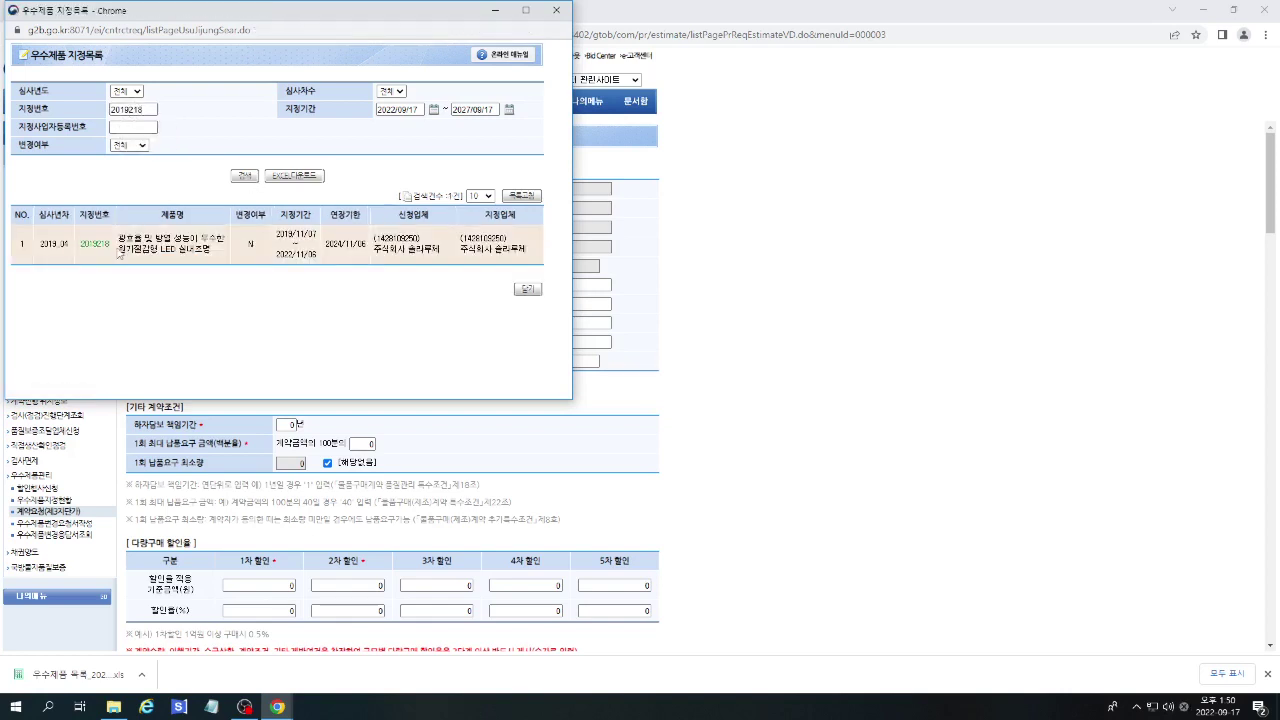
Choose designation 2019218 for the form and pick its existing contract.
left_click(98, 250)
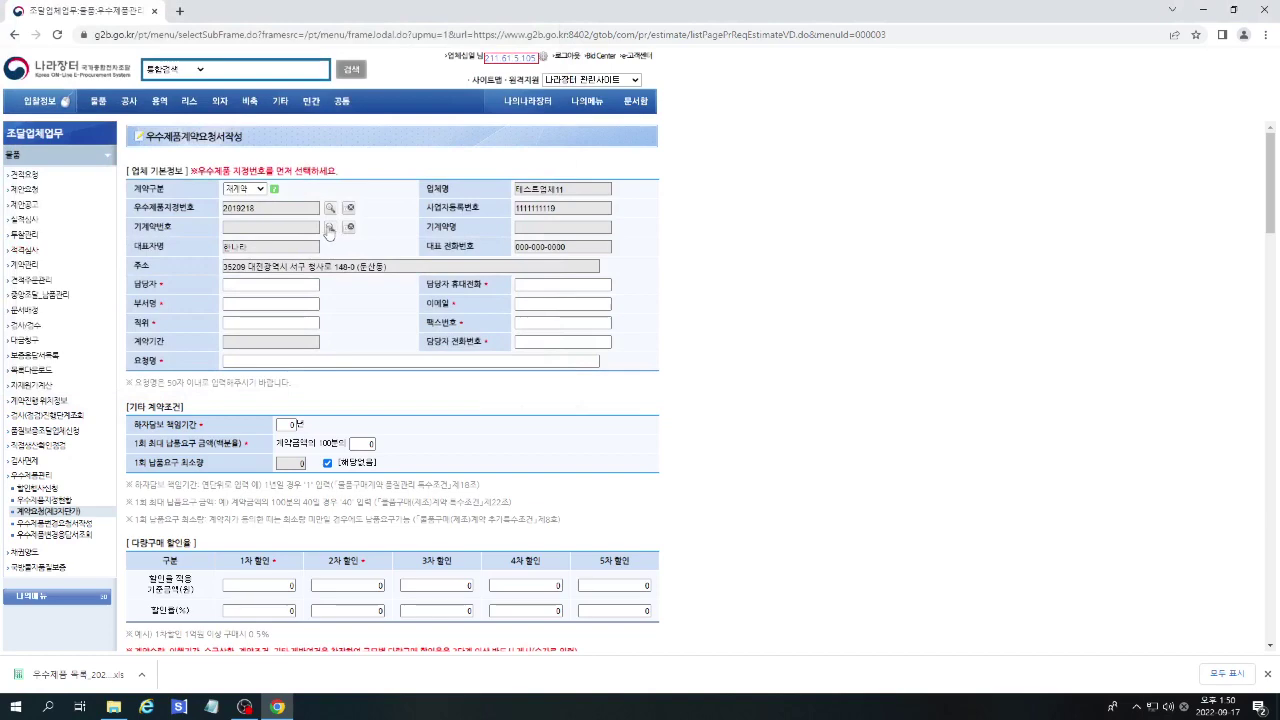
left_click(329, 229)
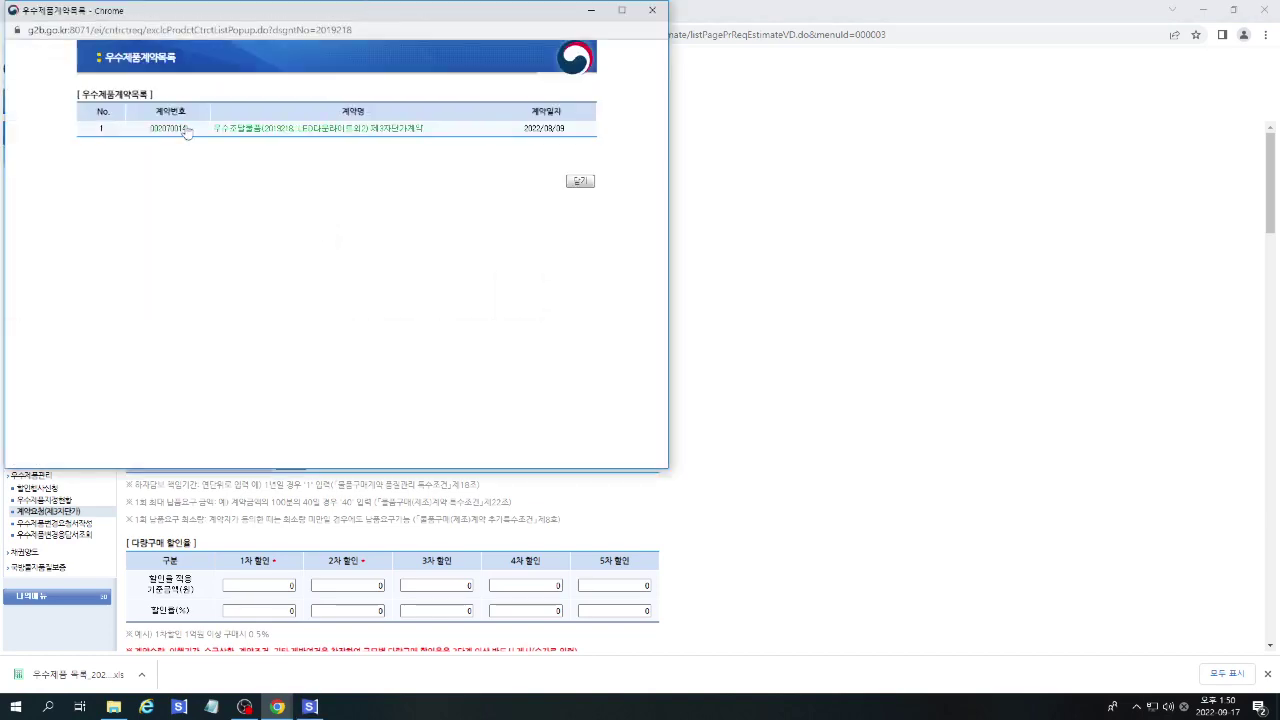
left_click(164, 135)
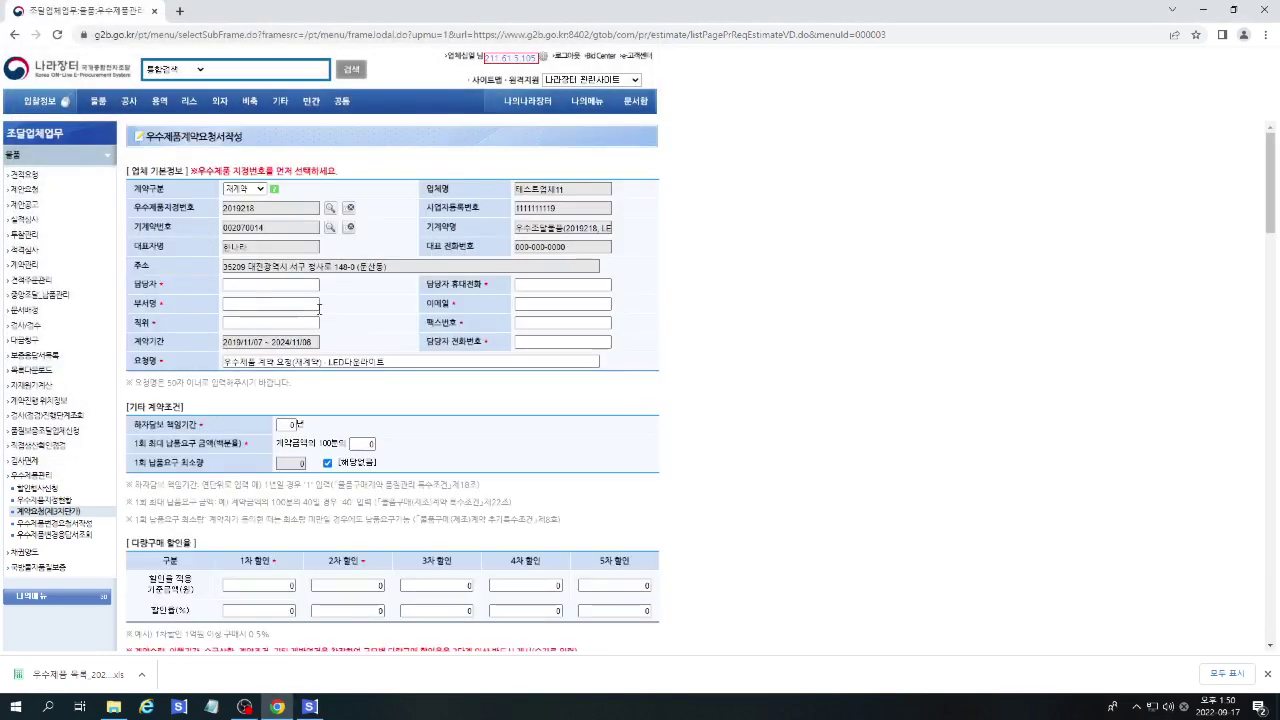
Enter the contact person's name and mobile number, dismissing the phone-format warning.
left_click(272, 284)
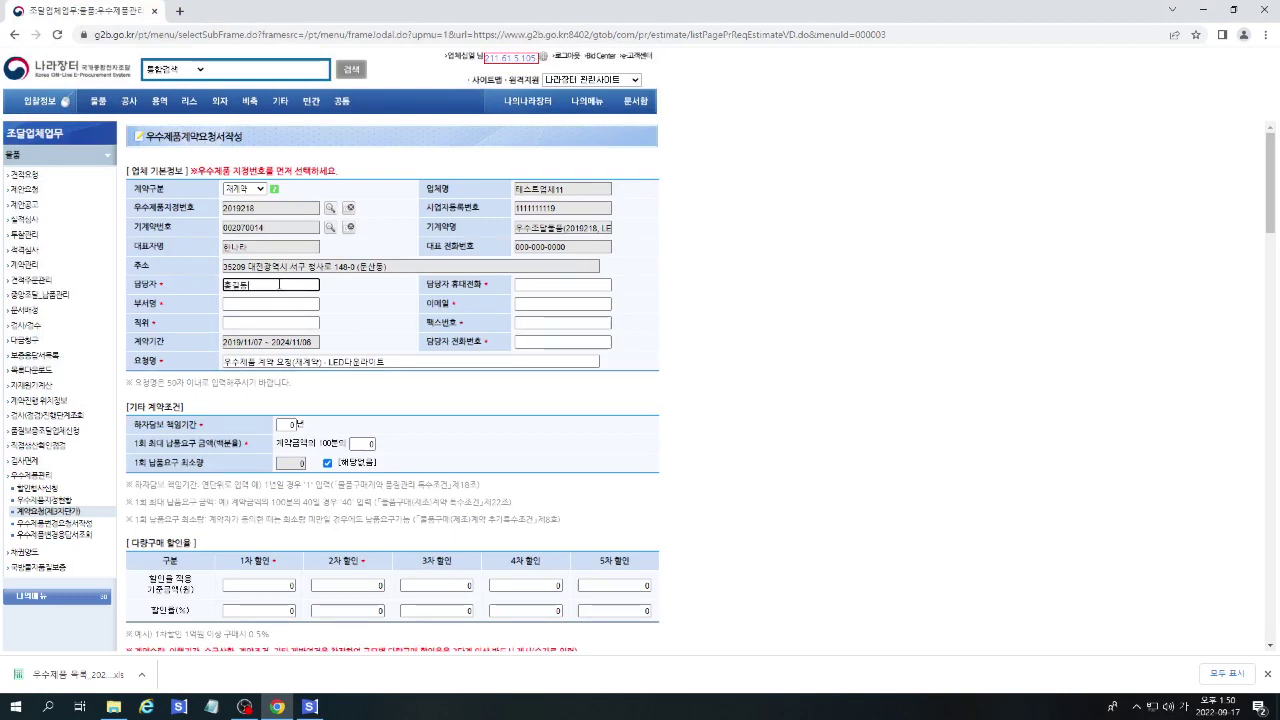
key("Tab")
type("010")
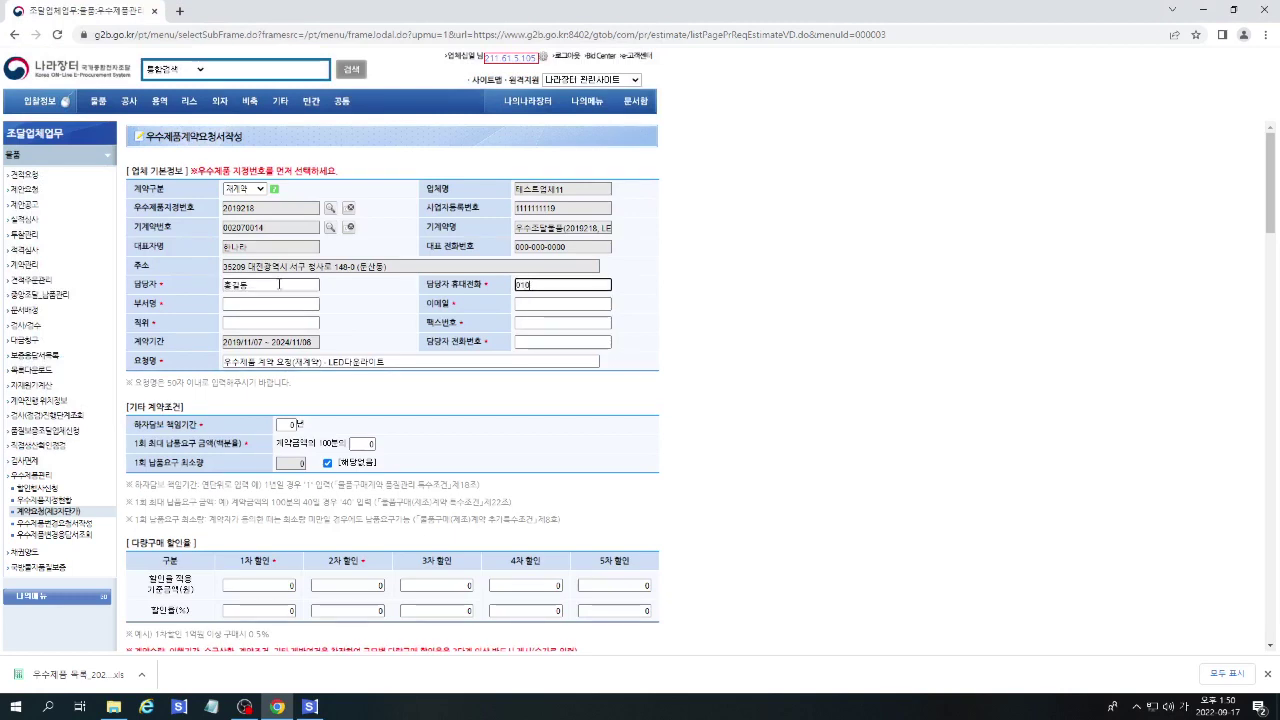
type("1111")
key("Tab")
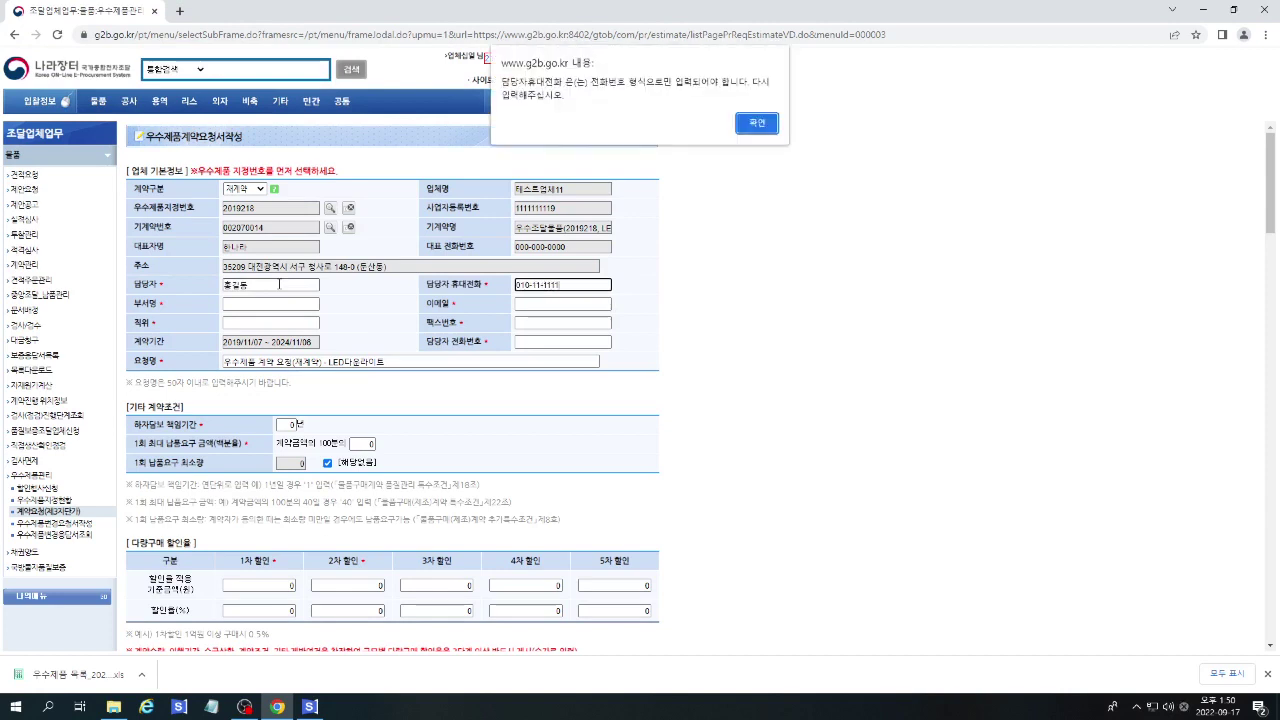
left_click(756, 123)
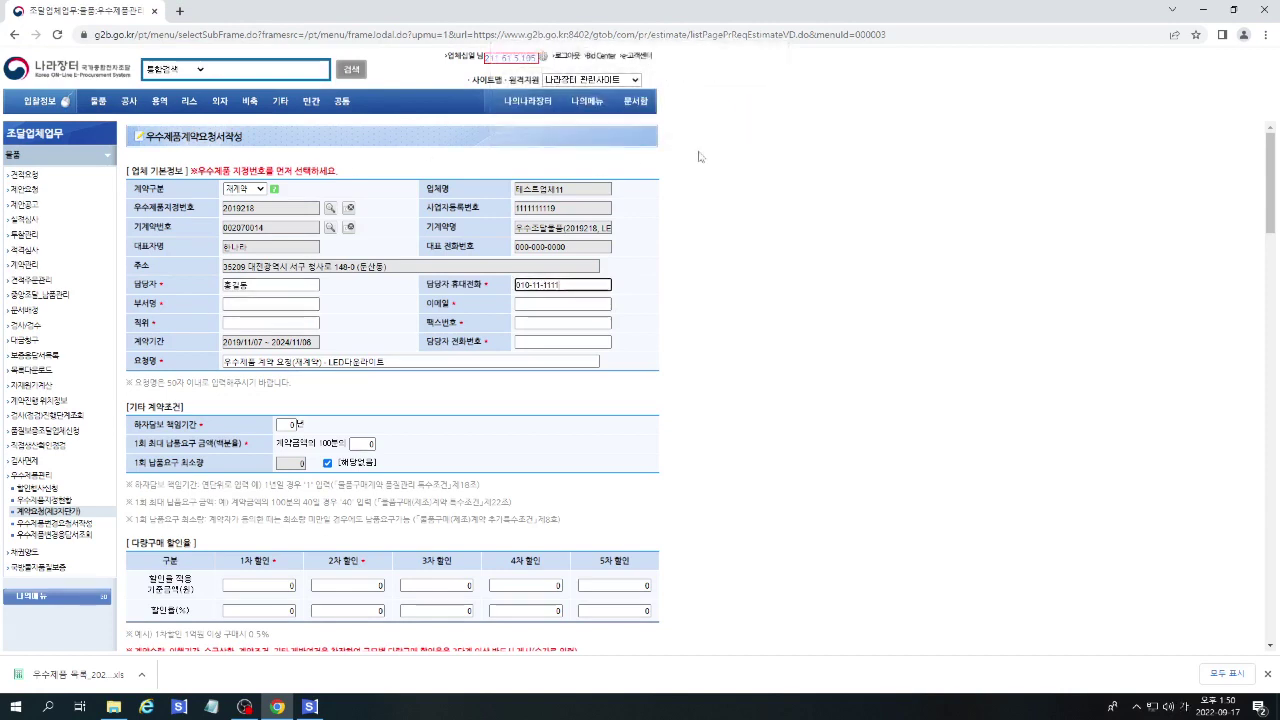
Fill in the office phone field and adjust the request name and warranty period fields.
left_click(566, 342)
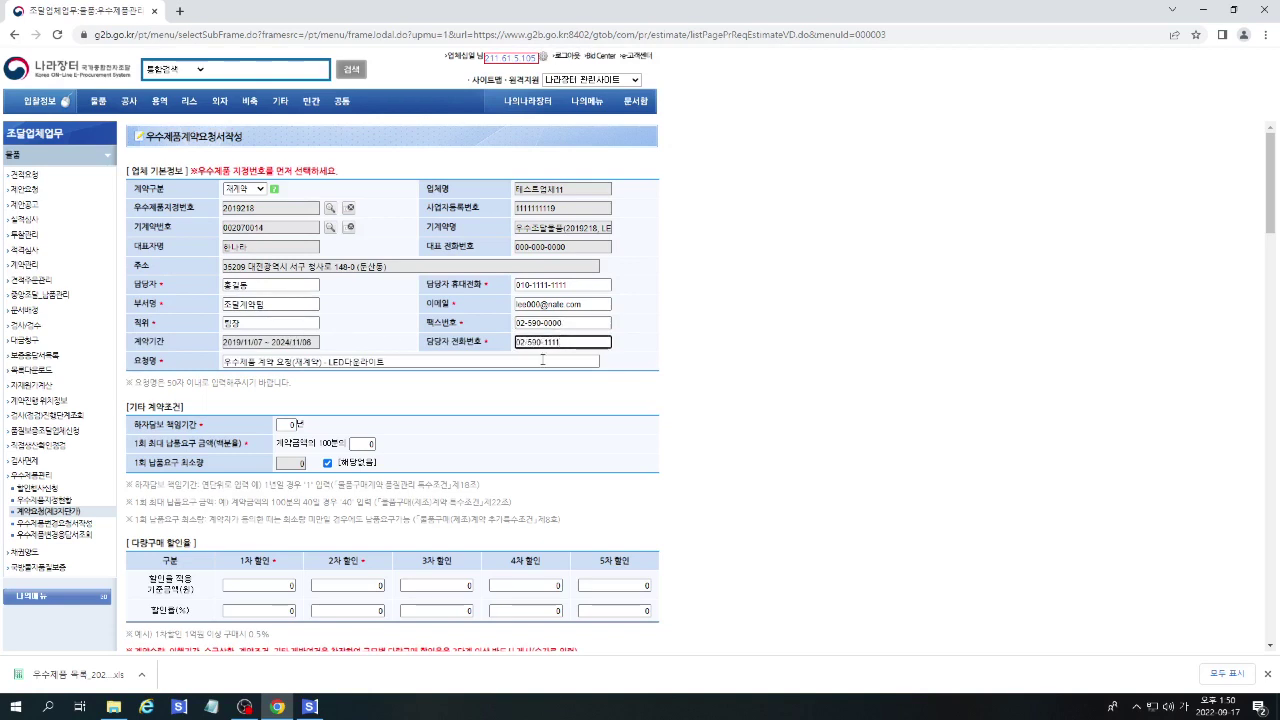
left_click_drag(291, 362, 443, 367)
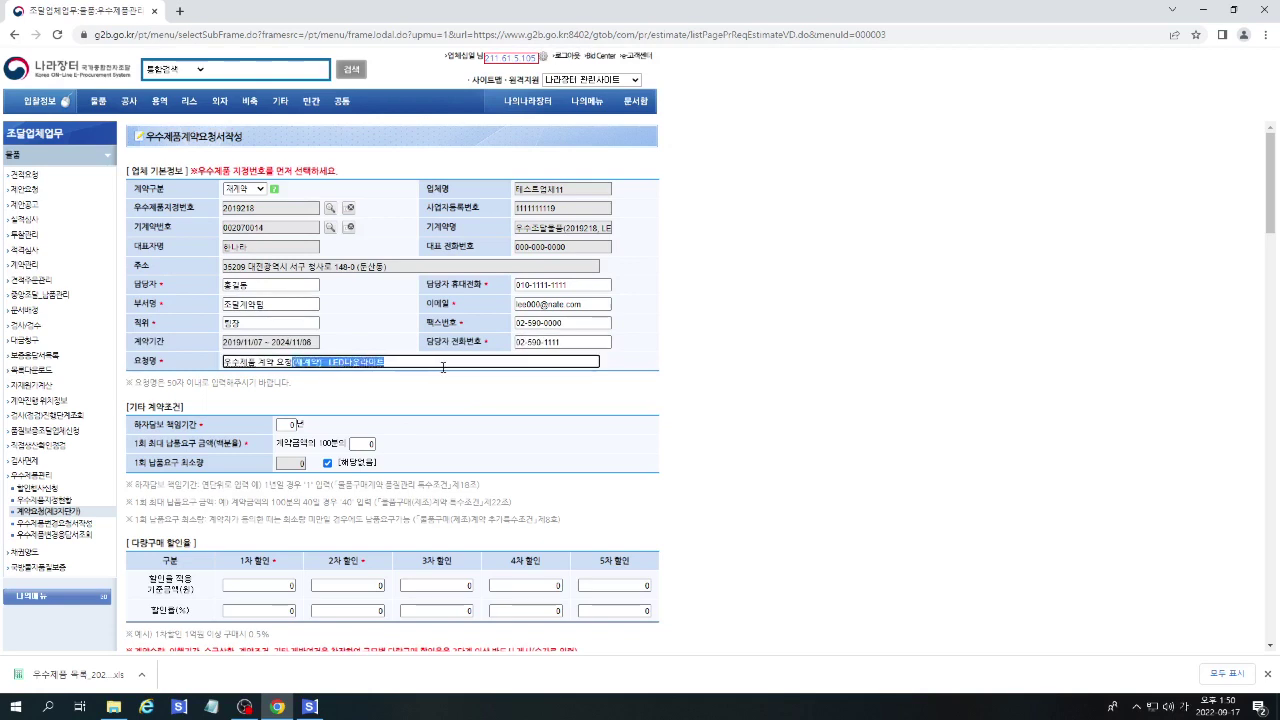
left_click(371, 394)
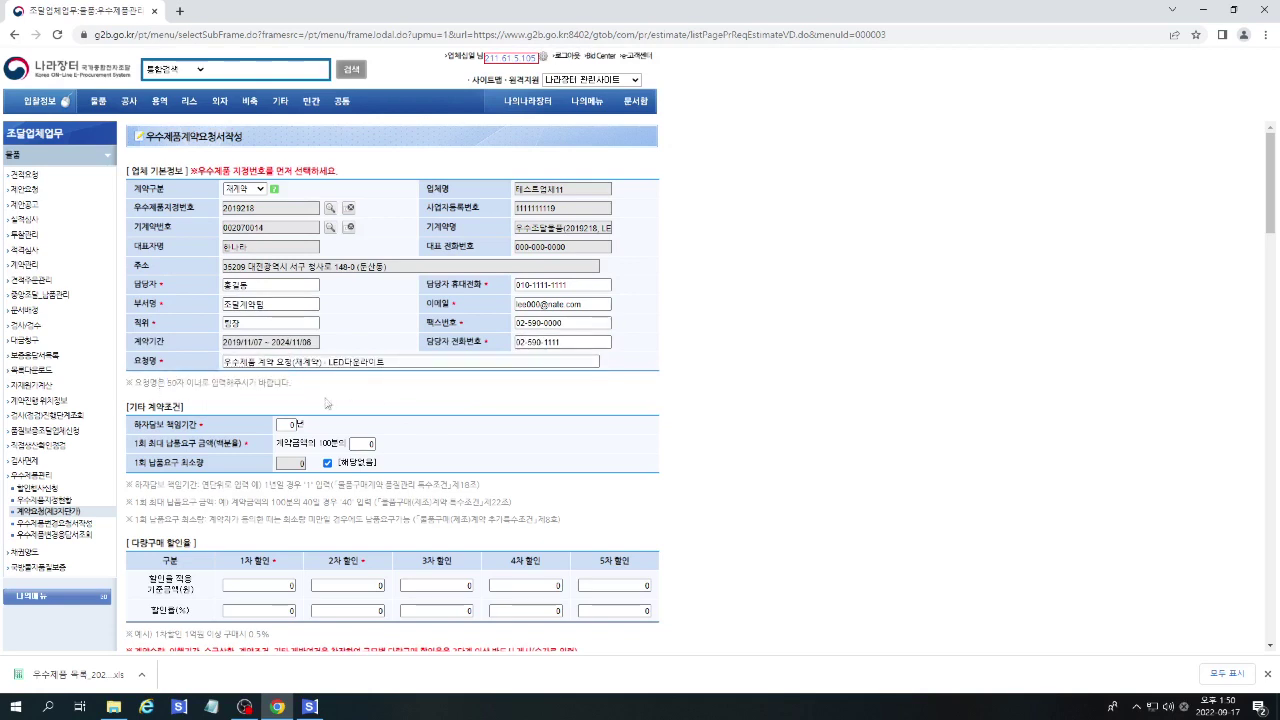
left_click(293, 424)
Set the 30/100 per-order maximum and leave minimum order quantity not applicable.
key("Tab")
key("Tab")
left_click(327, 463)
left_click(327, 463)
left_click_drag(126, 481, 600, 520)
left_click(604, 519)
scroll(604, 519, "down", 2)
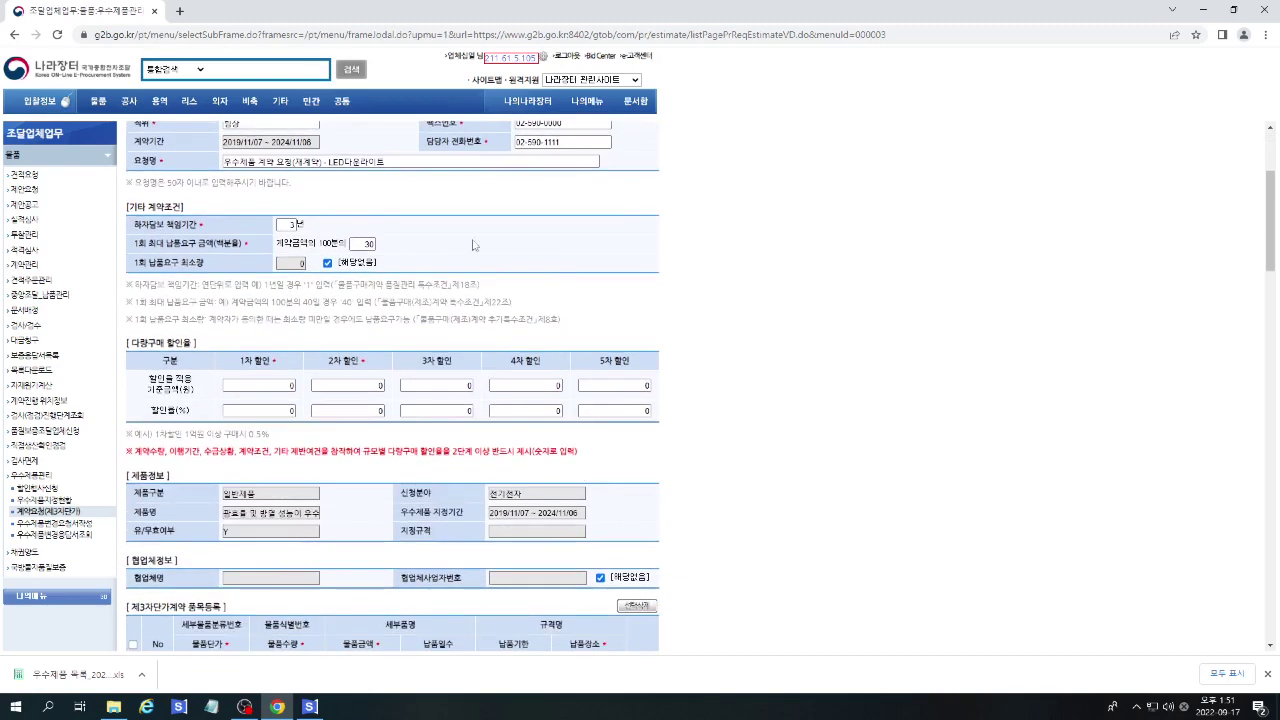
Set volume-discount tiers of 5% from 300,000,000 won and 9% from 600,000,000 won.
left_click(290, 386)
type("300000")
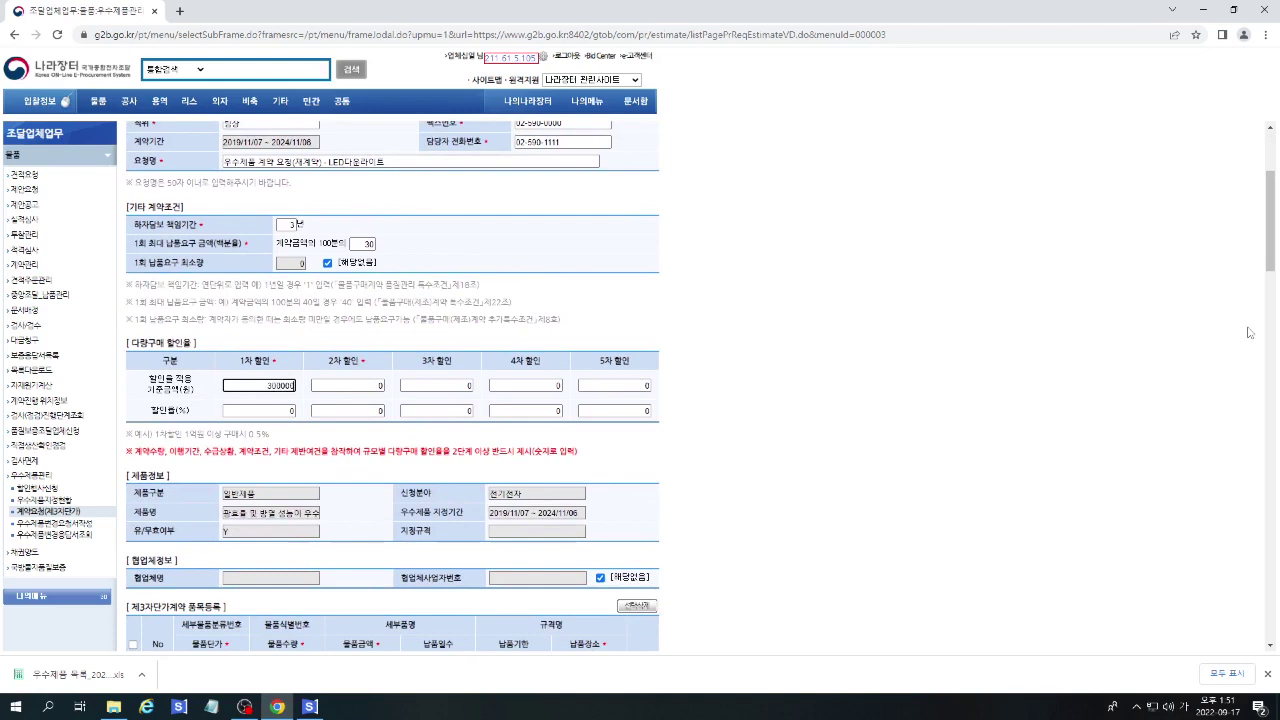
type("000")
left_click(278, 414)
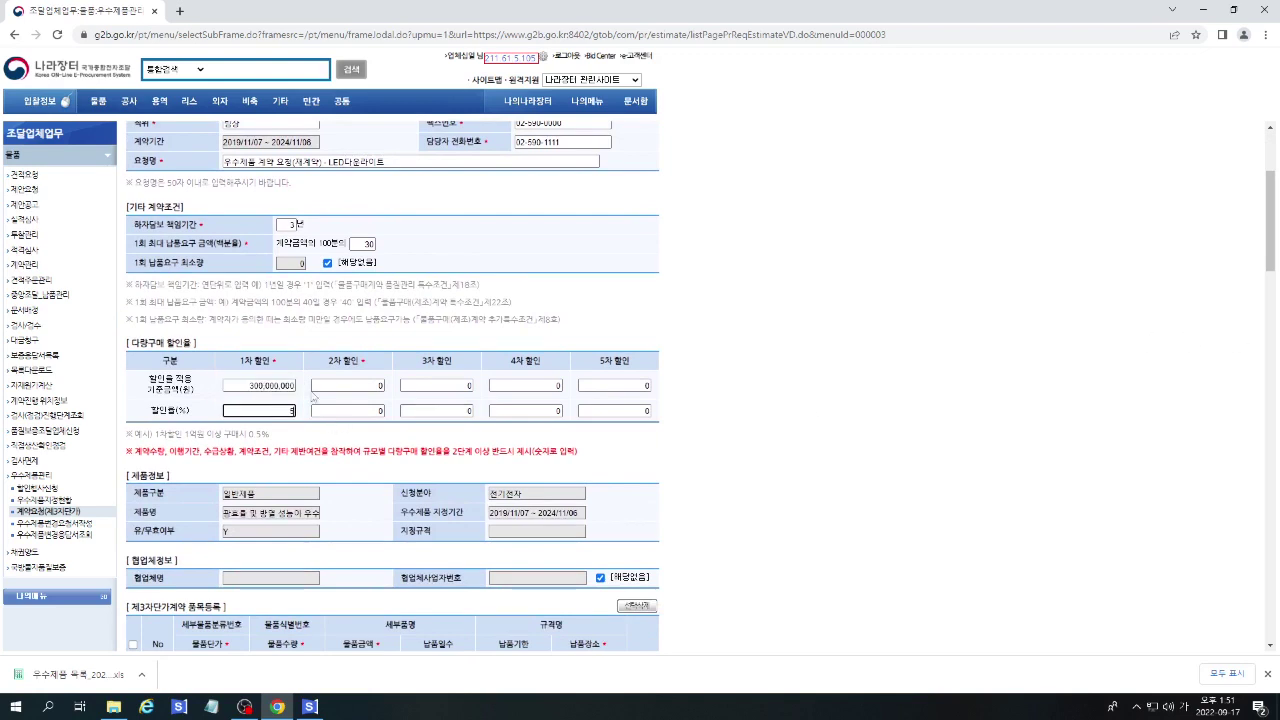
left_click(313, 386)
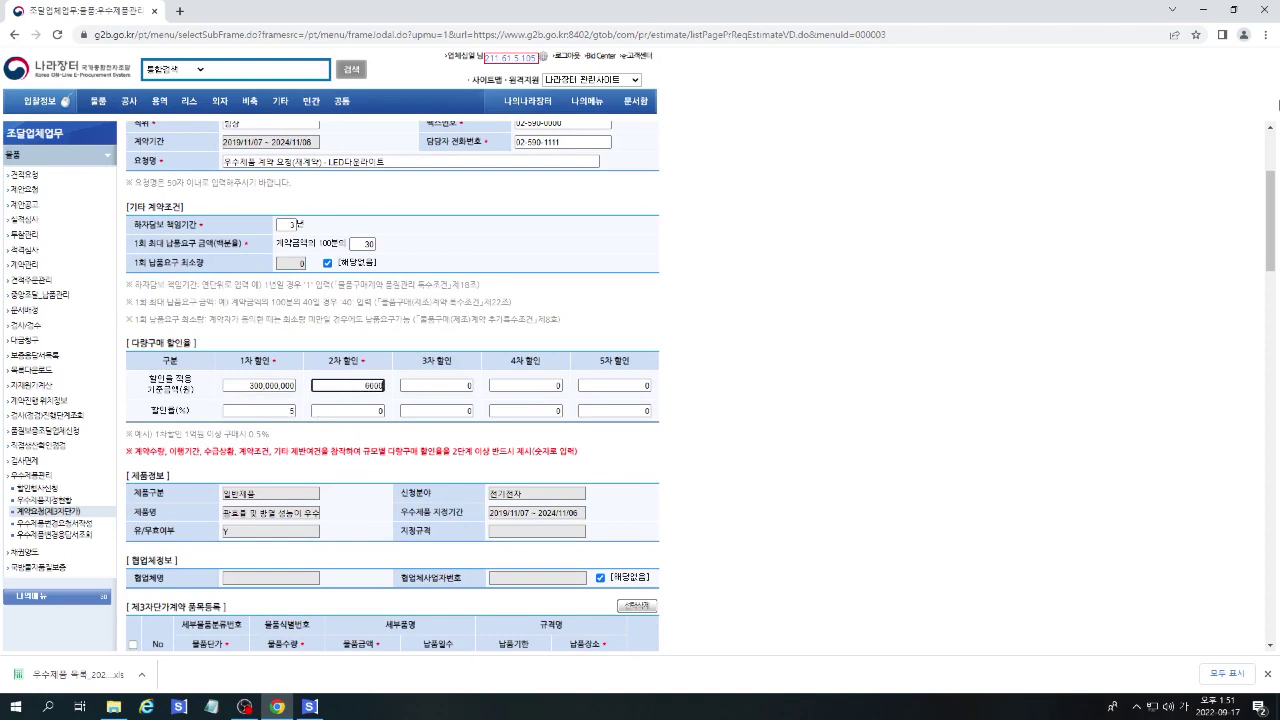
type("600000000")
left_click(375, 411)
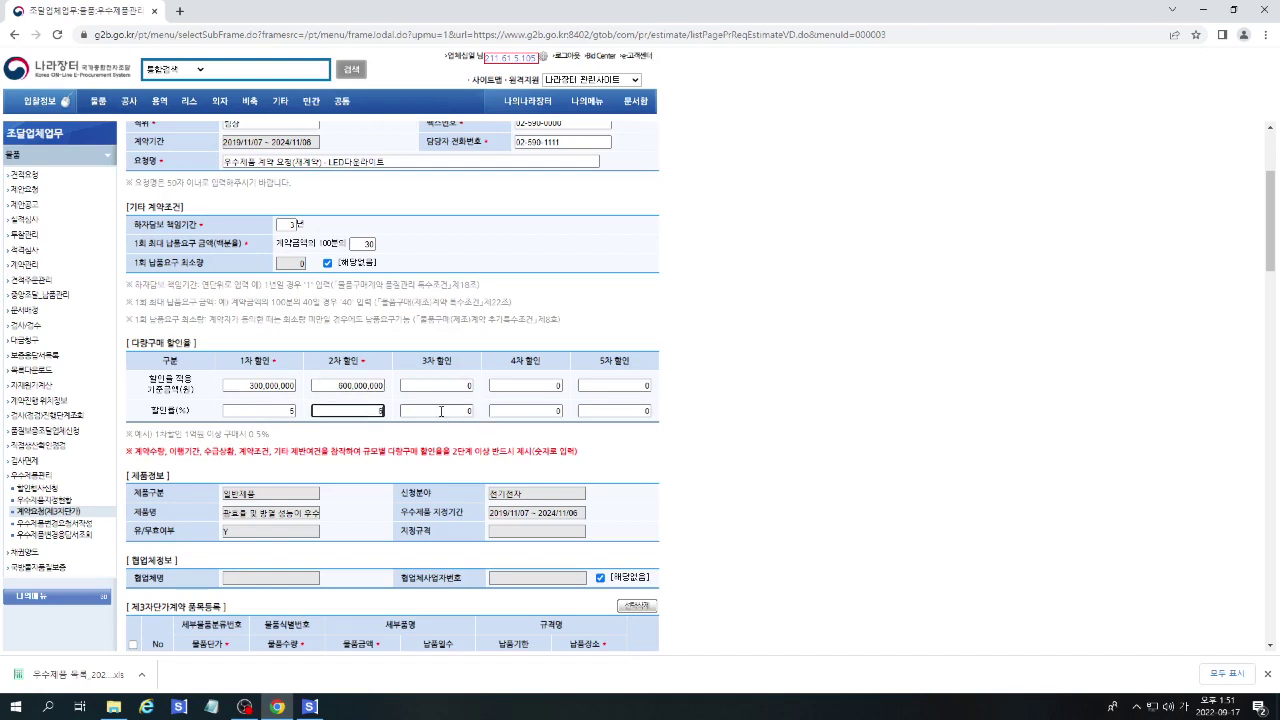
left_click(362, 529)
scroll(362, 529, "down", 2)
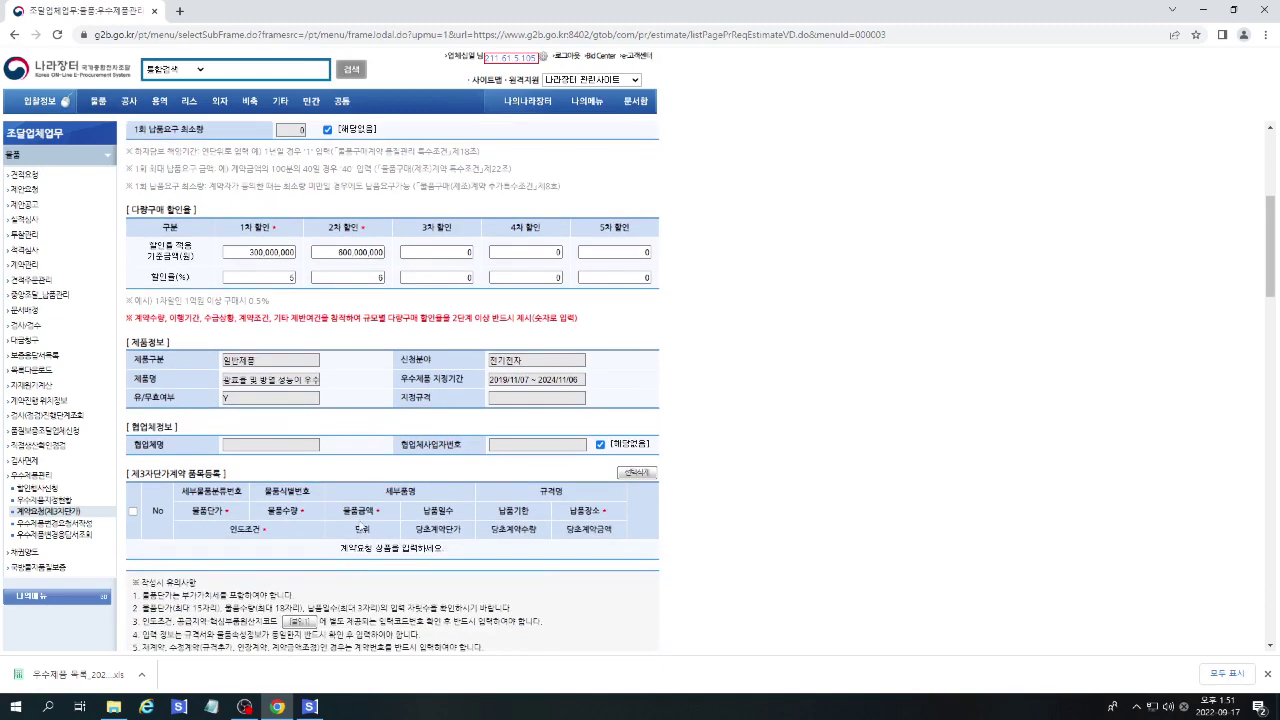
Leave collaborator information not applicable and download the item-list template 품목1 (5).xlsx.
left_click(600, 444)
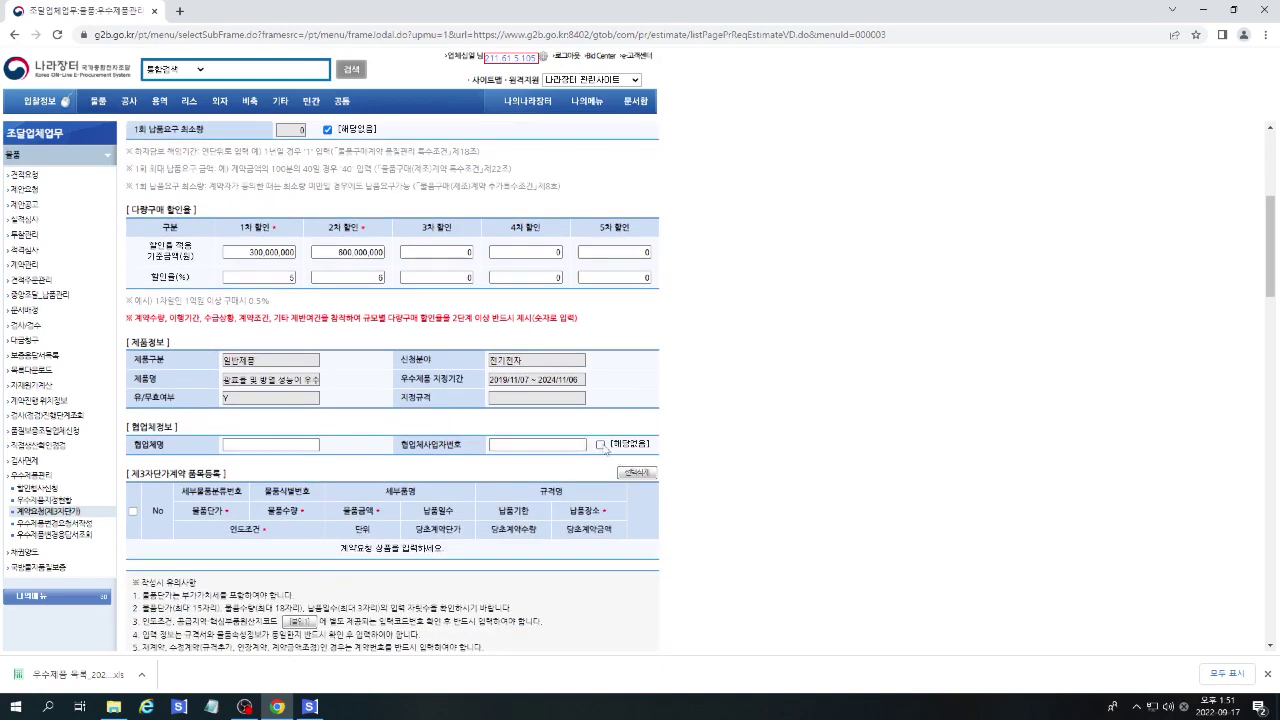
left_click(601, 445)
scroll(785, 445, "down", 3)
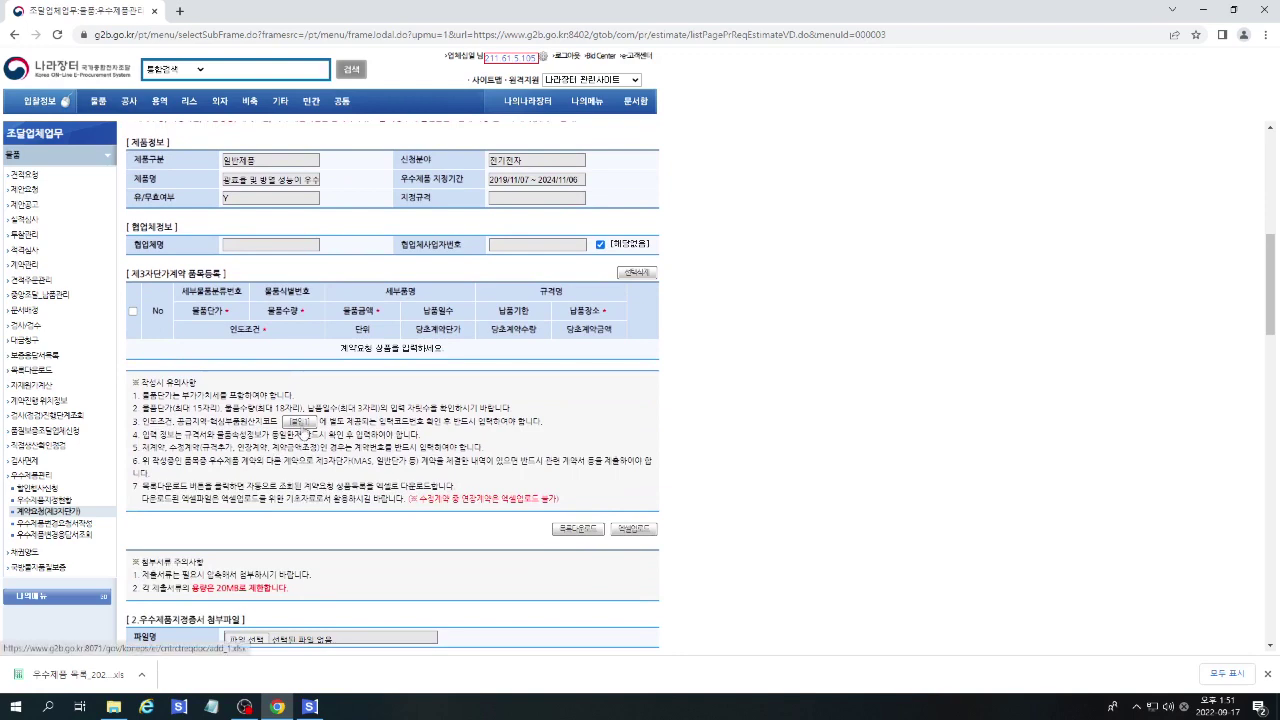
left_click(303, 428)
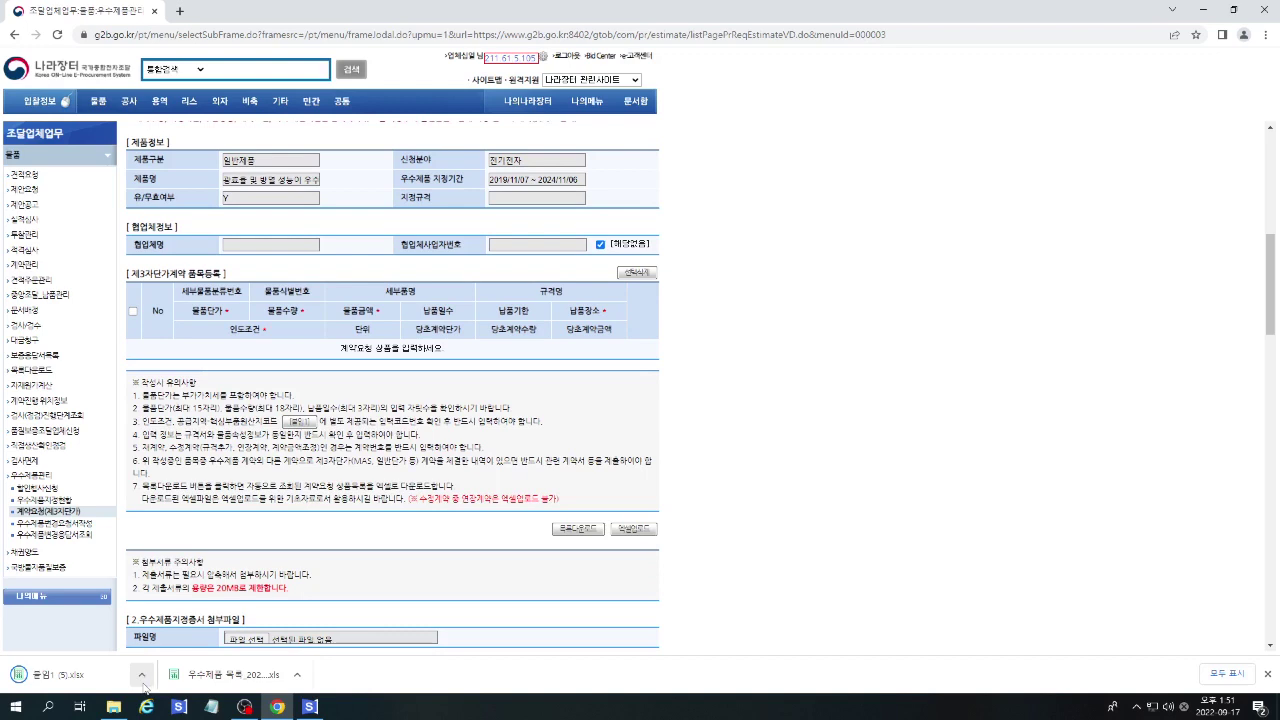
left_click(143, 678)
Open the template in Hancell Viewer, review the 붙임1 and 작성예시 sheets, then close it.
left_click(169, 600)
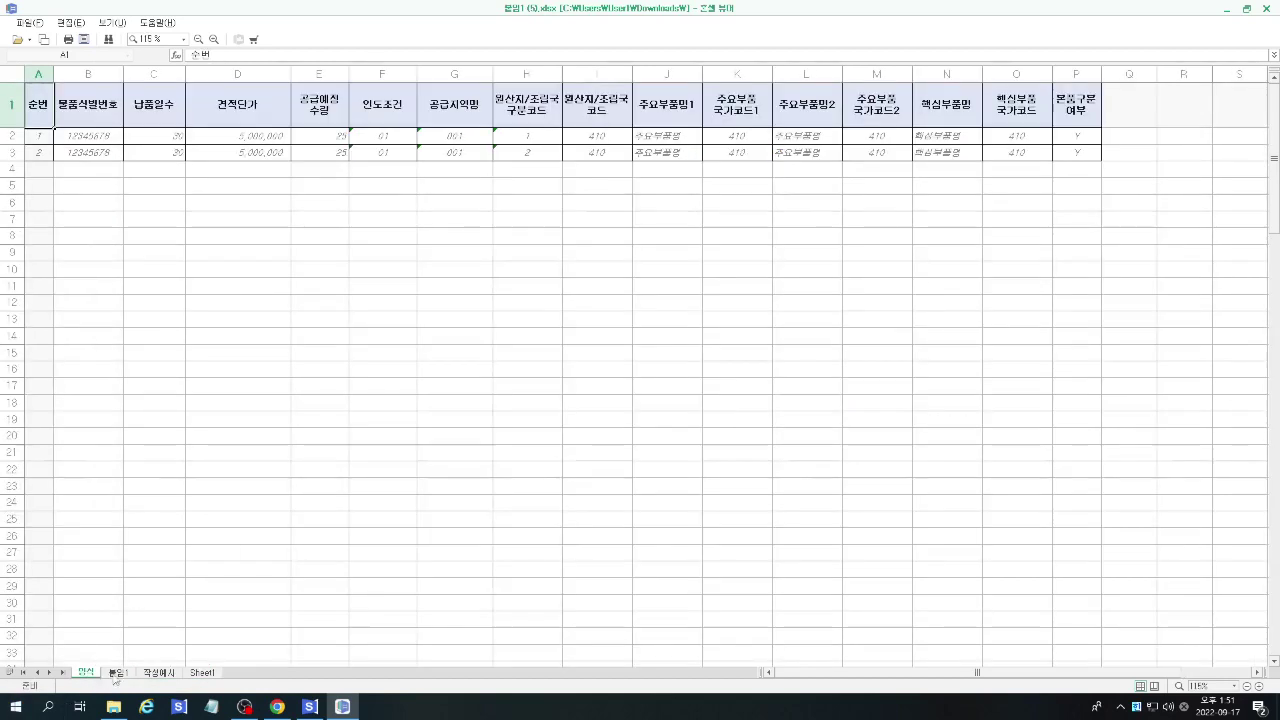
left_click(117, 673)
left_click(155, 674)
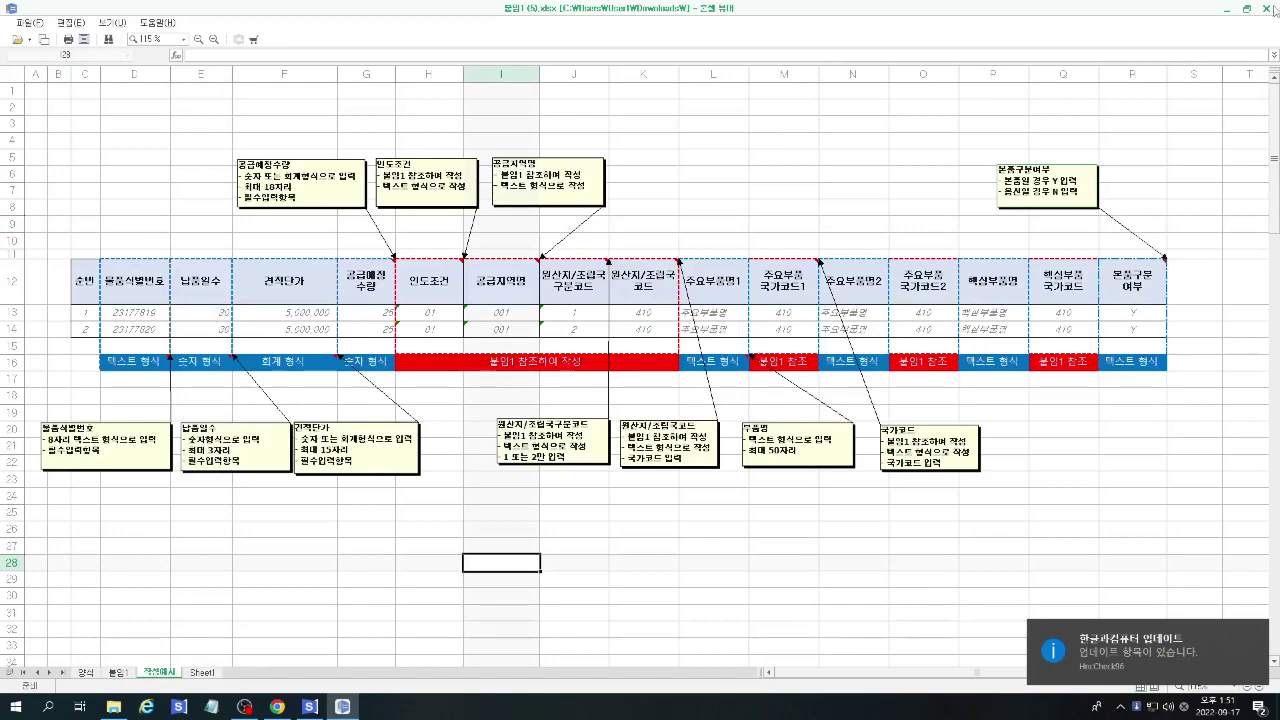
left_click(1271, 9)
left_click(1256, 633)
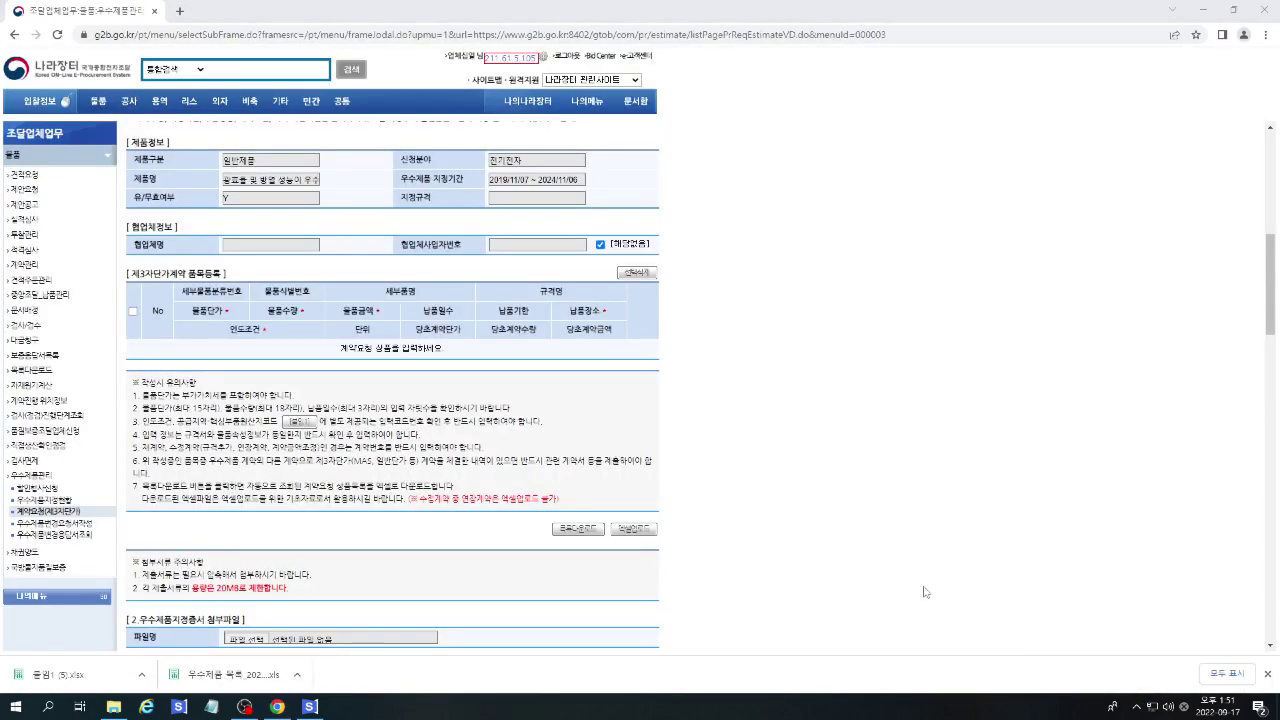
Upload the 엑셀업로드_led spreadsheet in the item Excel upload window.
left_click(630, 530)
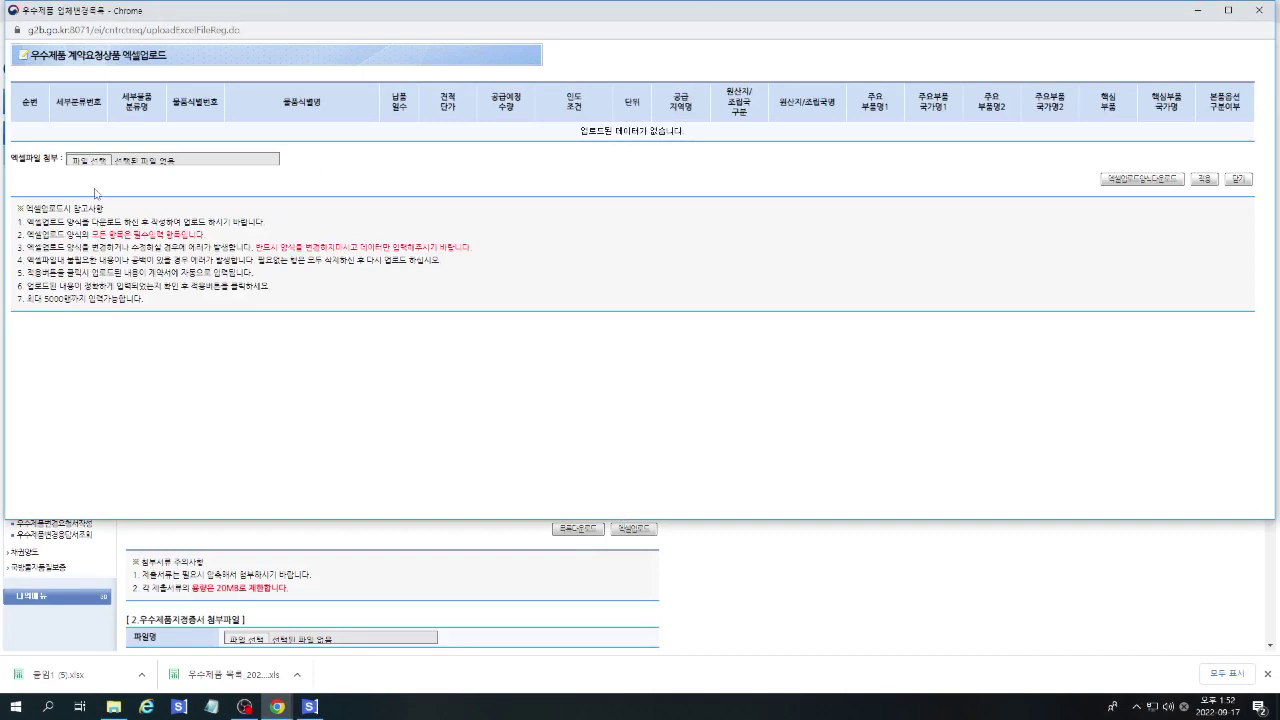
left_click(85, 161)
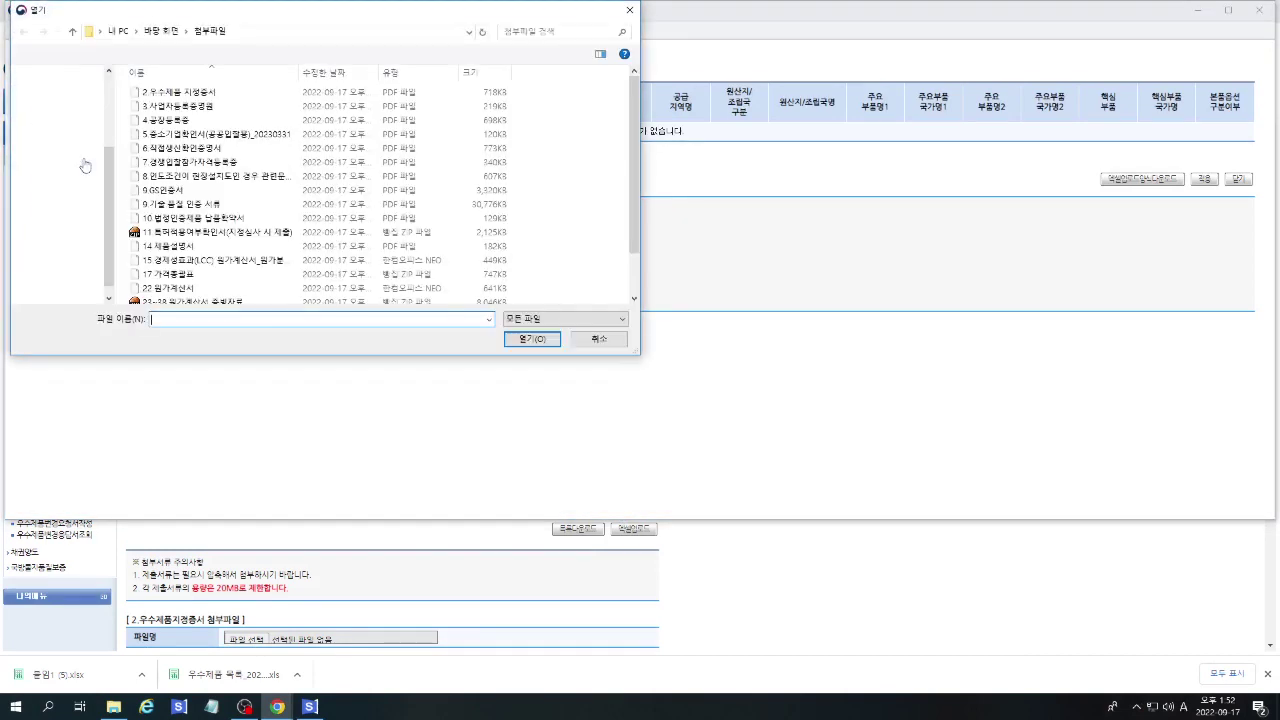
left_click(190, 232)
scroll(185, 240, "down", 1)
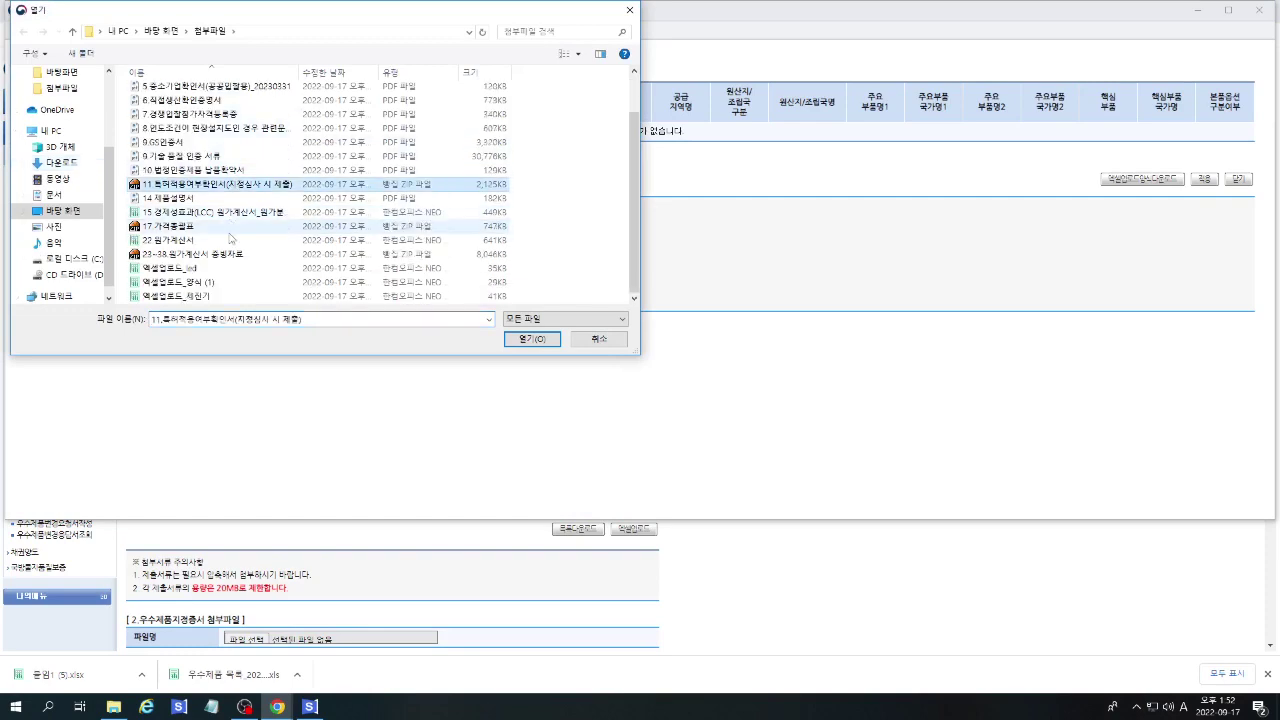
double_click(163, 275)
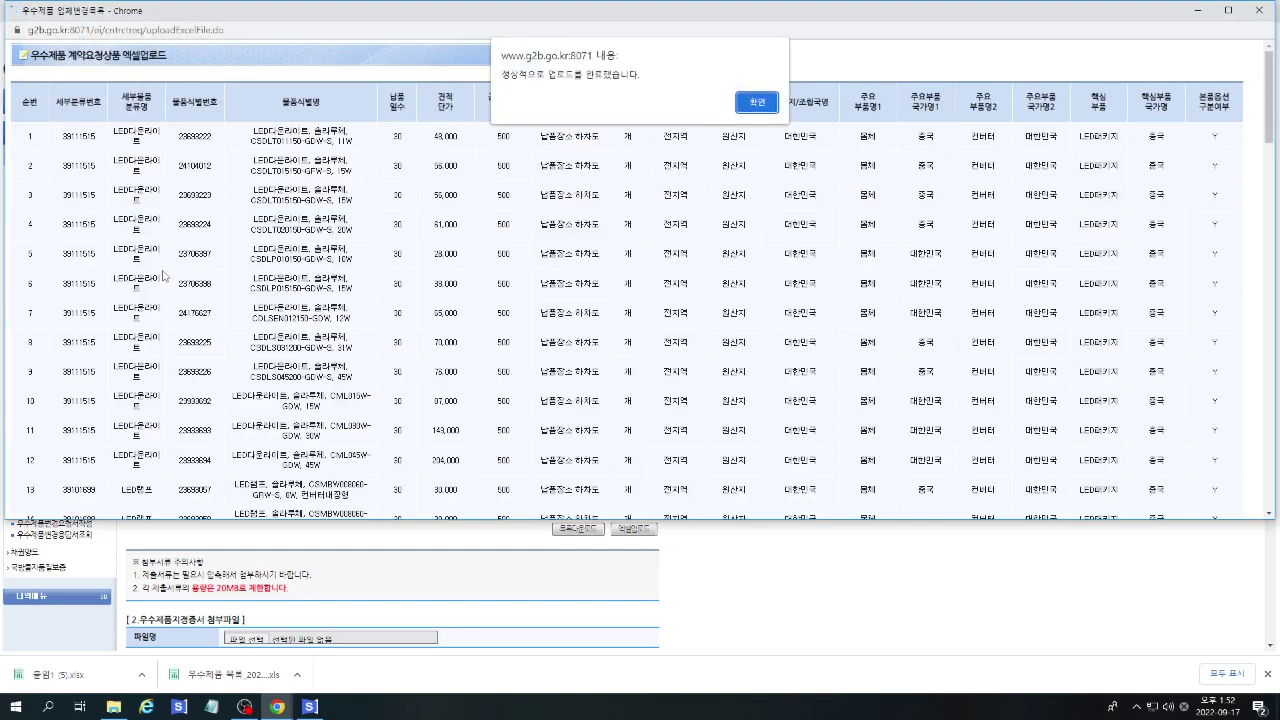
key("Return")
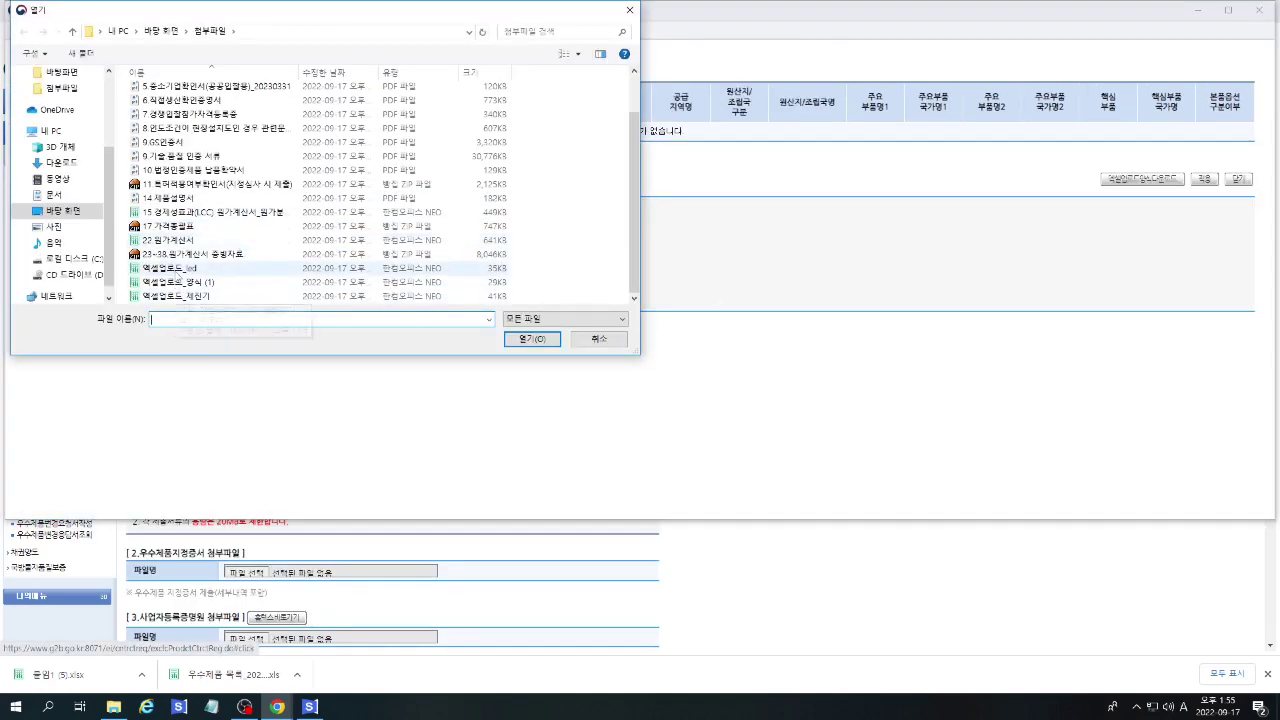
Dismiss the upload message, scroll the preview rows and close the Excel upload window.
key("Escape")
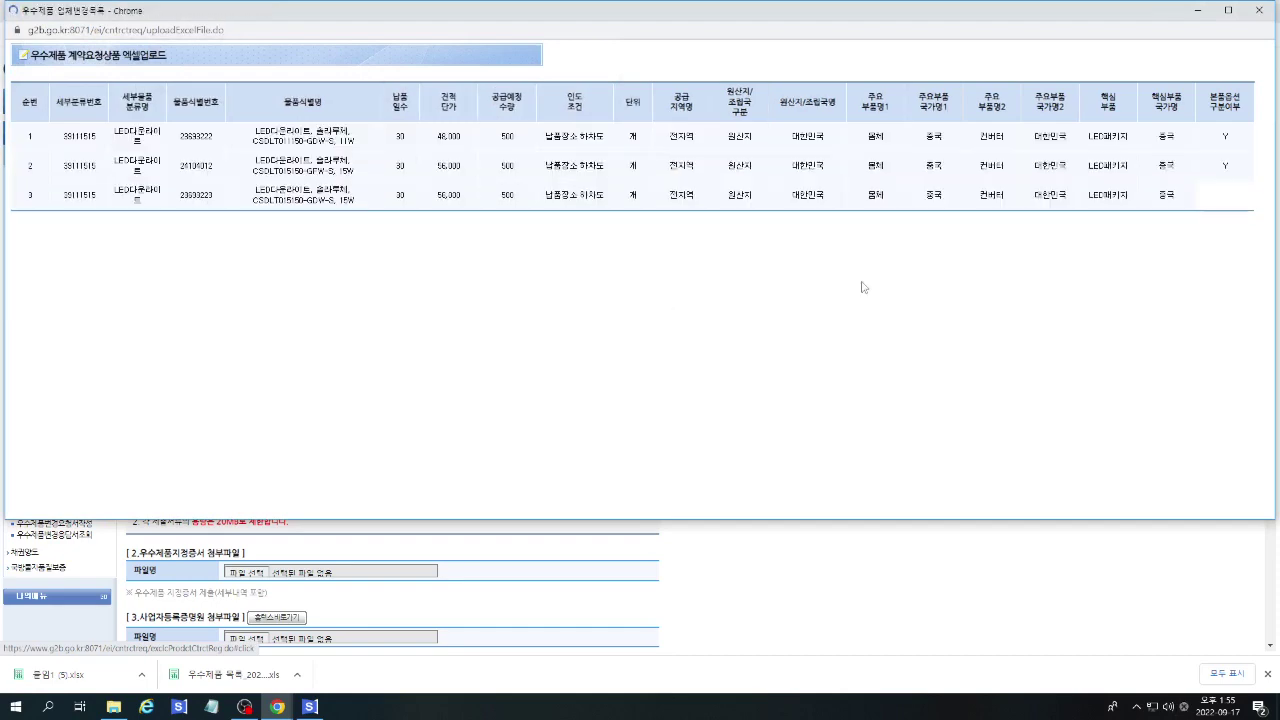
left_click(767, 106)
scroll(1050, 366, "down", 3)
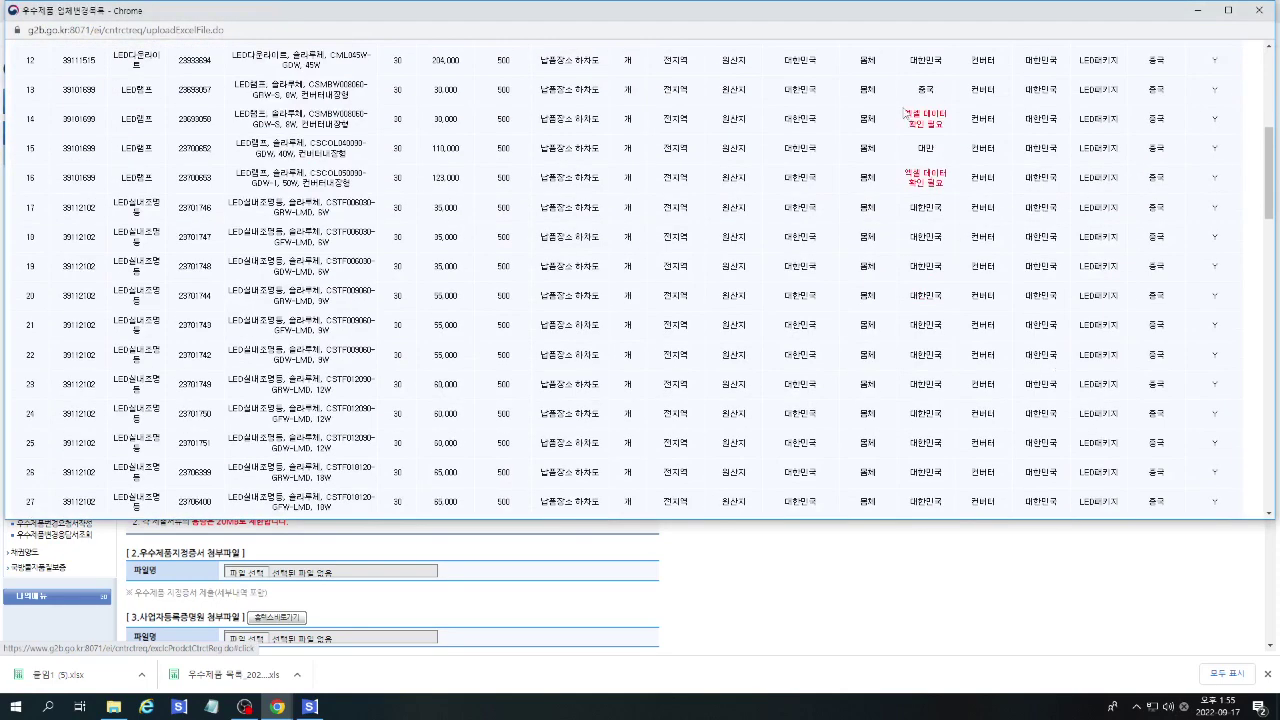
scroll(968, 326, "down", 5)
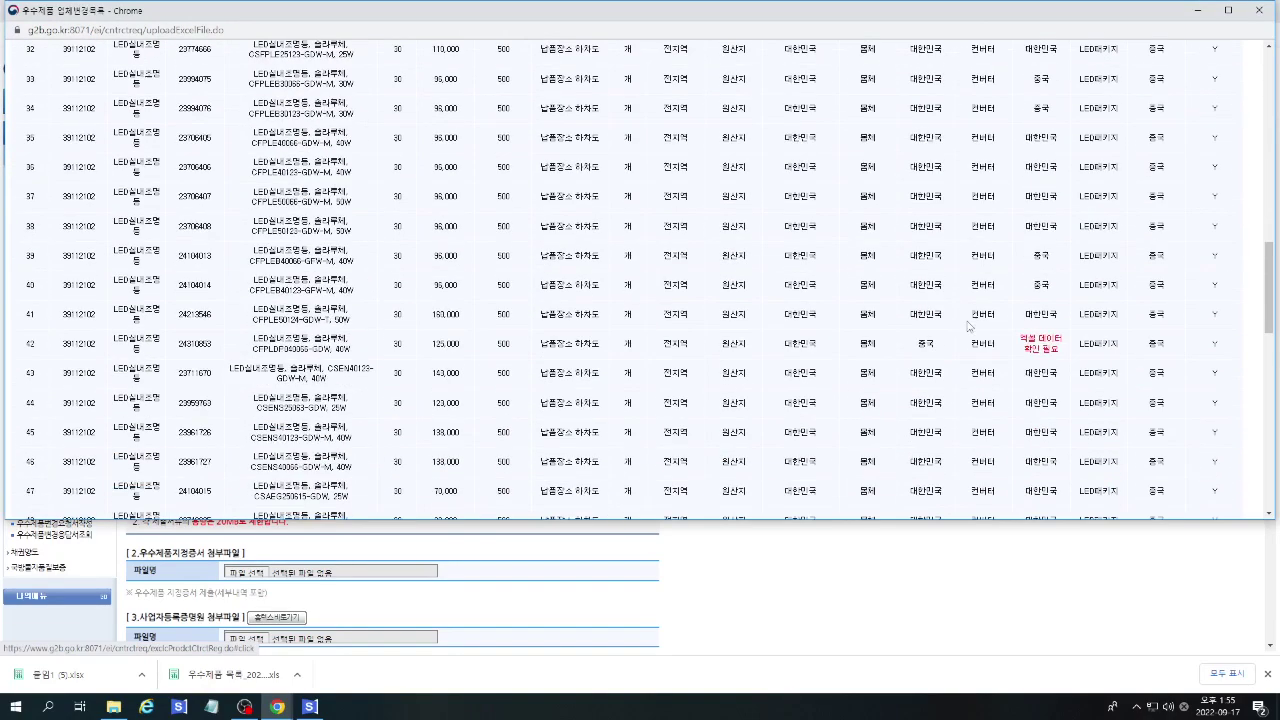
scroll(968, 326, "down", 6)
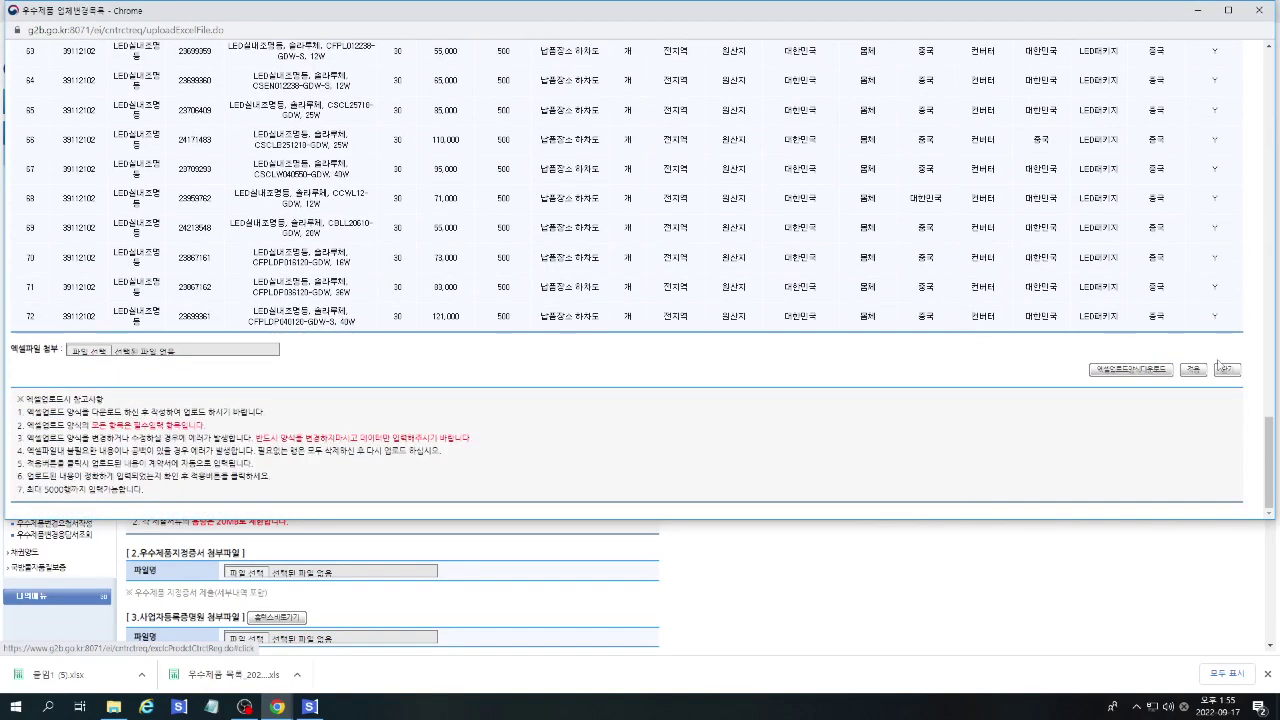
left_click(1228, 371)
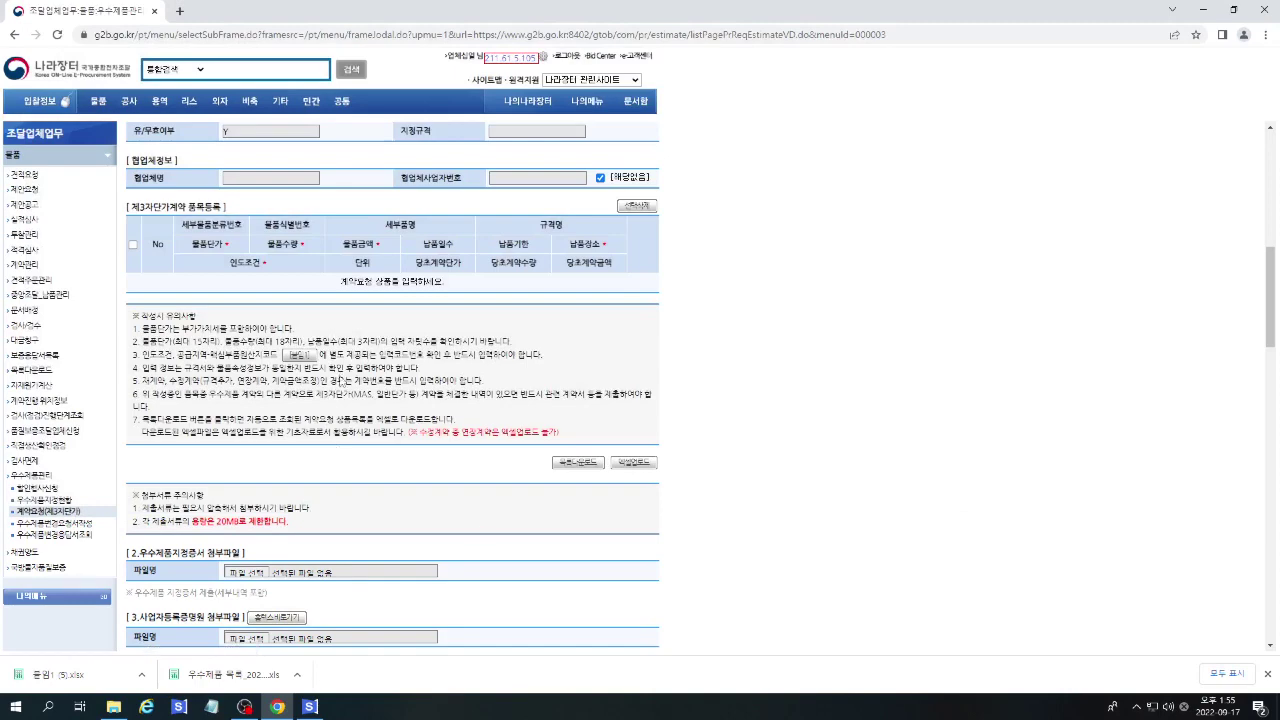
Reupload using C:\HANSSAK\SecureGate\Download\엑셀업로드_led(수정).xlsx.
left_click(633, 463)
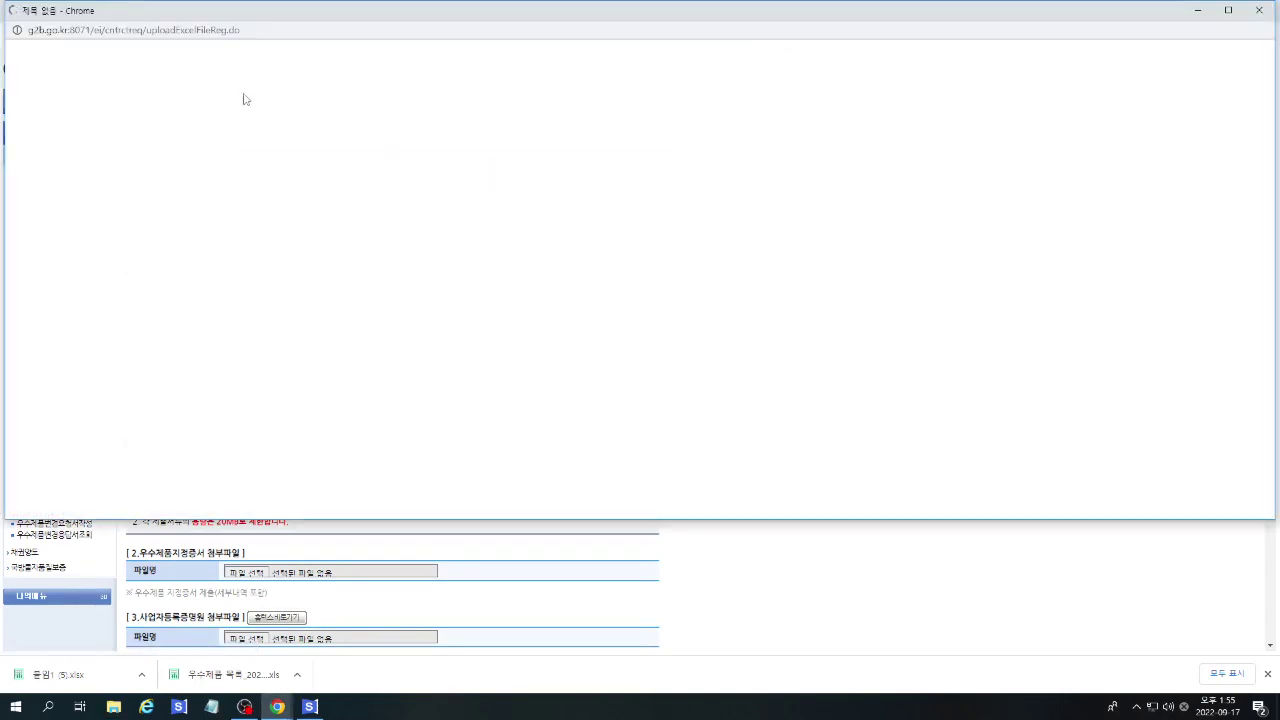
left_click(93, 163)
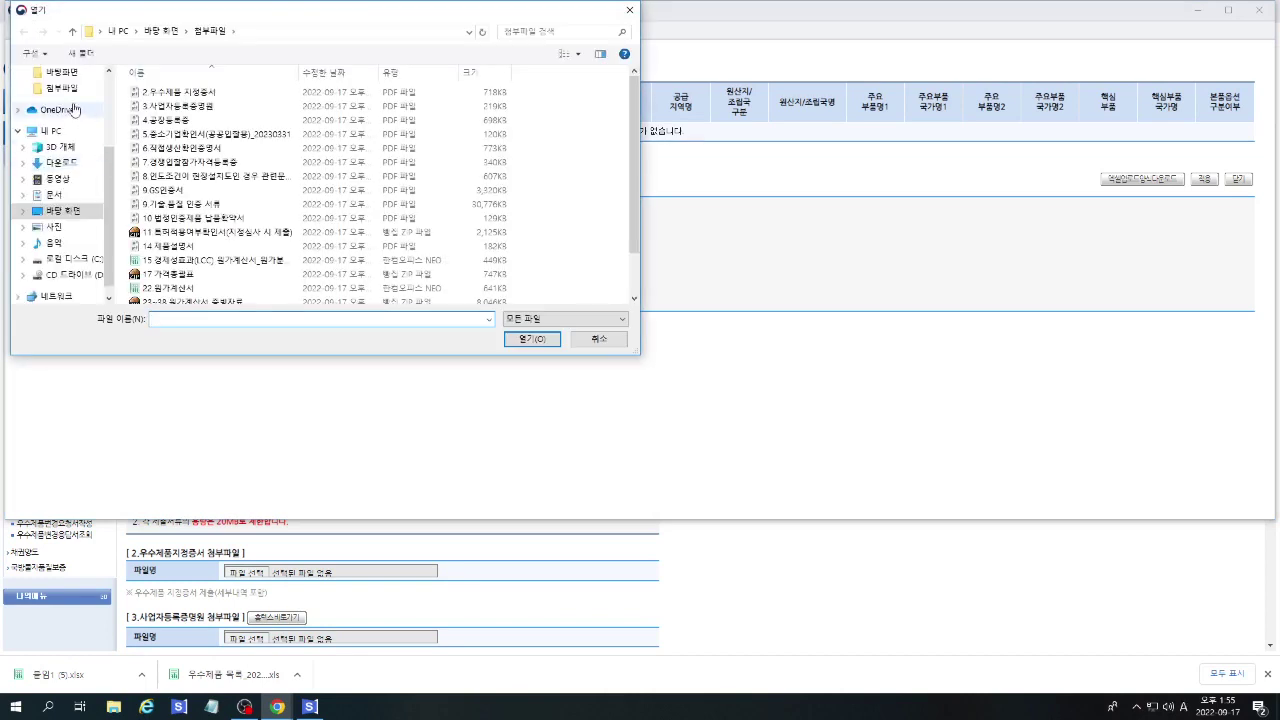
left_click(68, 258)
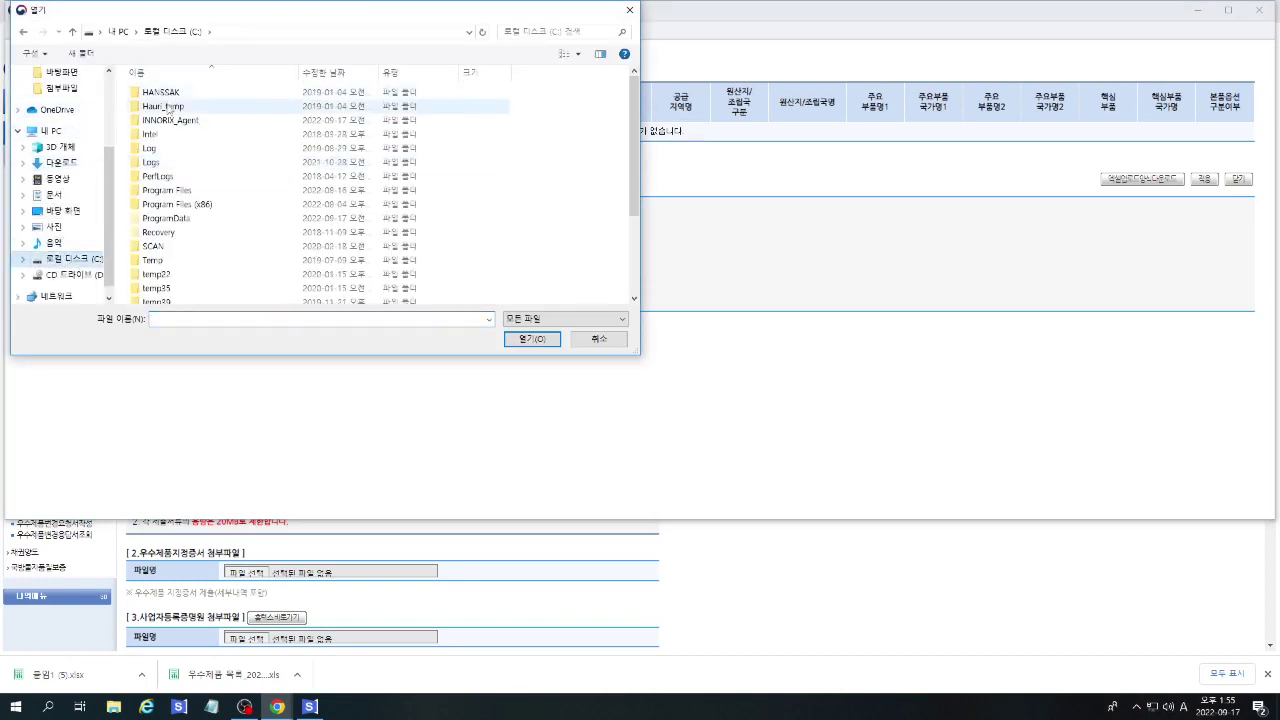
double_click(165, 93)
double_click(167, 97)
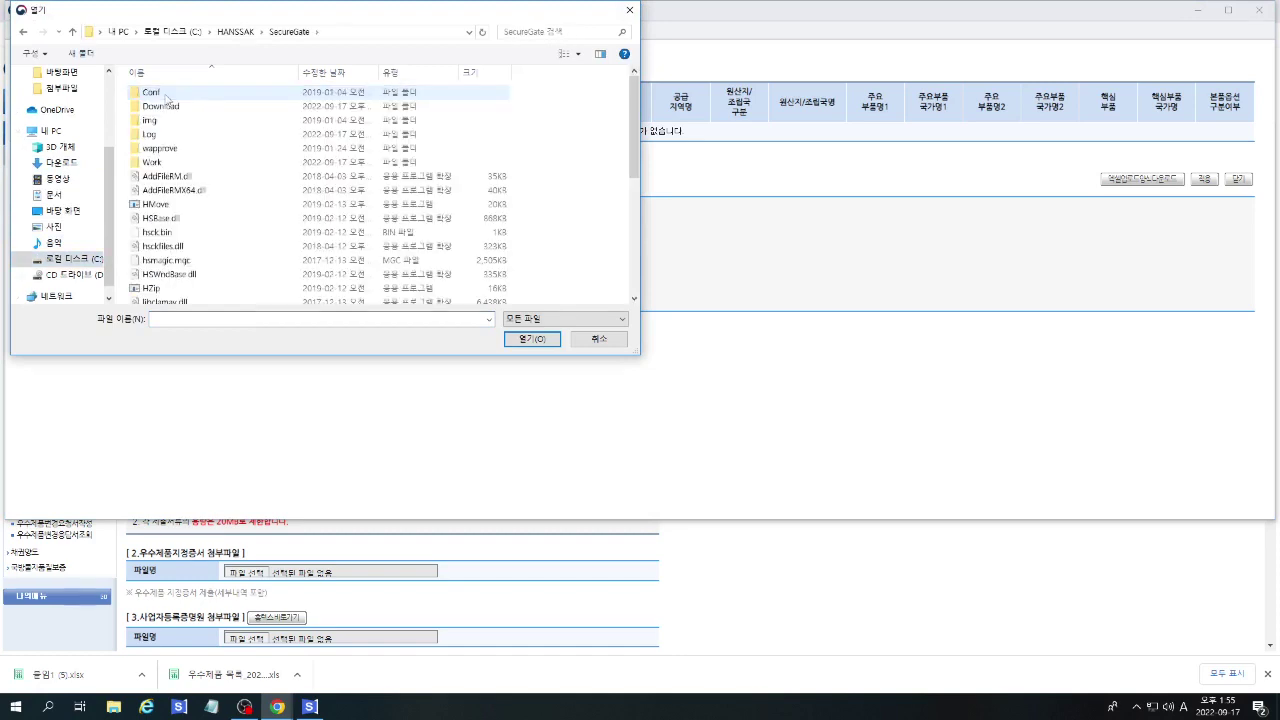
double_click(155, 104)
left_click(163, 108)
double_click(167, 103)
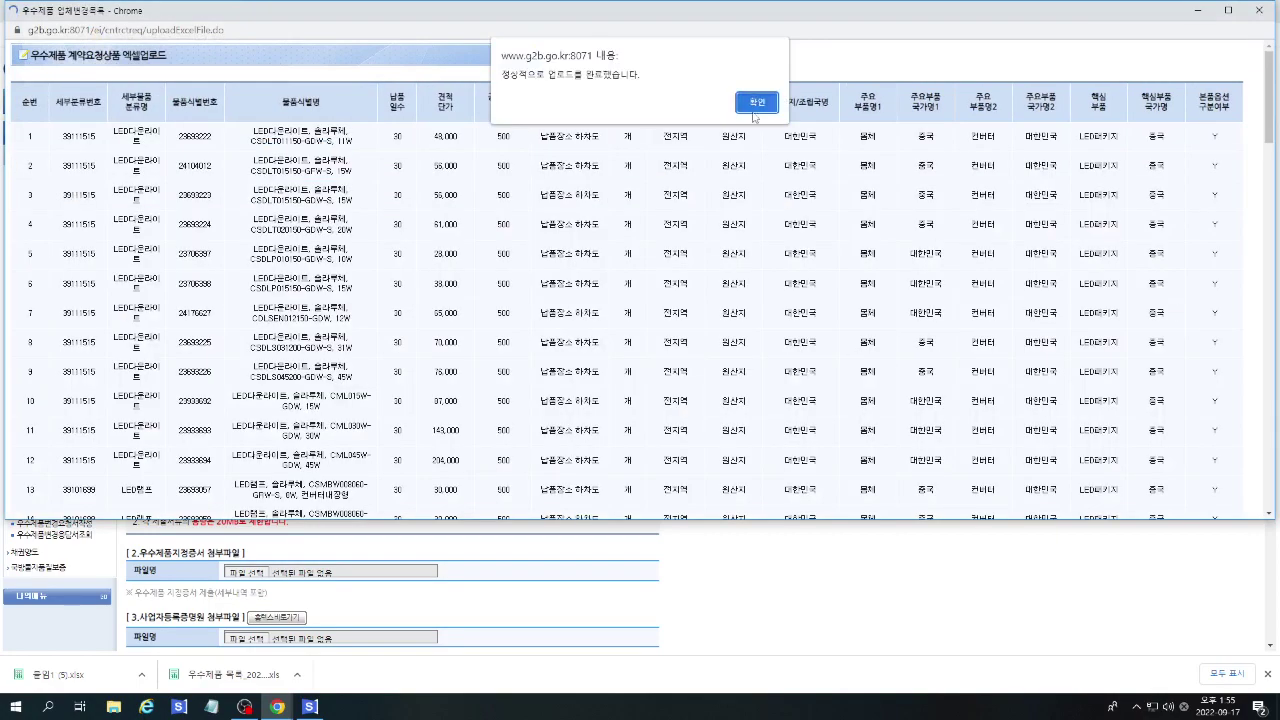
Confirm the upload and save the items, replacing the previously entered ones.
left_click(756, 104)
scroll(910, 305, "down", 4)
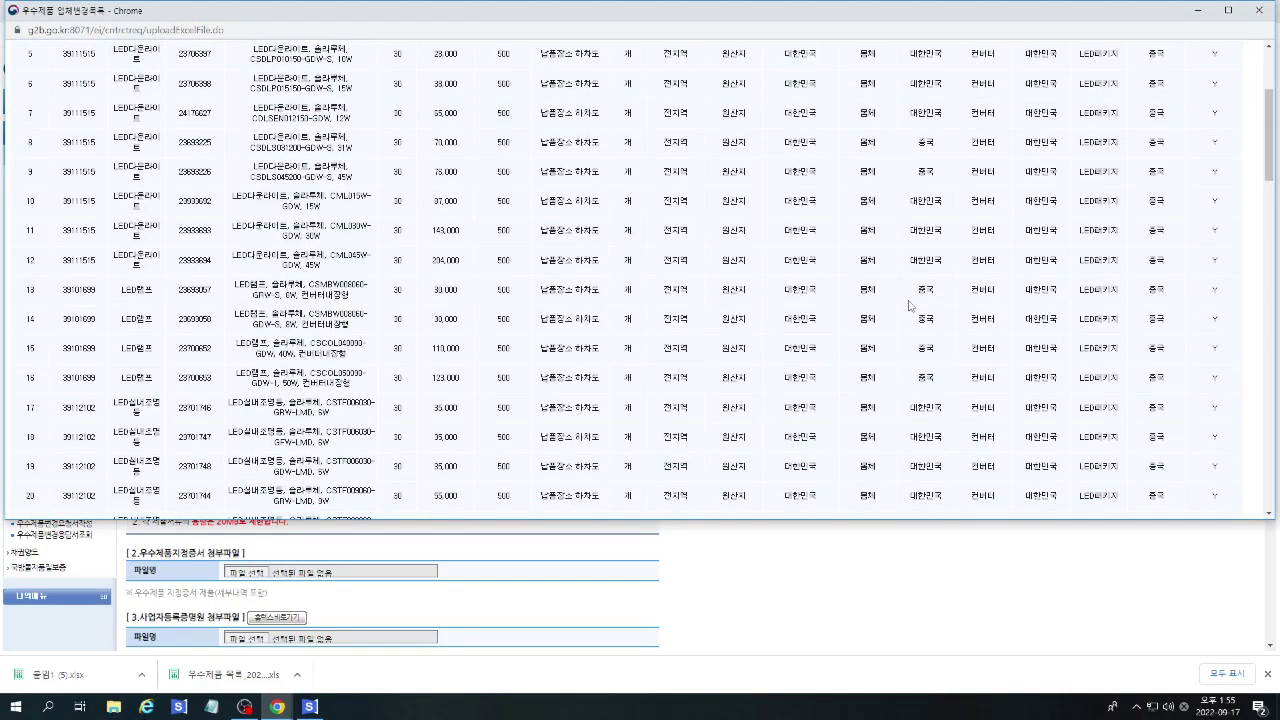
scroll(910, 305, "down", 8)
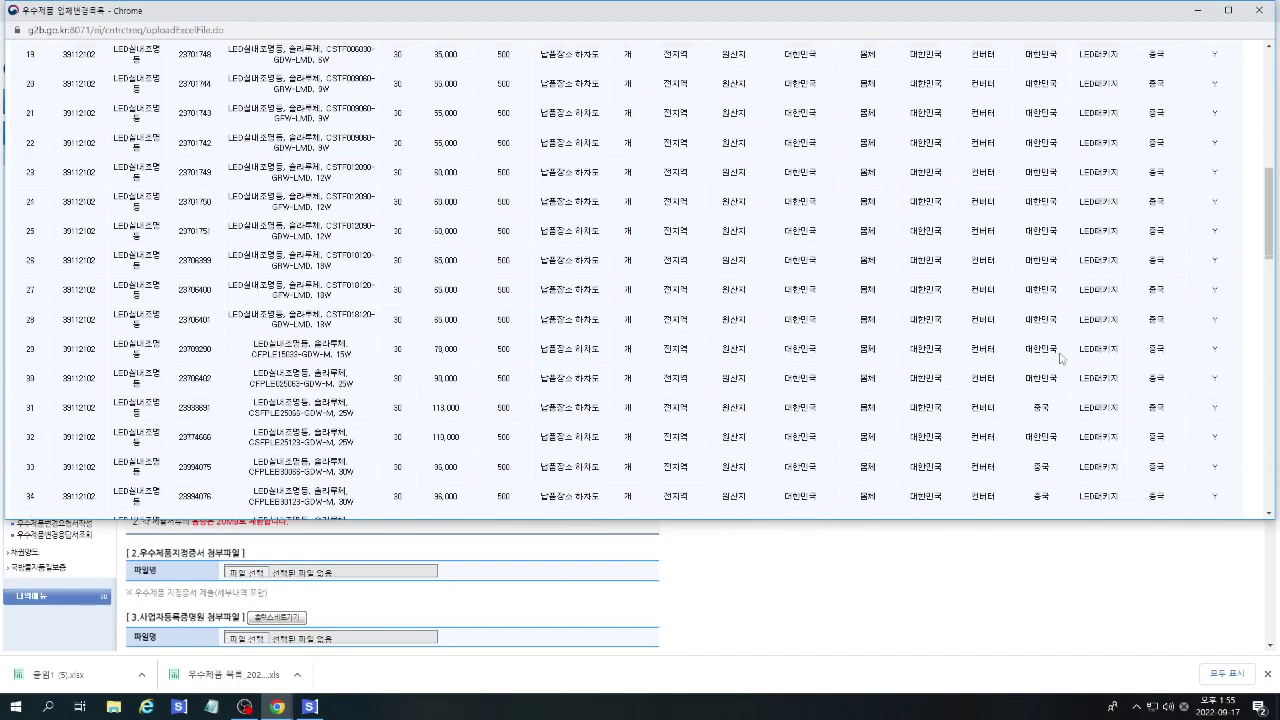
left_click_drag(1265, 300, 1255, 487)
left_click(1192, 370)
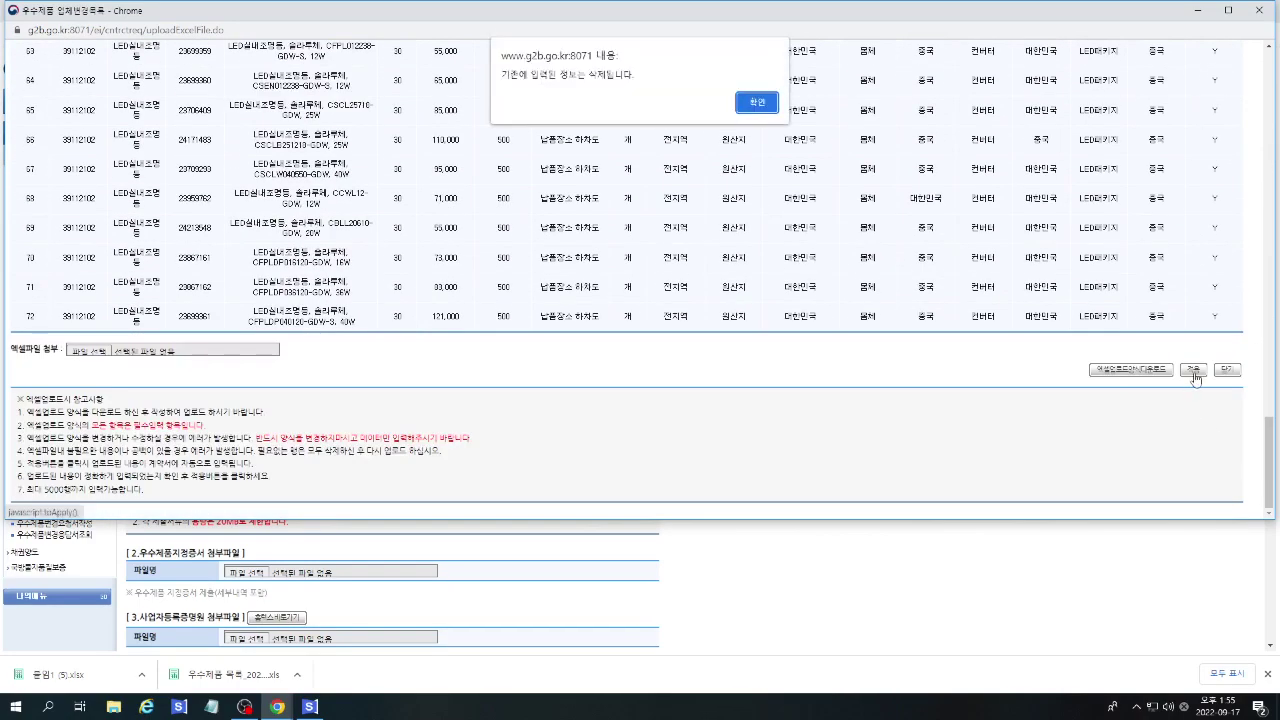
left_click(752, 110)
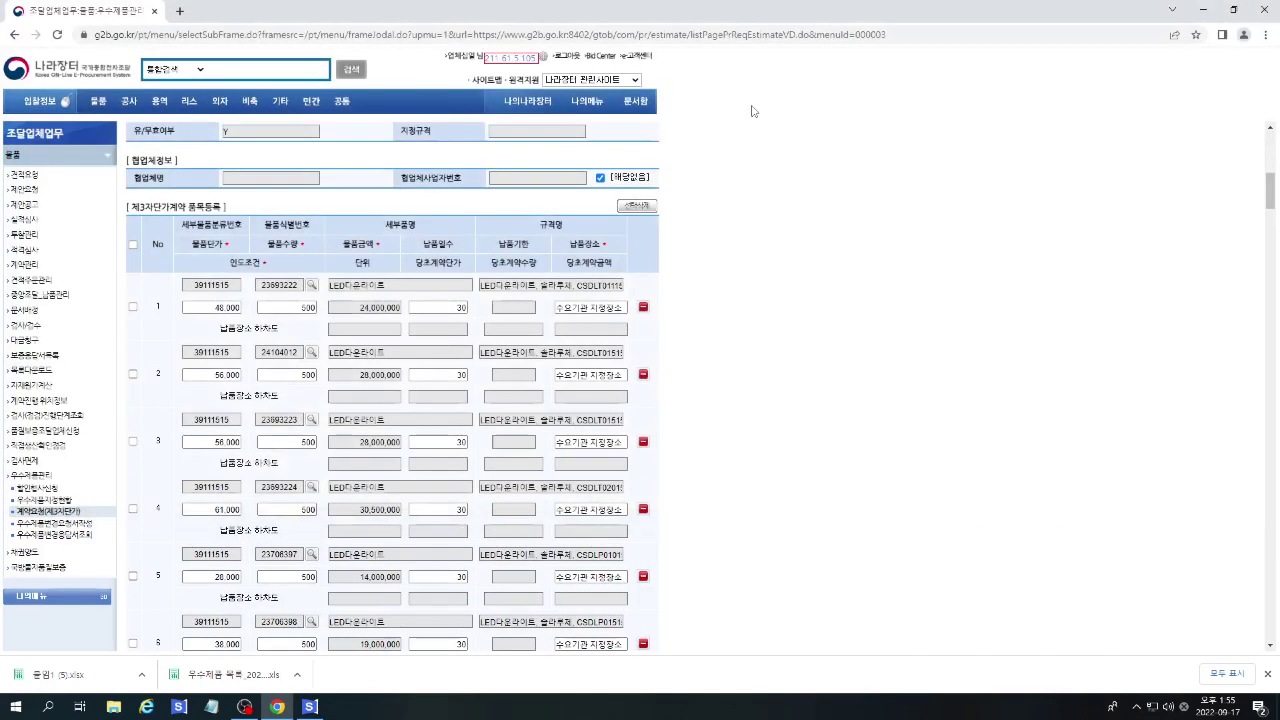
Scroll through the registered LED item rows to check them.
scroll(834, 376, "down", 9)
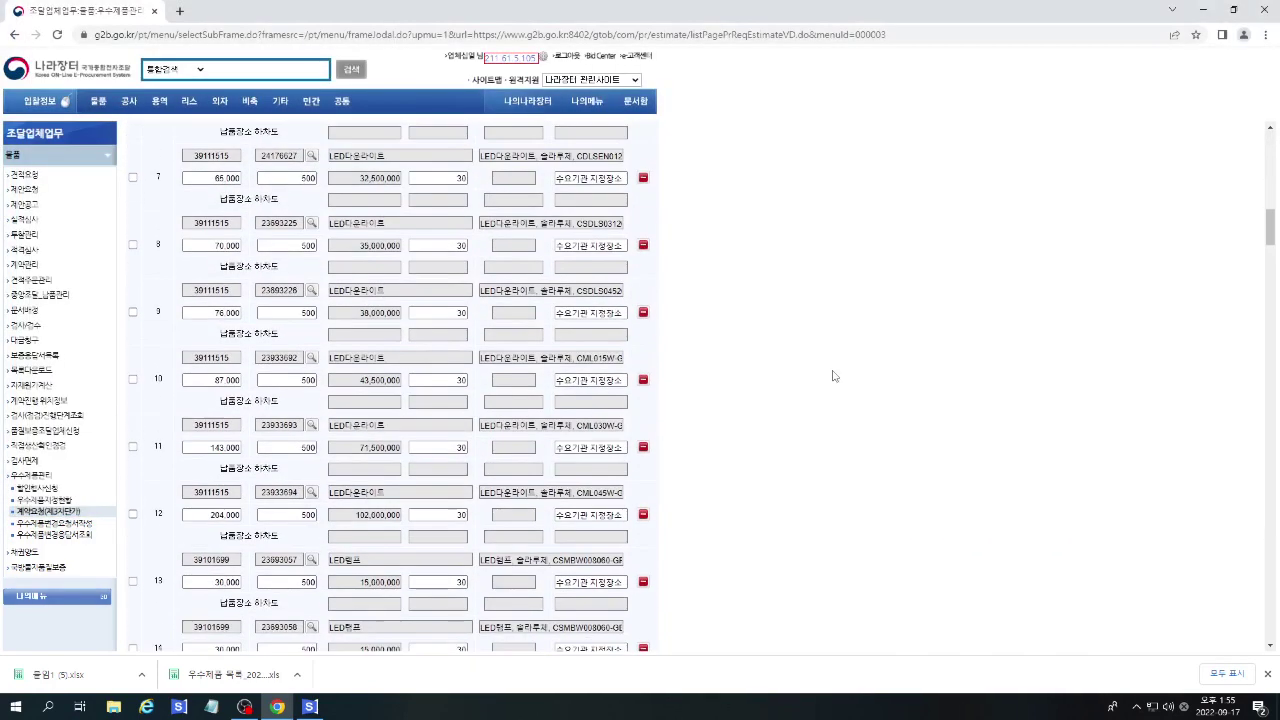
left_click_drag(1270, 272, 1270, 555)
scroll(313, 288, "up", 2)
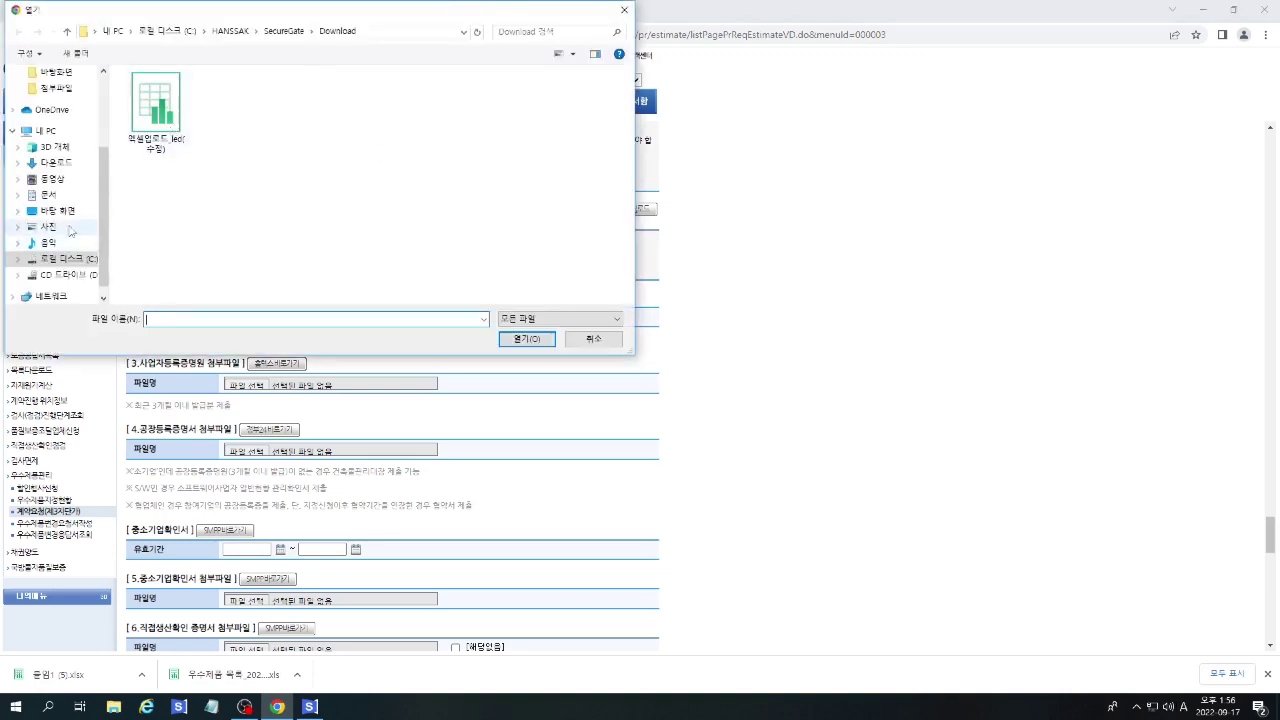
Attach 2.우수제품 지정증서.pdf, 3.사업자등록증명원.pdf and 4.공장등록증.pdf from Desktop\첨부파일.
left_click(70, 221)
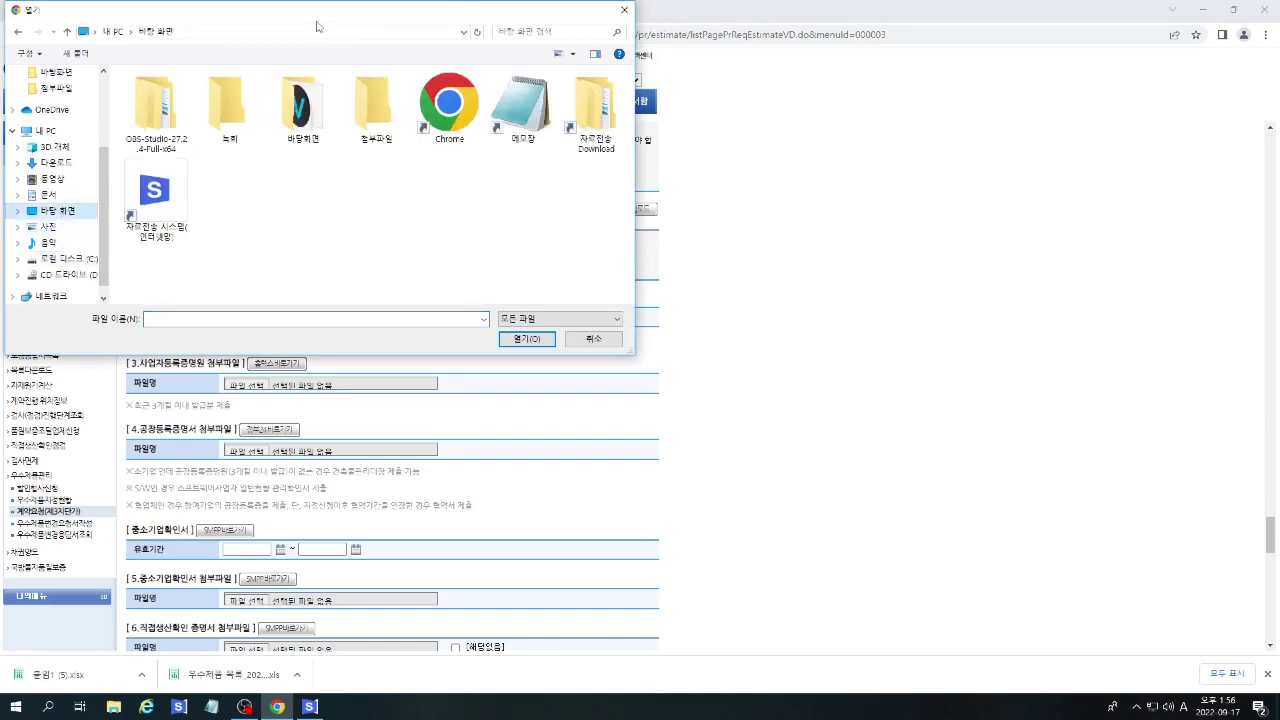
double_click(372, 108)
double_click(180, 92)
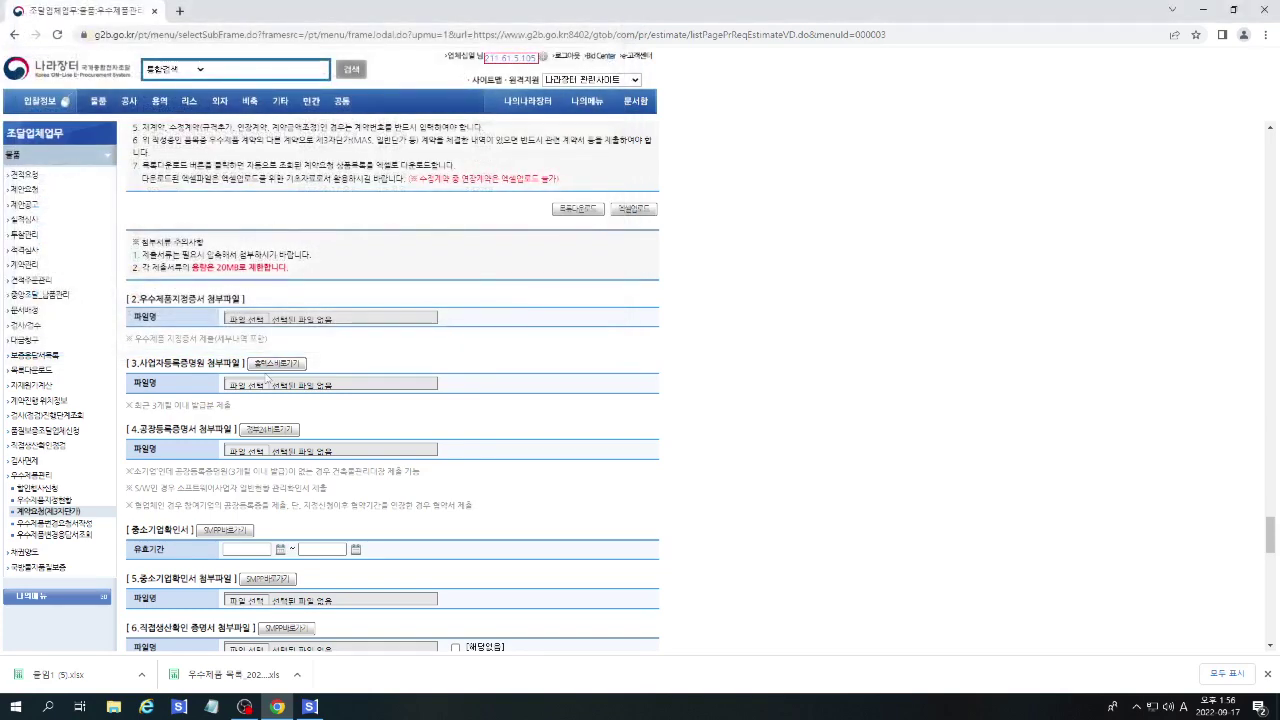
left_click(232, 385)
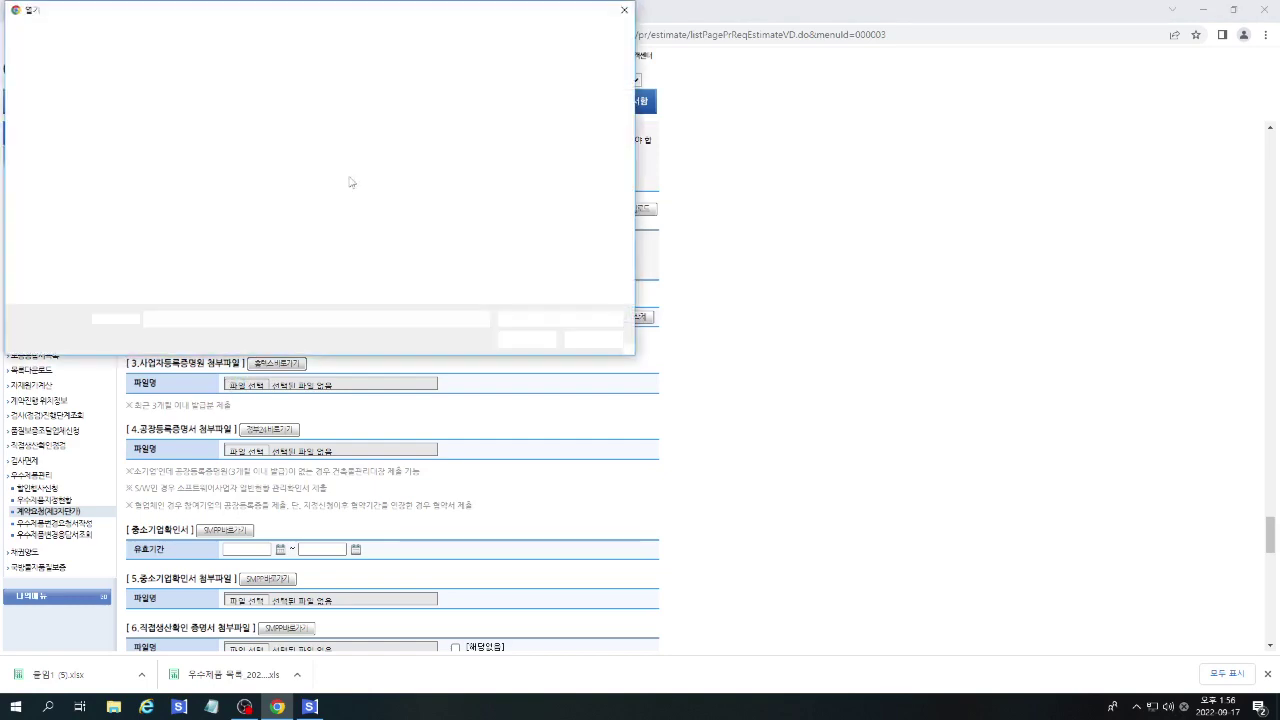
double_click(185, 106)
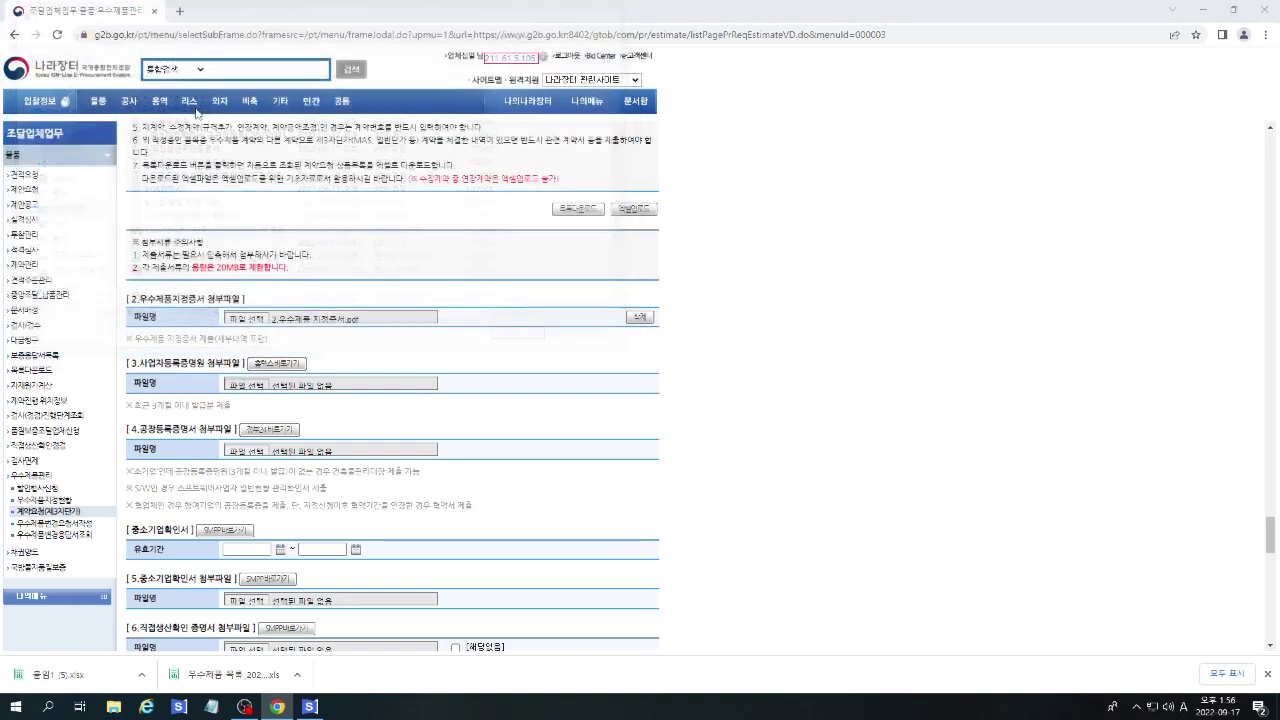
scroll(510, 404, "down", 1)
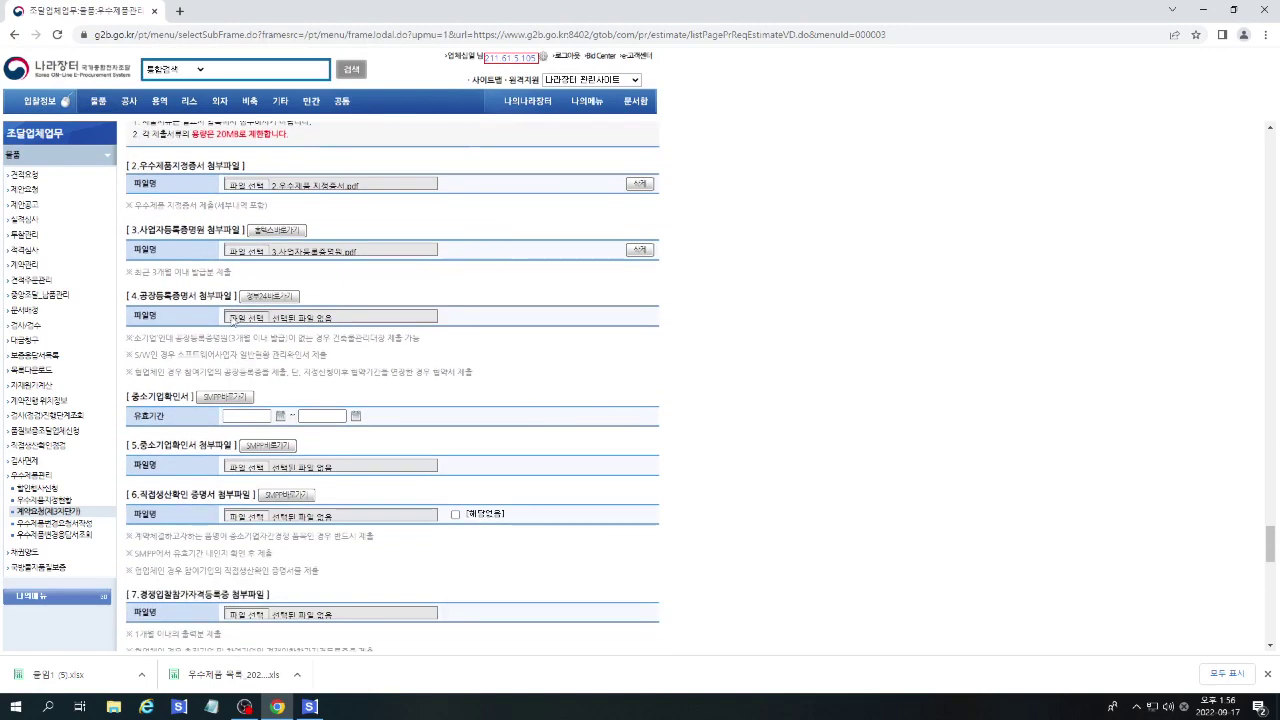
left_click(236, 318)
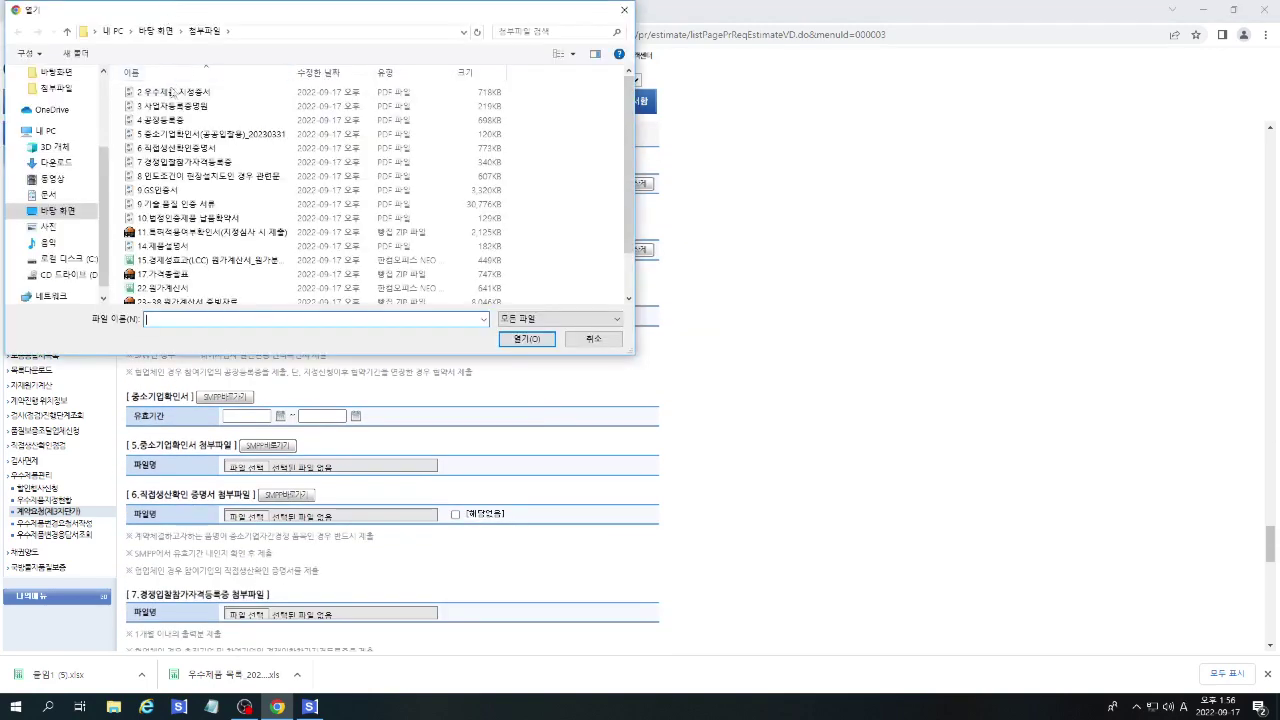
double_click(160, 119)
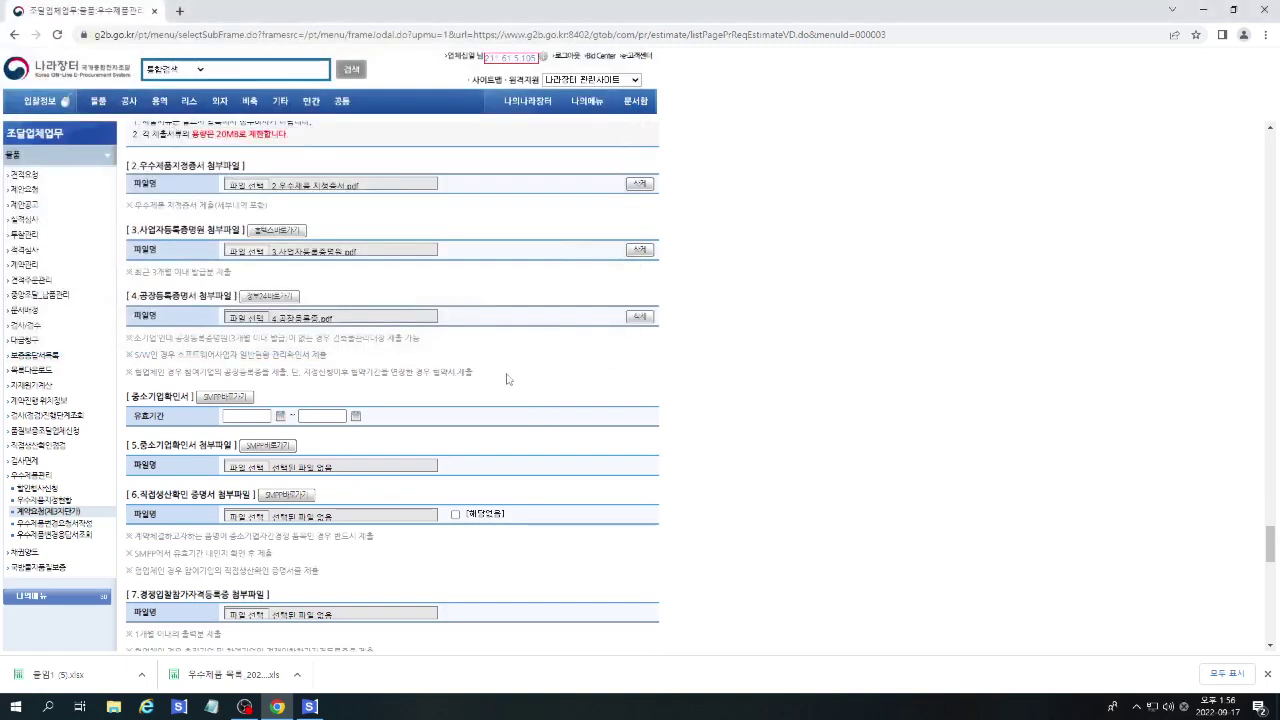
scroll(400, 330, "down", 1)
Set the SME certificate validity start date to 2022/04/01.
left_click(280, 284)
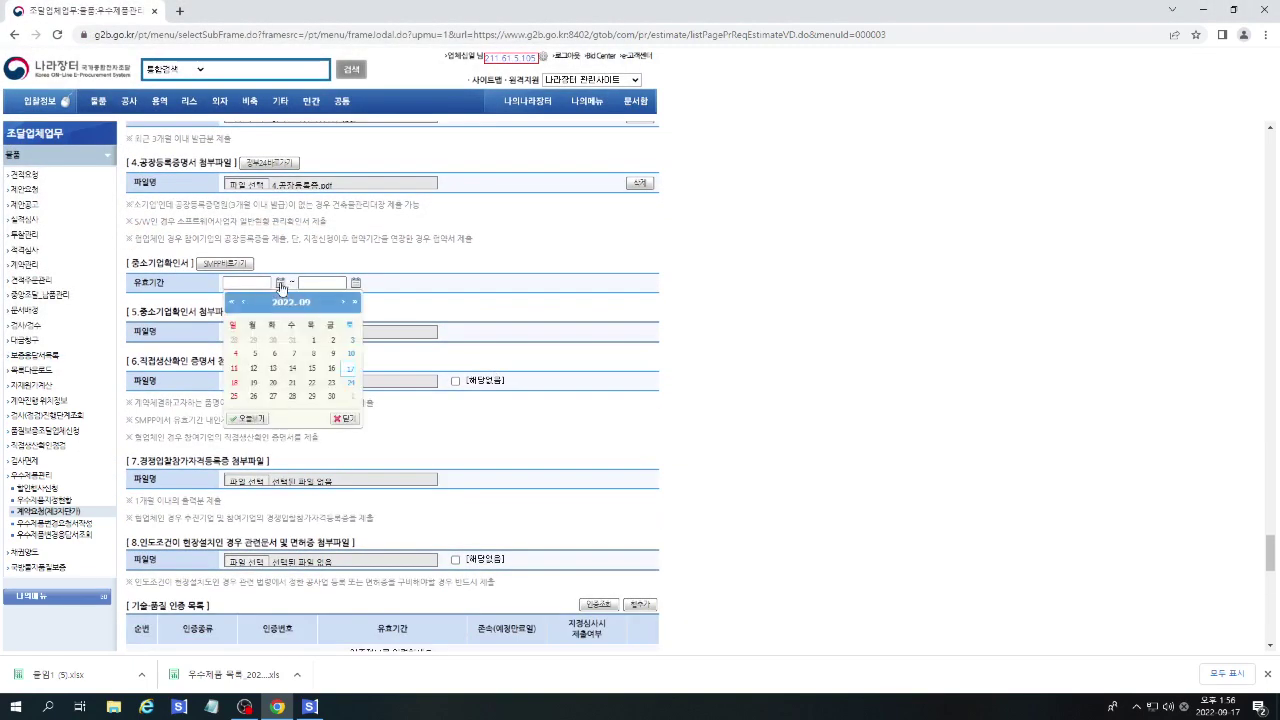
left_click(244, 304)
left_click(244, 304)
left_click(244, 304)
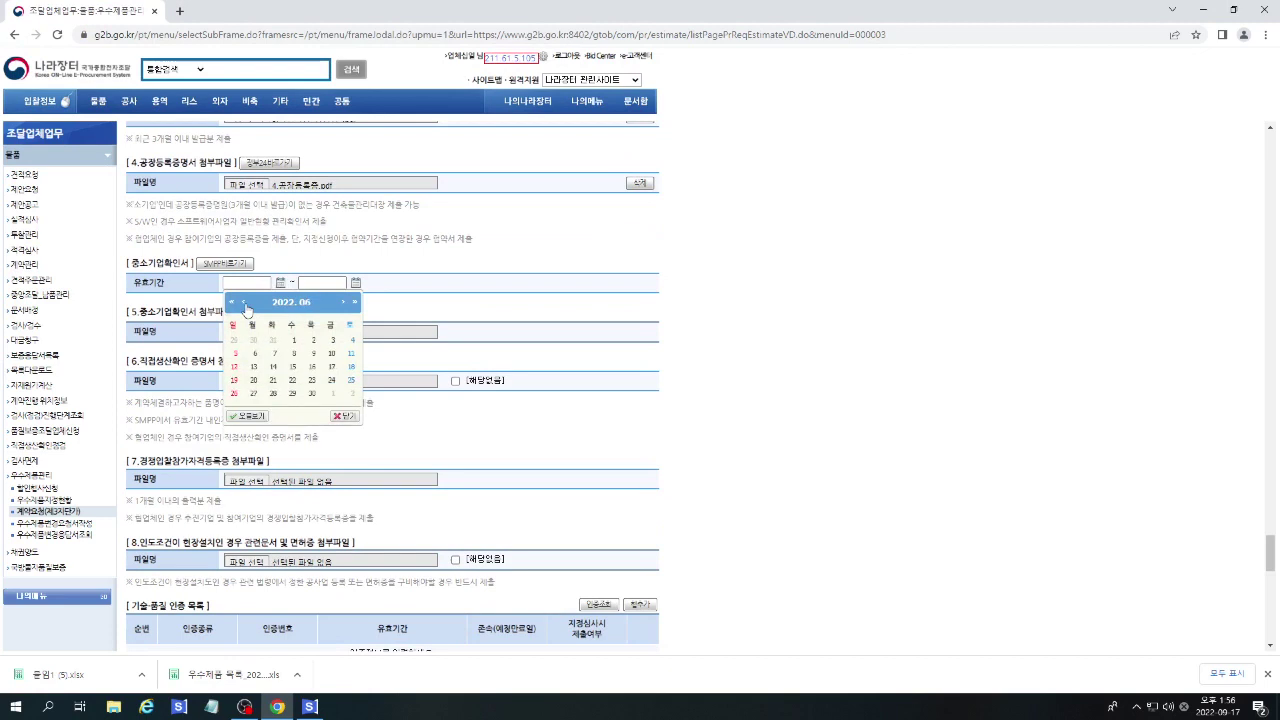
left_click(244, 304)
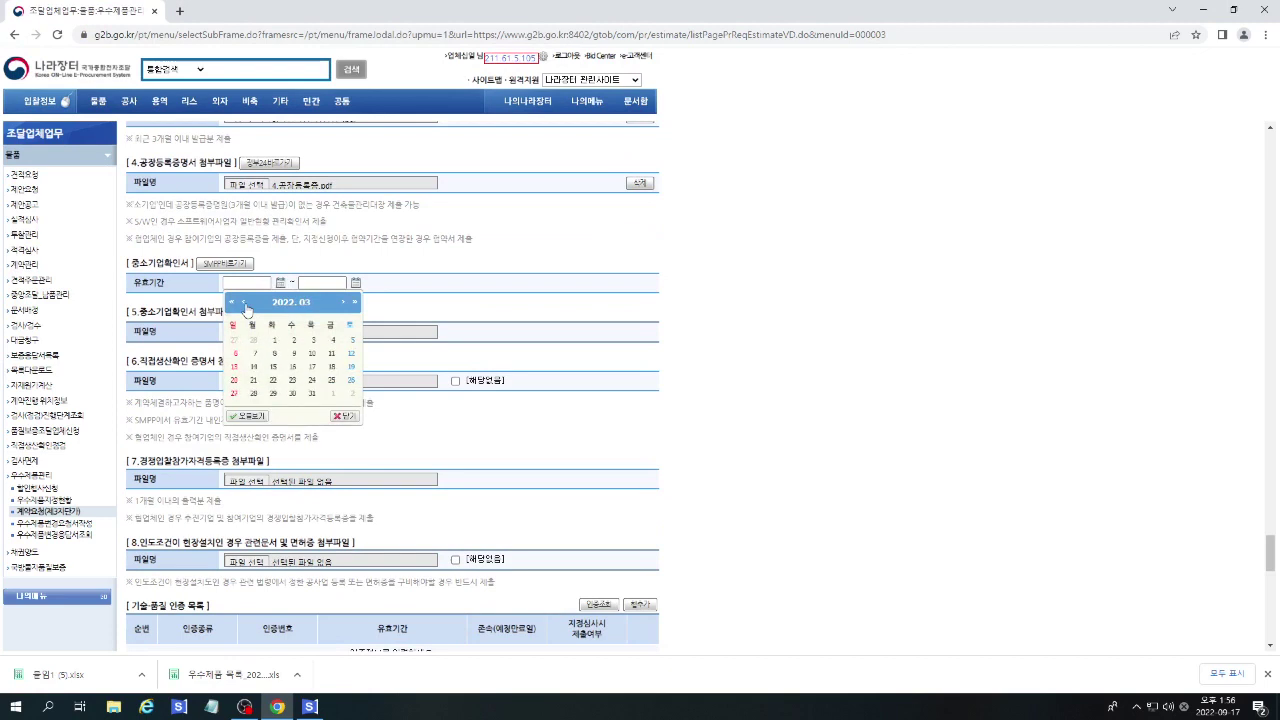
left_click(341, 303)
left_click(331, 340)
Set the SME certificate validity end date to 2023/03/31.
left_click(356, 284)
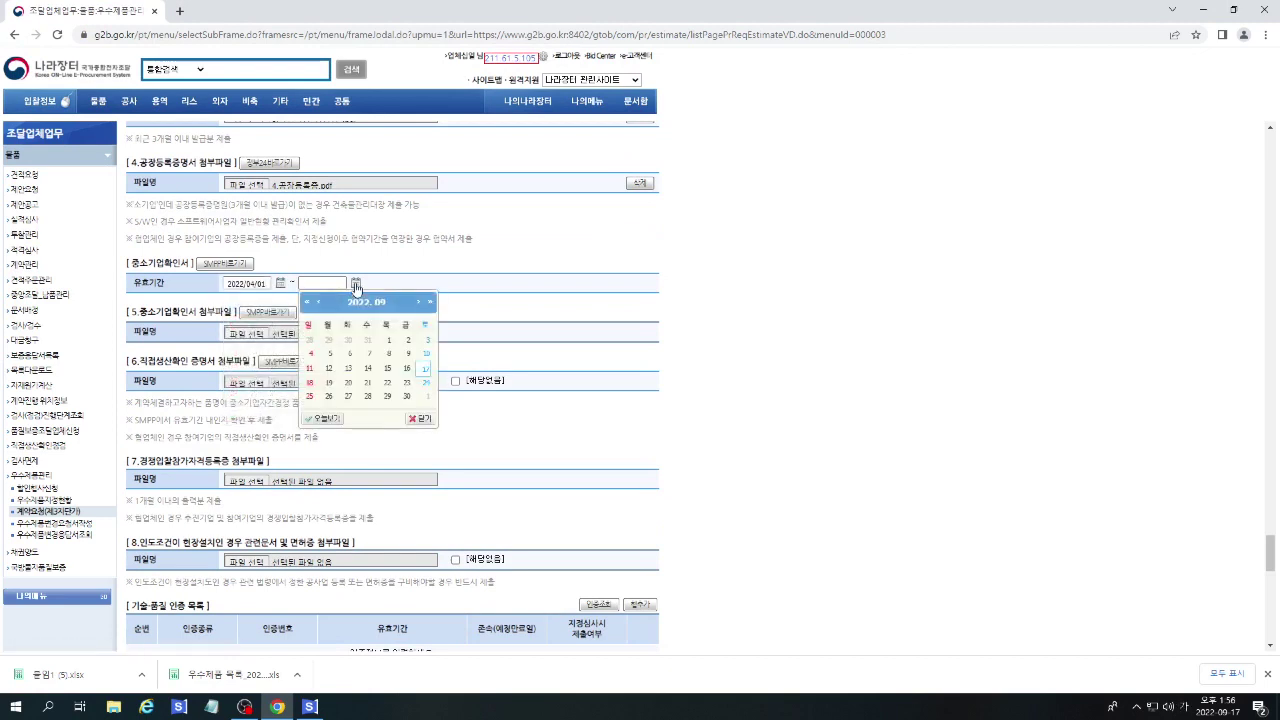
left_click(419, 303)
left_click(420, 303)
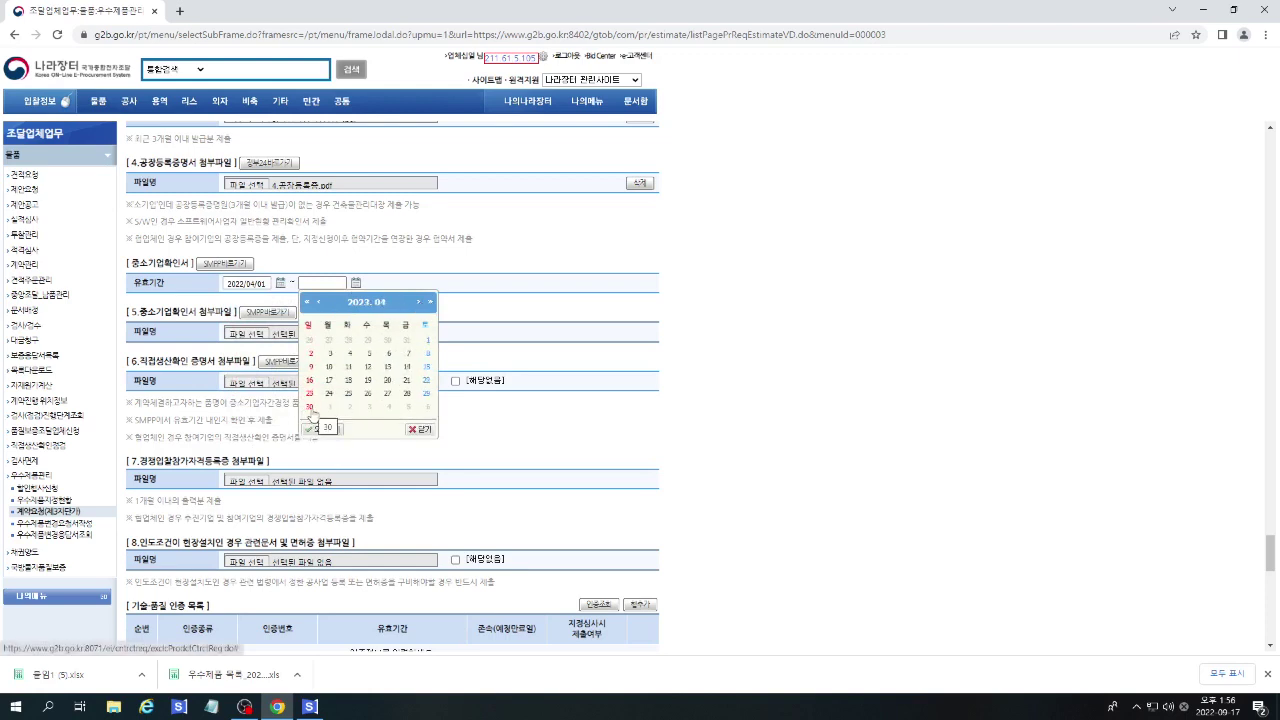
left_click(318, 302)
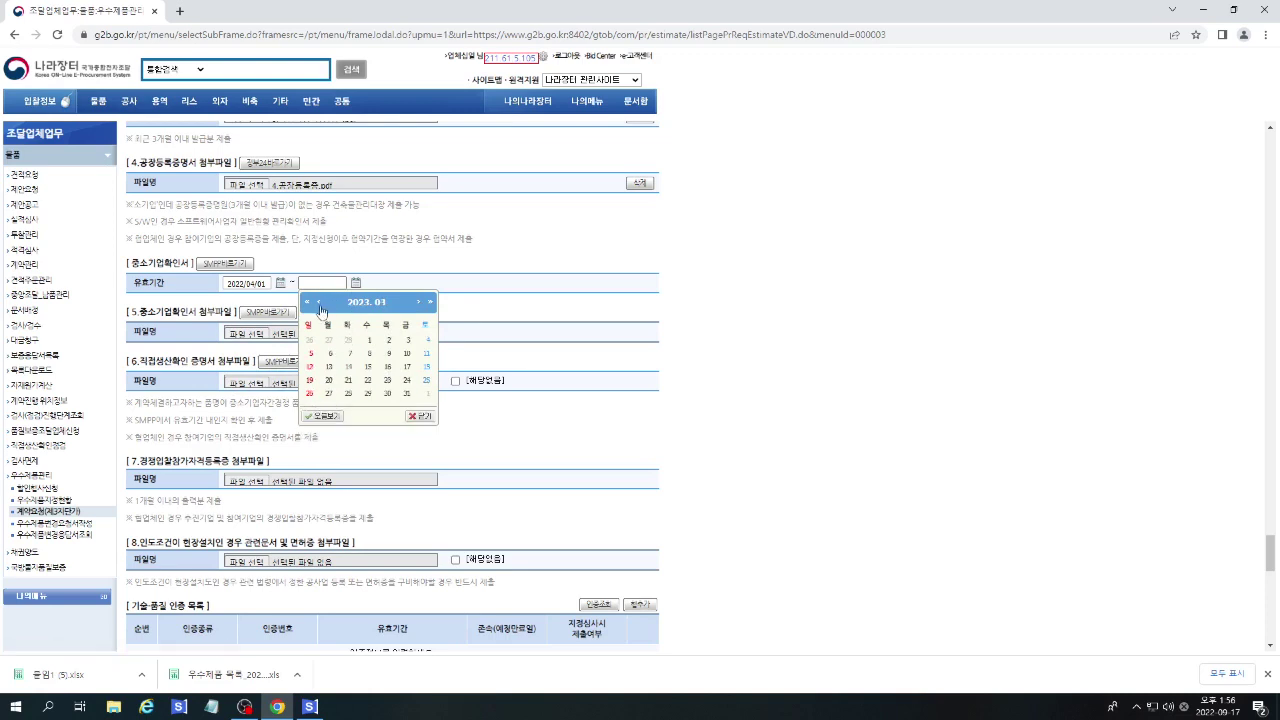
left_click(406, 394)
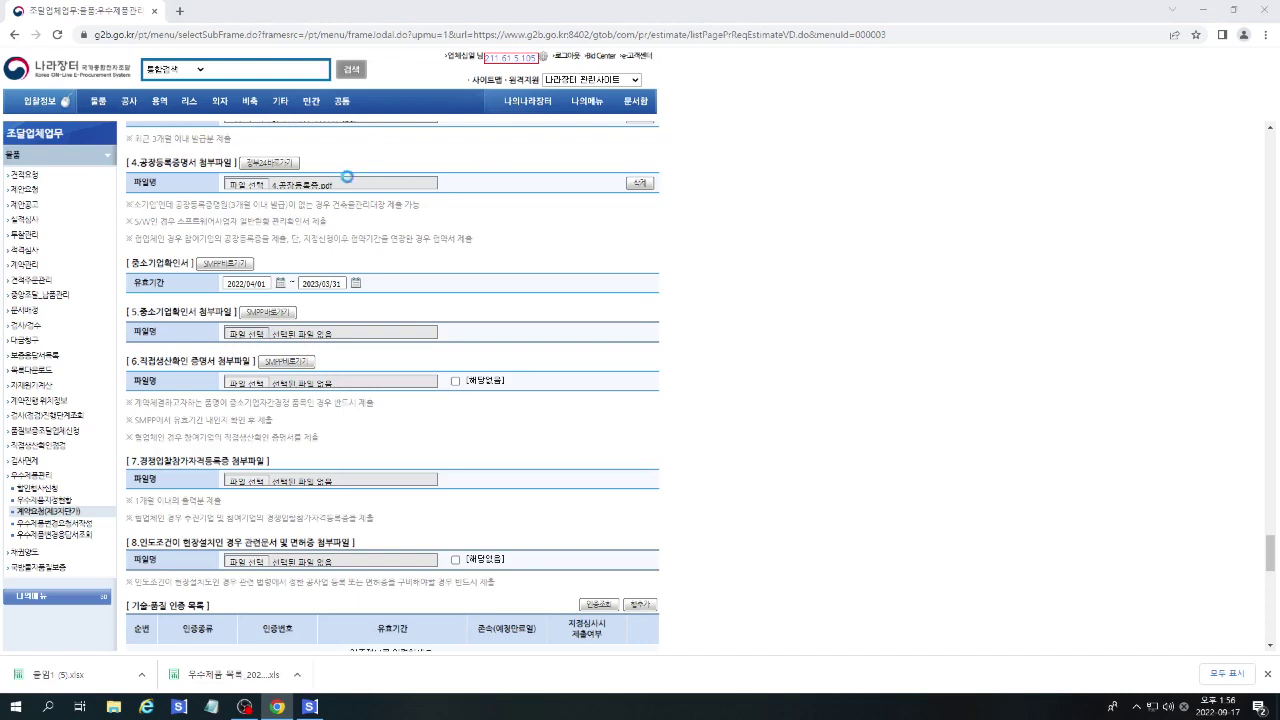
left_click(233, 333)
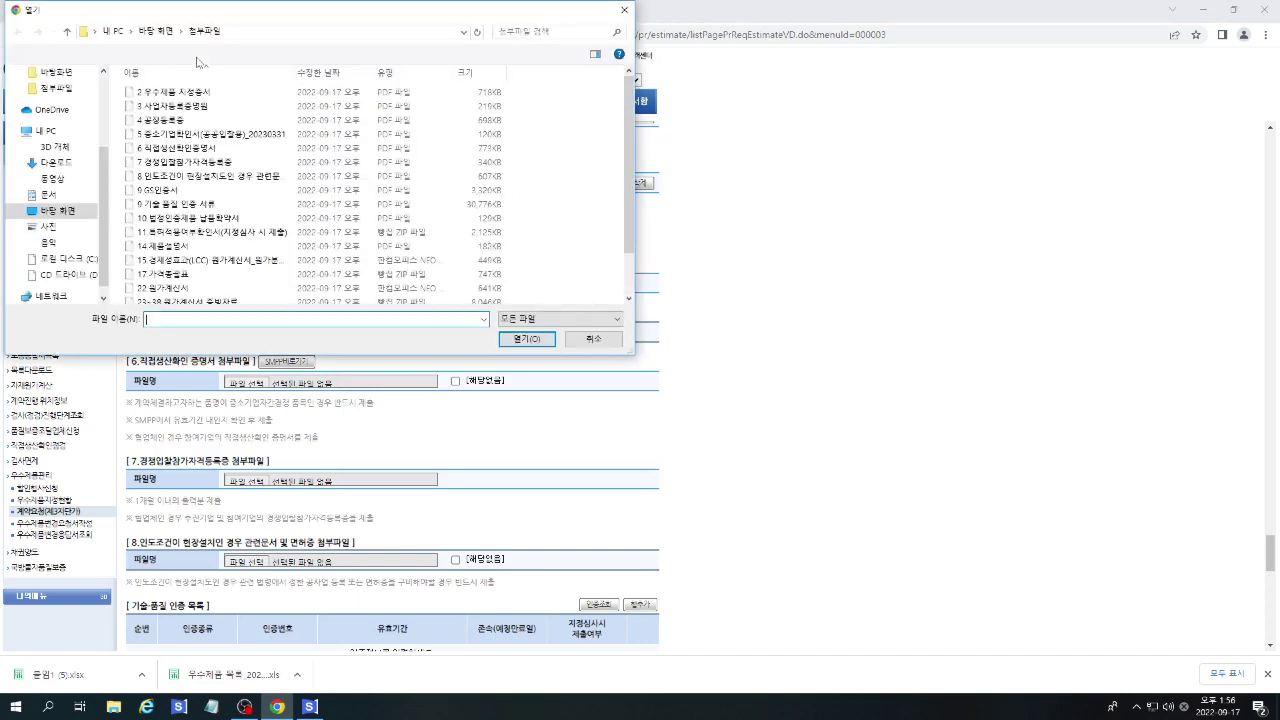
Attach the SME certificate (20230331) and direct production certificate PDFs to sections 5 and 6.
left_click(205, 134)
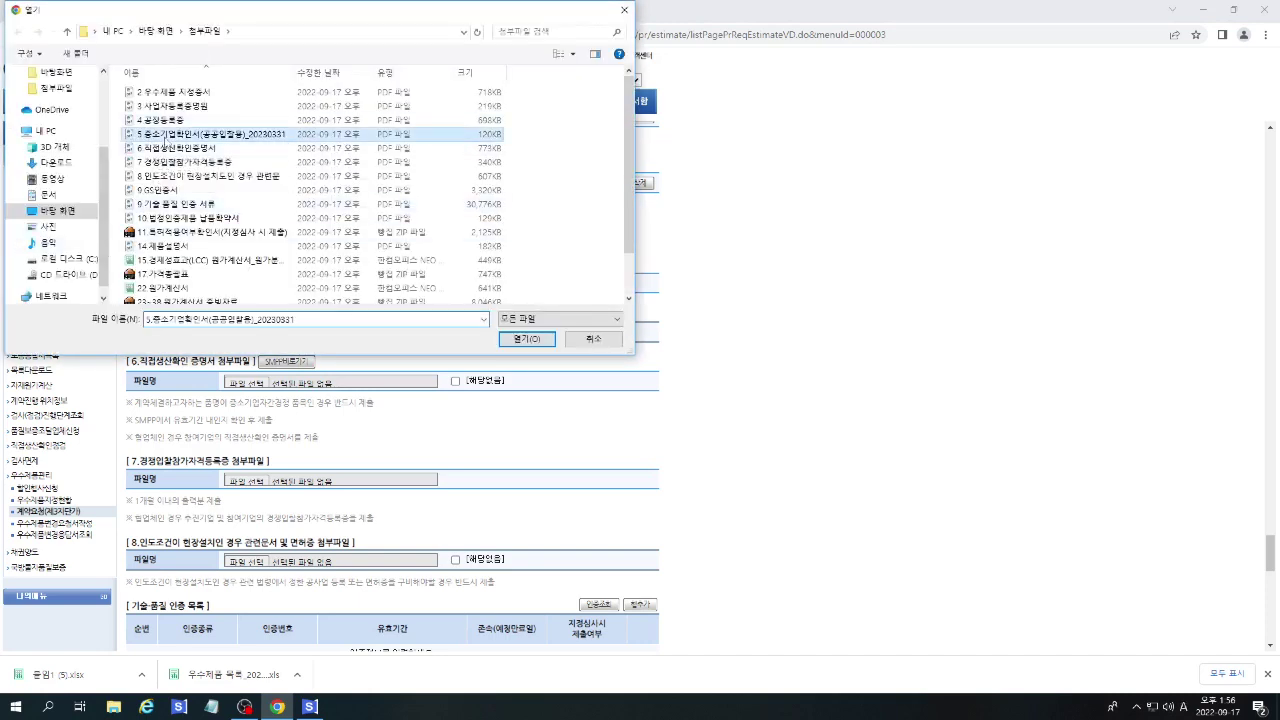
left_click(503, 342)
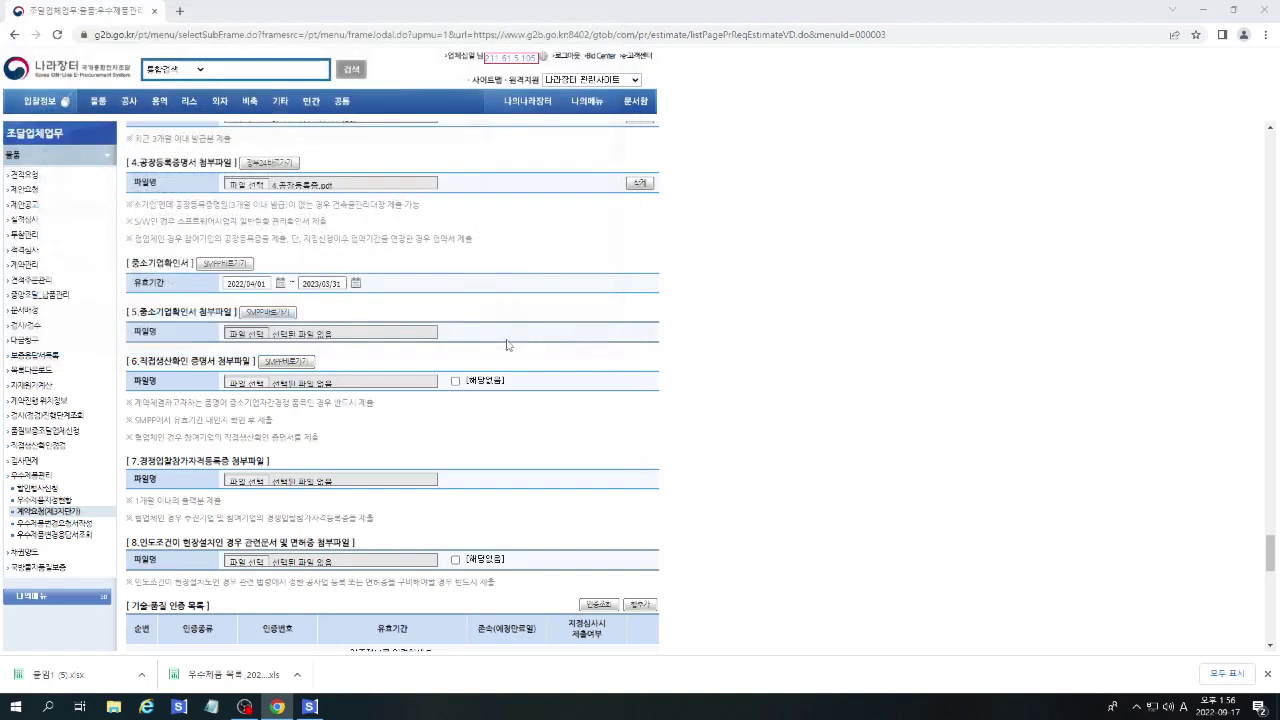
left_click(232, 383)
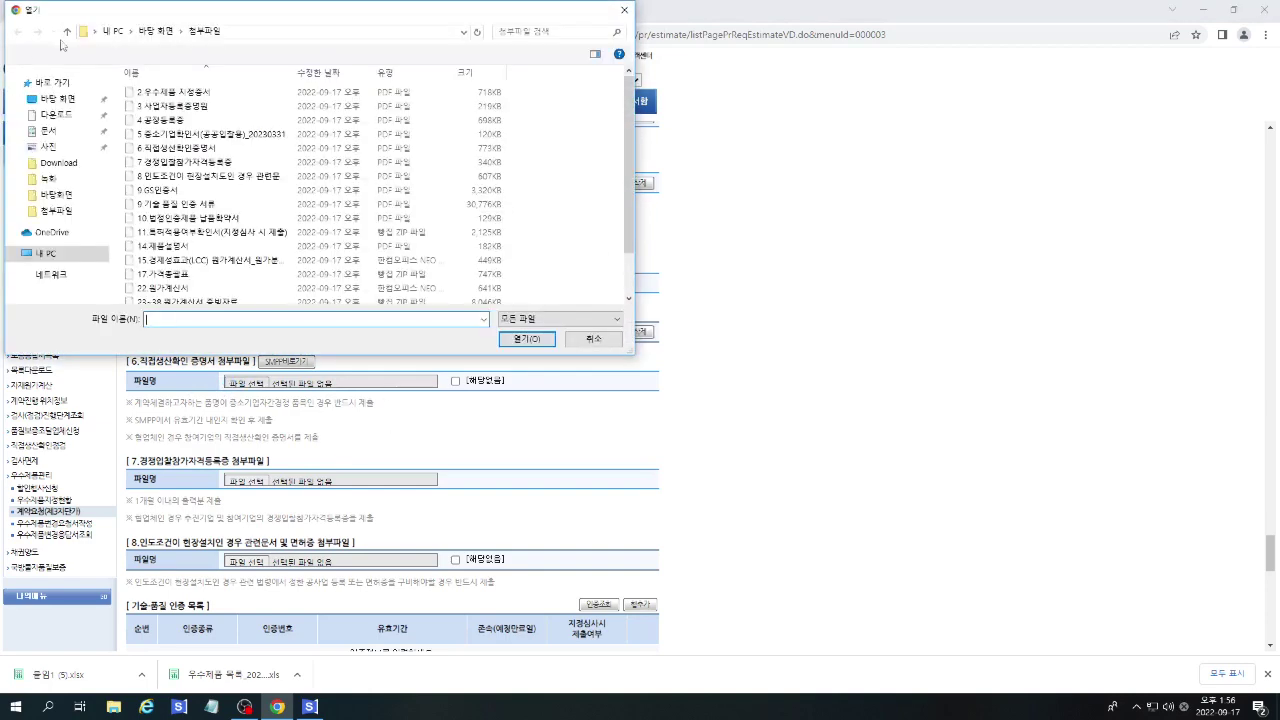
left_click_drag(213, 18, 730, 148)
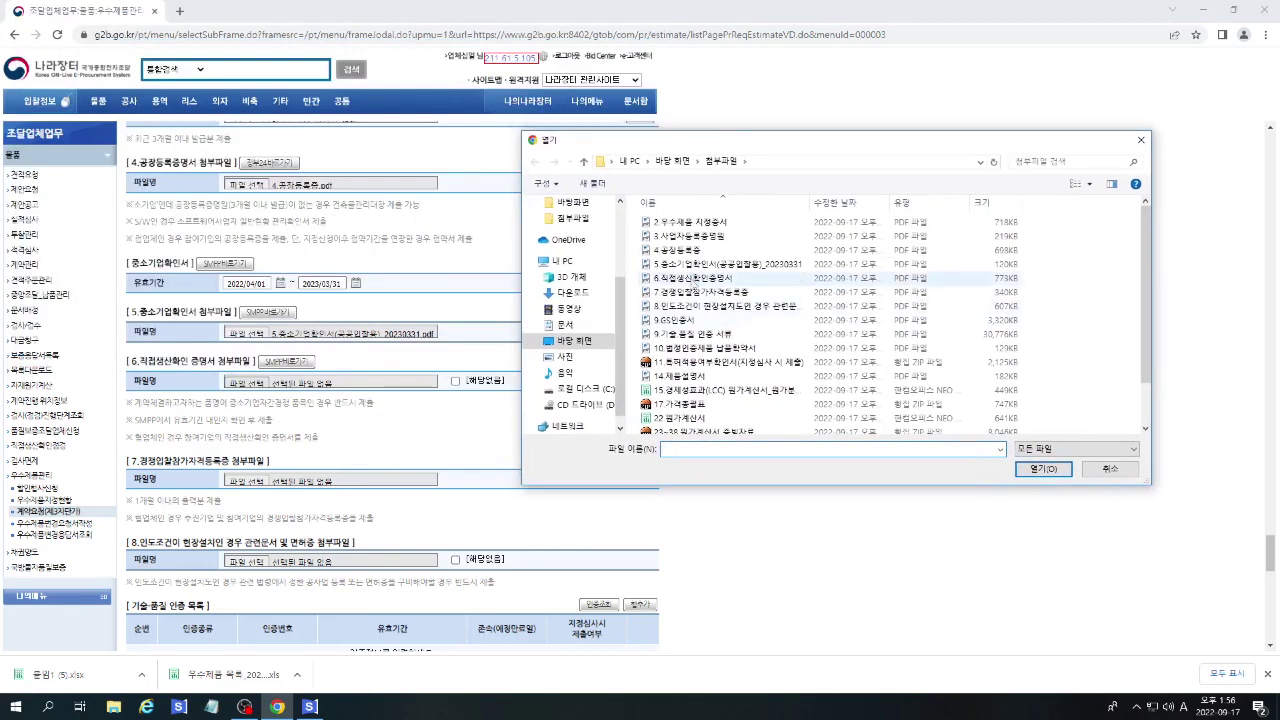
double_click(693, 278)
Attach the bidding qualification registration PDF to section 7 and the delivery-condition document to section 8.
scroll(409, 444, "down", 2)
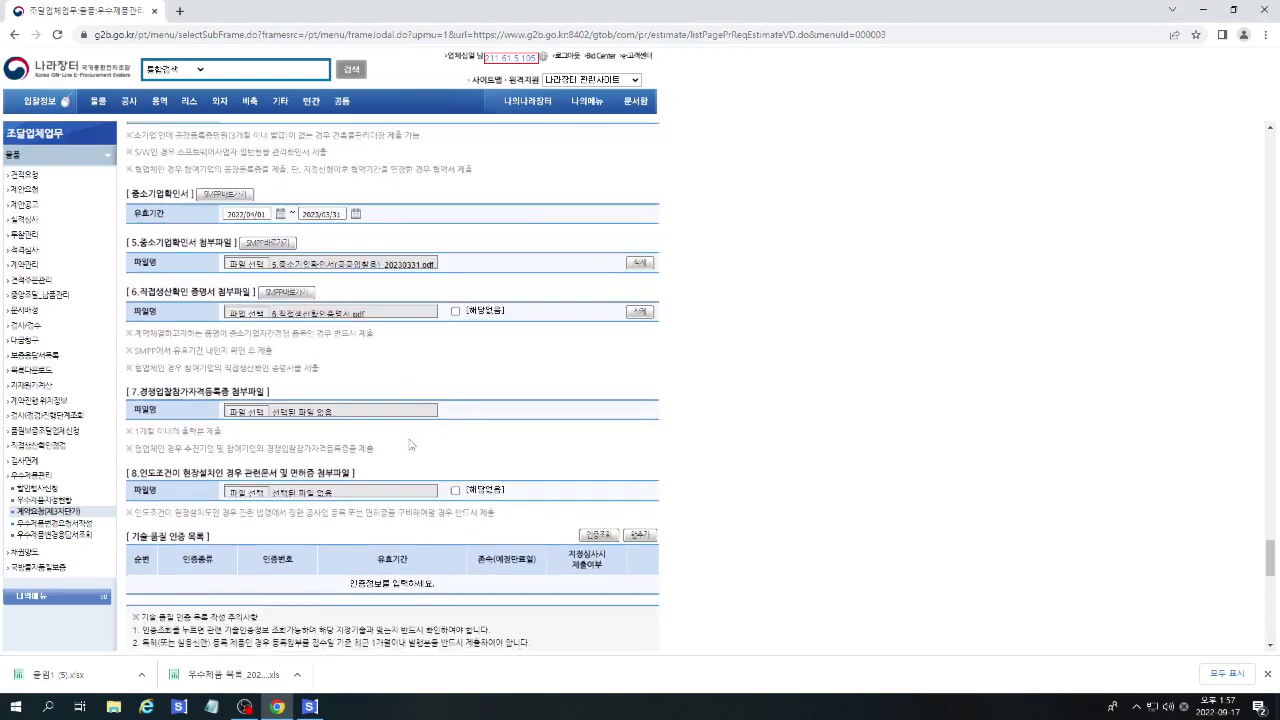
left_click(238, 352)
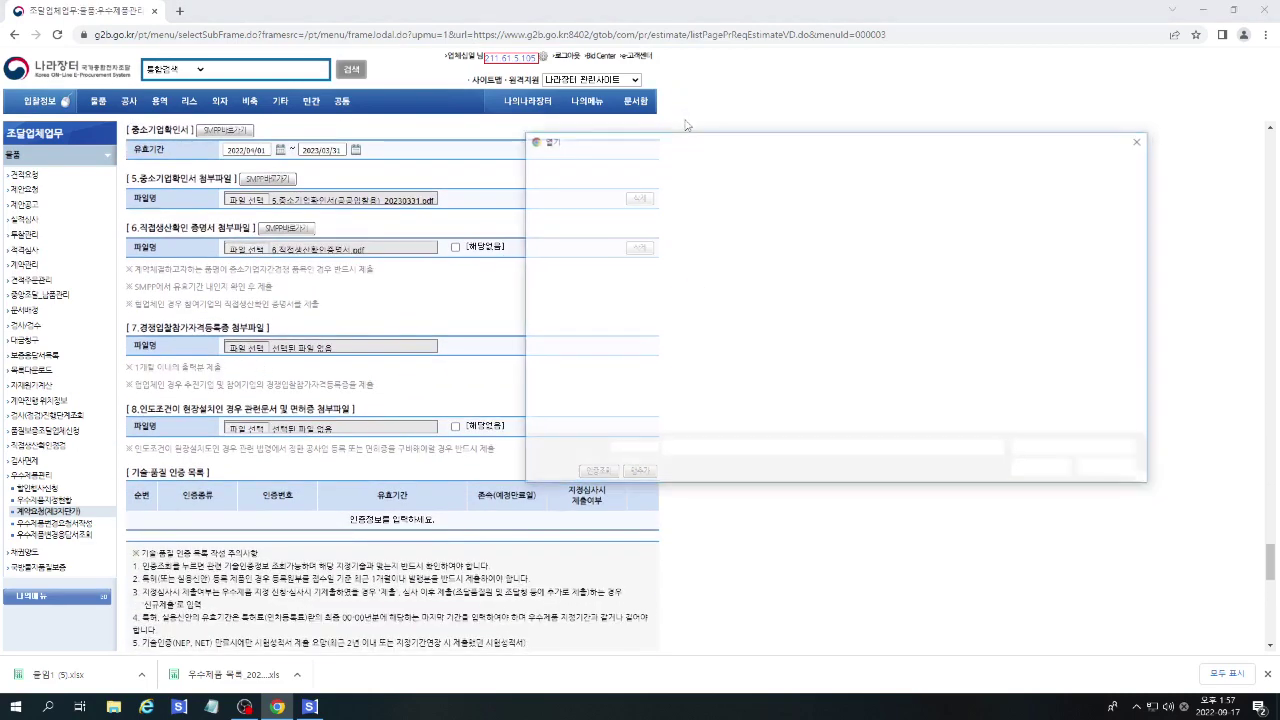
left_click_drag(678, 147, 748, 109)
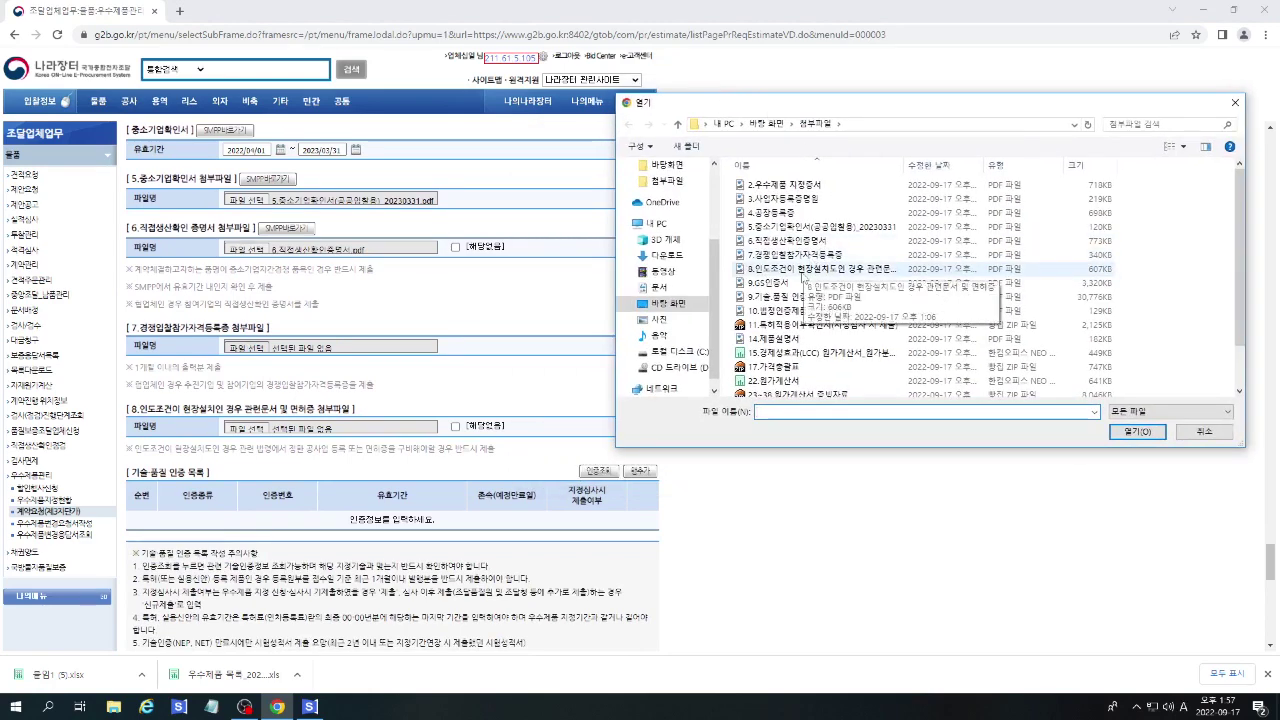
double_click(800, 254)
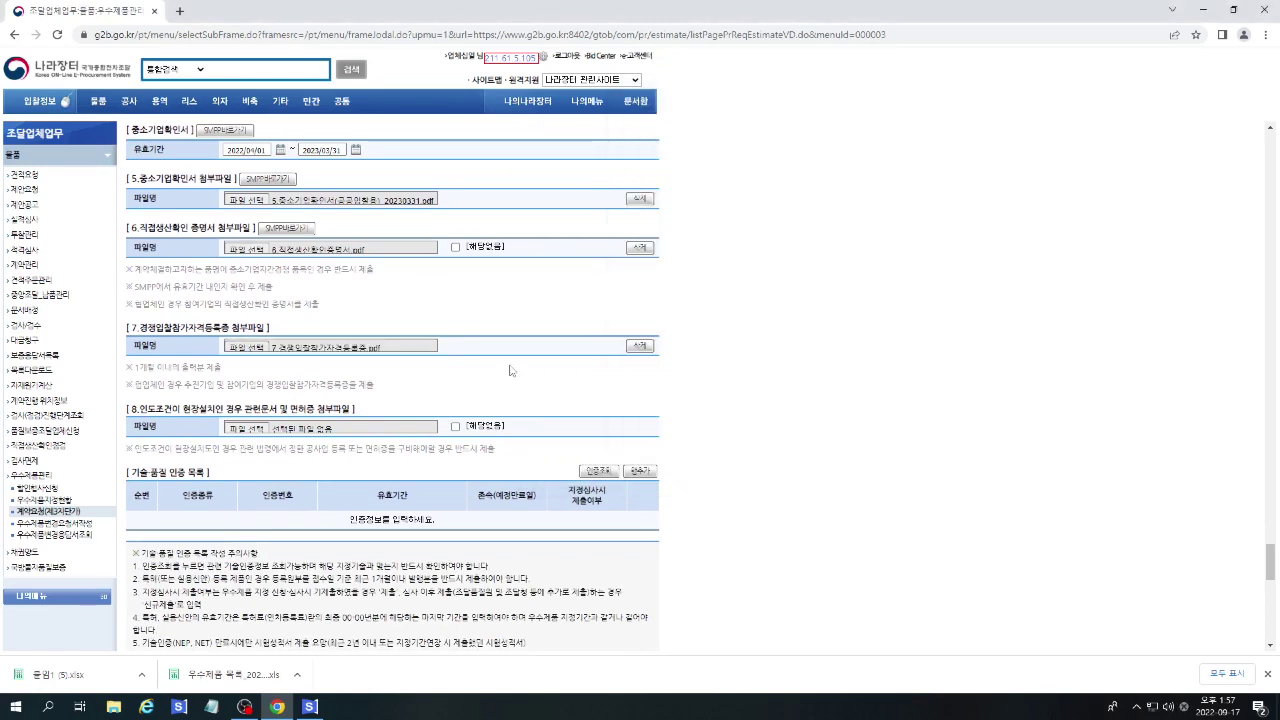
scroll(510, 370, "down", 3)
left_click(258, 295)
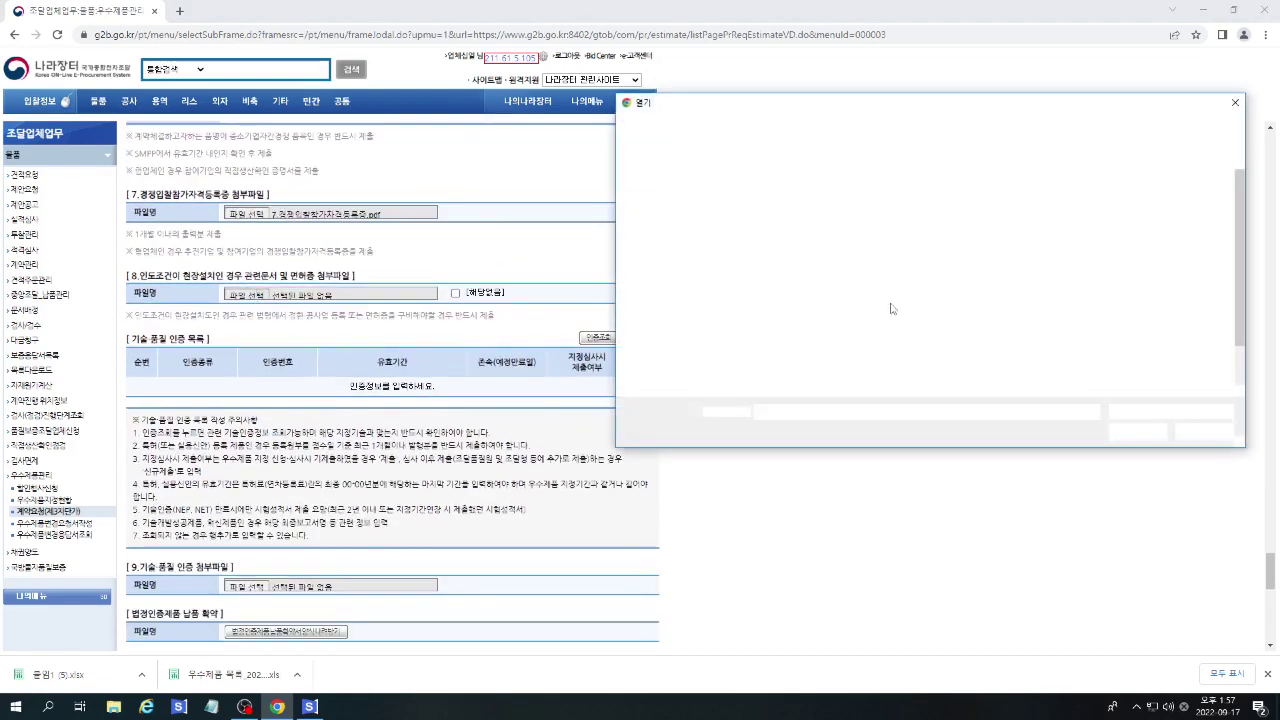
double_click(806, 274)
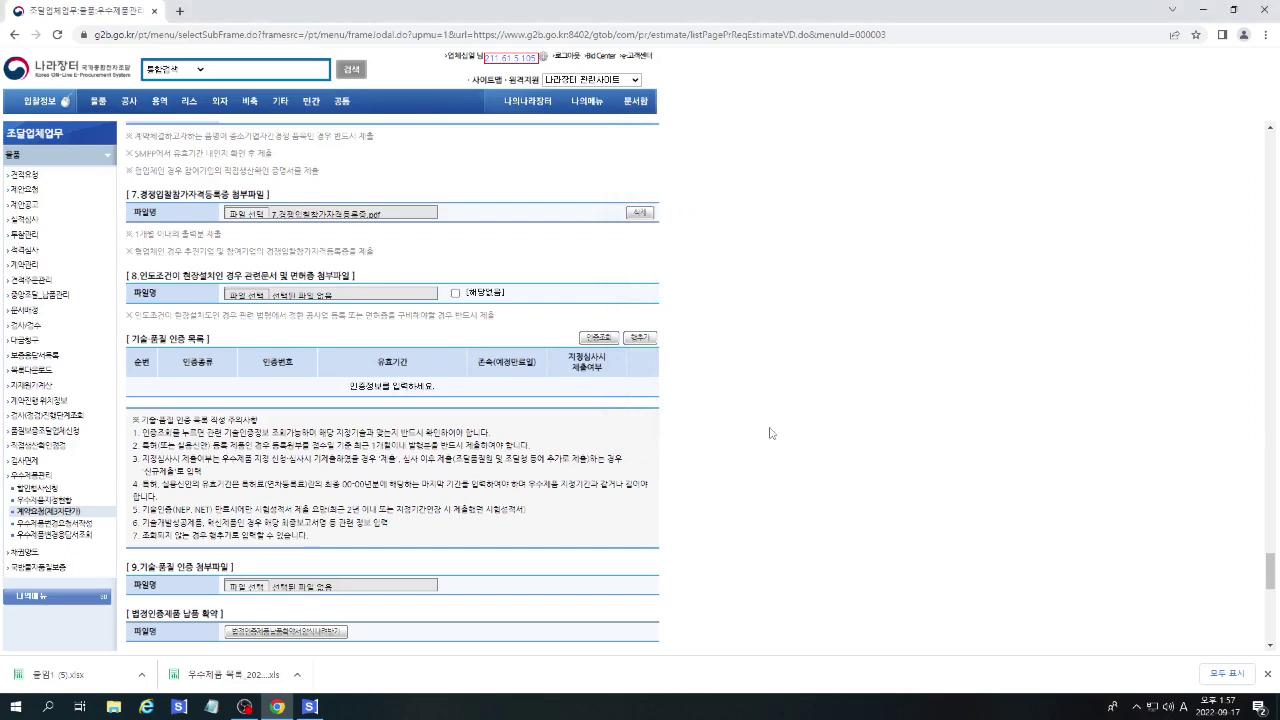
scroll(700, 330, "down", 3)
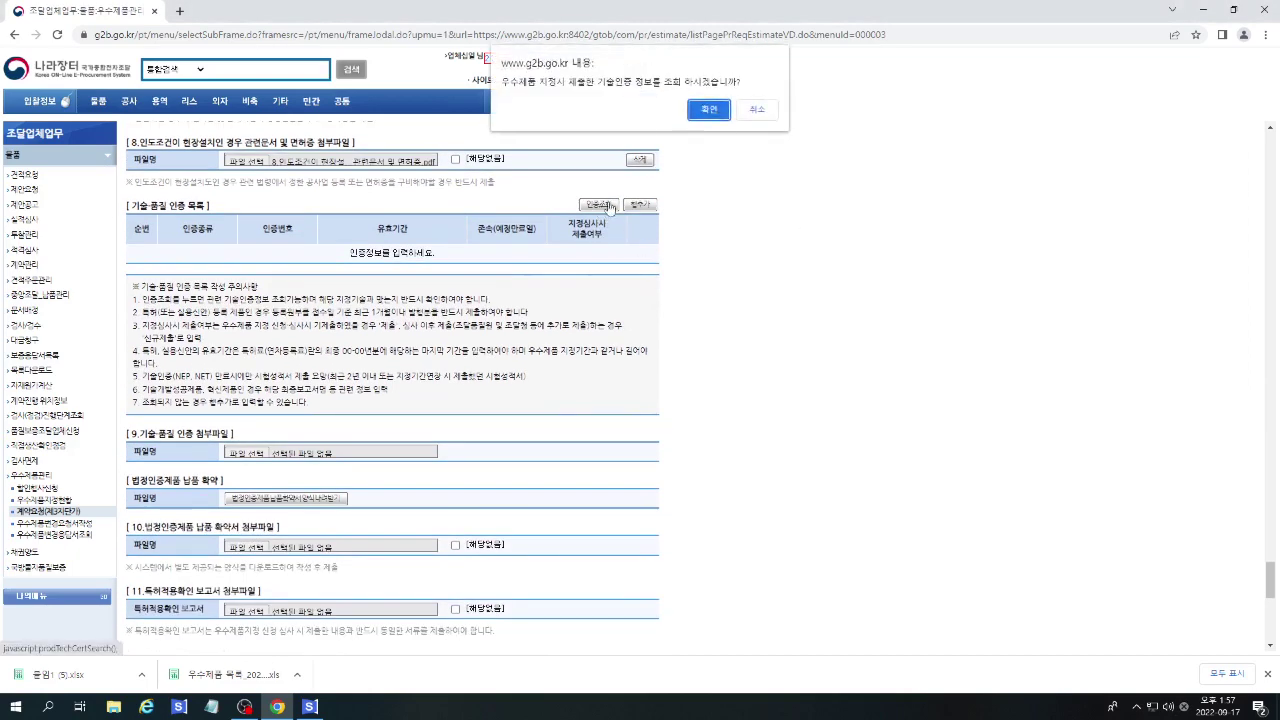
Load the registered certifications and replace row 1's expiry date 2038/12/12 with 2025.
left_click(711, 113)
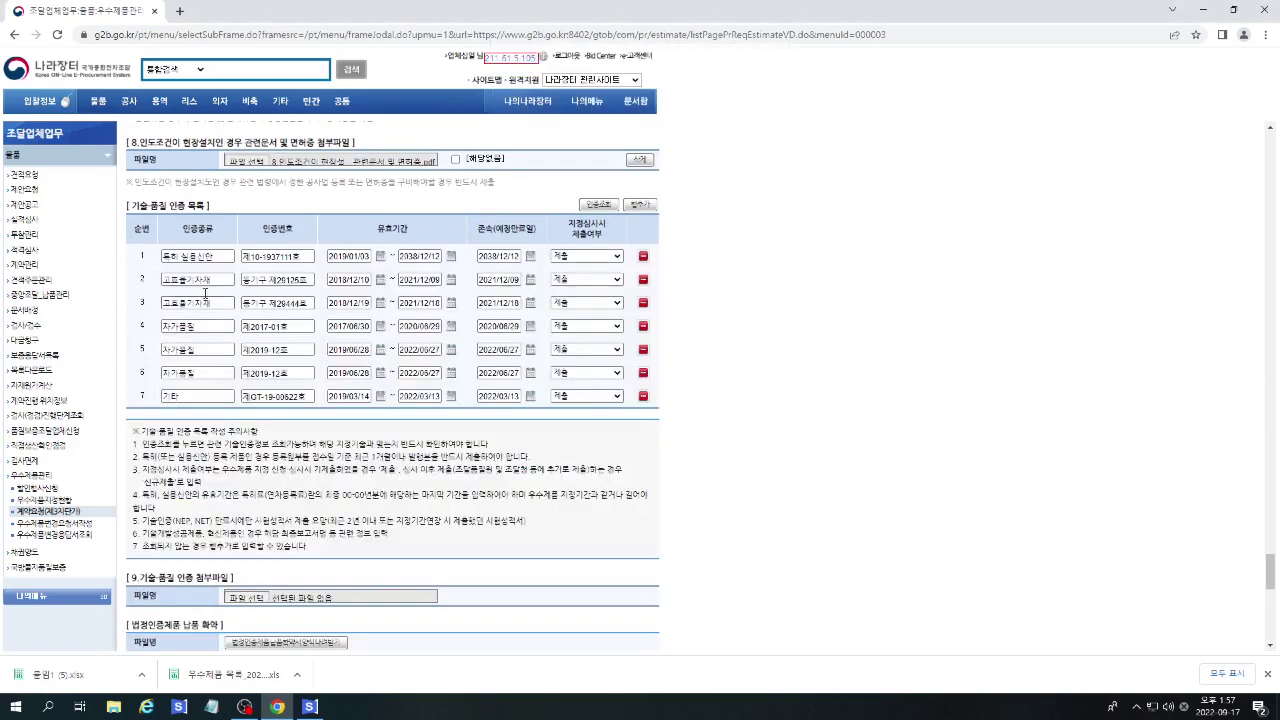
left_click(305, 257)
left_click(412, 258)
left_click_drag(405, 256, 440, 256)
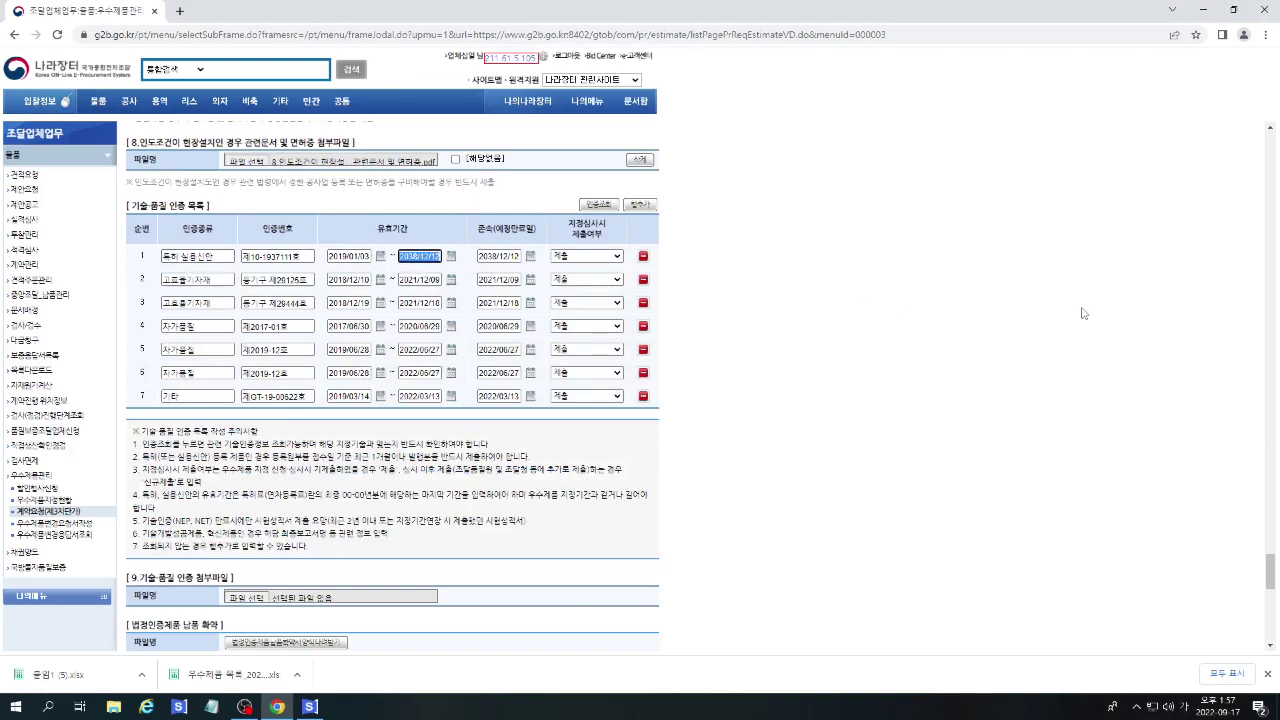
type("2025")
Set row 1's expiry date to 2025/01/03 using the calendar.
left_click(452, 256)
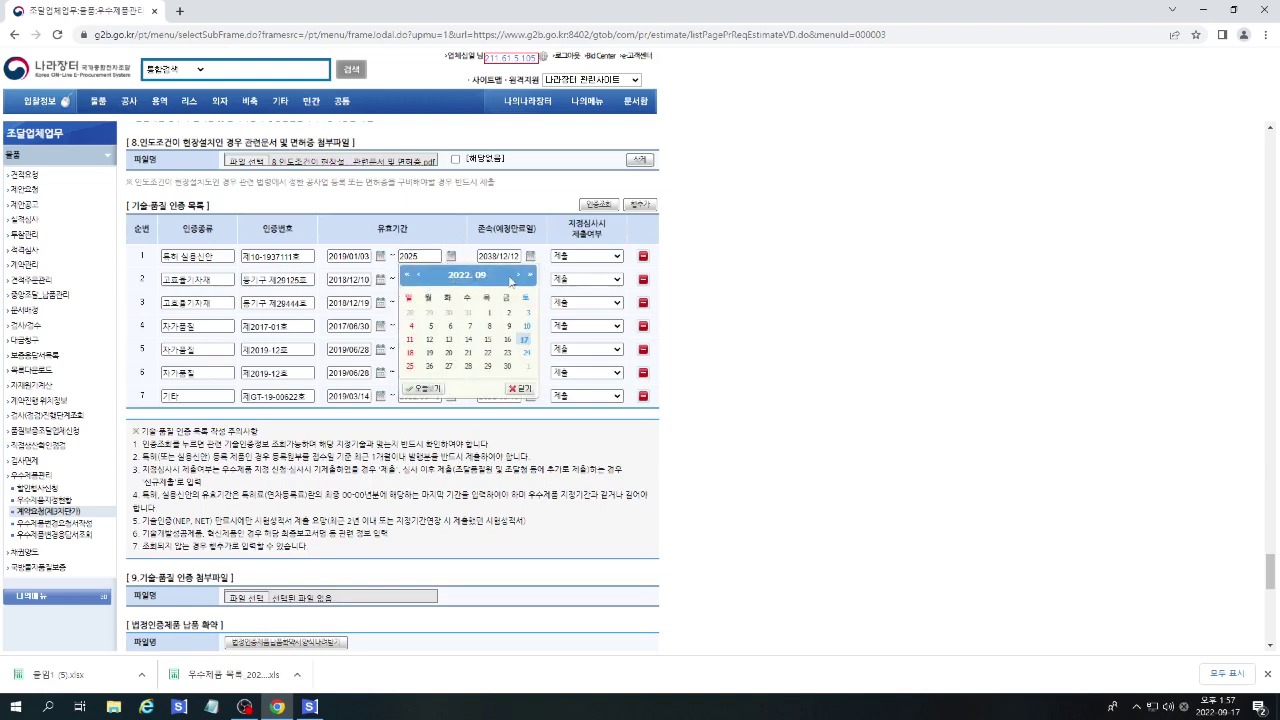
left_click(531, 275)
left_click(531, 275)
left_click(531, 275)
left_click(418, 275)
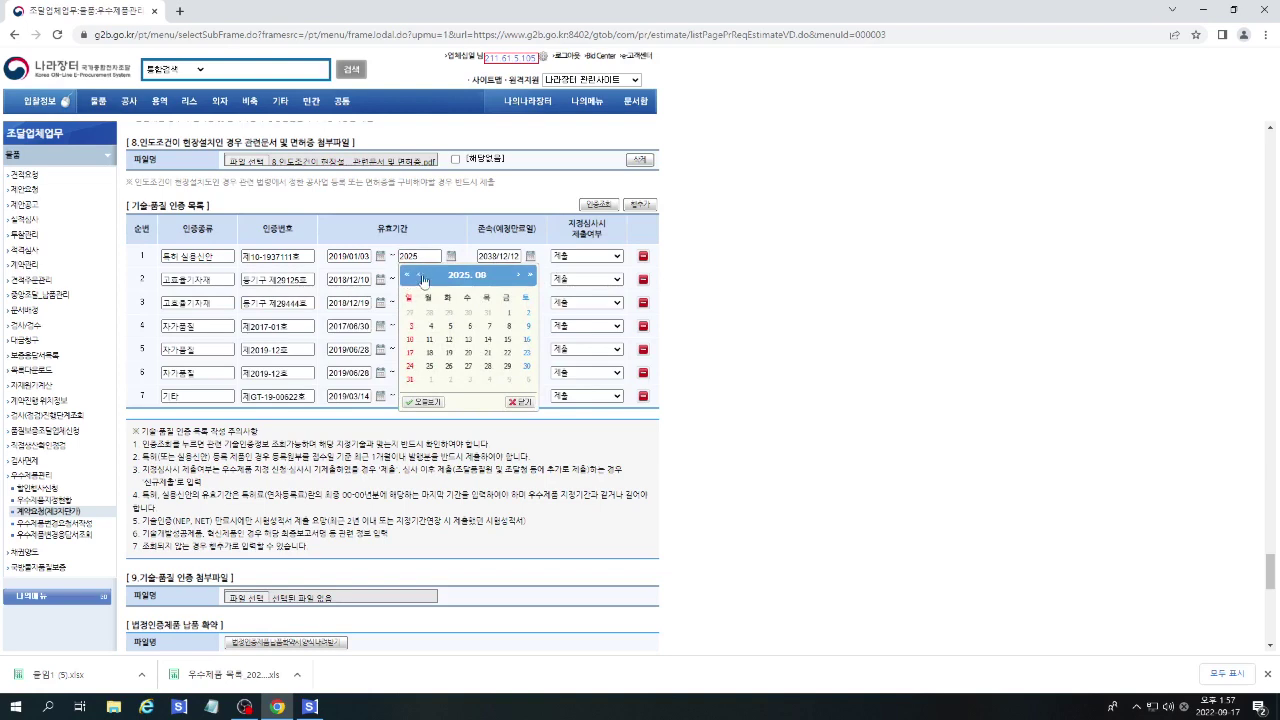
left_click(420, 276)
left_click(420, 276)
left_click(420, 276)
left_click(420, 276)
left_click(420, 276)
left_click(420, 276)
left_click(420, 276)
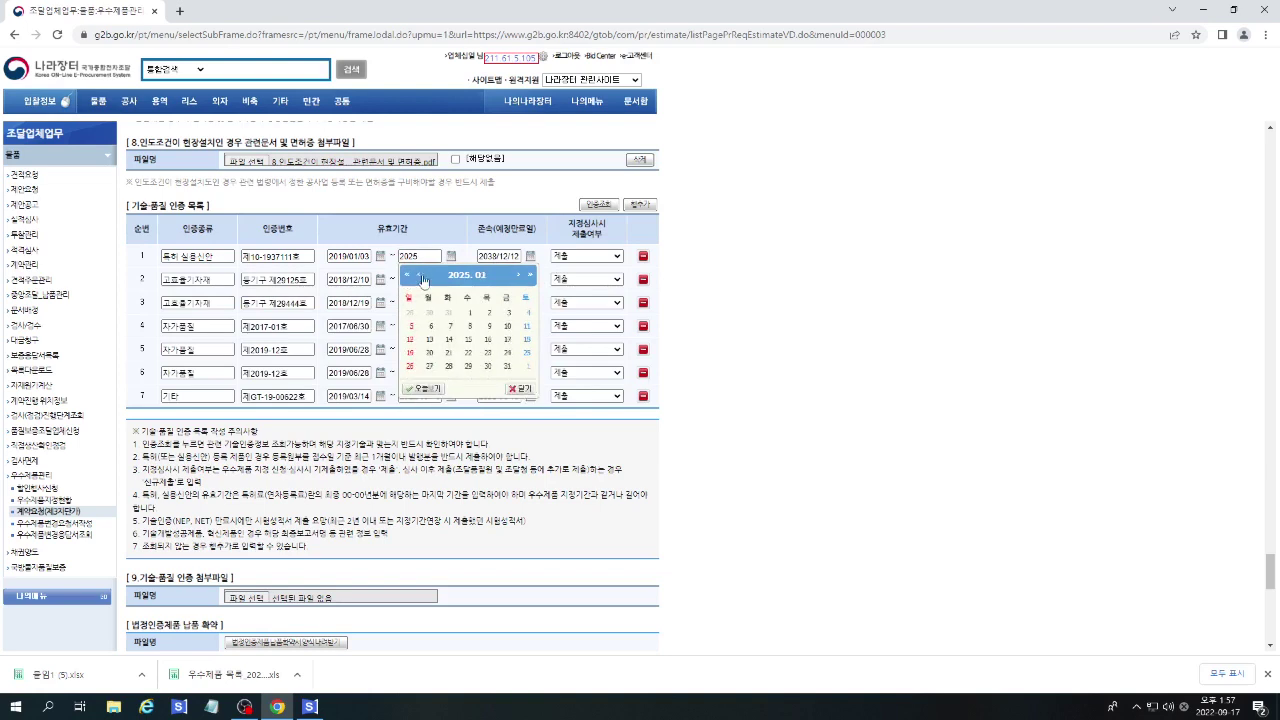
left_click(508, 312)
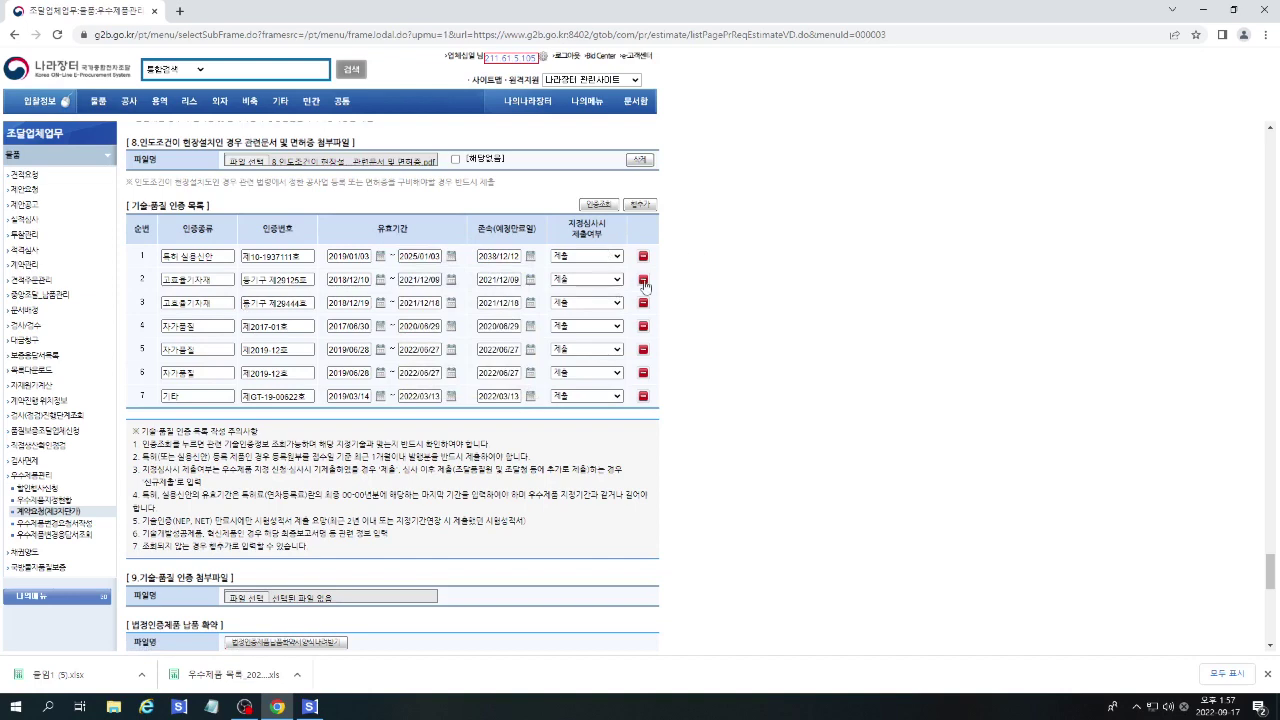
Delete the second, high-efficiency equipment and three 자가품질 rows, then add a blank new-submission row.
left_click(644, 280)
left_click(709, 110)
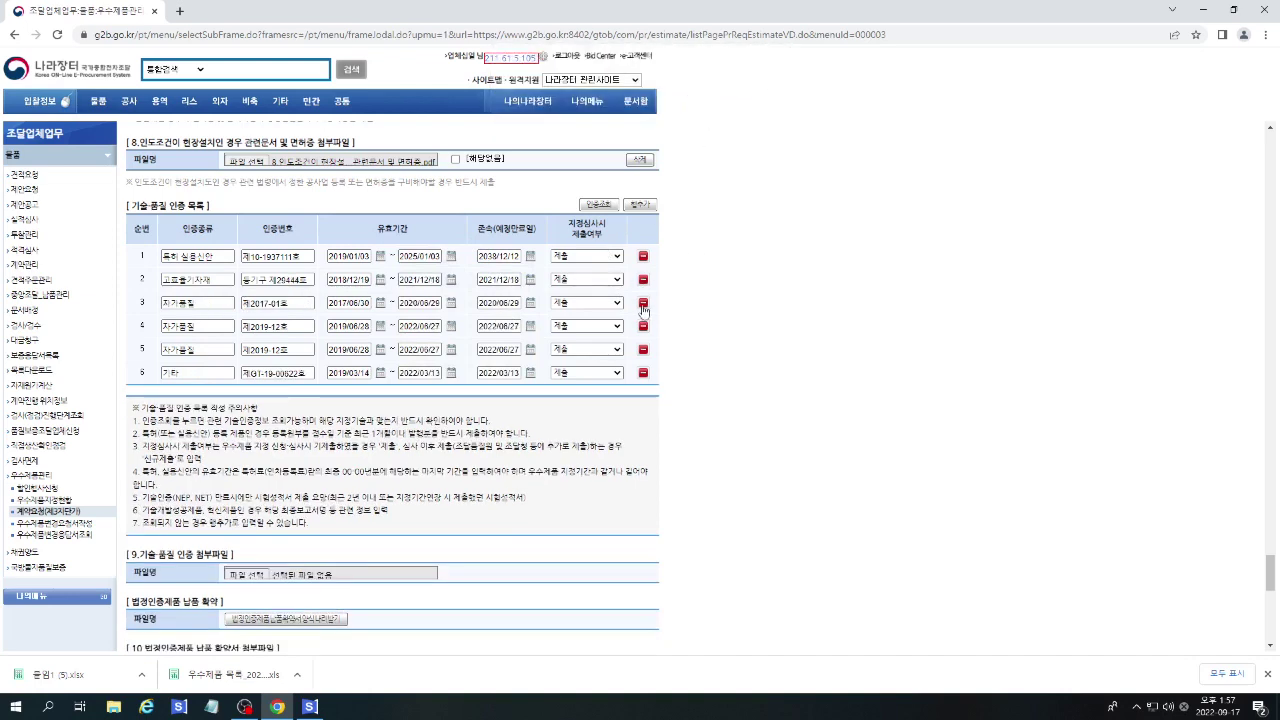
left_click(644, 280)
left_click(723, 110)
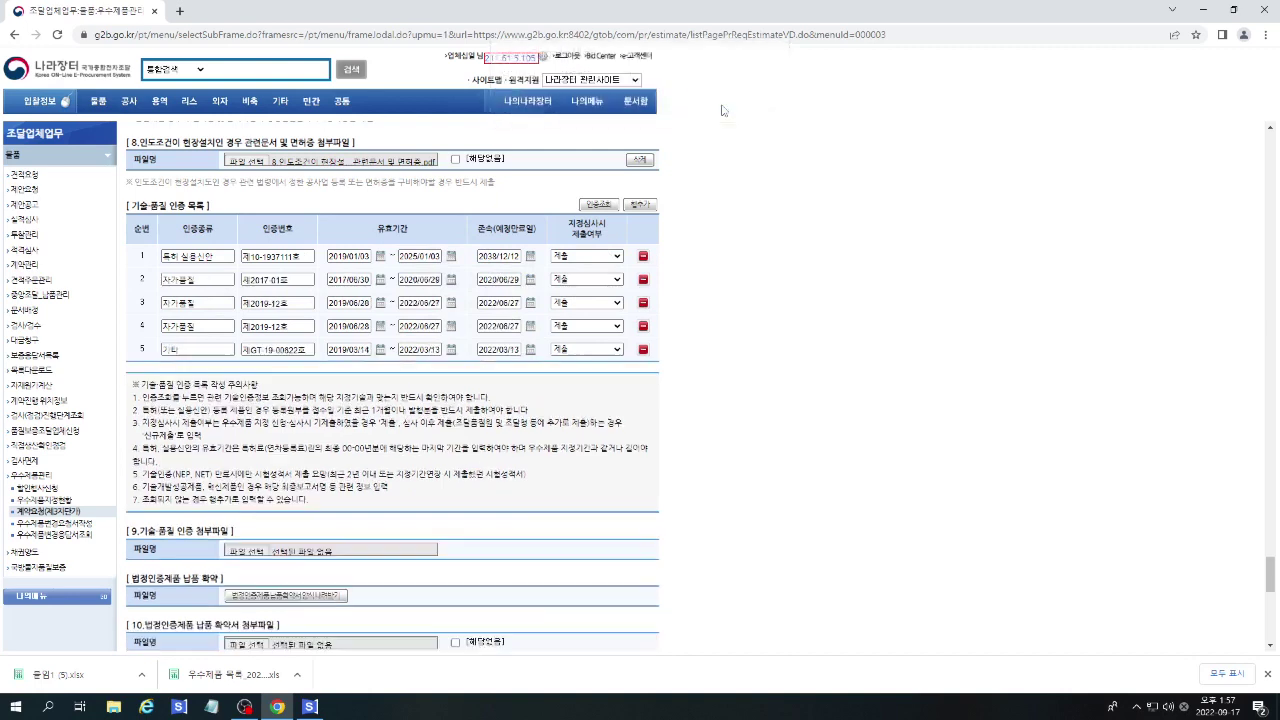
left_click(644, 281)
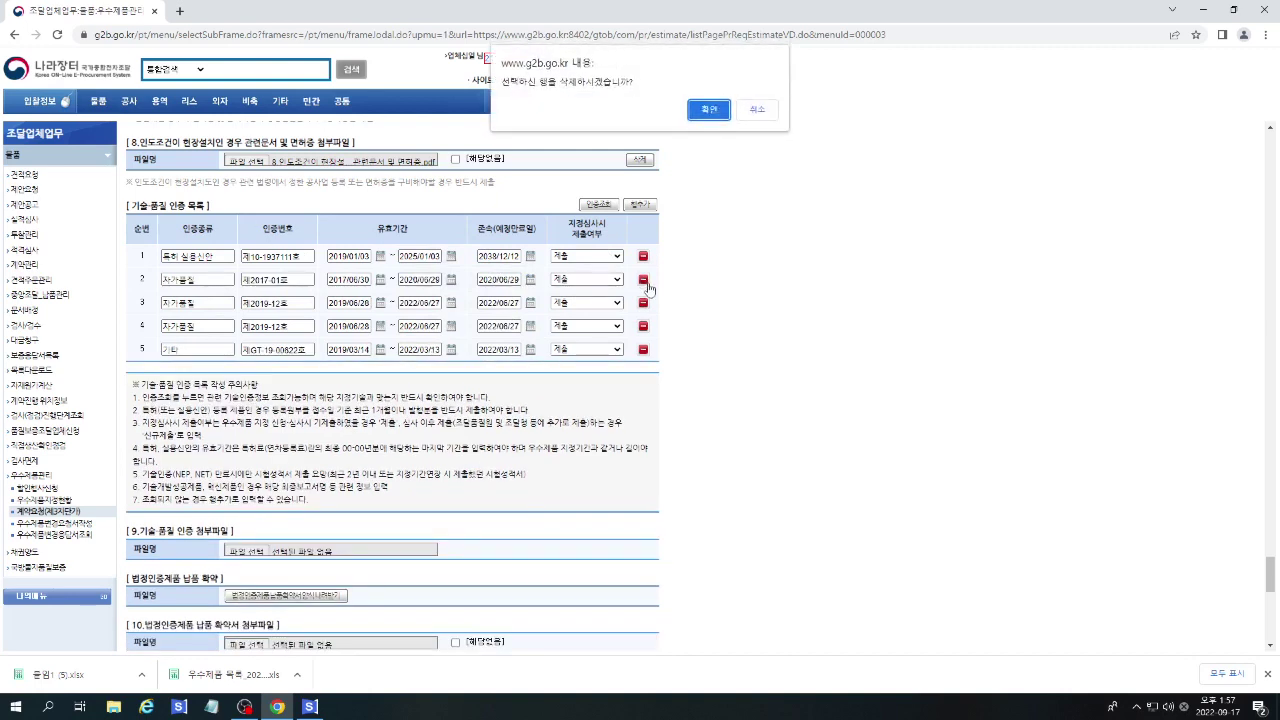
left_click(716, 112)
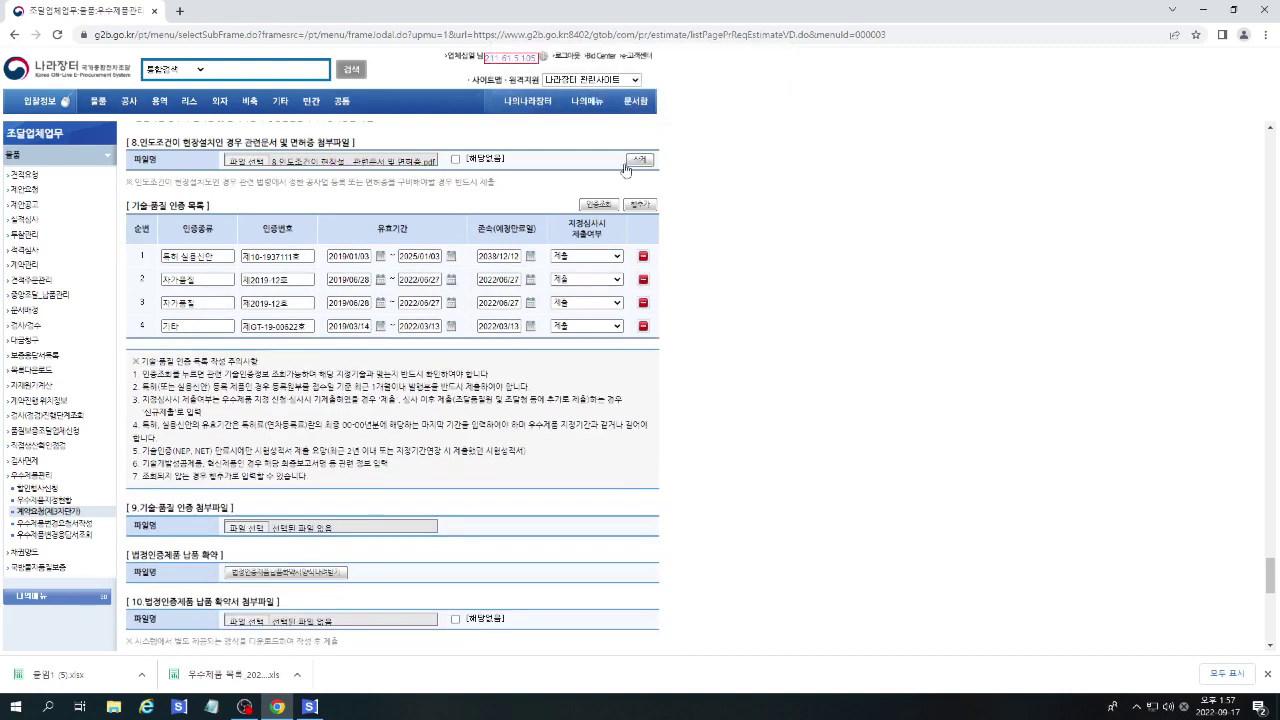
left_click(643, 280)
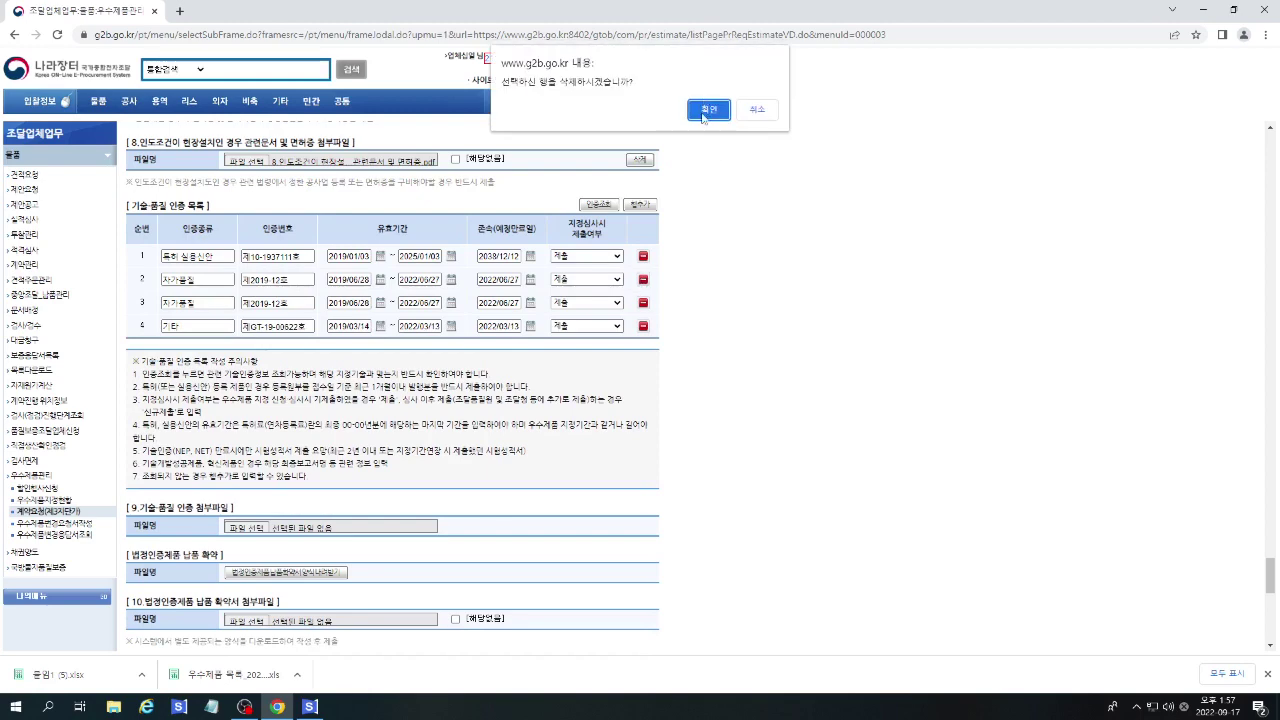
left_click(706, 111)
left_click(643, 281)
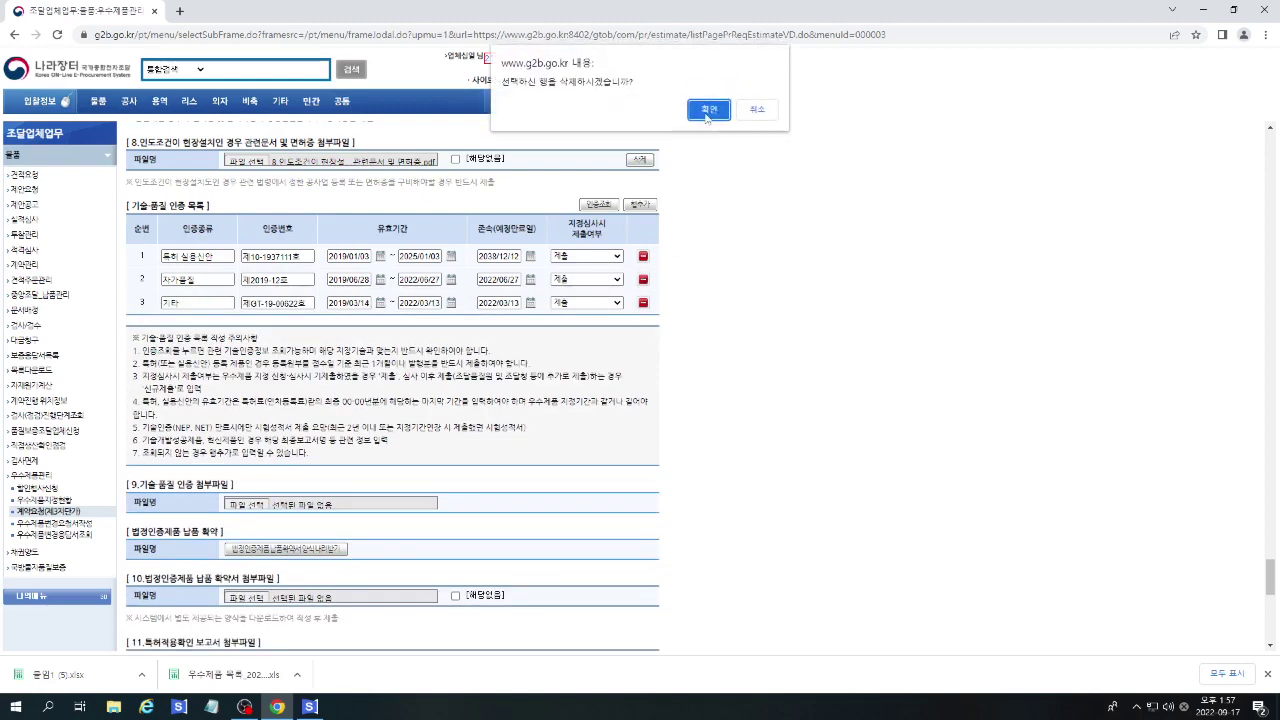
left_click(708, 111)
left_click(649, 205)
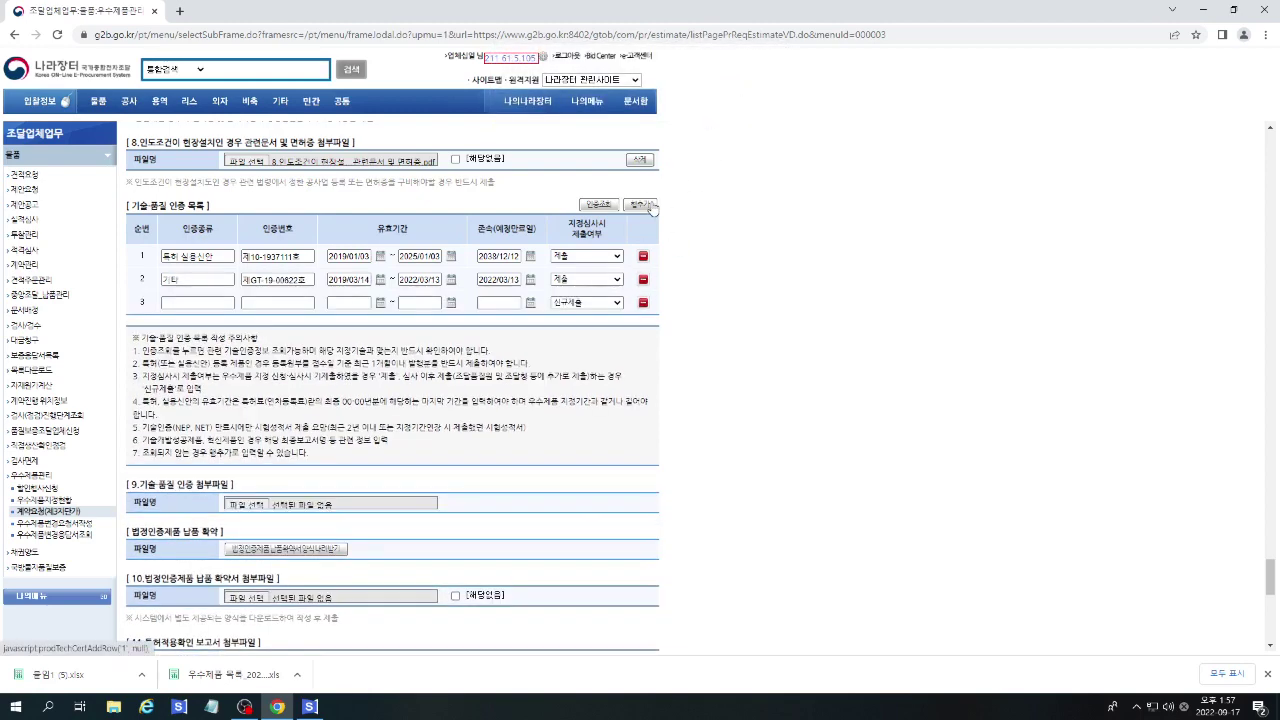
Enter row 3's certification type and number, with validity starting 2020/07/01.
left_click(186, 302)
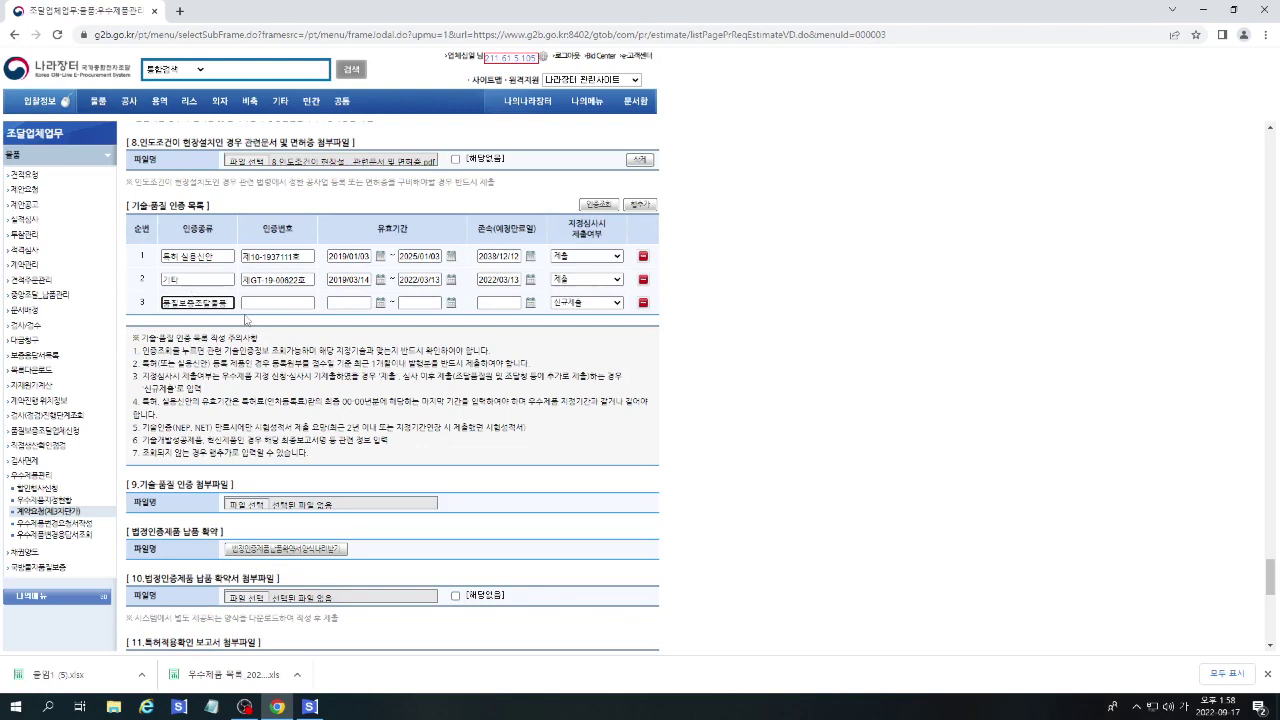
left_click(268, 305)
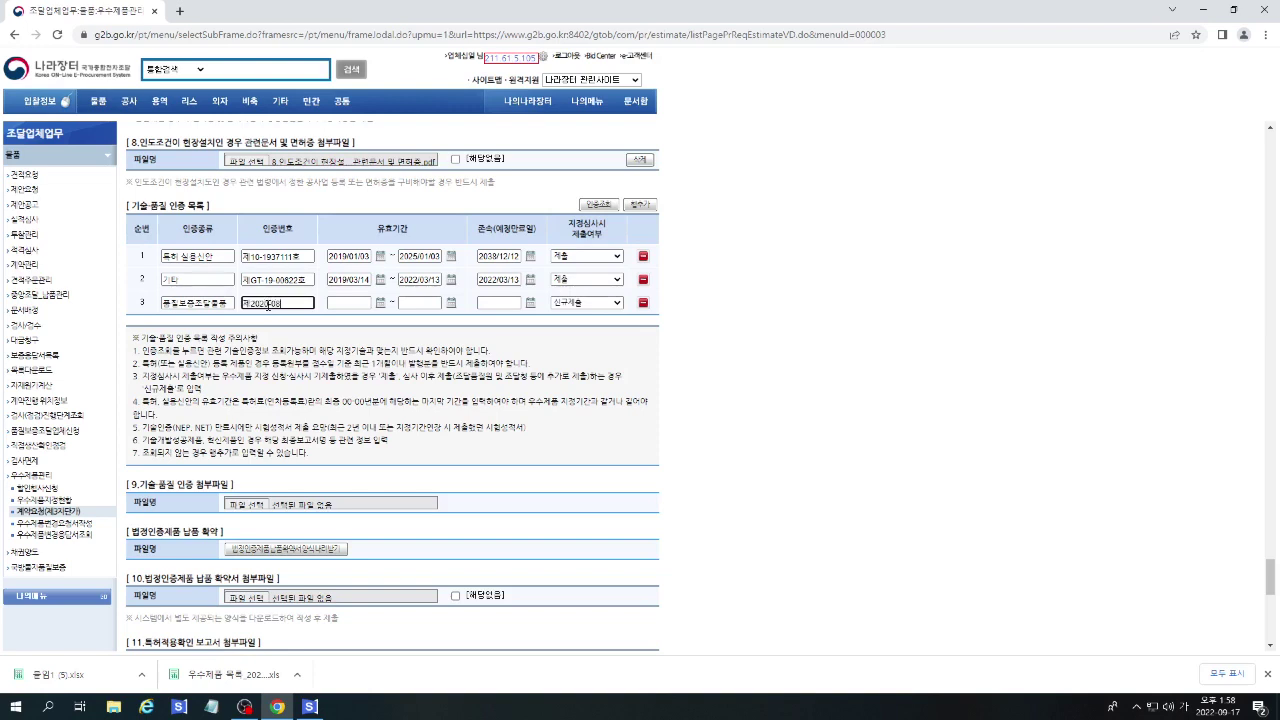
left_click(381, 302)
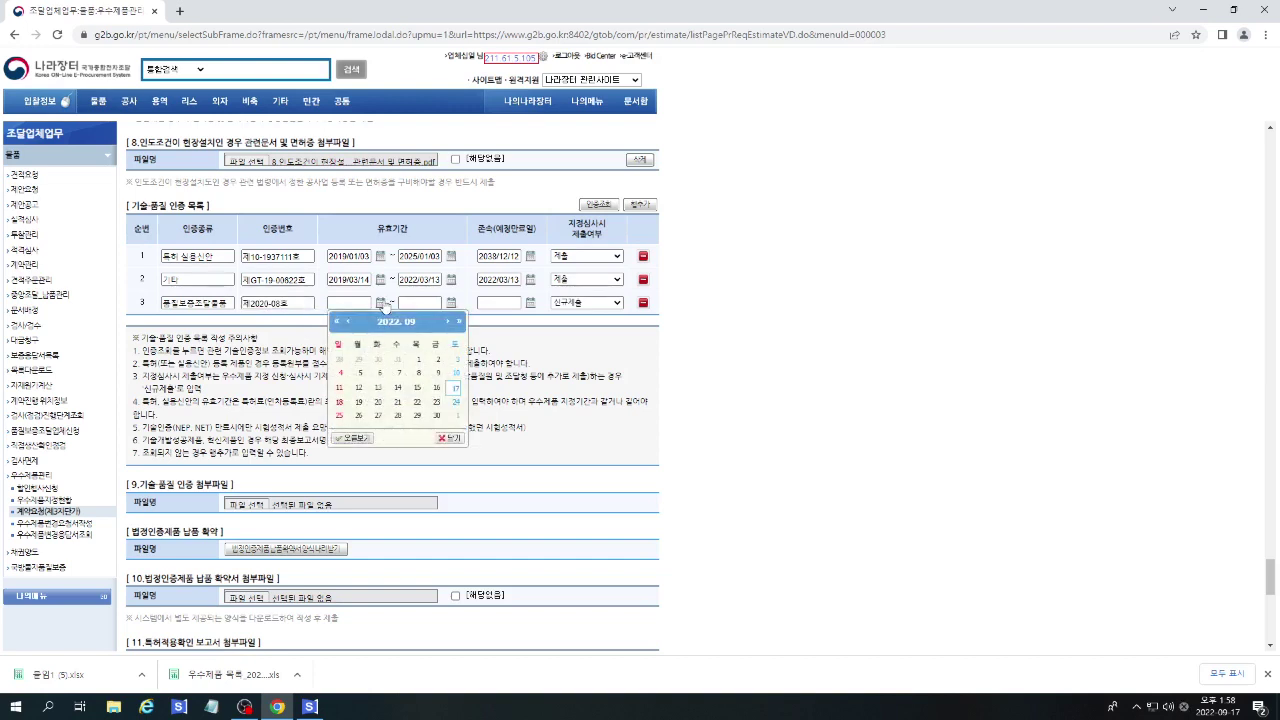
left_click(340, 325)
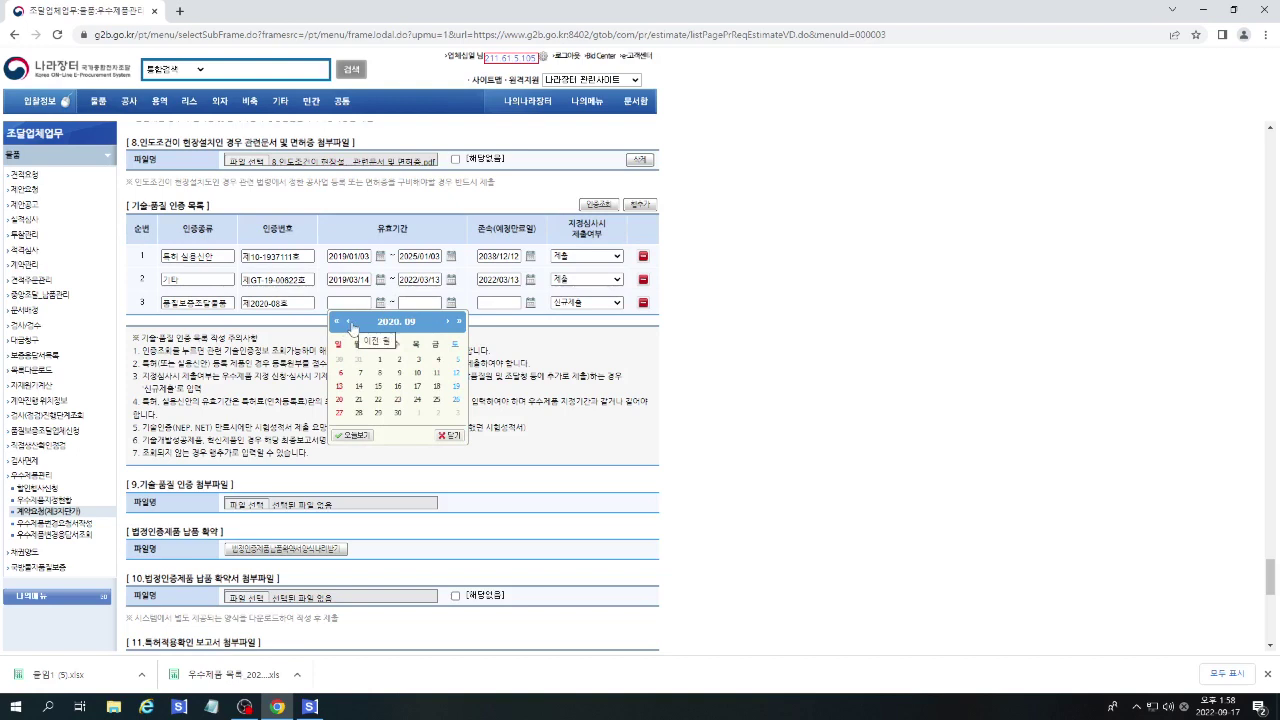
left_click(351, 325)
left_click(351, 325)
left_click(398, 359)
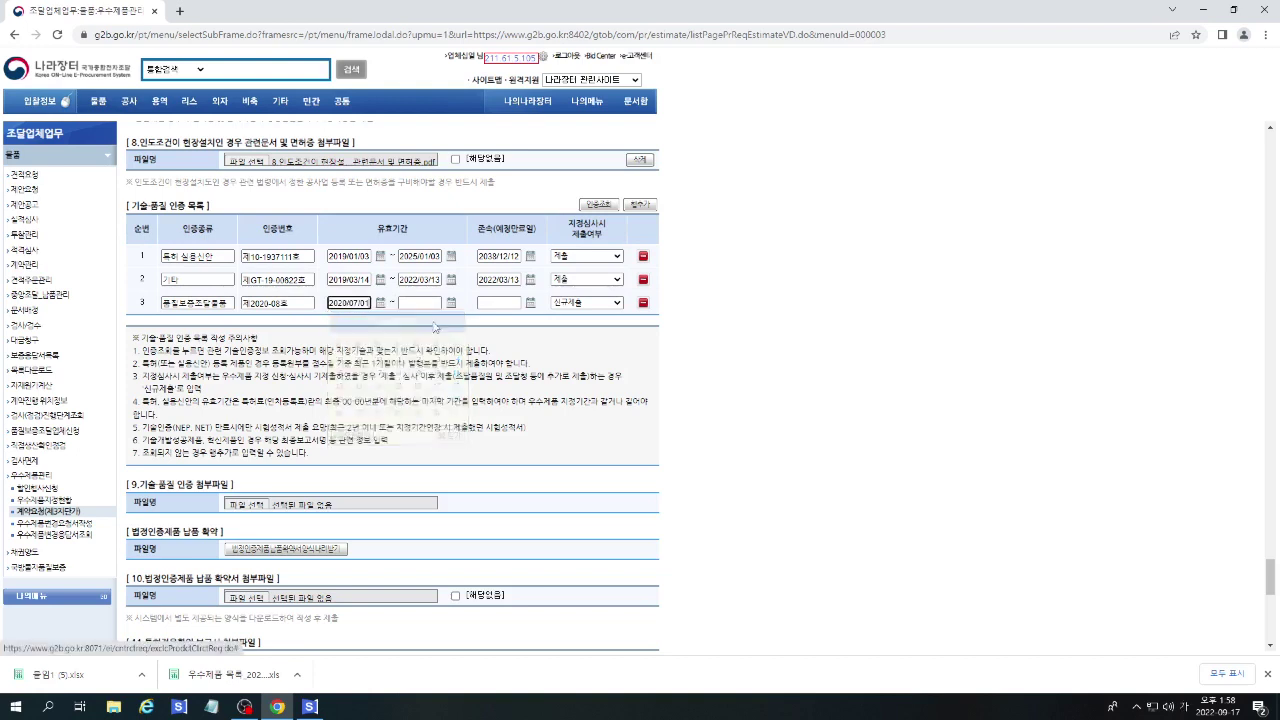
Set row 3's validity end date to 2023/06/30.
left_click(451, 303)
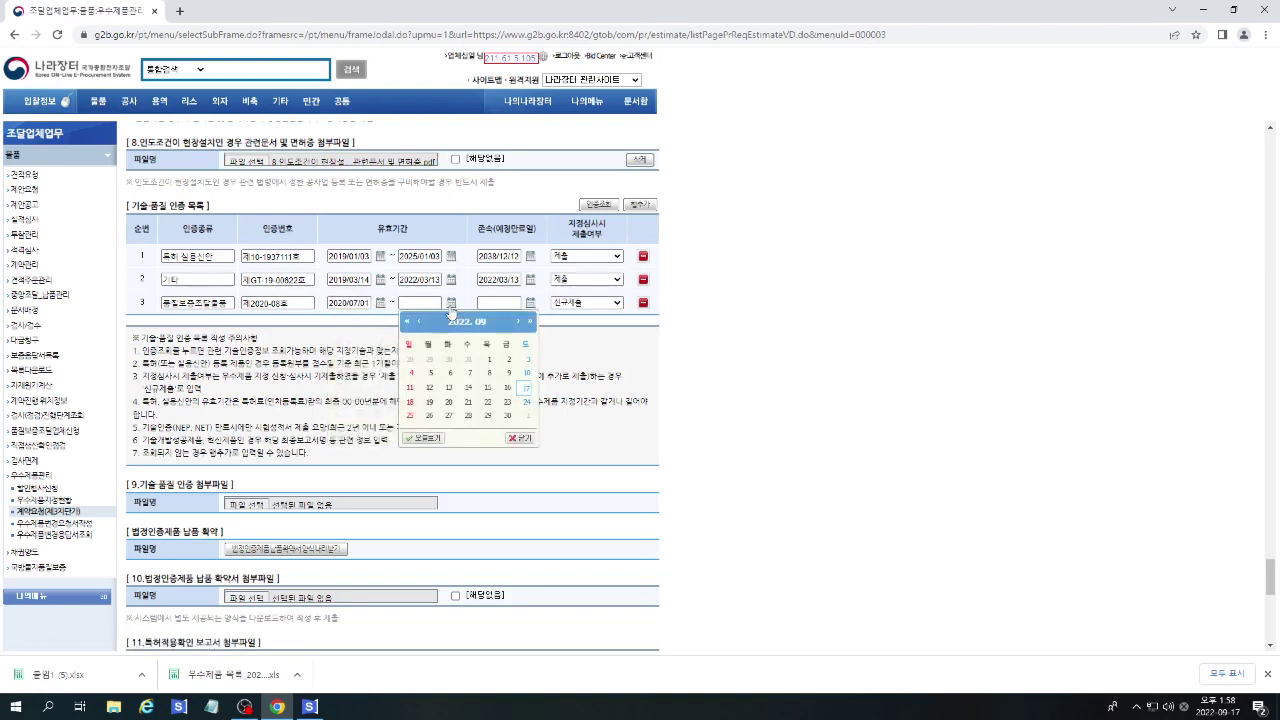
left_click(530, 322)
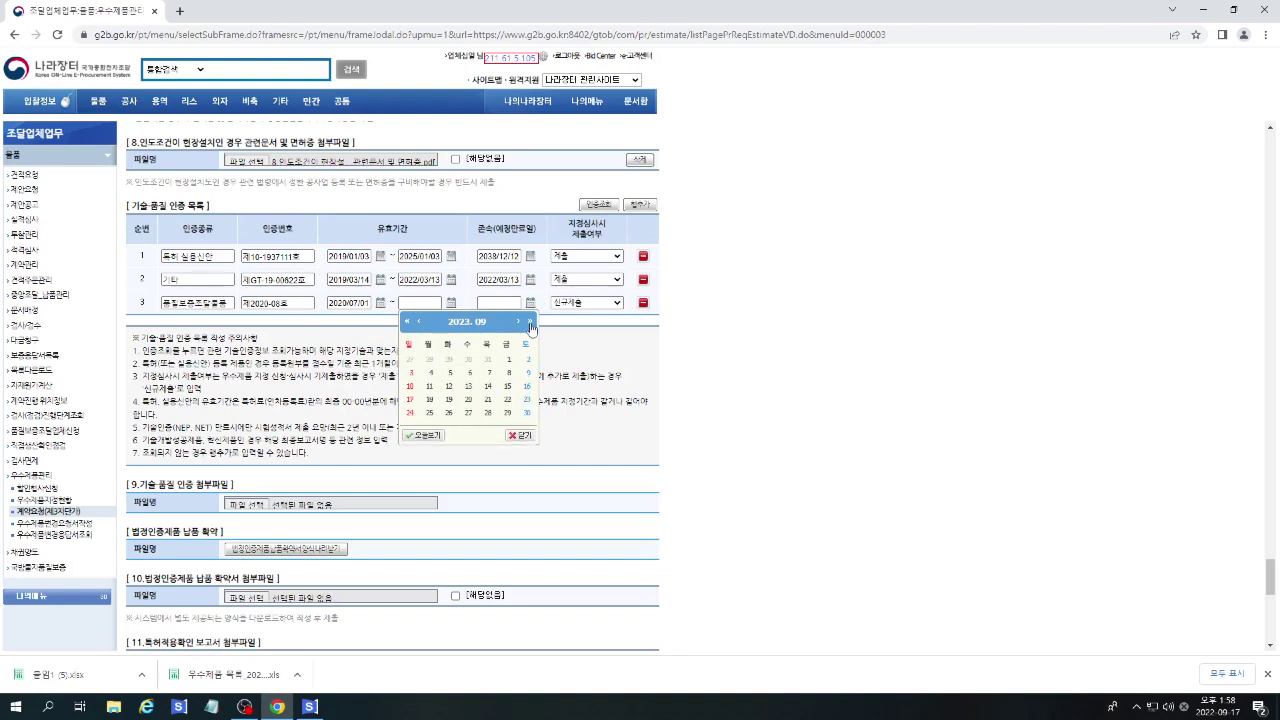
left_click(419, 323)
left_click(419, 323)
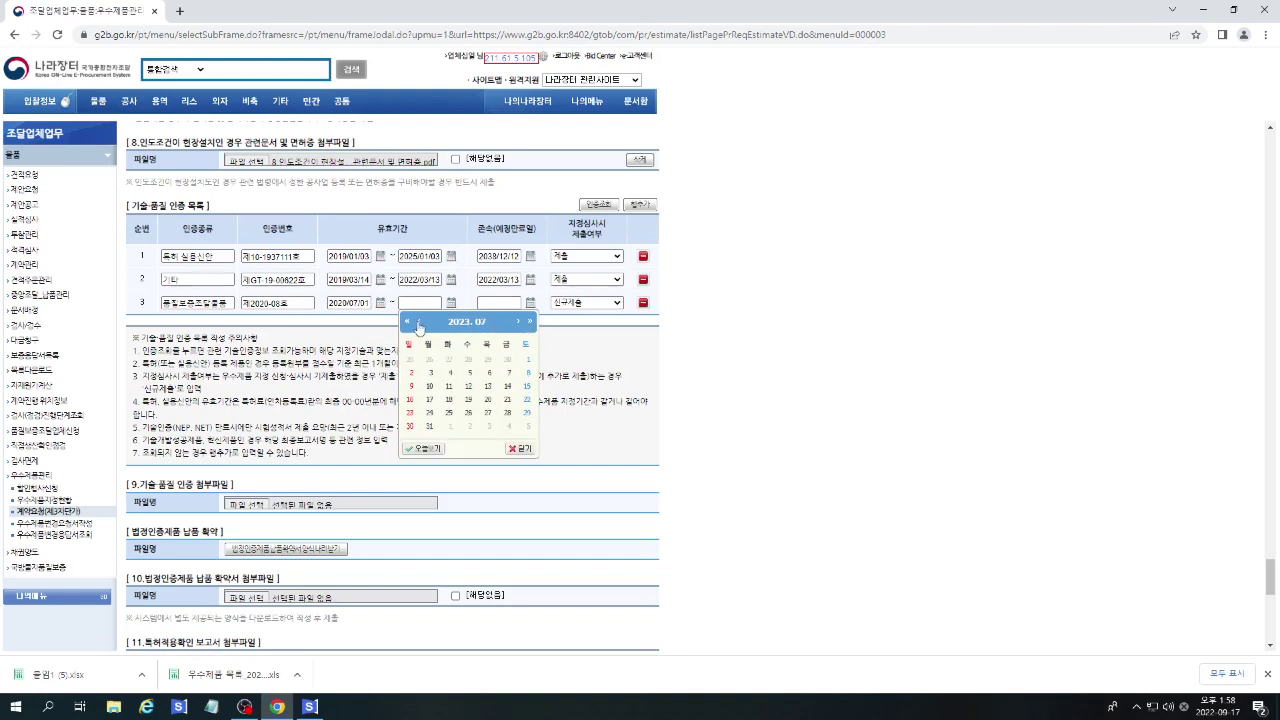
left_click(419, 323)
left_click(509, 413)
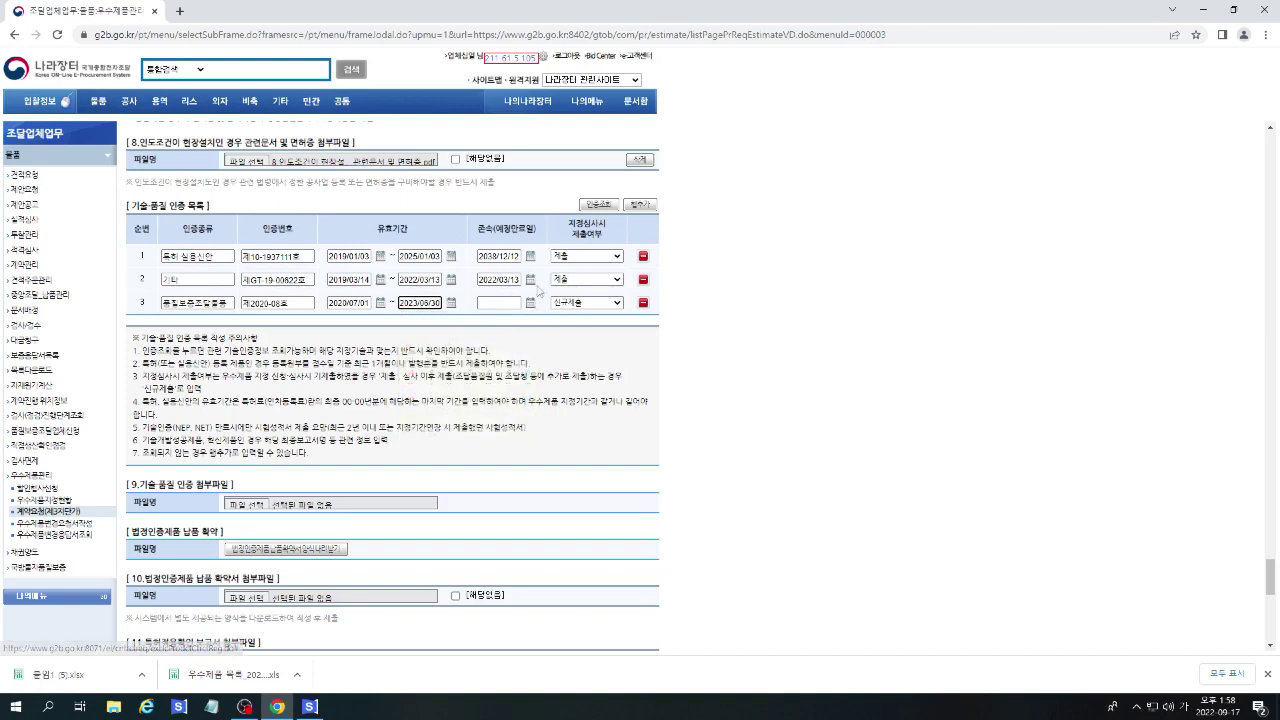
Set row 3's continuation date to 2023/06/30.
left_click(531, 303)
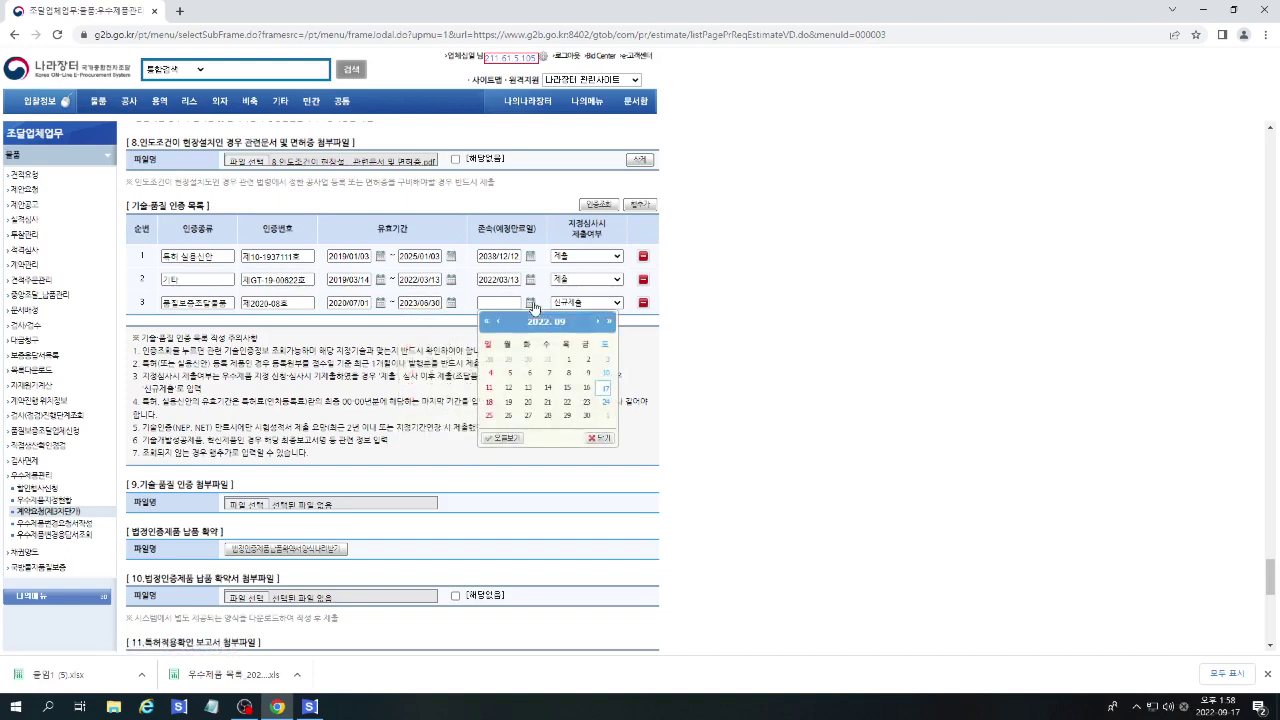
left_click(608, 321)
left_click(502, 324)
left_click(502, 324)
left_click(502, 324)
left_click(502, 324)
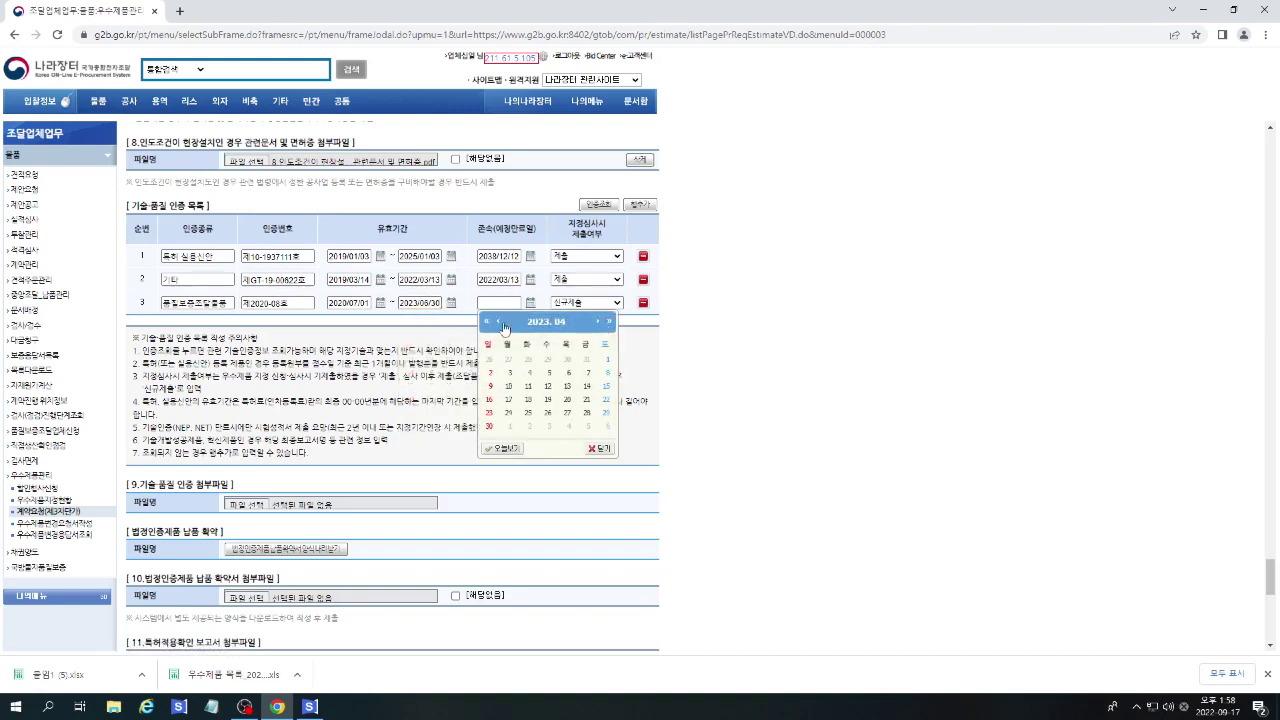
left_click(502, 324)
left_click(502, 324)
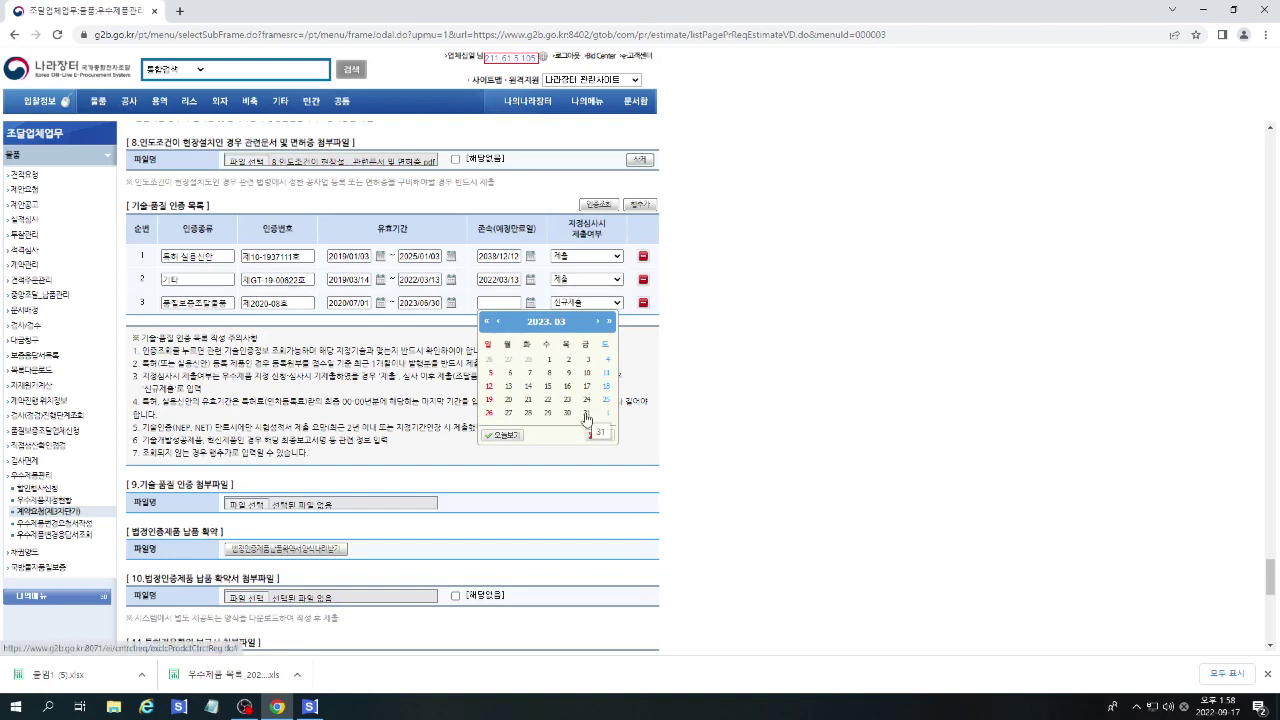
left_click(597, 322)
left_click(597, 322)
left_click(597, 322)
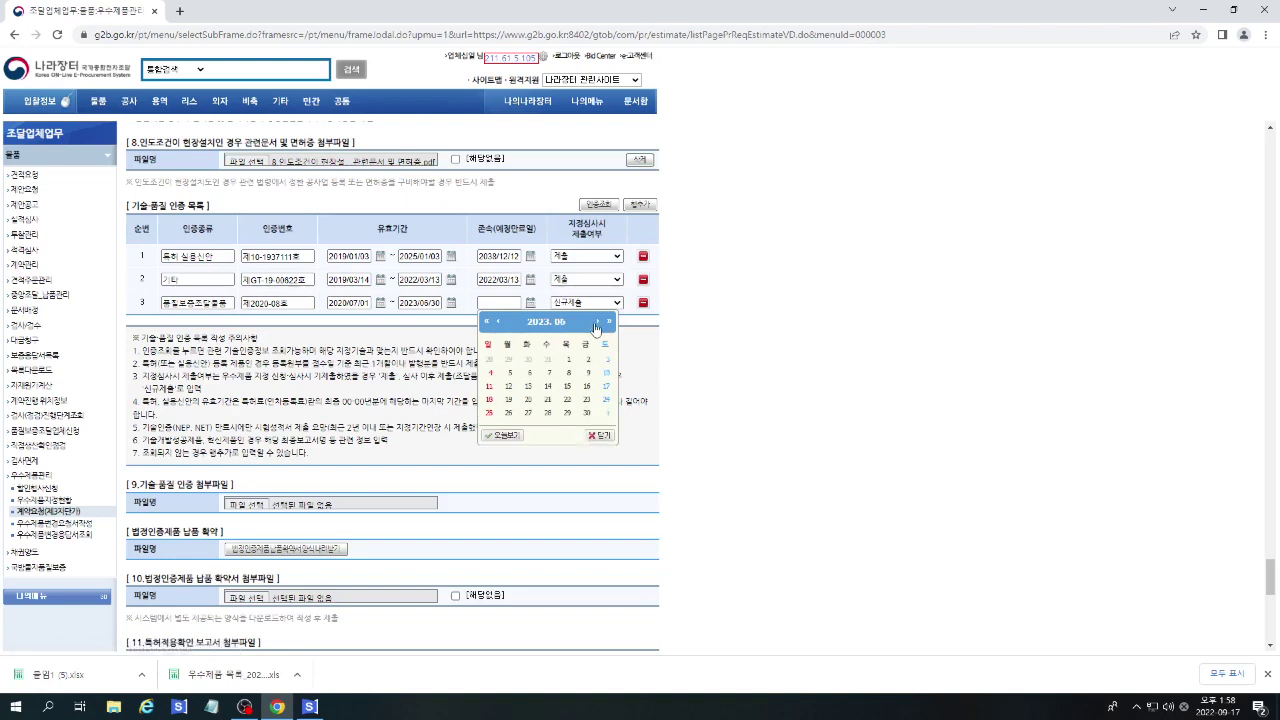
left_click(590, 411)
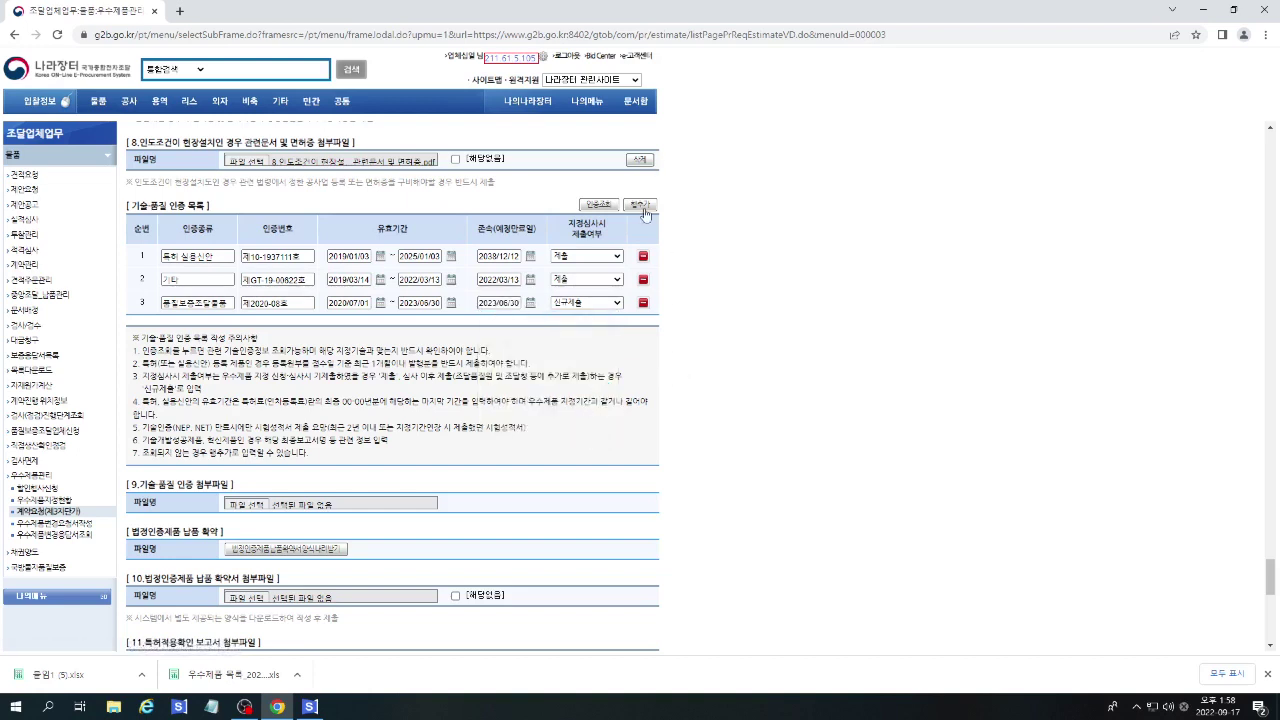
scroll(652, 360, "down", 2)
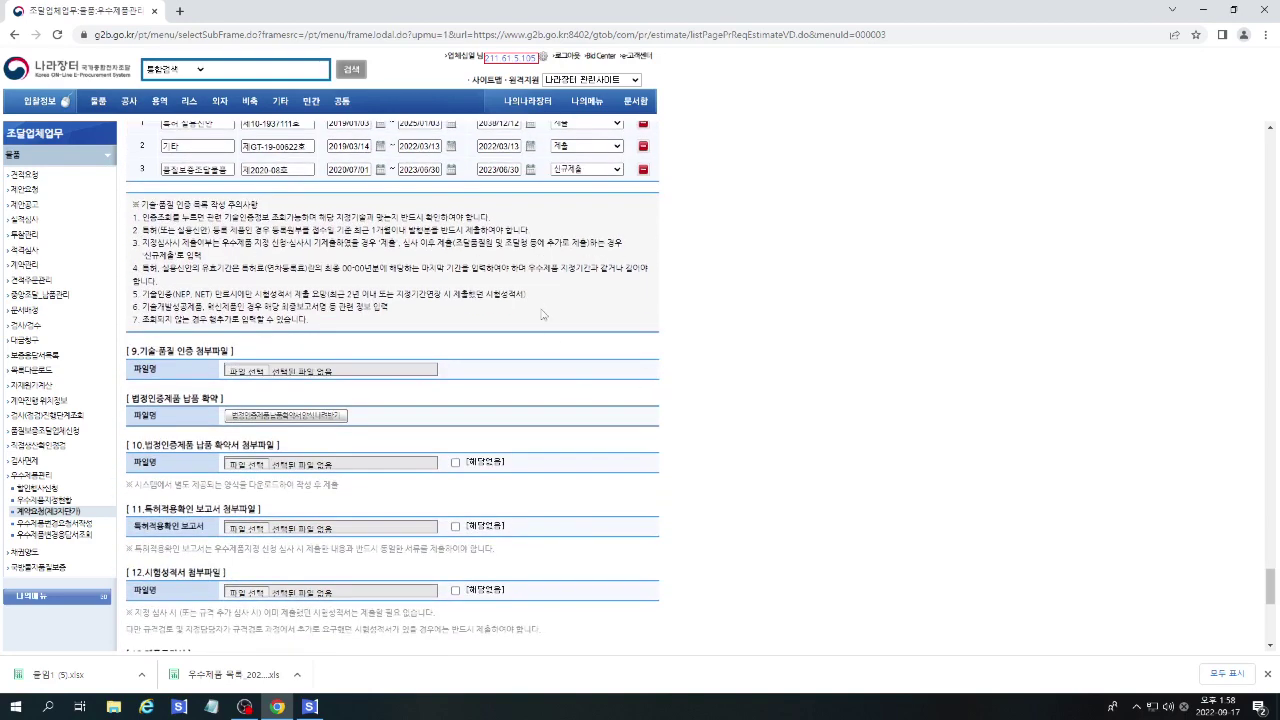
Attach 9.기술,품질 인증 서류.pdf and 10.법정인증제품 납품확약서.pdf to sections 9 and 10.
scroll(495, 280, "up", 1)
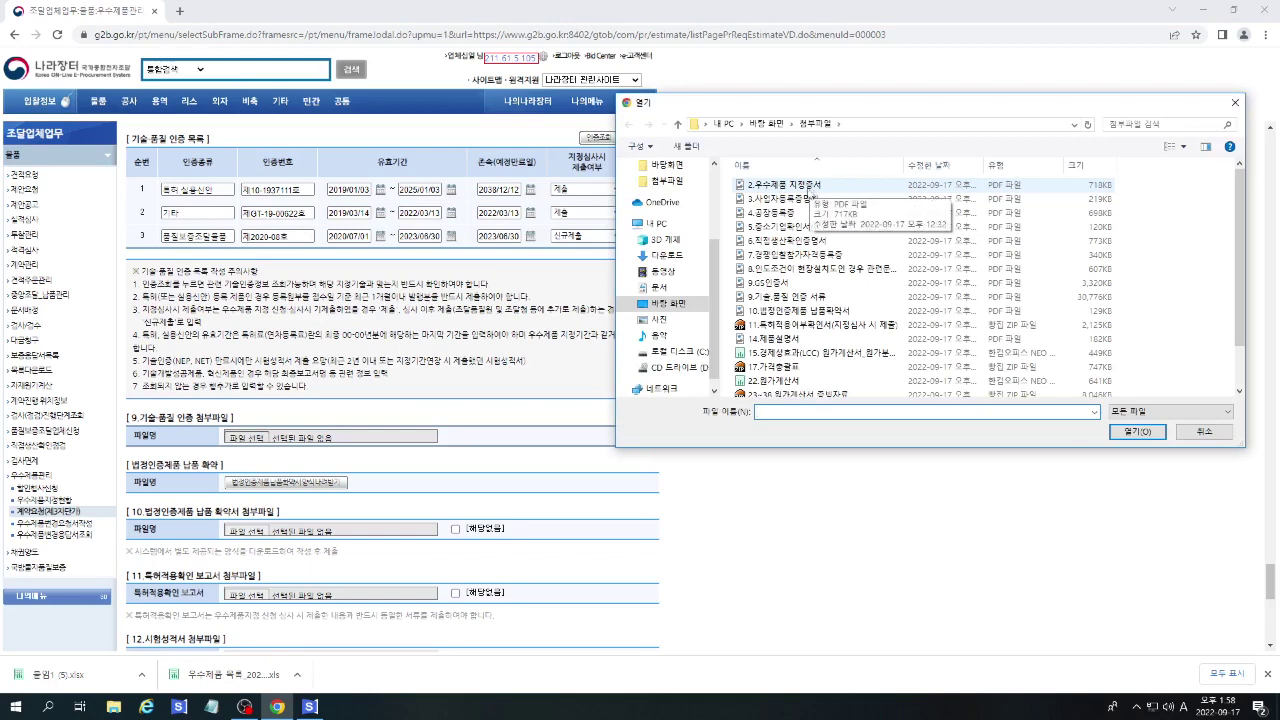
double_click(780, 297)
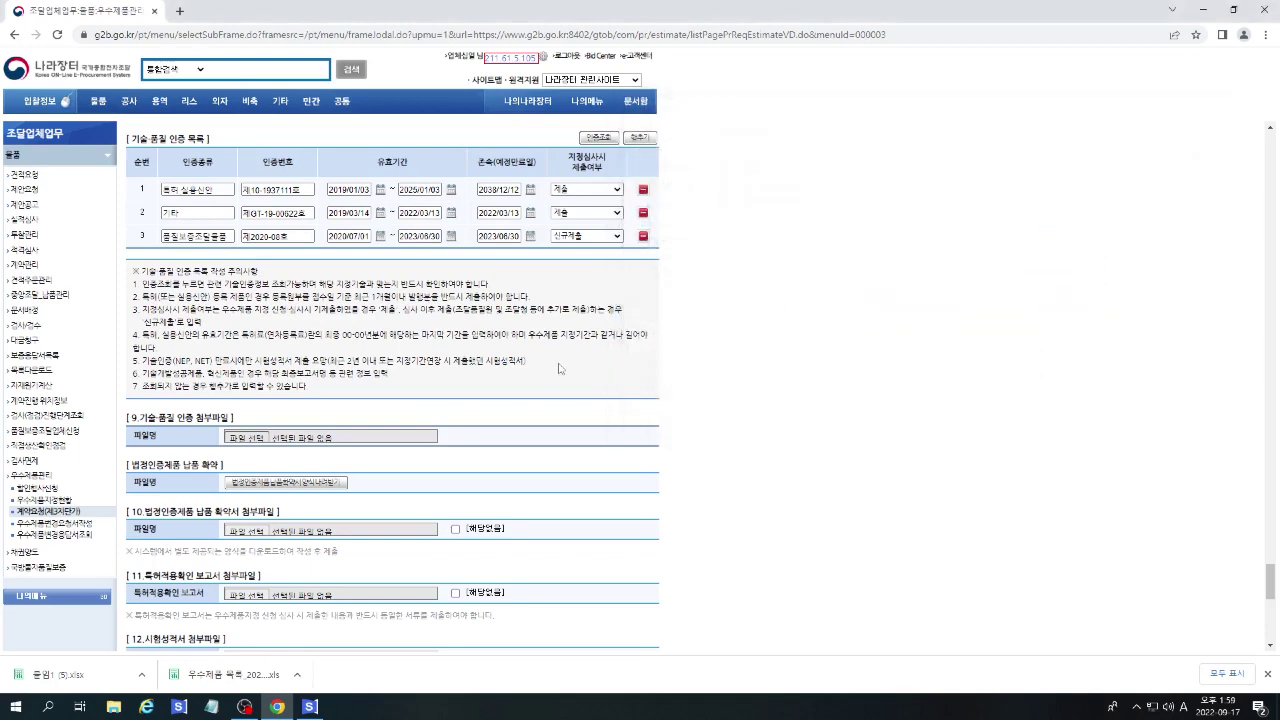
scroll(318, 284, "down", 4)
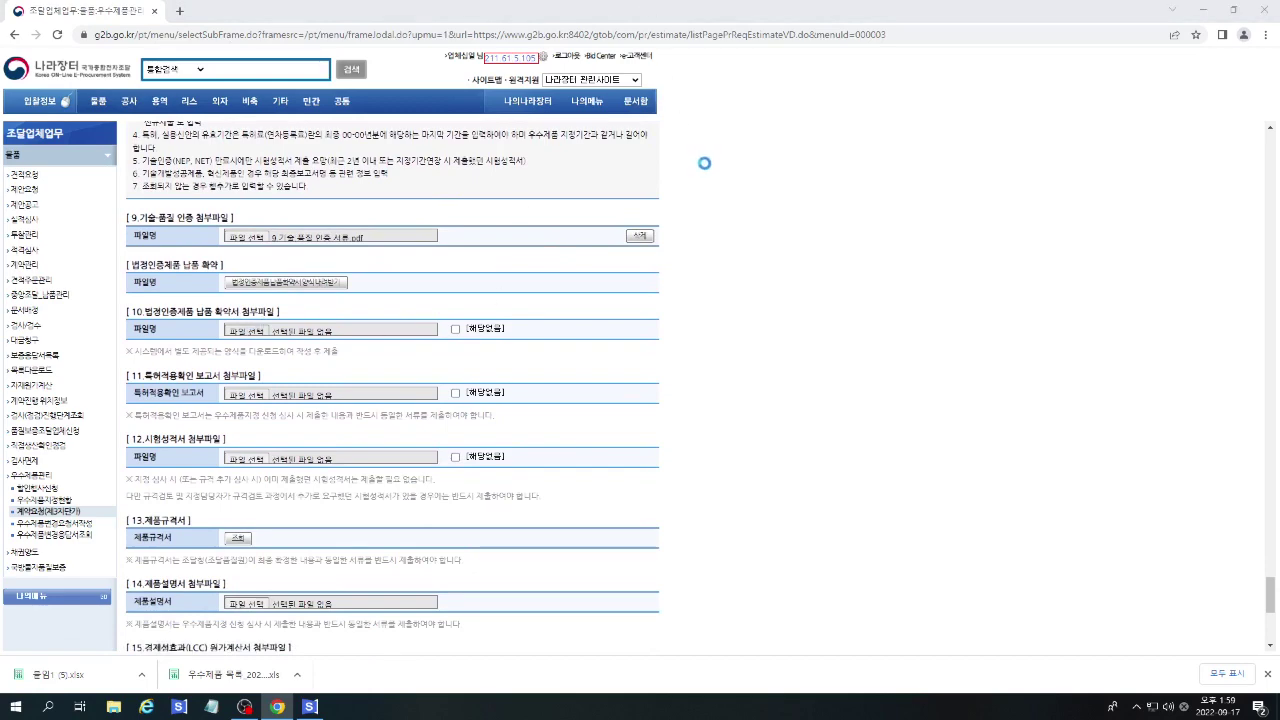
key("space")
scroll(1010, 567, "up", 1)
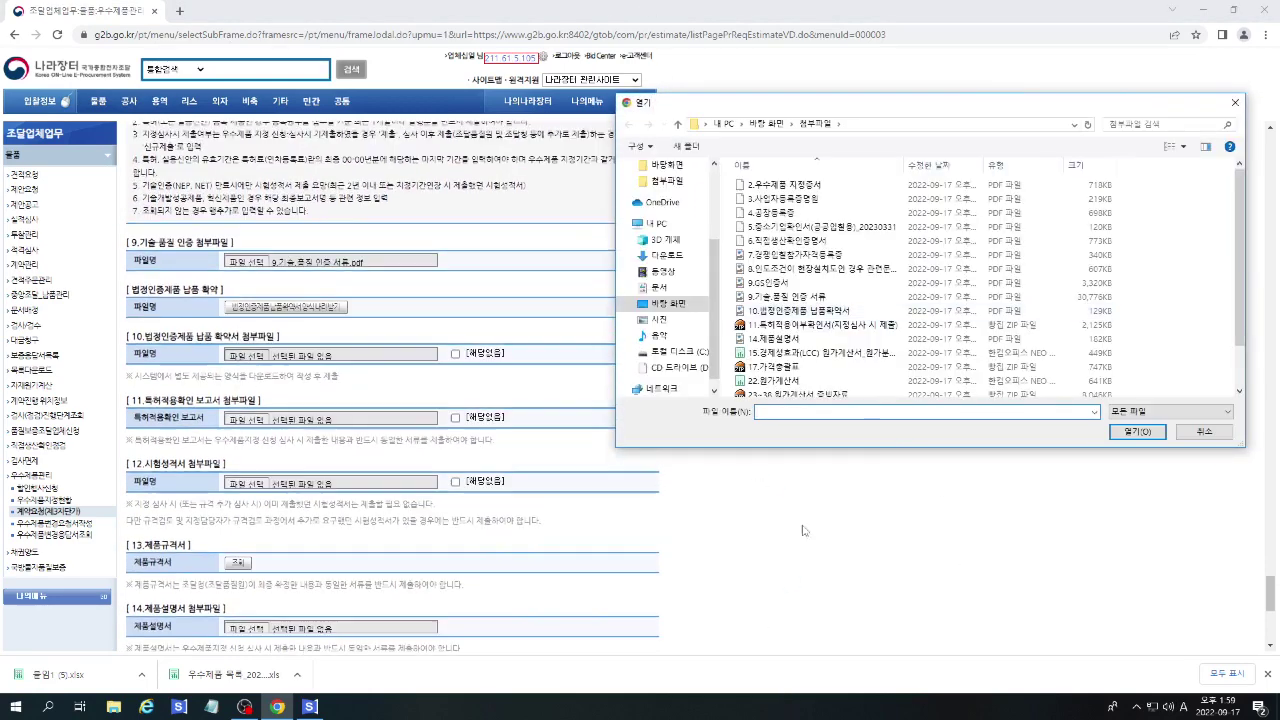
double_click(790, 310)
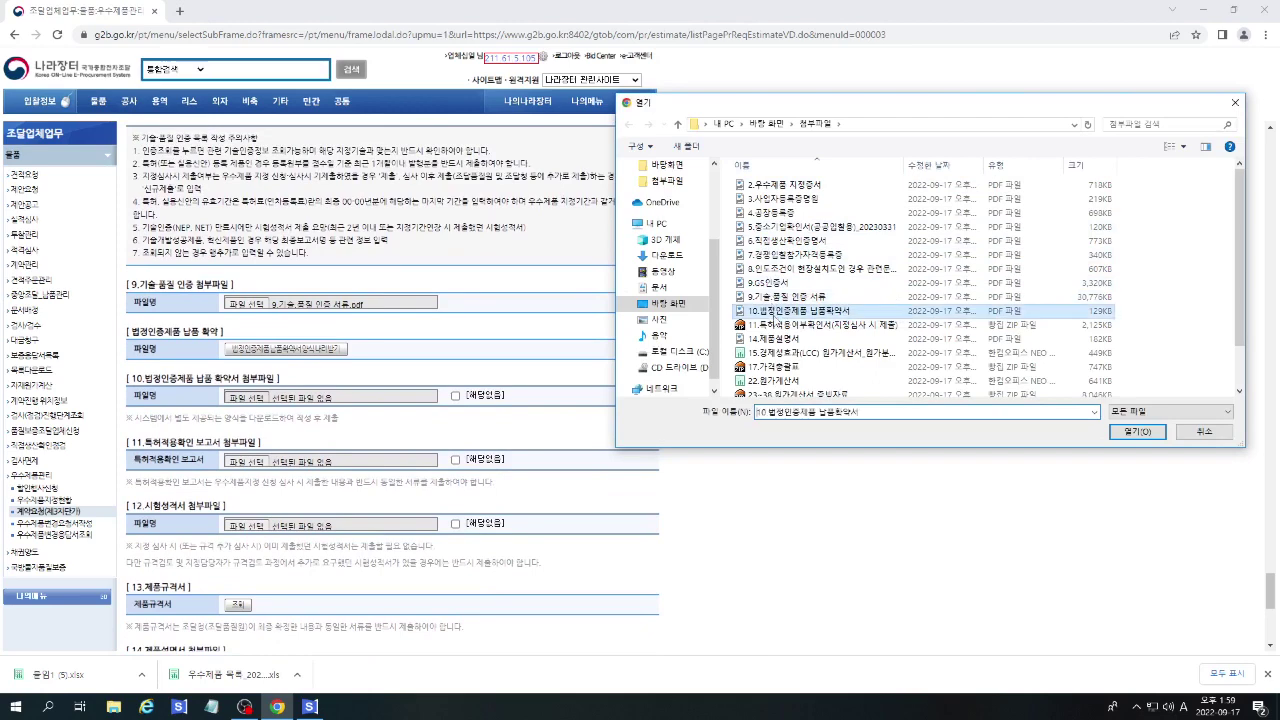
Attach the 11.특허적용여부 zip to section 11.
scroll(590, 396, "down", 2)
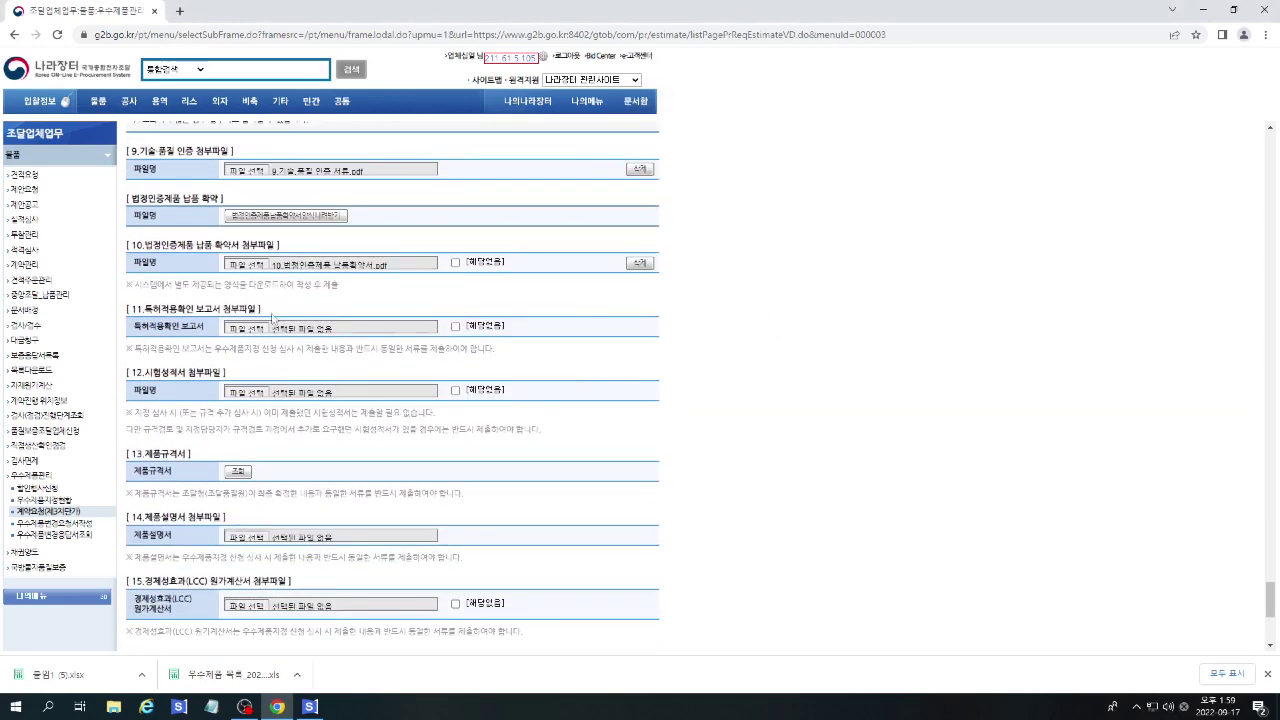
left_click(240, 328)
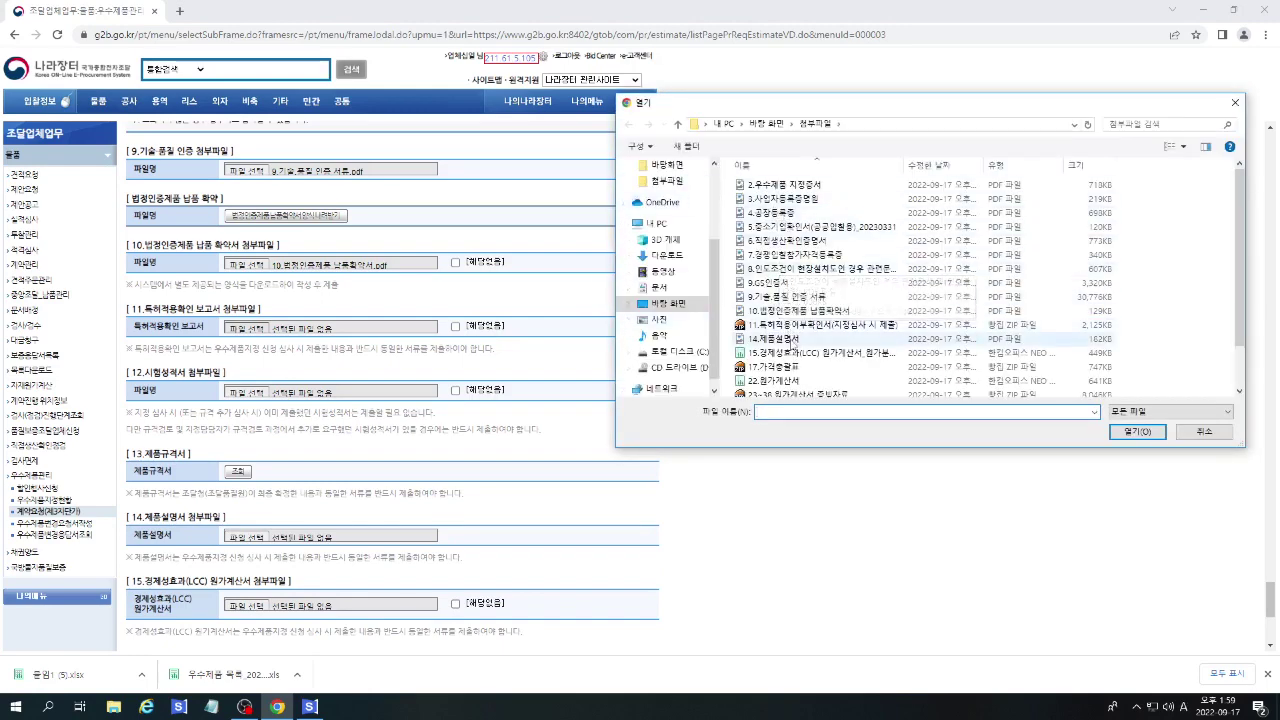
double_click(808, 331)
scroll(495, 365, "down", 1)
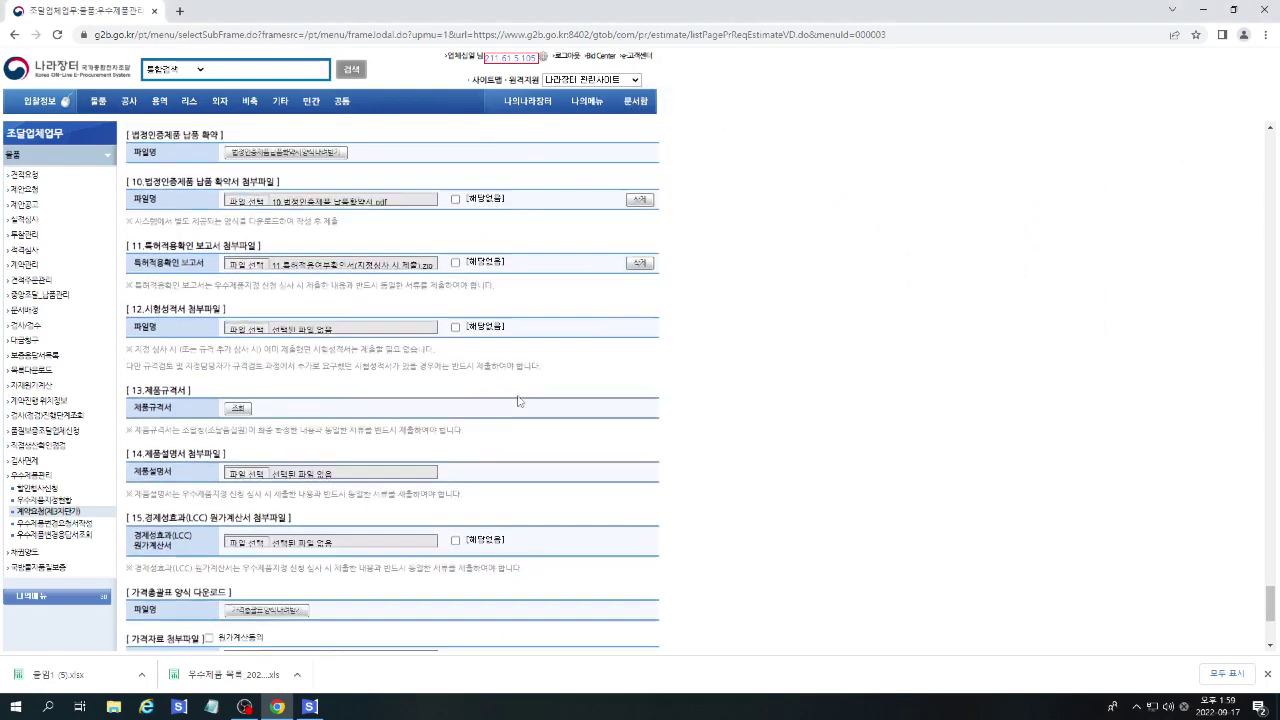
Mark the test report as not applicable and load the registered product specification.
left_click(456, 324)
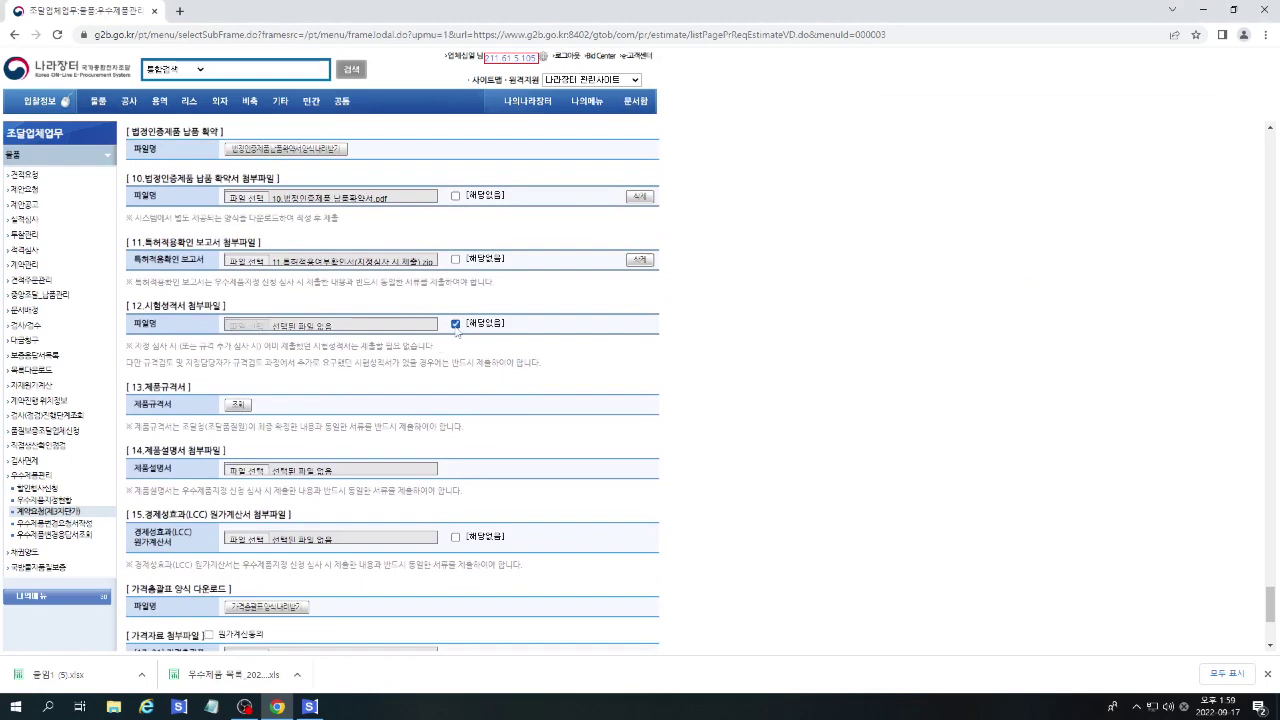
left_click(237, 404)
left_click(708, 108)
scroll(598, 434, "down", 1)
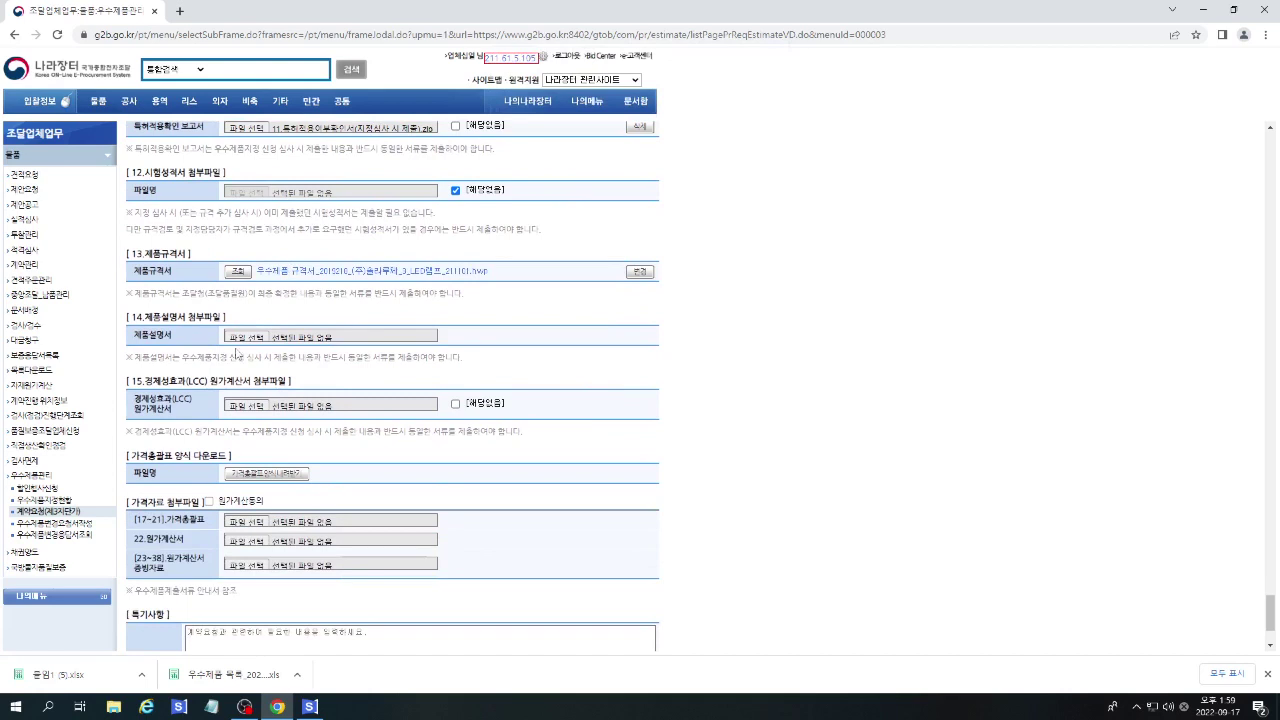
Attach 14.제품설명서.pdf and the LCC xlsx to sections 14–15, and agree to cost verification.
left_click(240, 340)
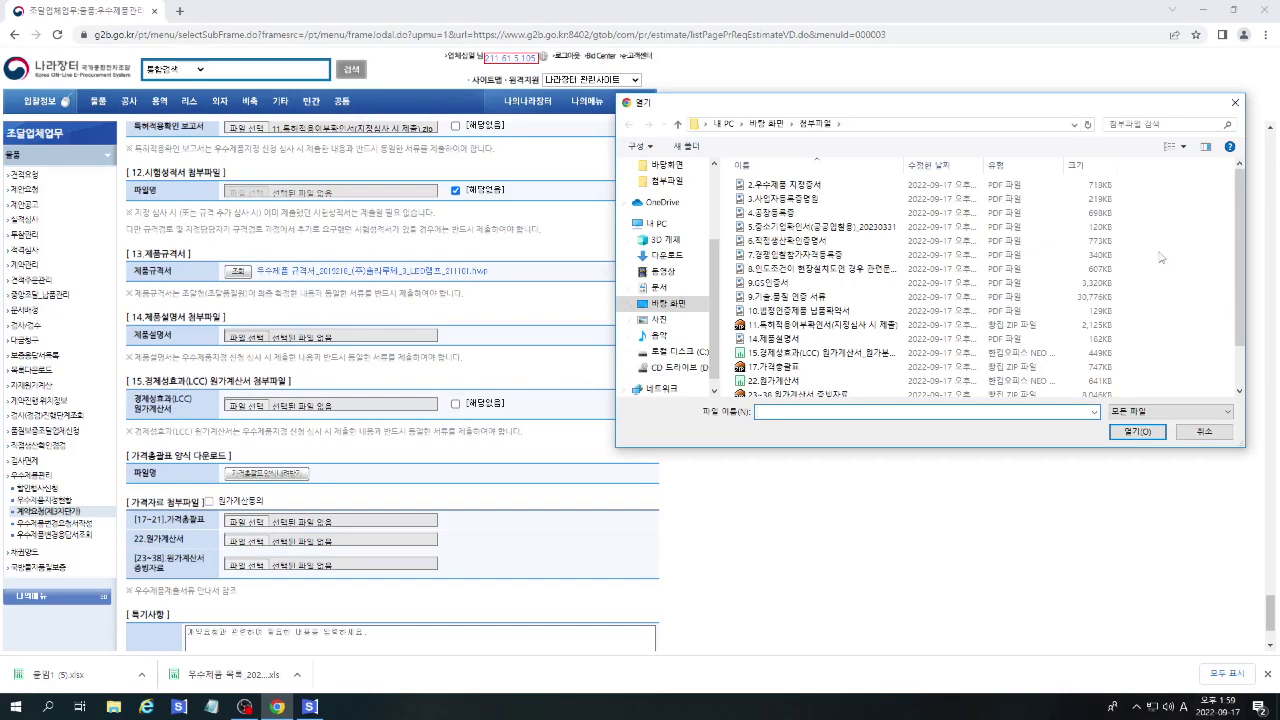
double_click(800, 352)
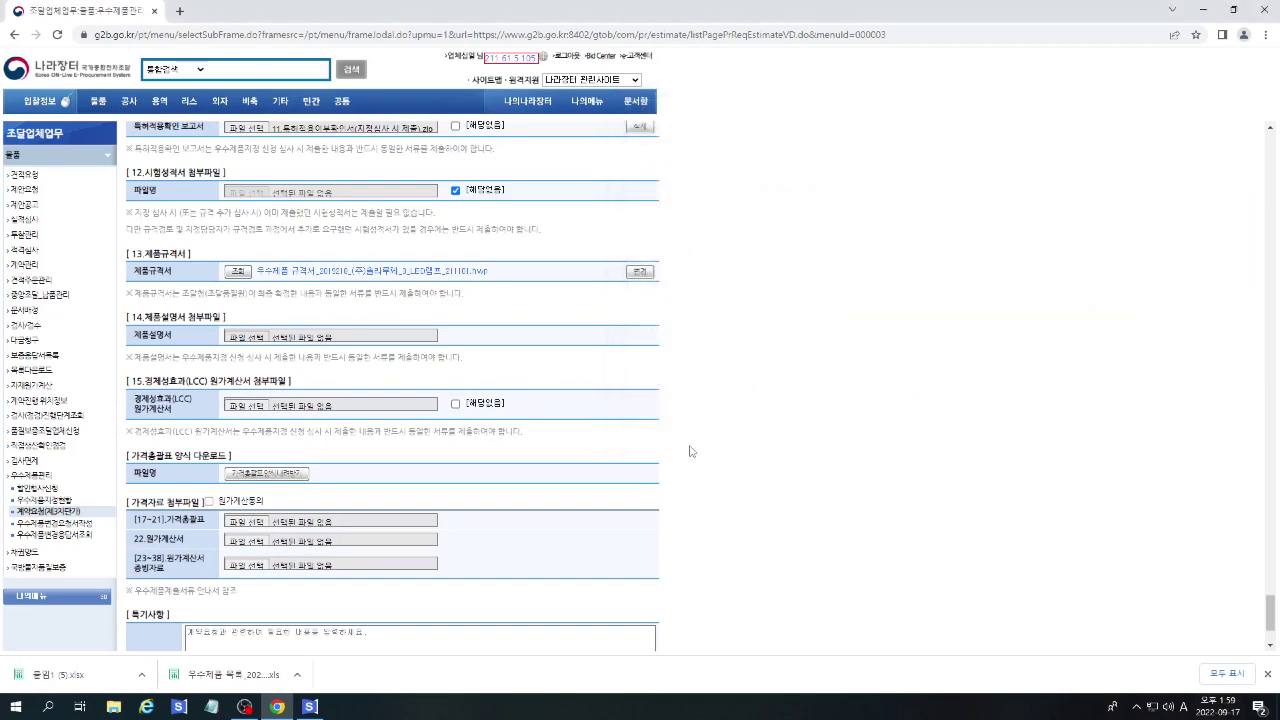
scroll(666, 443, "down", 1)
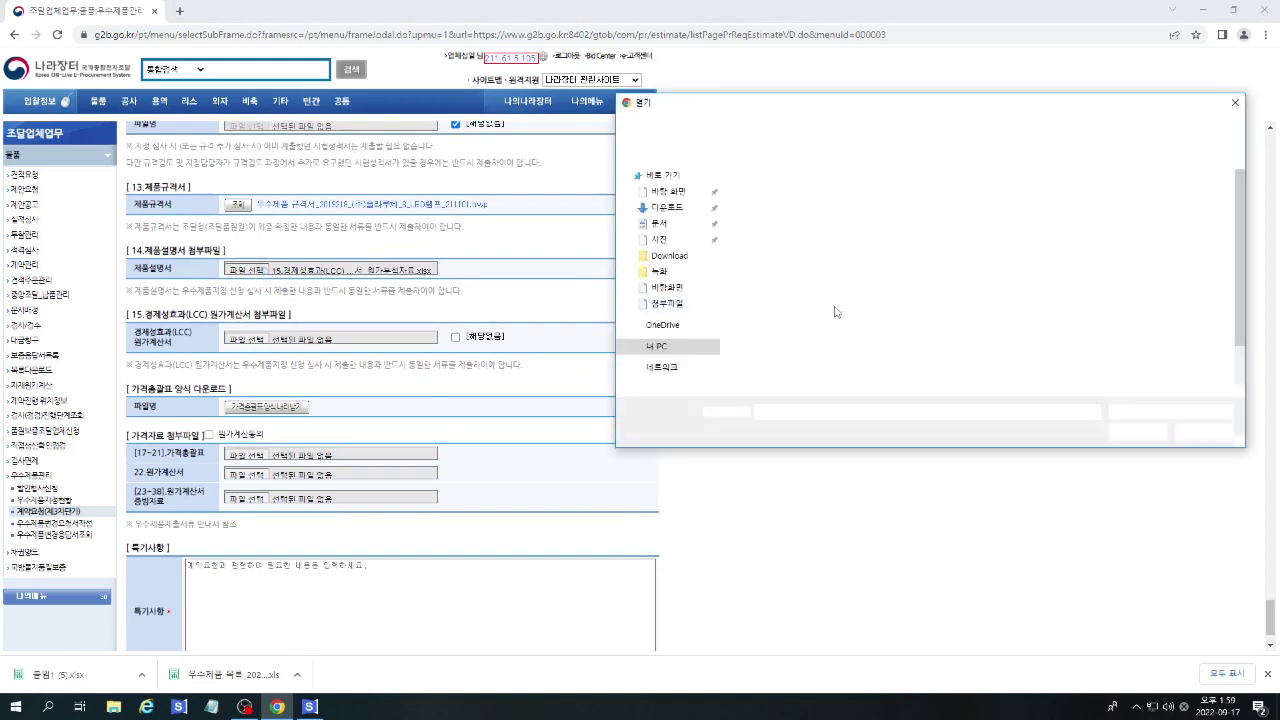
double_click(771, 309)
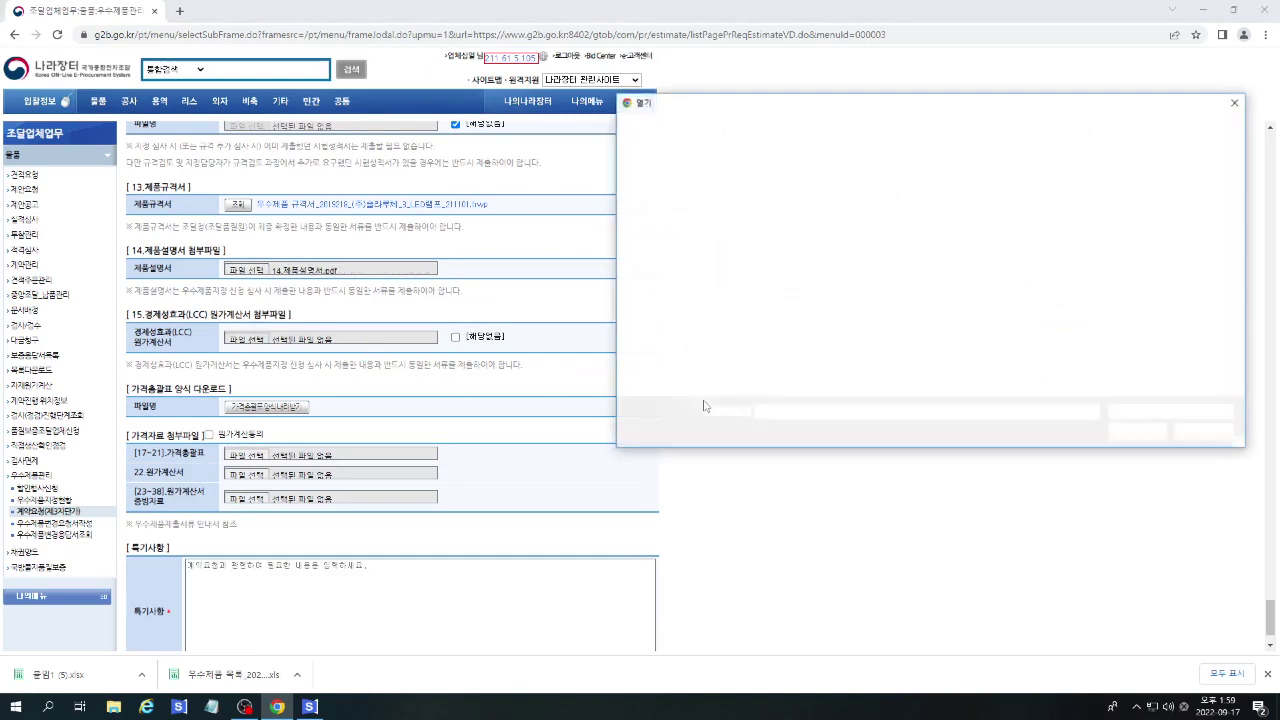
double_click(820, 352)
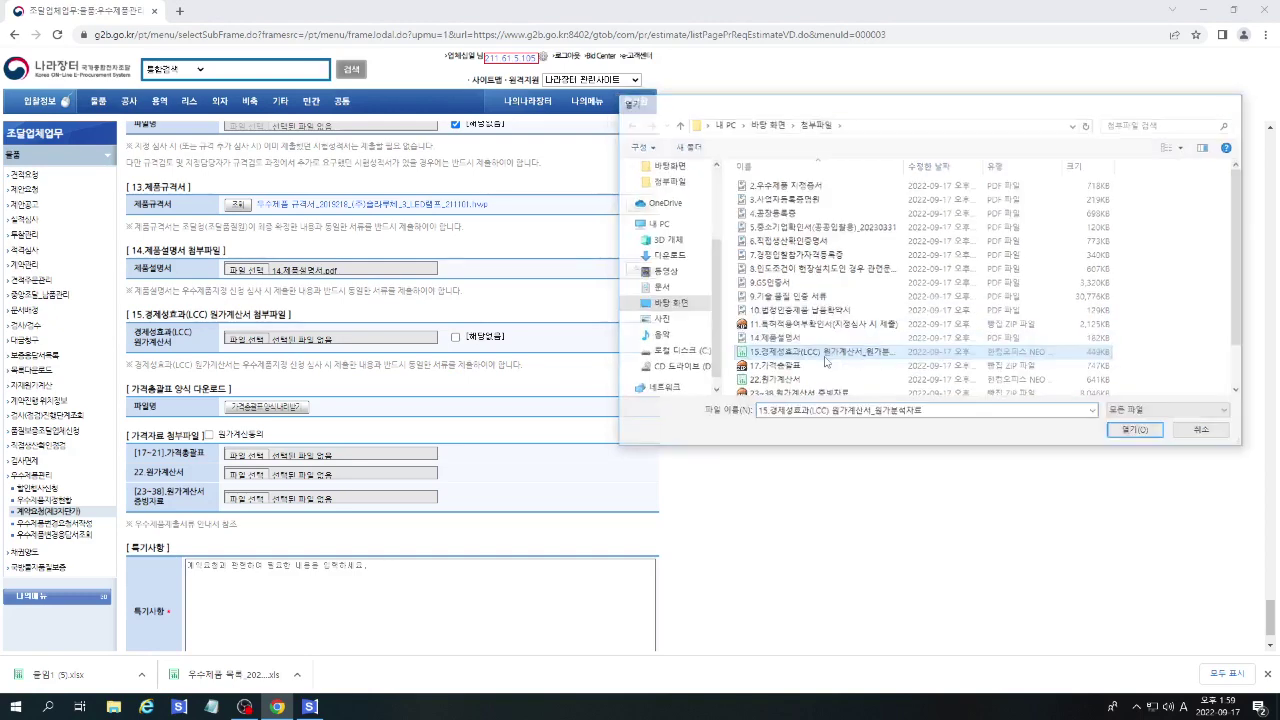
scroll(519, 418, "down", 1)
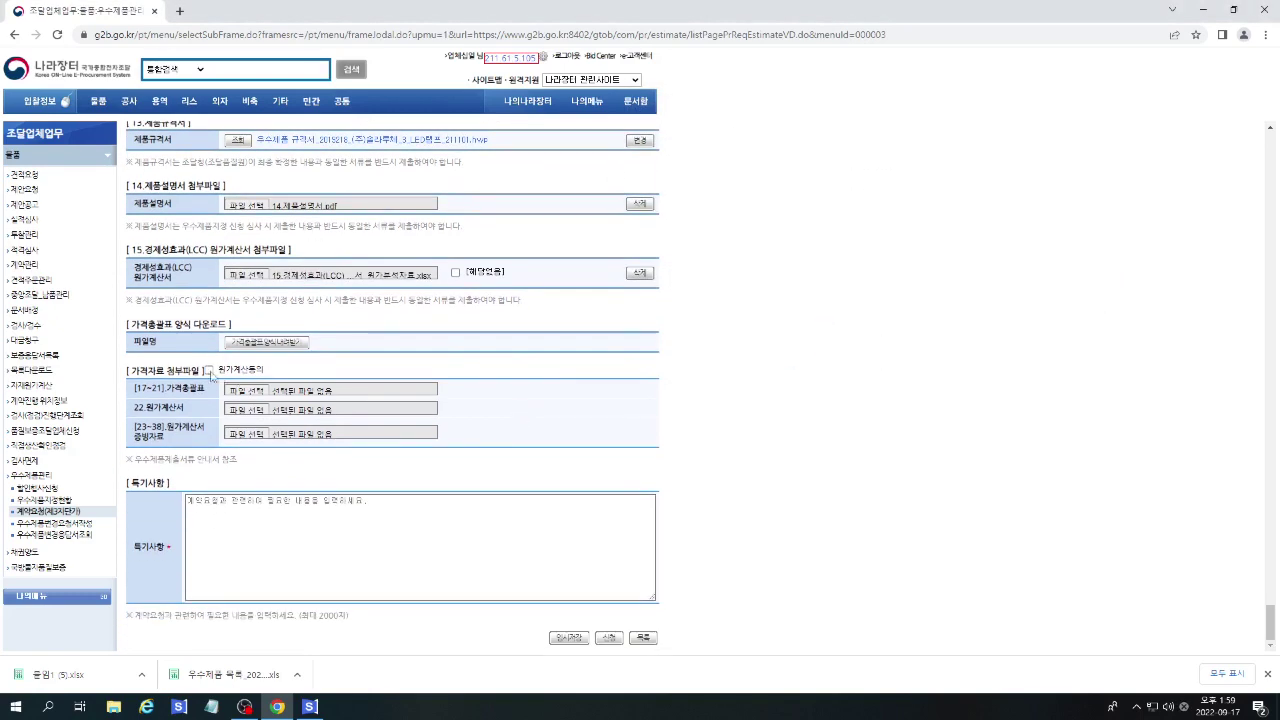
left_click(209, 370)
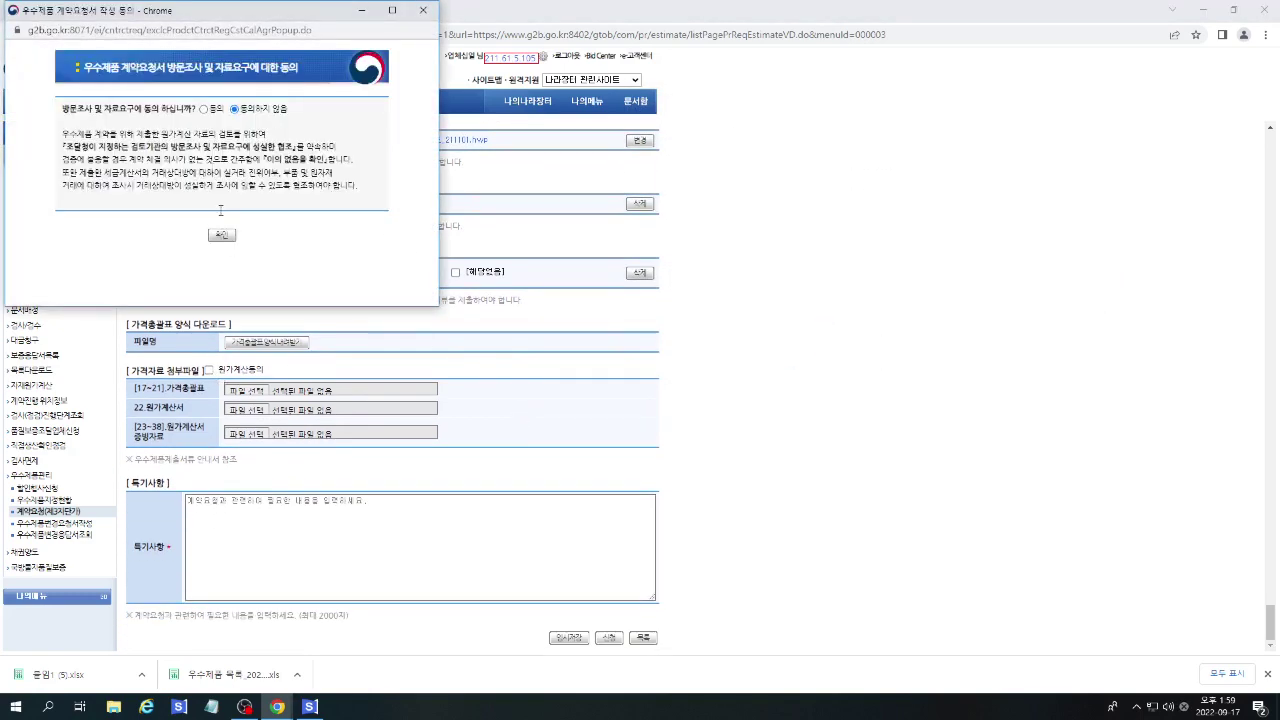
left_click(204, 108)
Confirm consent and attach 17.가격종합표.zip, 22.원가계산서.xlsx and the 23–38 cost evidence zip.
left_click(222, 236)
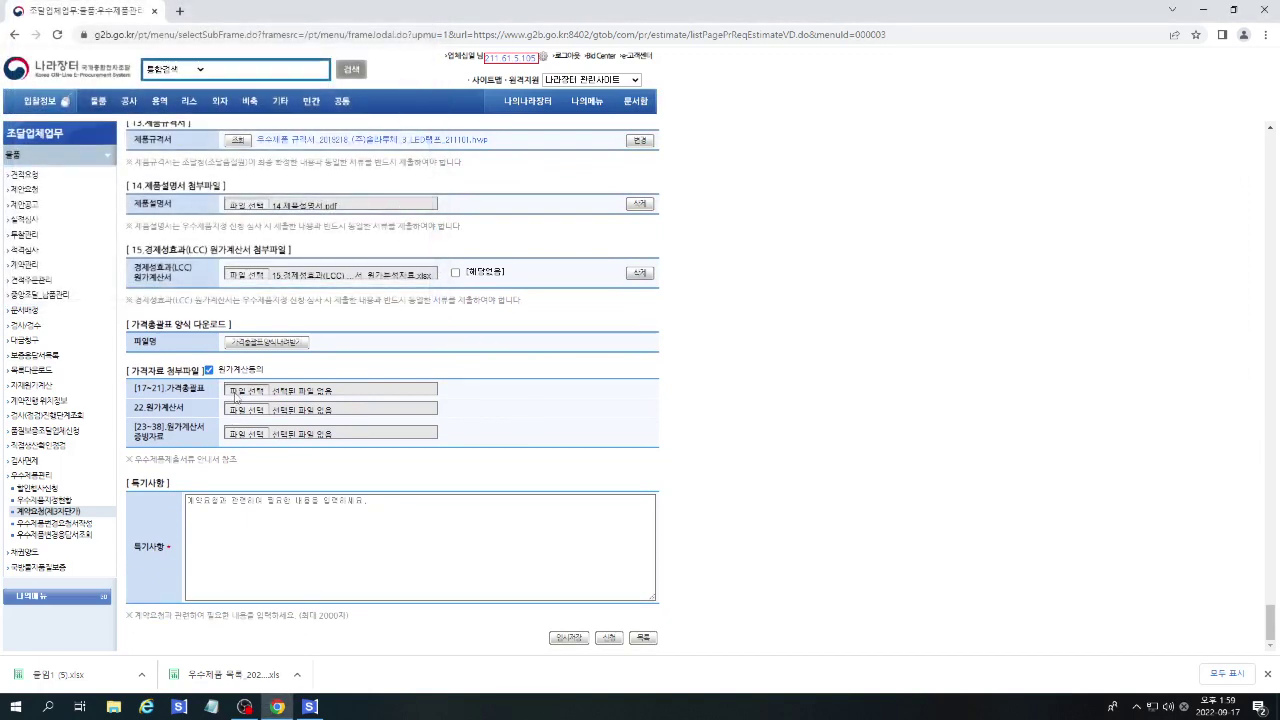
left_click(236, 392)
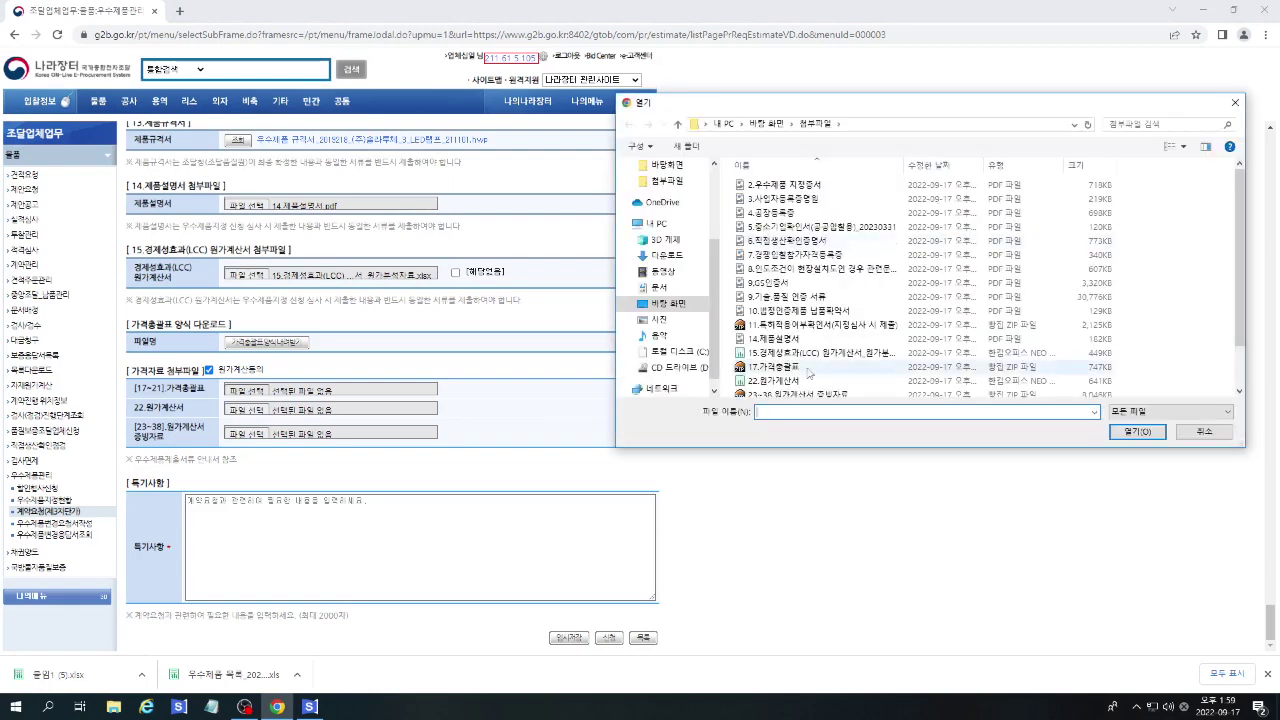
scroll(900, 300, "down", 3)
double_click(800, 322)
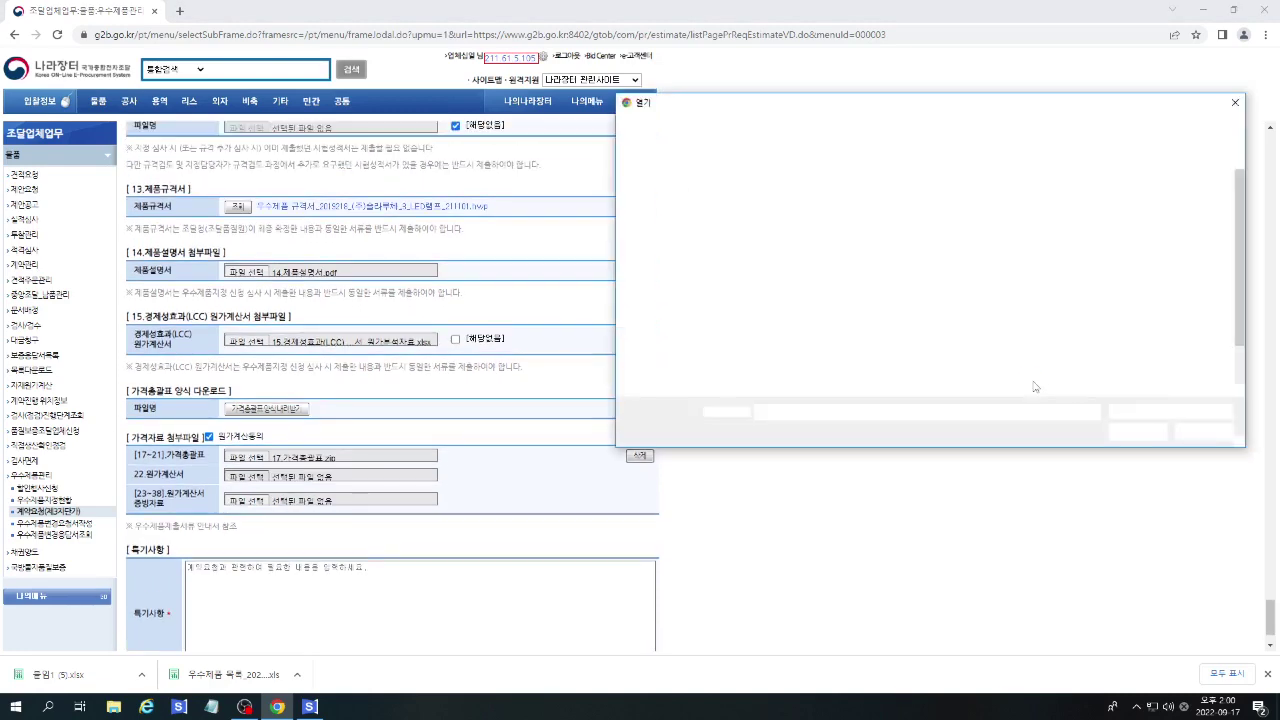
scroll(977, 372, "down", 2)
double_click(930, 338)
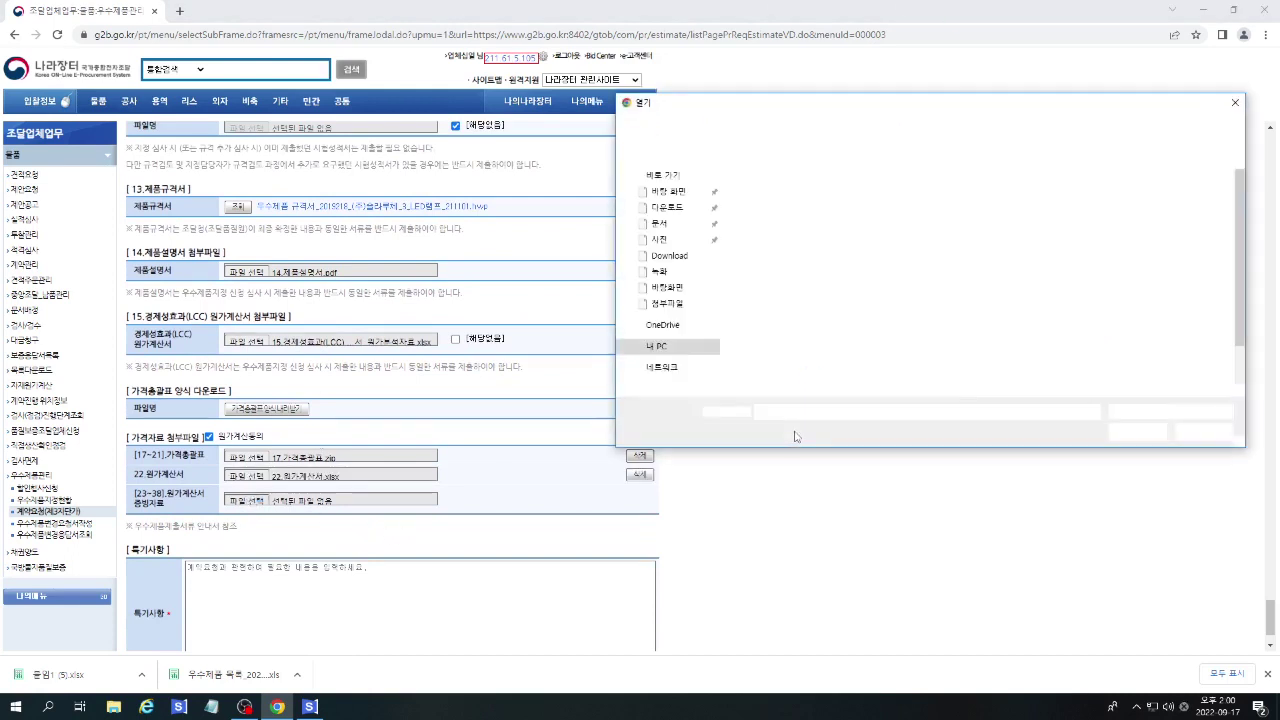
scroll(935, 288, "down", 1)
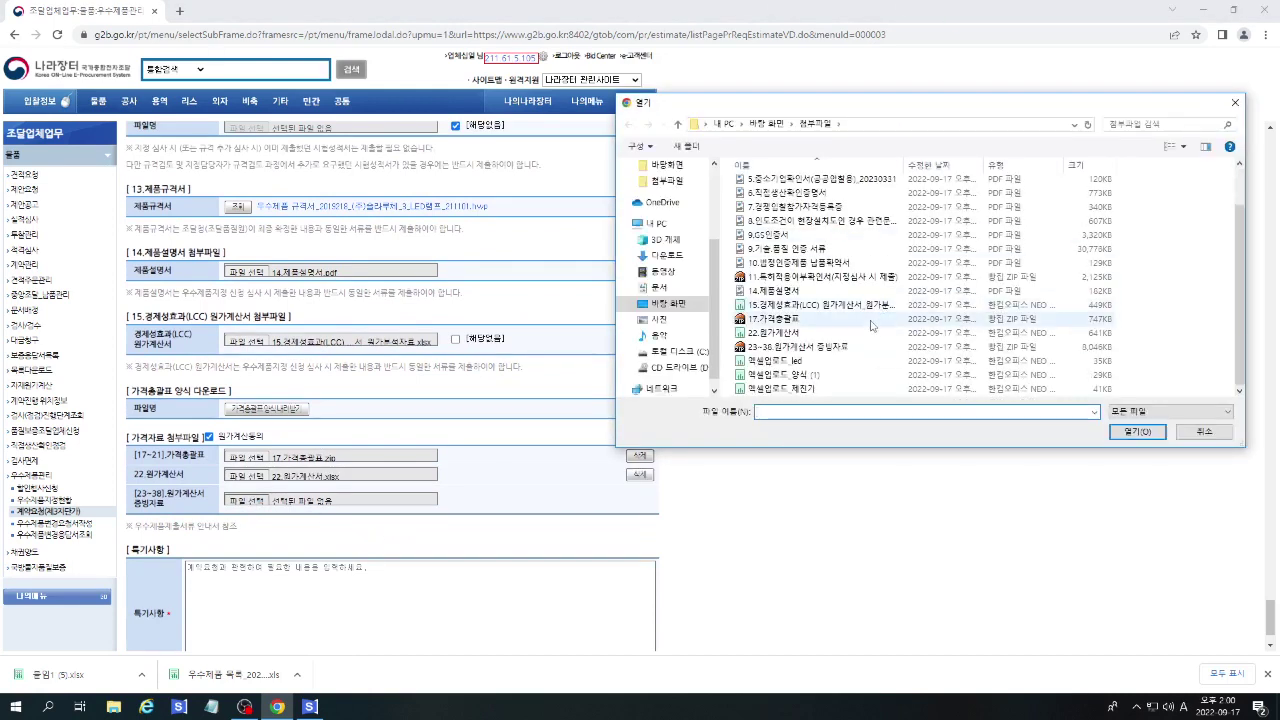
double_click(803, 348)
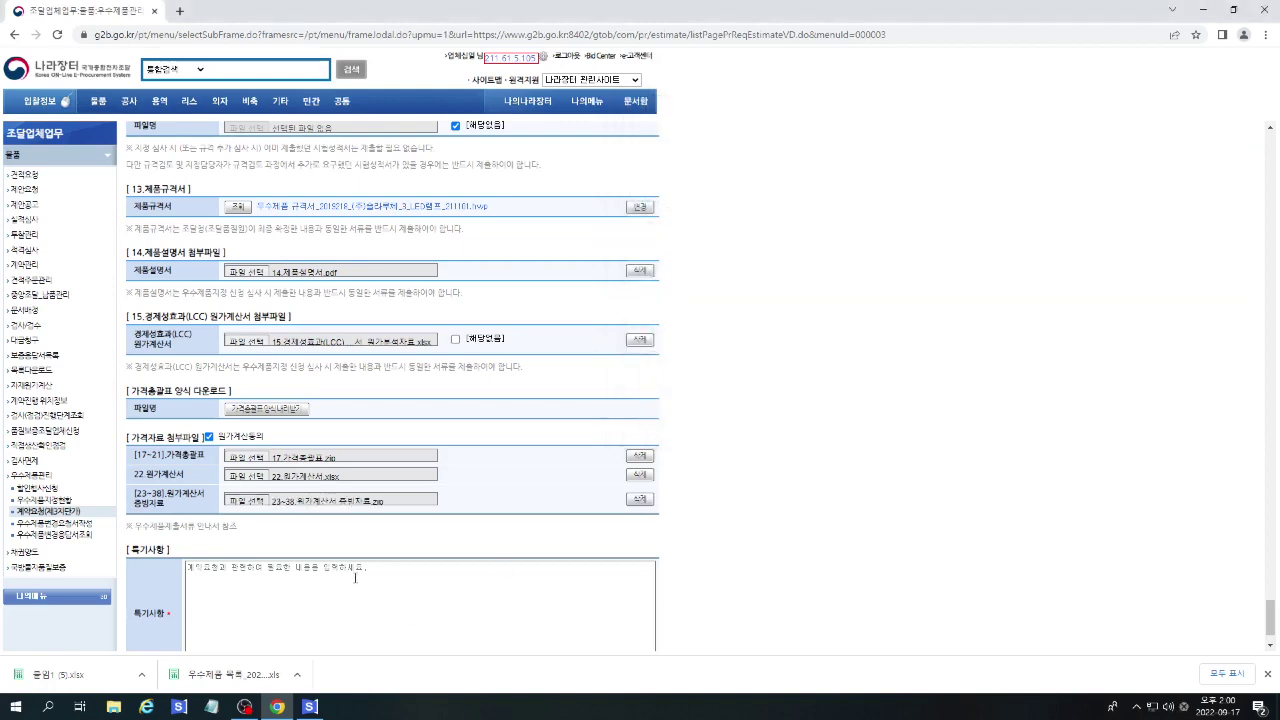
Write the three-line special note about submitting a new price-change cost statement with the original.
left_click(595, 578)
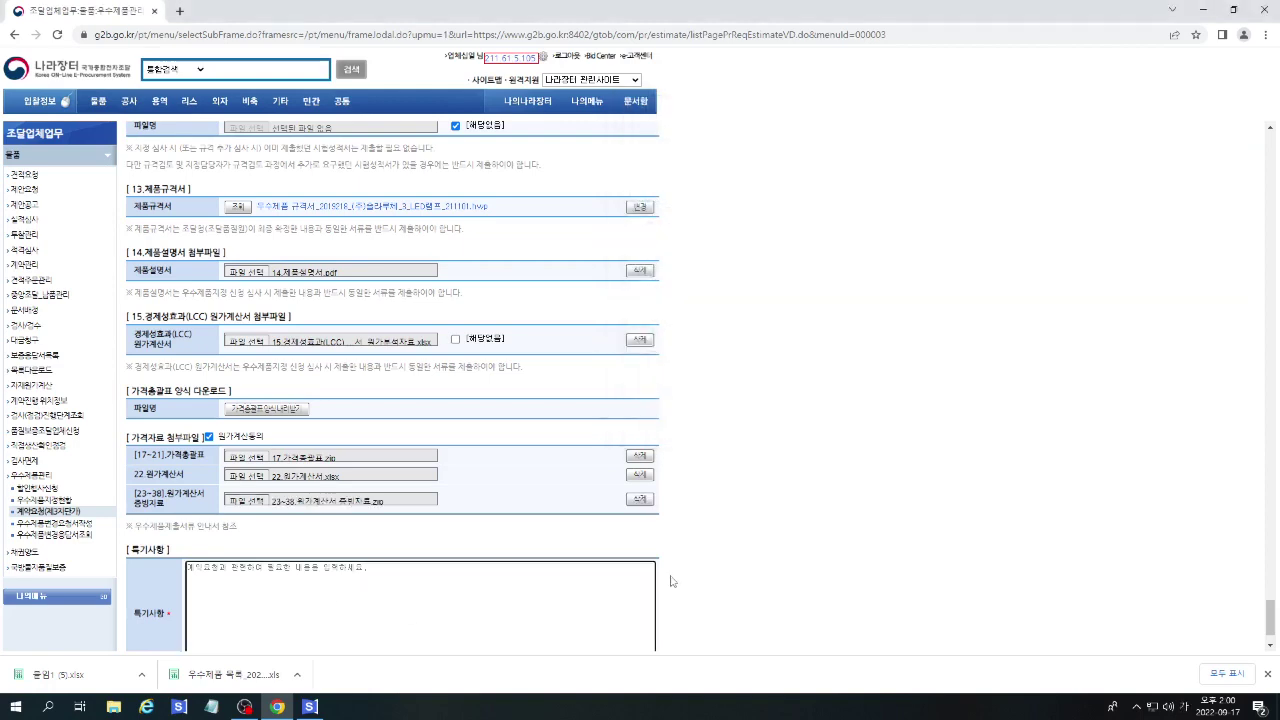
type("미")
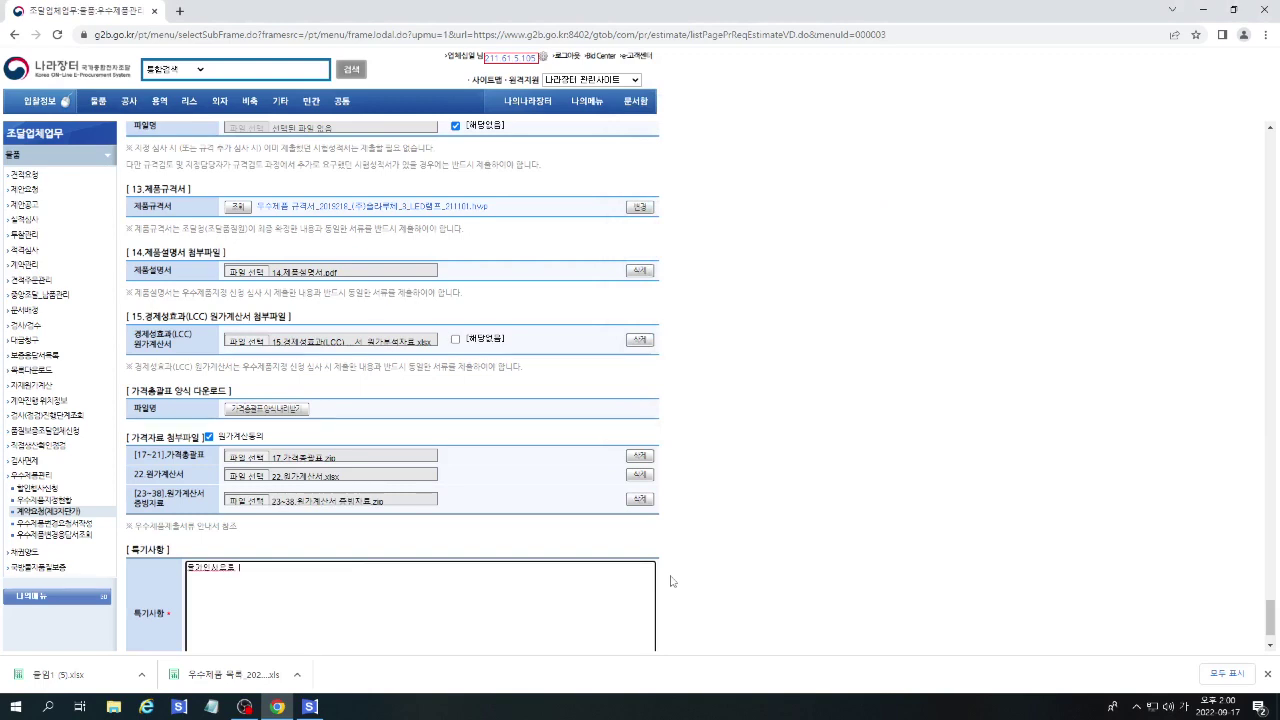
key("BackSpace")
key("BackSpace")
type("조트  이상된")
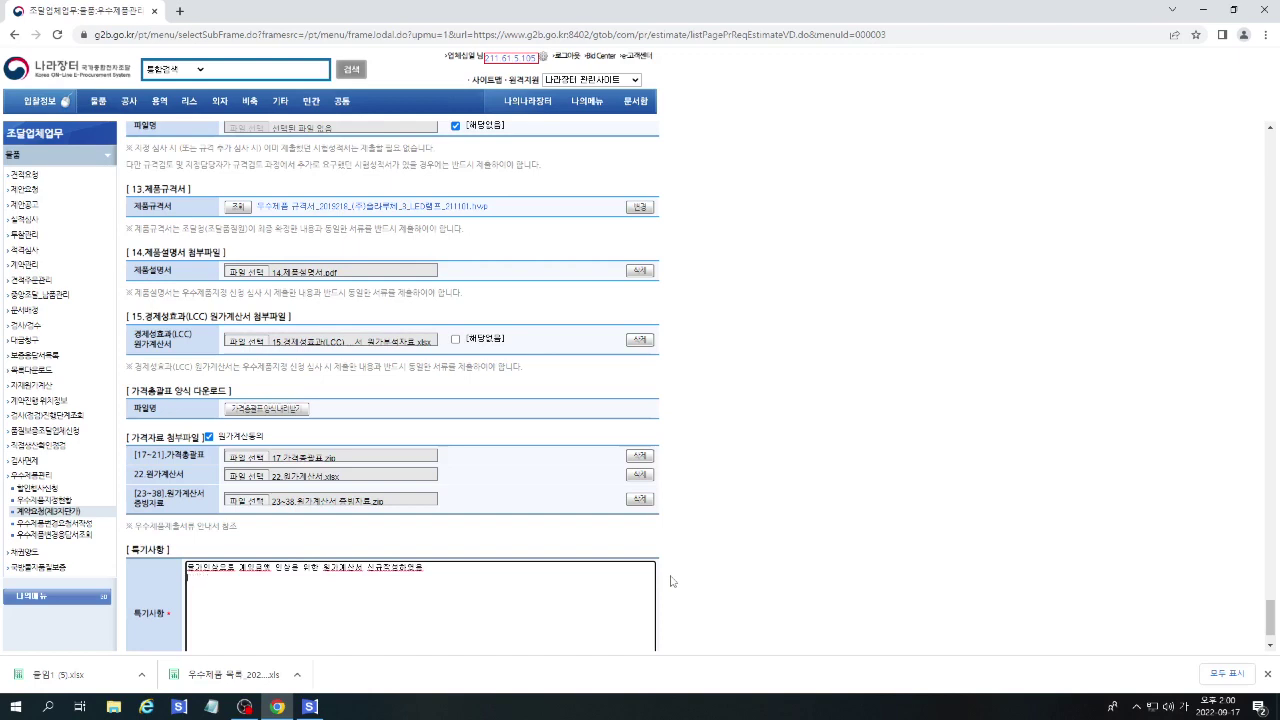
type("계약시 계획")
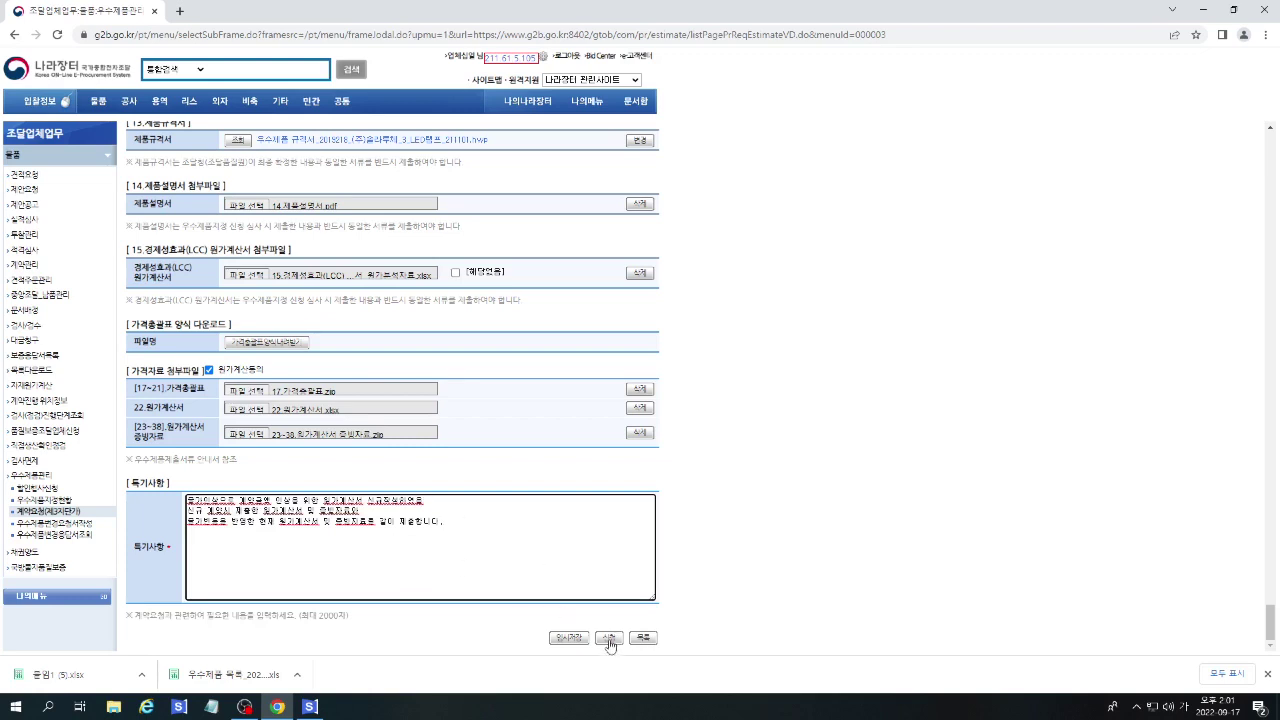
Submit the contract request and open the submitted request for designation 2019218.
left_click(609, 638)
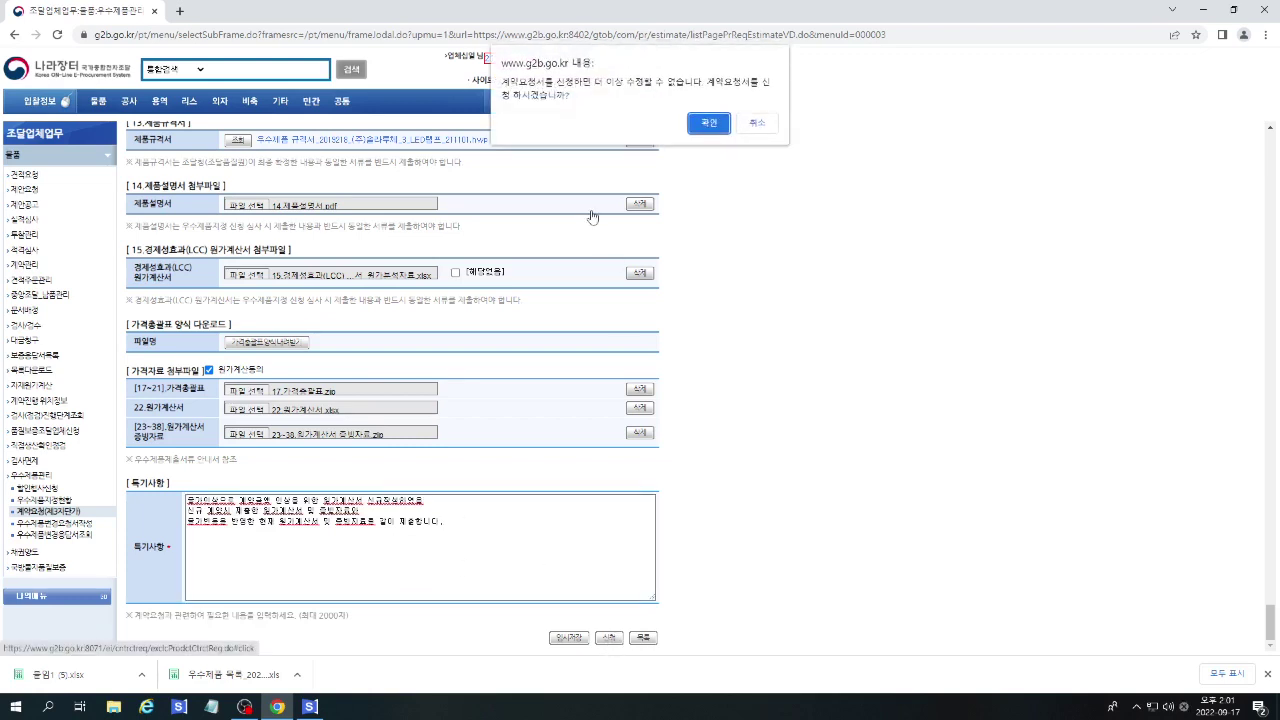
left_click(719, 125)
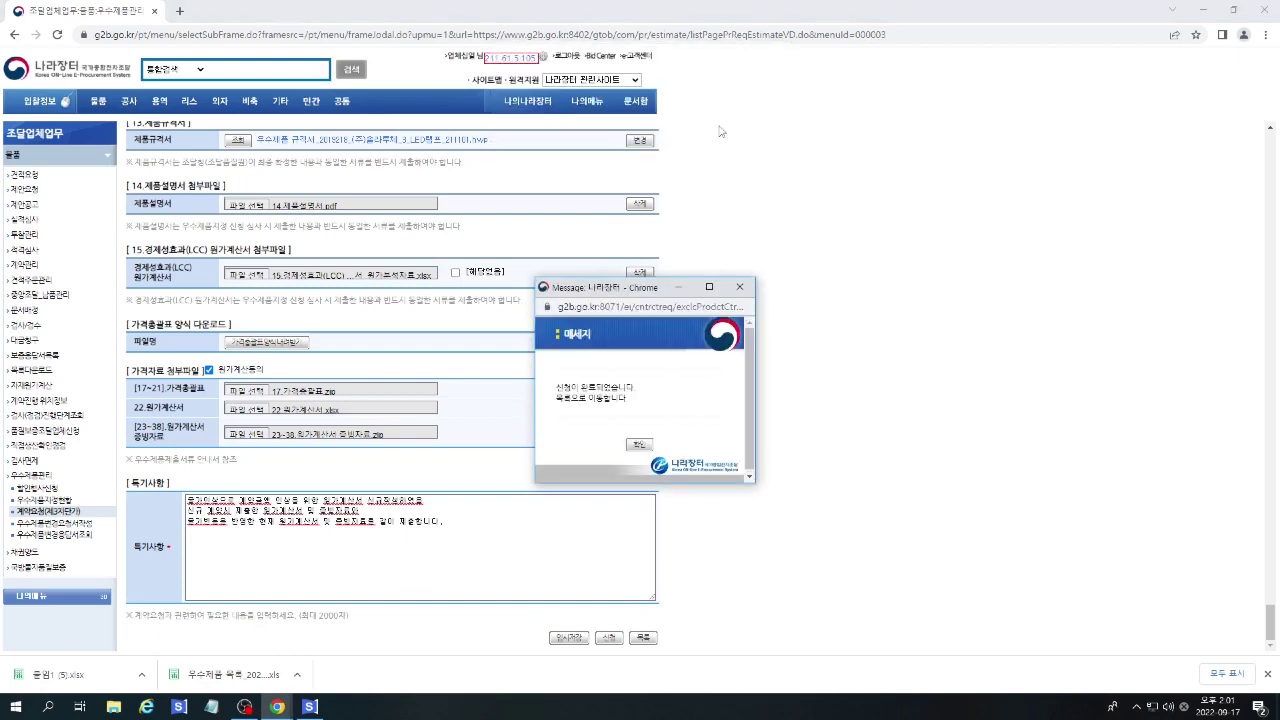
left_click(639, 446)
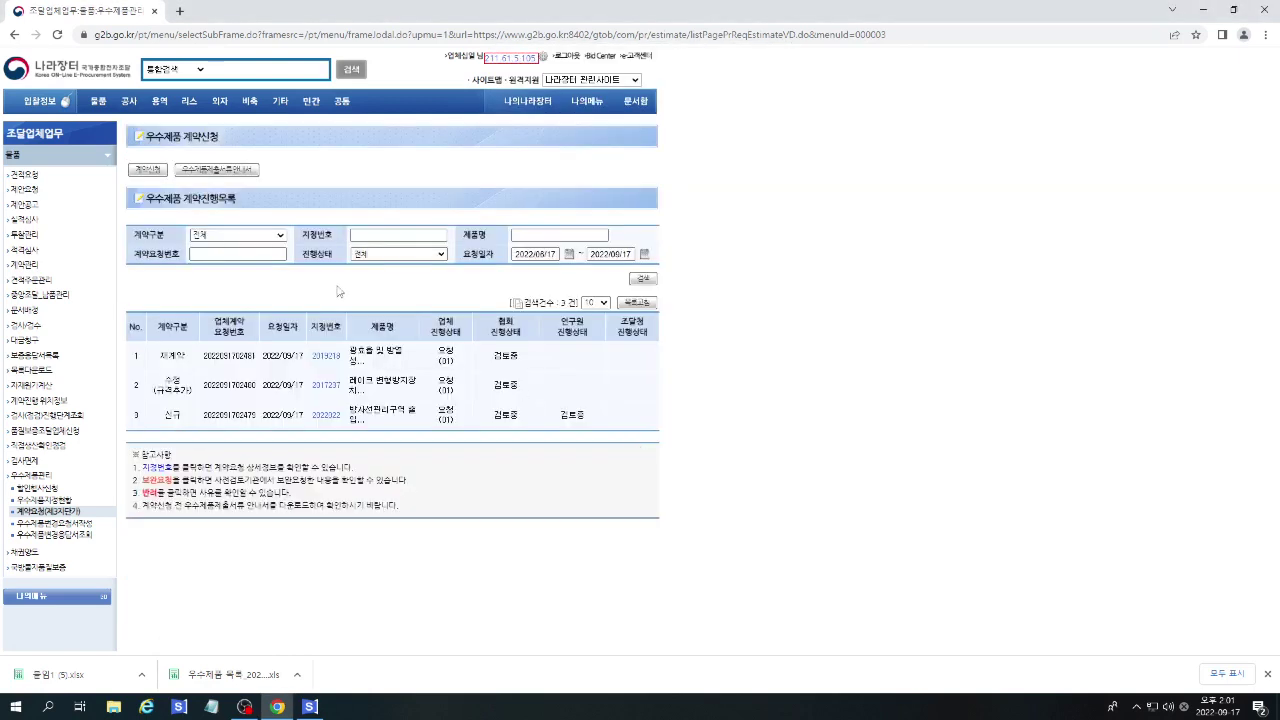
left_click(326, 356)
scroll(743, 381, "down", 3)
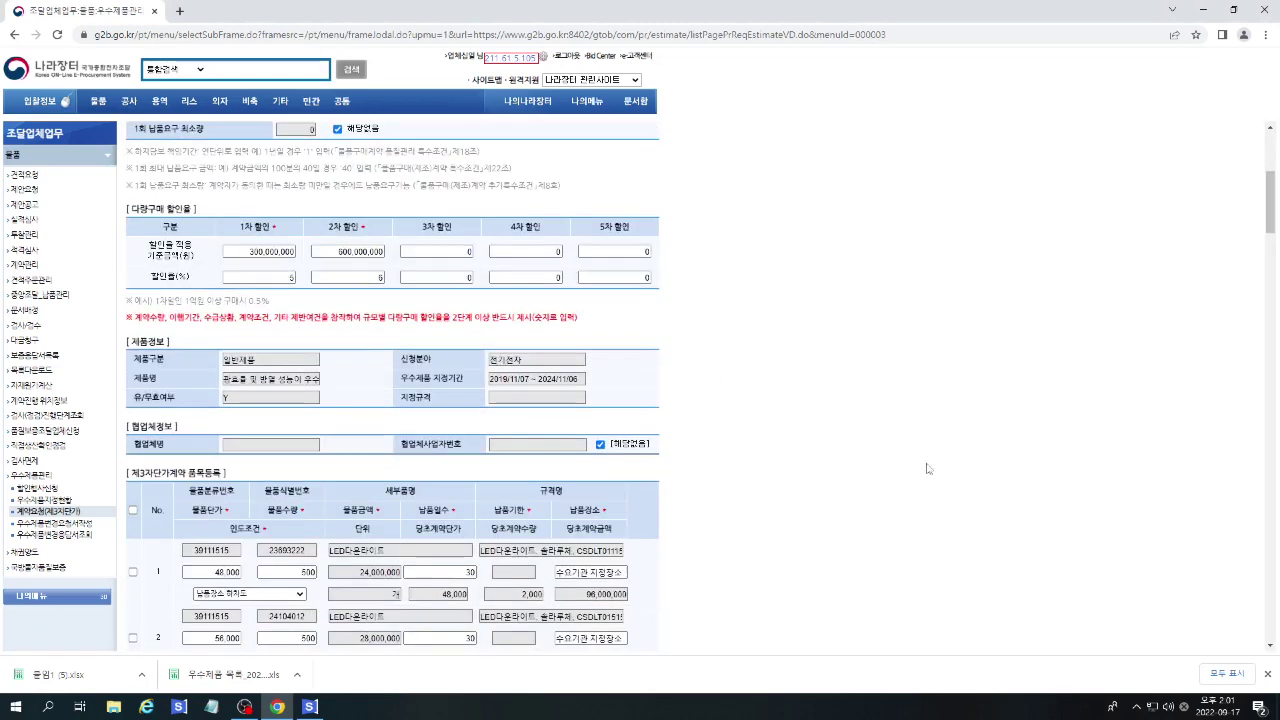
left_click_drag(1270, 165, 1277, 648)
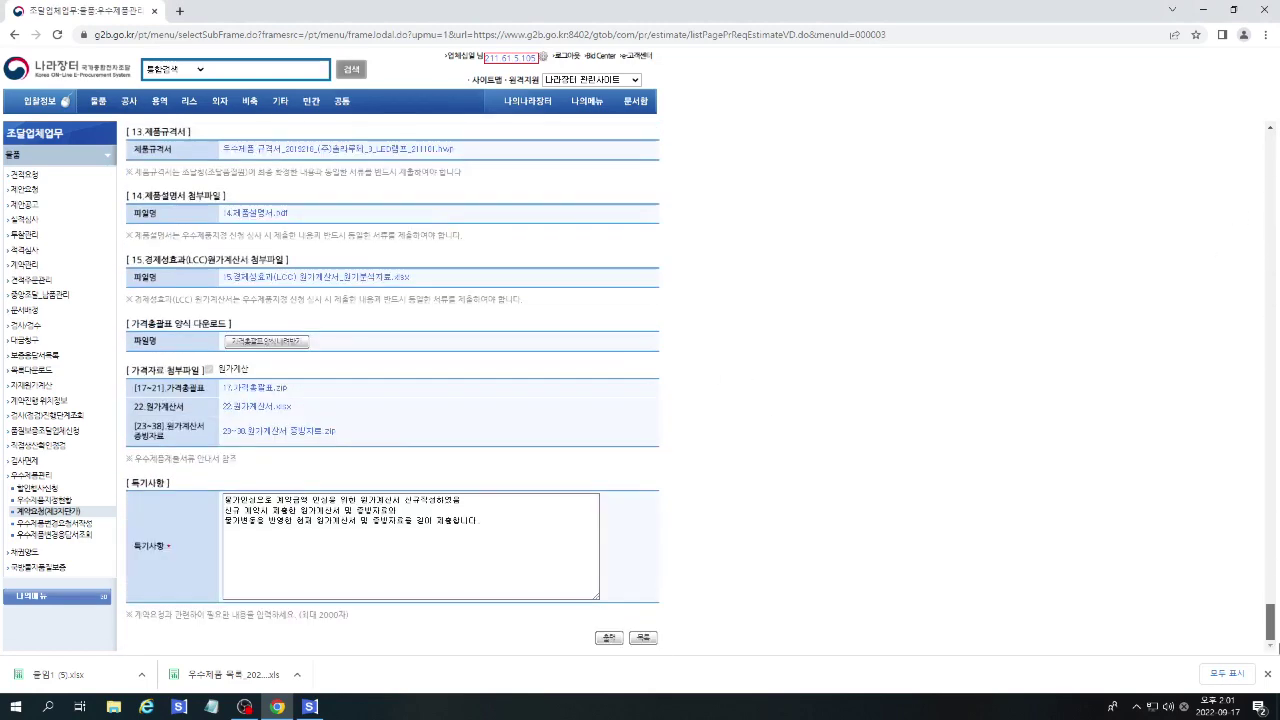
Review the printable request form, then start a new contract request.
left_click(606, 637)
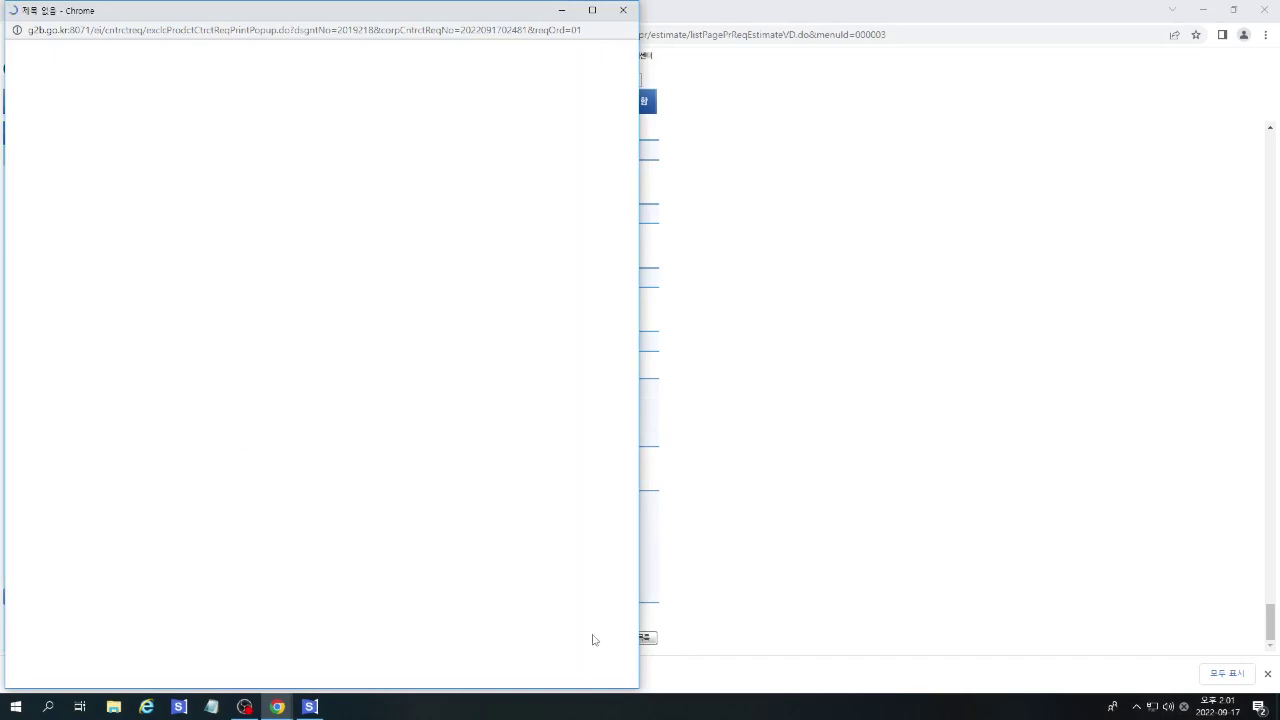
scroll(300, 400, "down", 2)
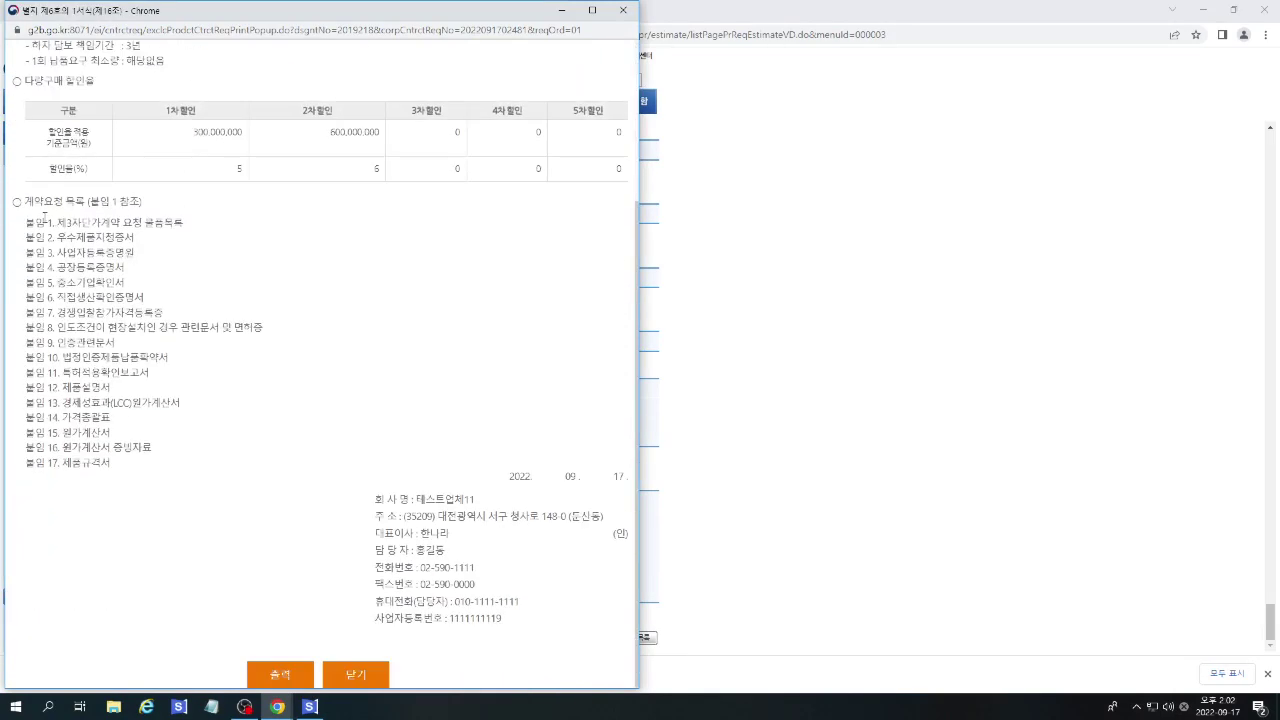
left_click_drag(24, 222, 166, 503)
left_click(333, 419)
scroll(363, 415, "up", 3)
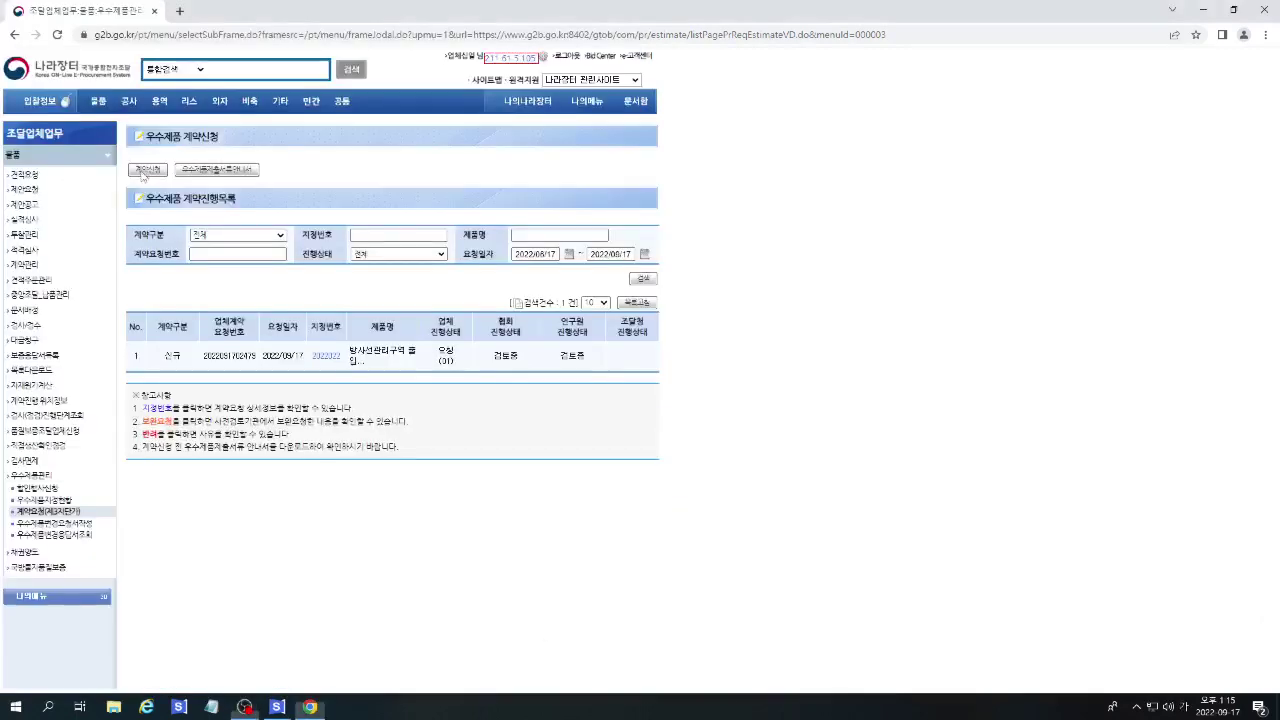
left_click(146, 170)
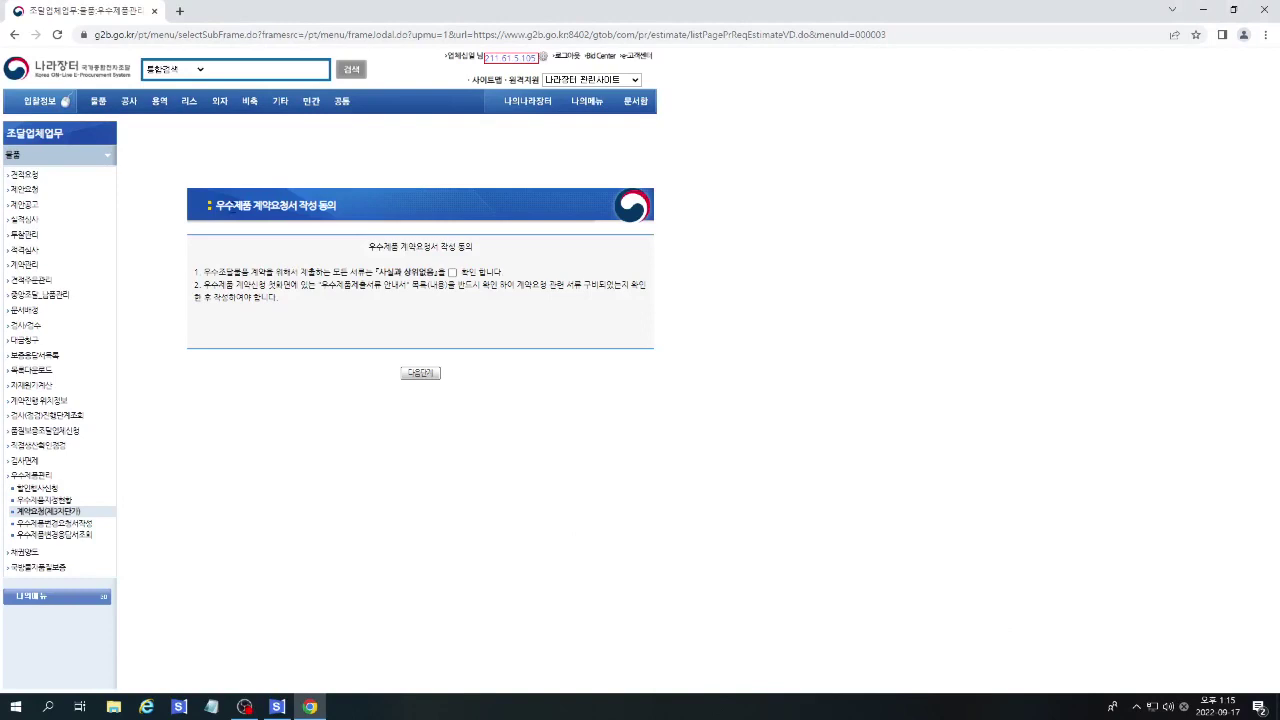
Accept the truthfulness pledge and make the request a revised contract of type 규격추가.
left_click(452, 272)
left_click(420, 374)
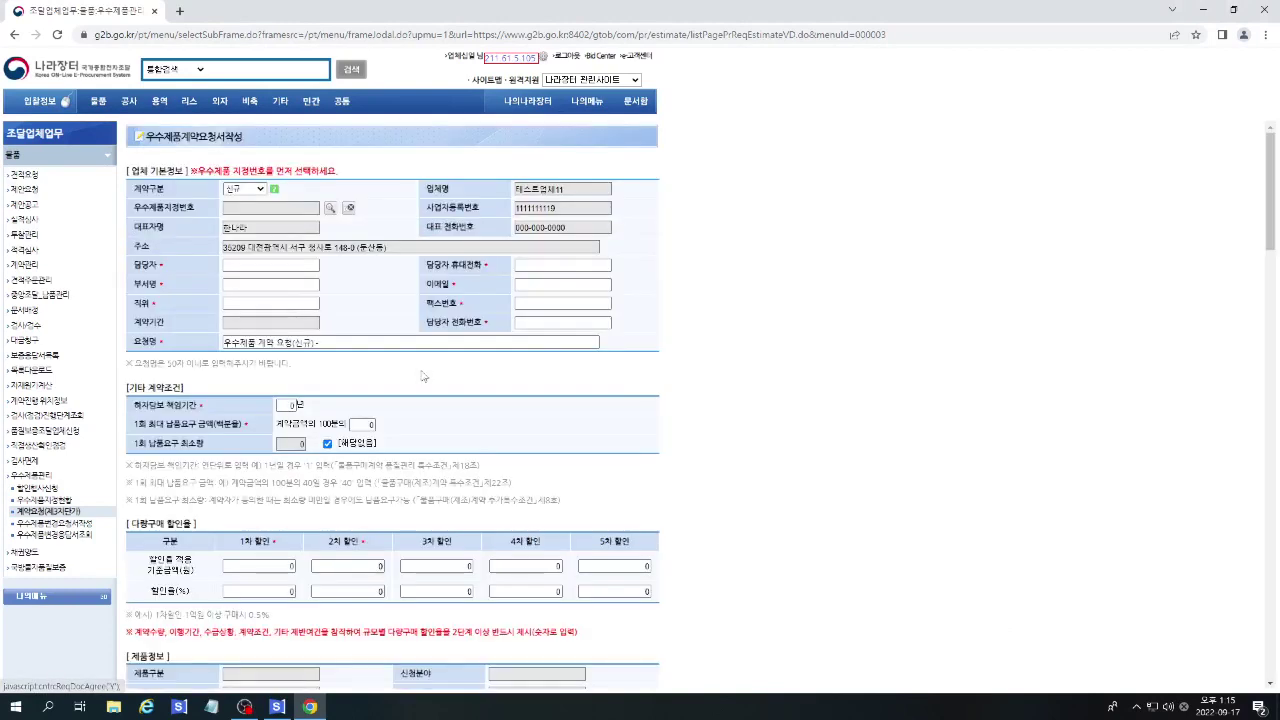
left_click(232, 189)
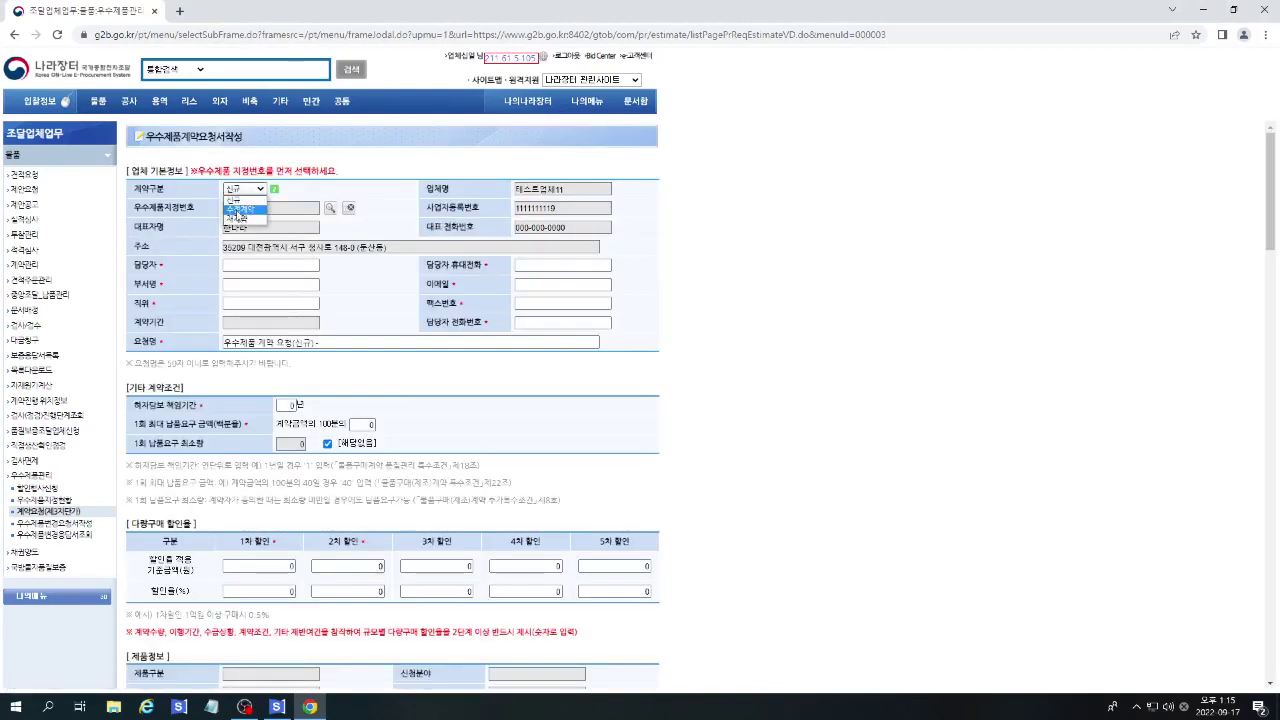
left_click(238, 210)
left_click(724, 125)
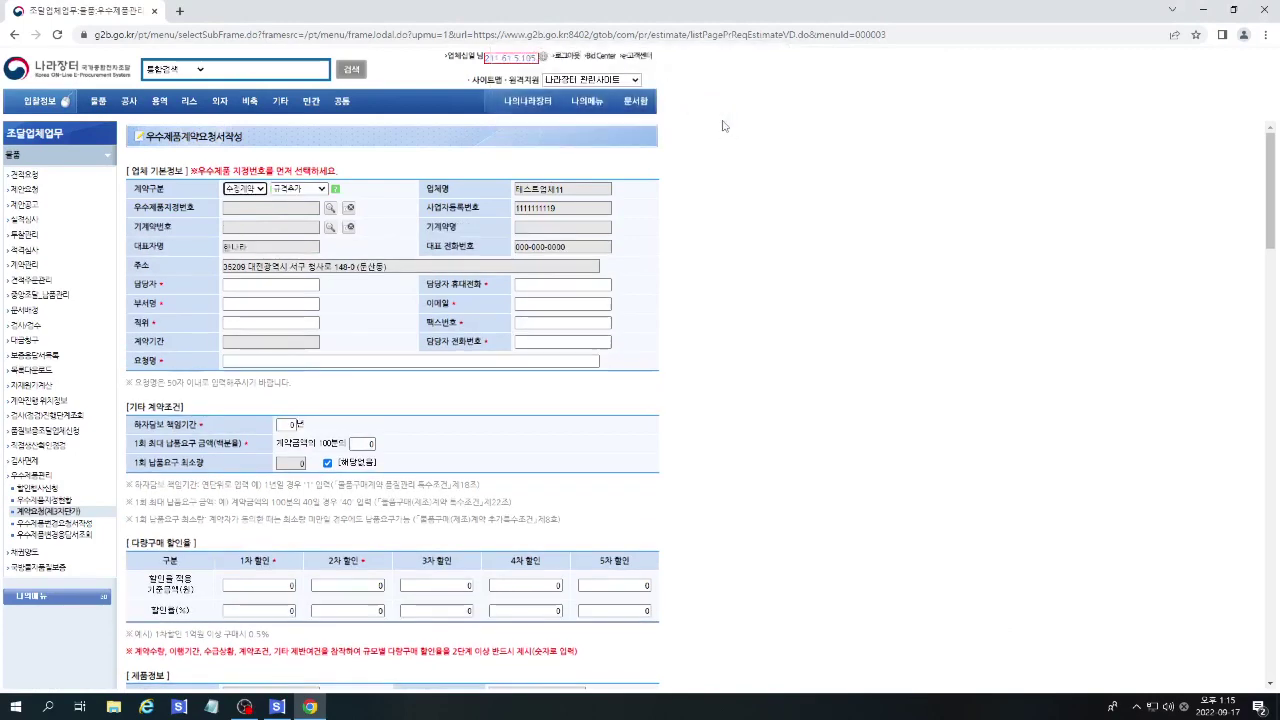
left_click(310, 192)
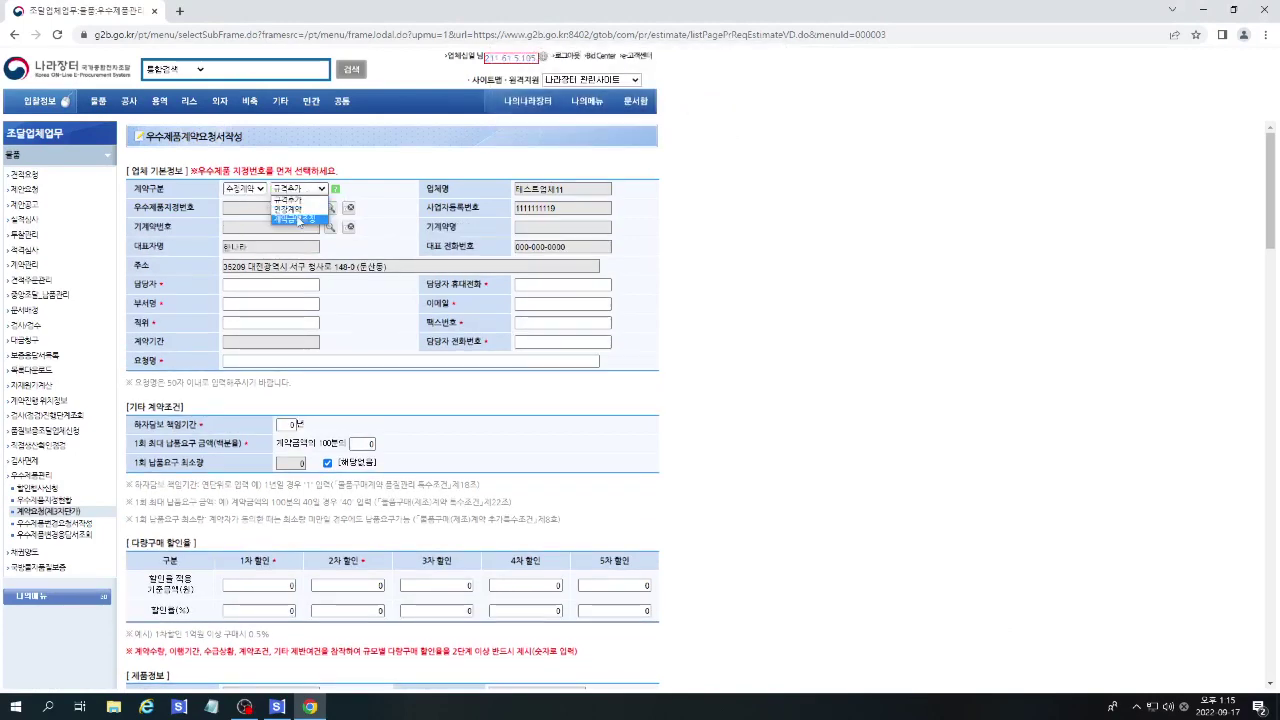
left_click(288, 200)
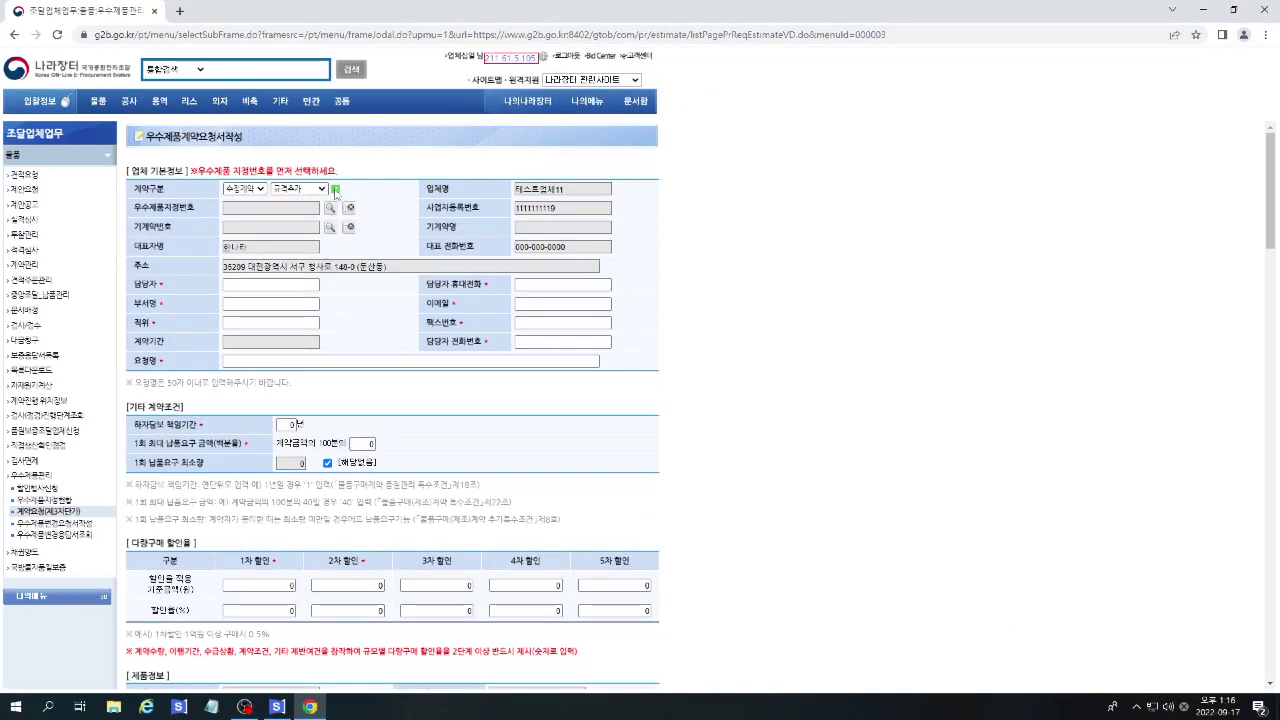
left_click(336, 189)
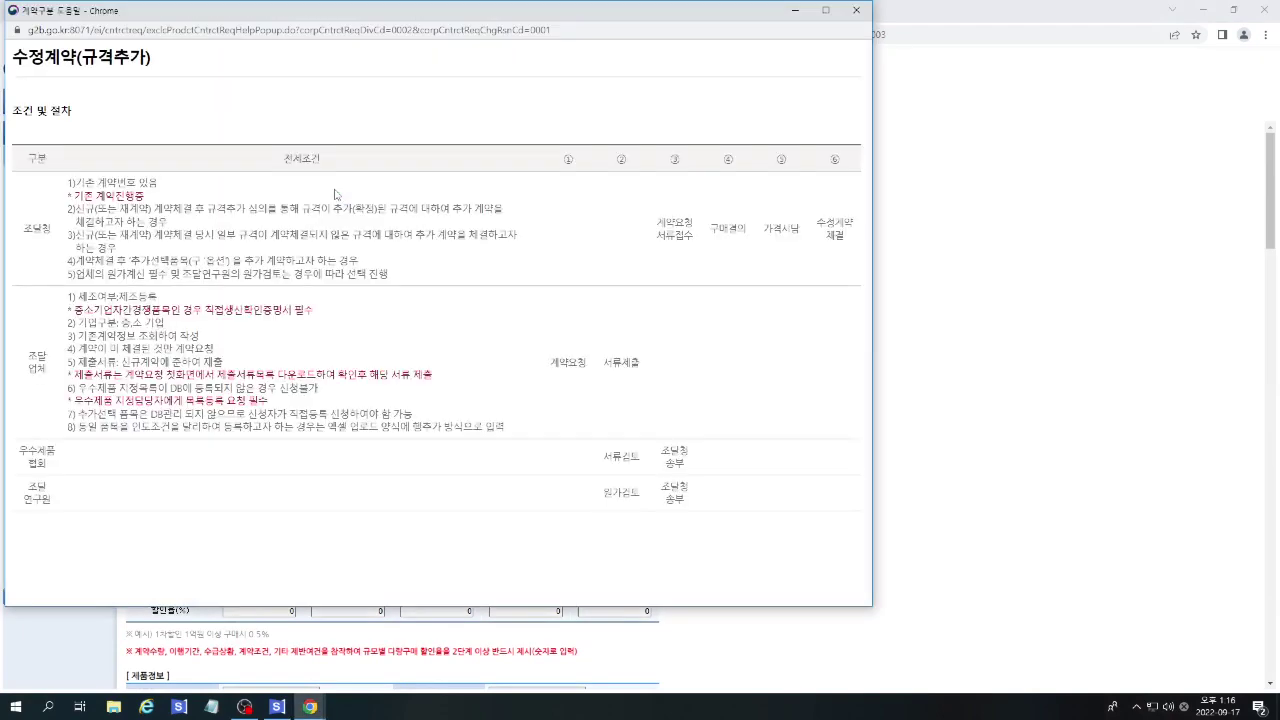
left_click(856, 10)
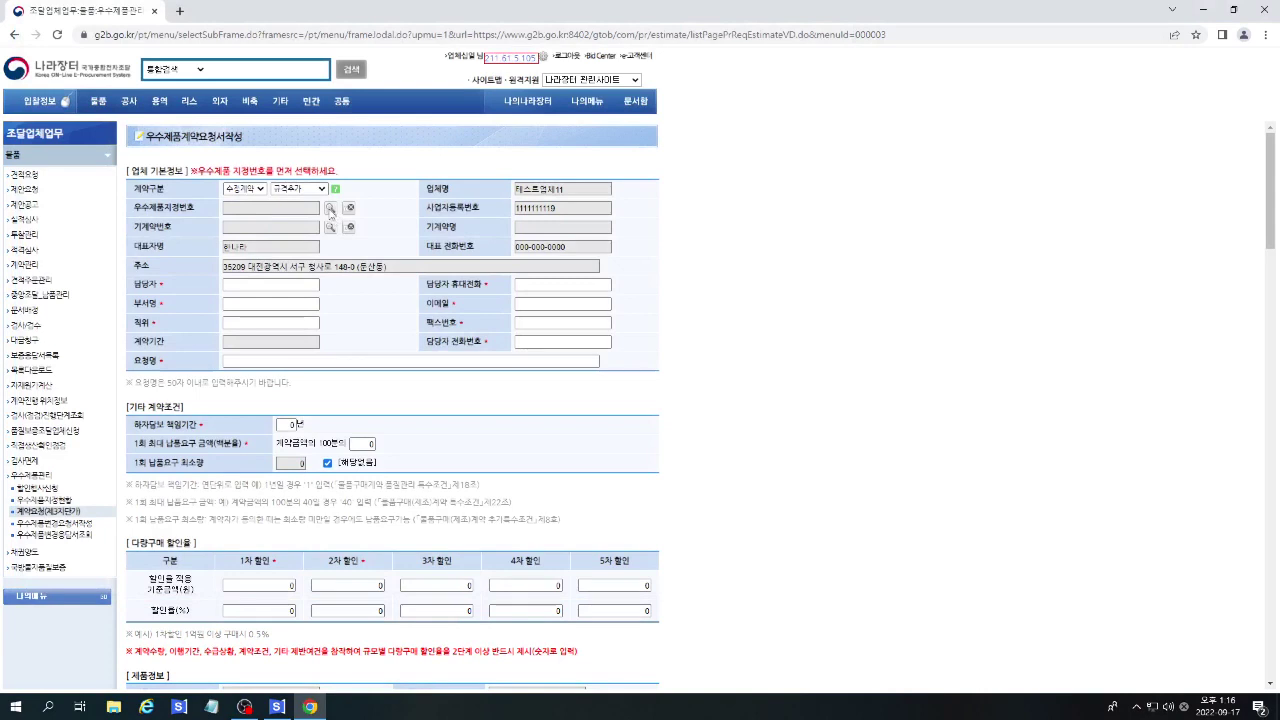
Select excellent-product designation 2017237 and its second contract.
left_click(330, 208)
double_click(138, 127)
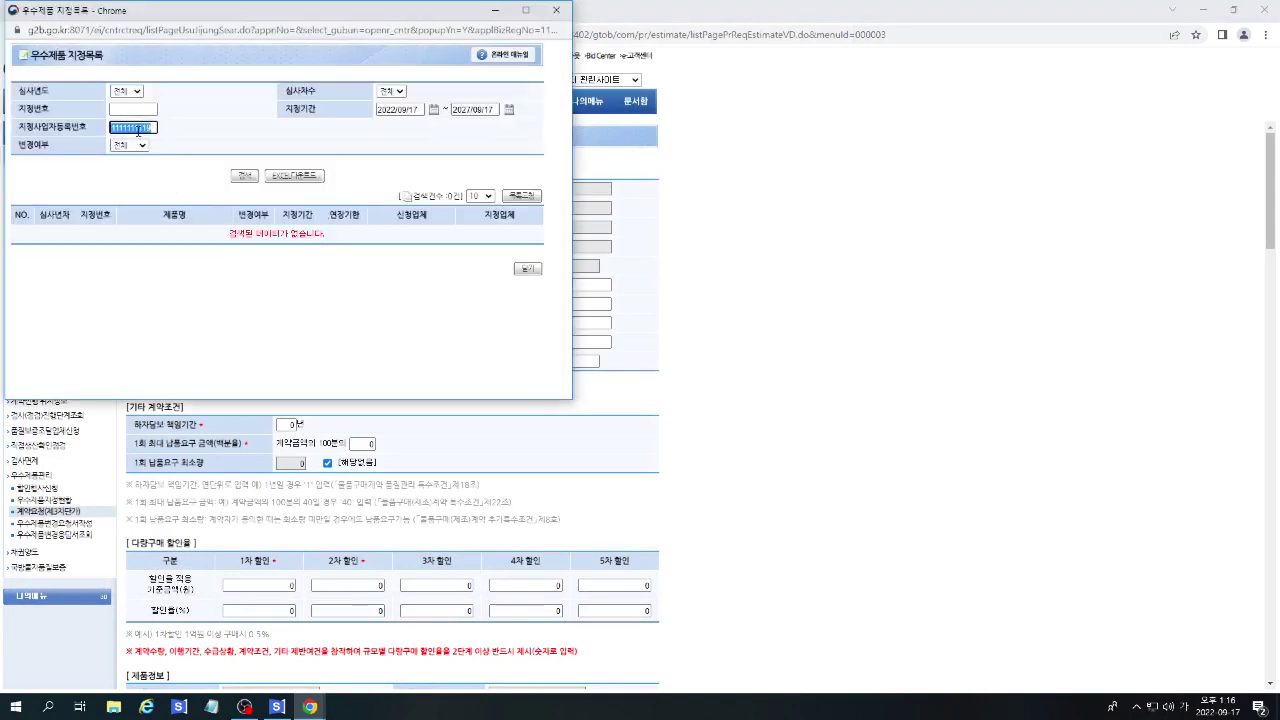
key("BackSpace")
left_click(132, 111)
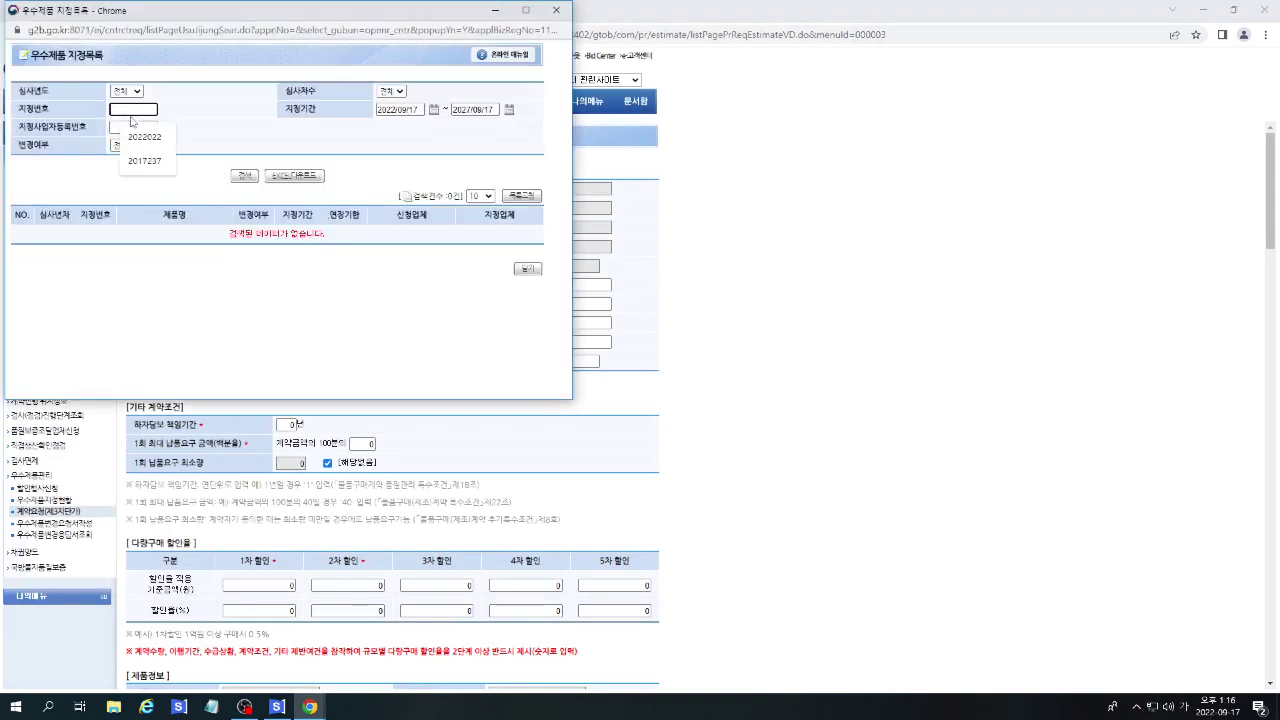
type("2017237")
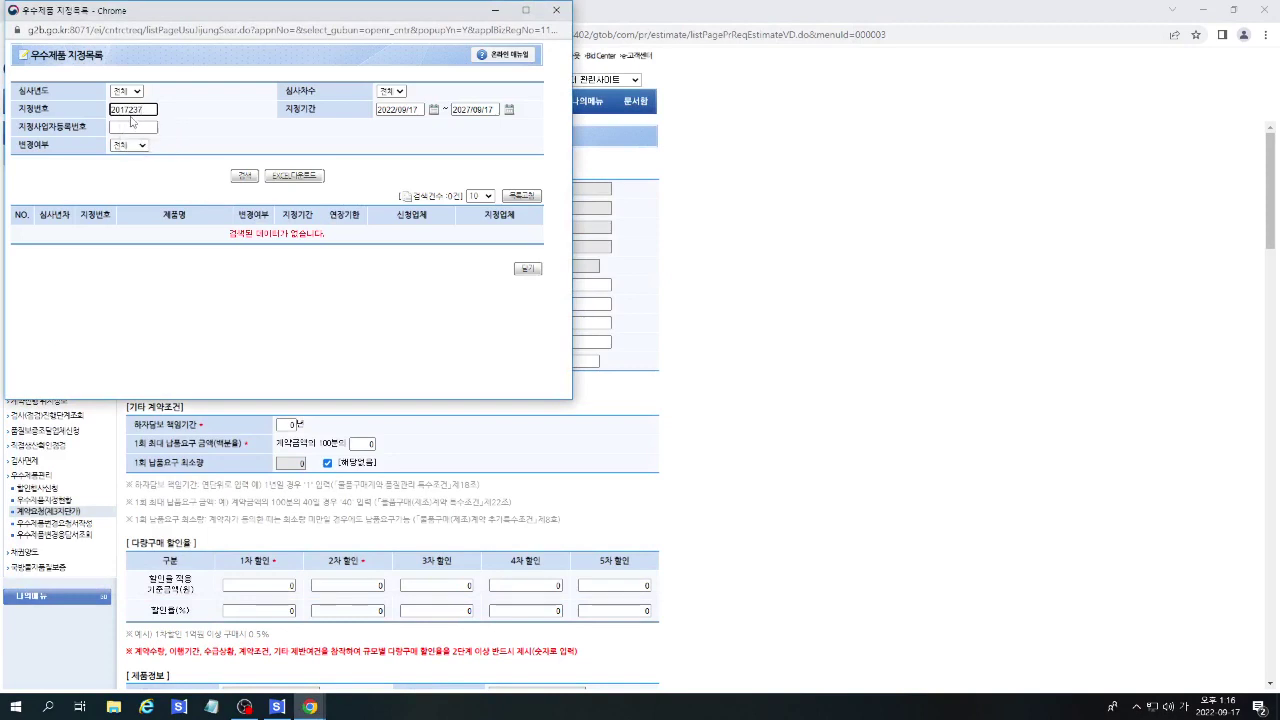
left_click(243, 176)
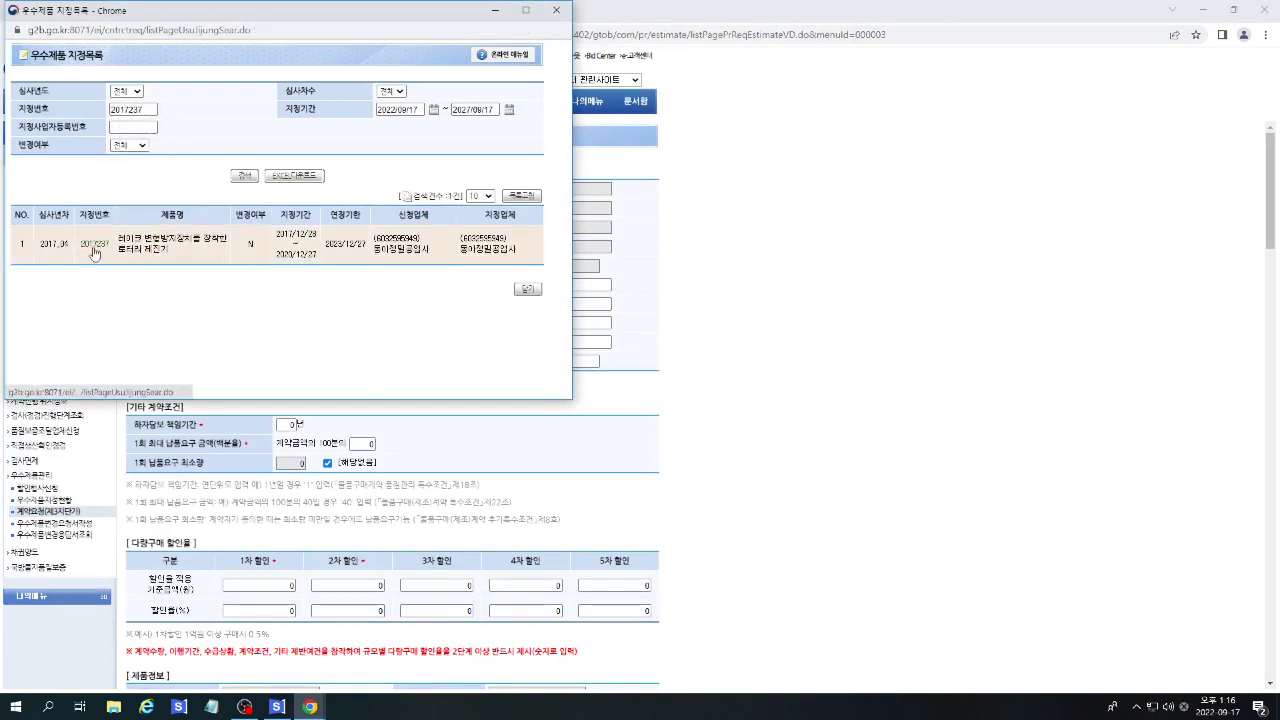
left_click(92, 250)
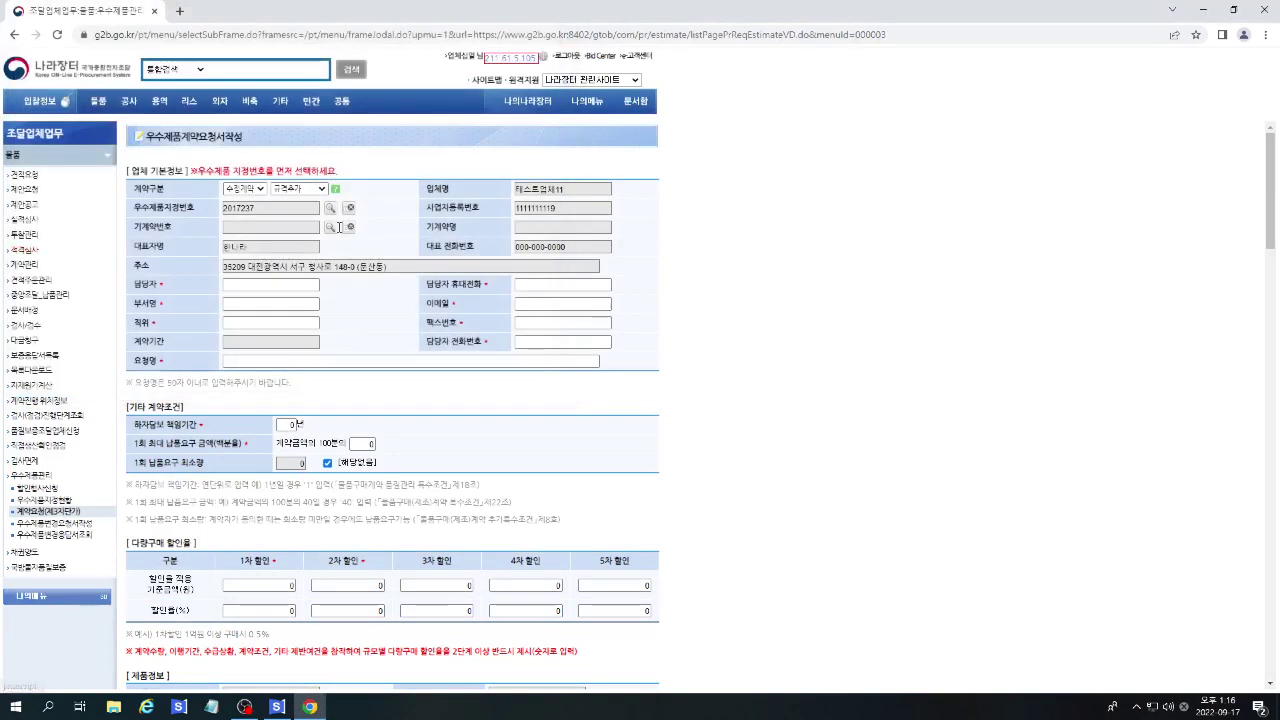
left_click(331, 228)
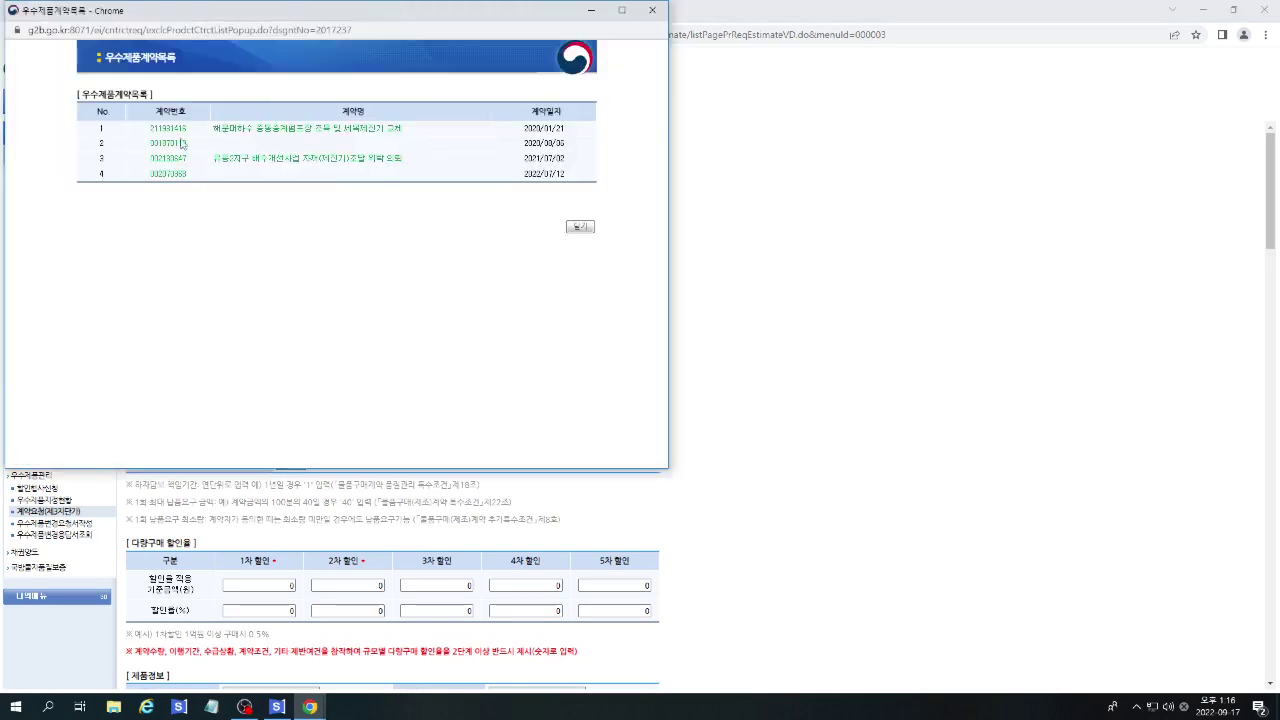
left_click(170, 143)
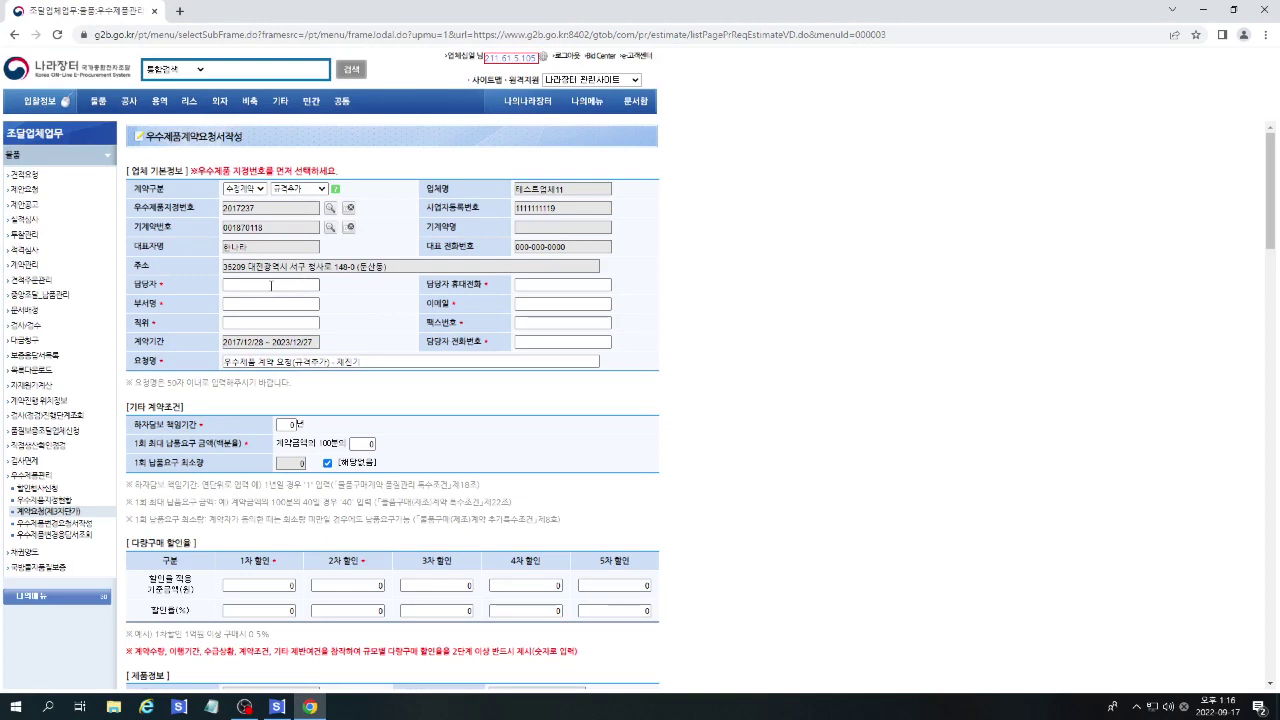
Enter the contact person's name and review the request title and its 50-character limit note.
left_click(271, 285)
type("저ㅇ")
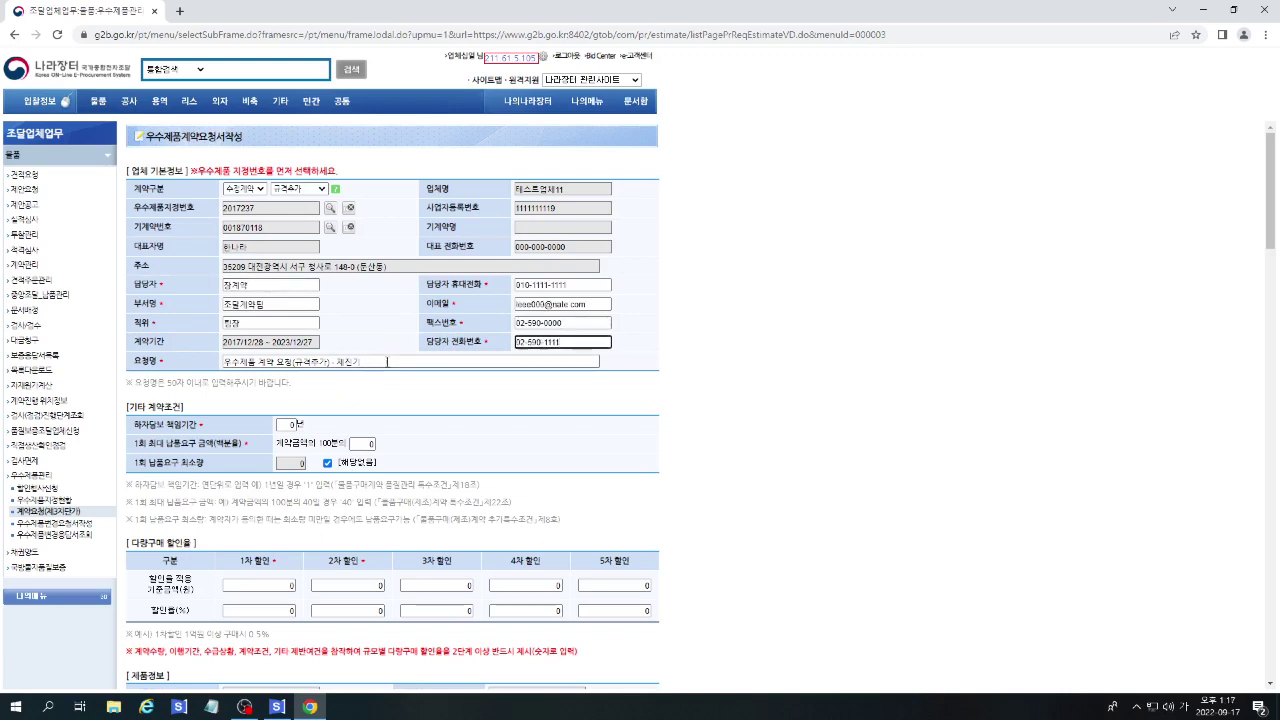
left_click_drag(358, 361, 206, 362)
left_click(335, 376)
scroll(335, 376, "down", 1)
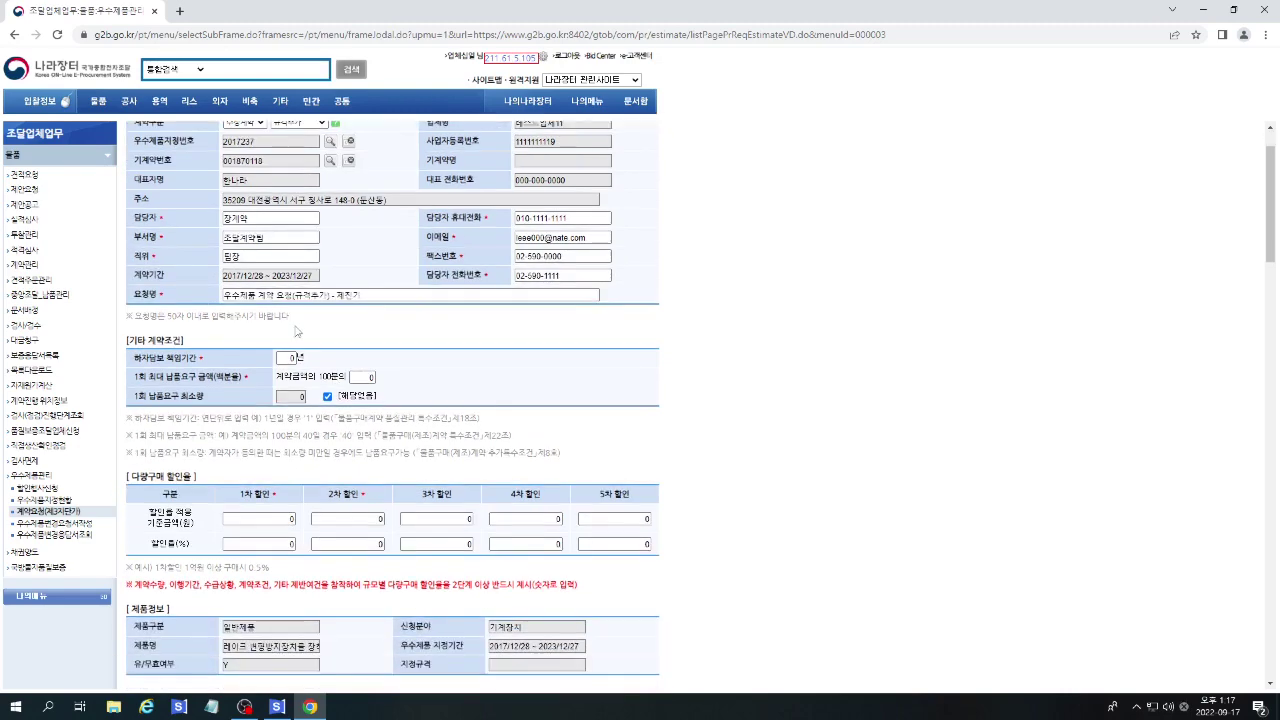
left_click_drag(167, 315, 331, 322)
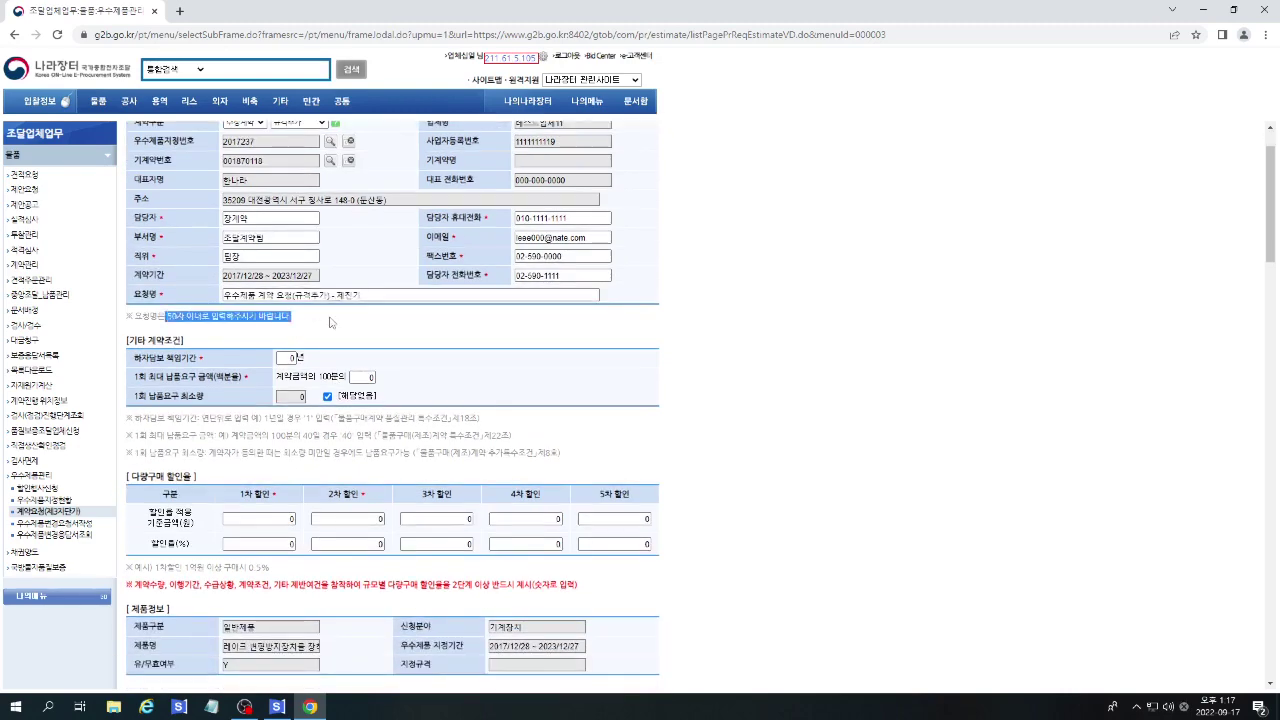
left_click(330, 322)
scroll(330, 322, "down", 1)
Set a 1-year defect liability period and a 20/100 maximum single delivery amount.
left_click(289, 291)
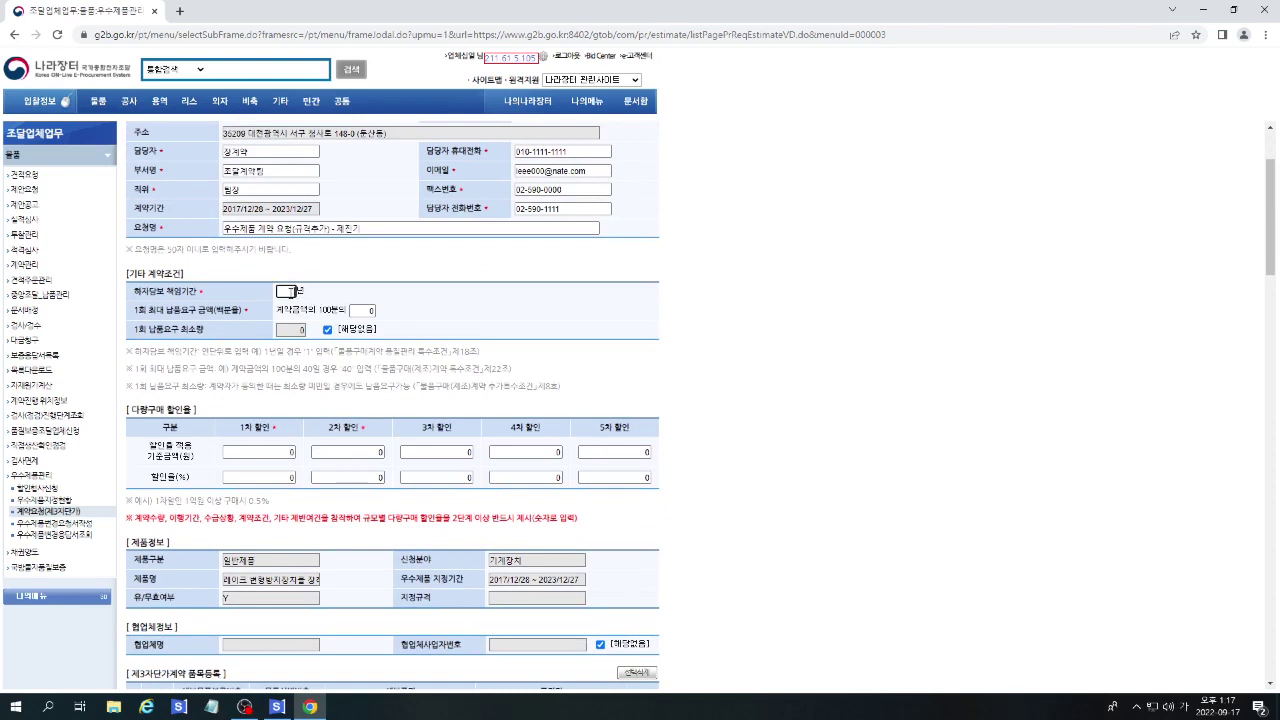
key("Tab")
left_click(329, 331)
left_click(330, 332)
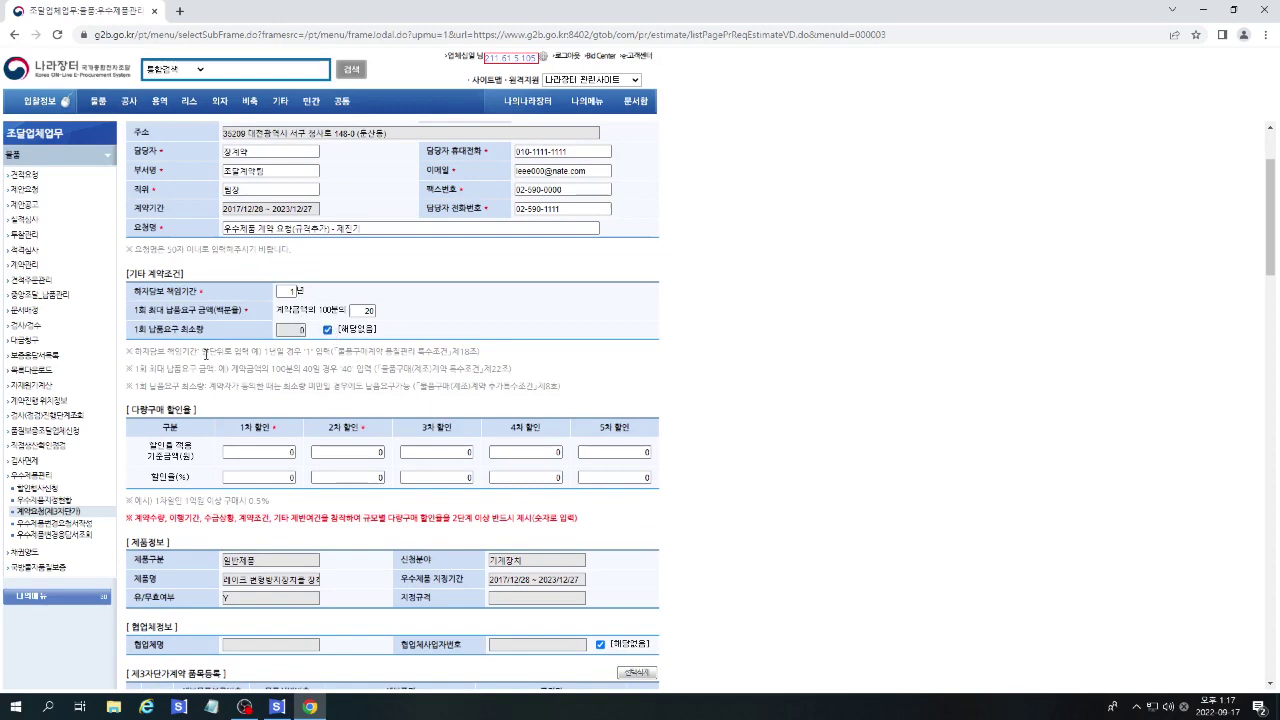
left_click_drag(127, 348, 620, 400)
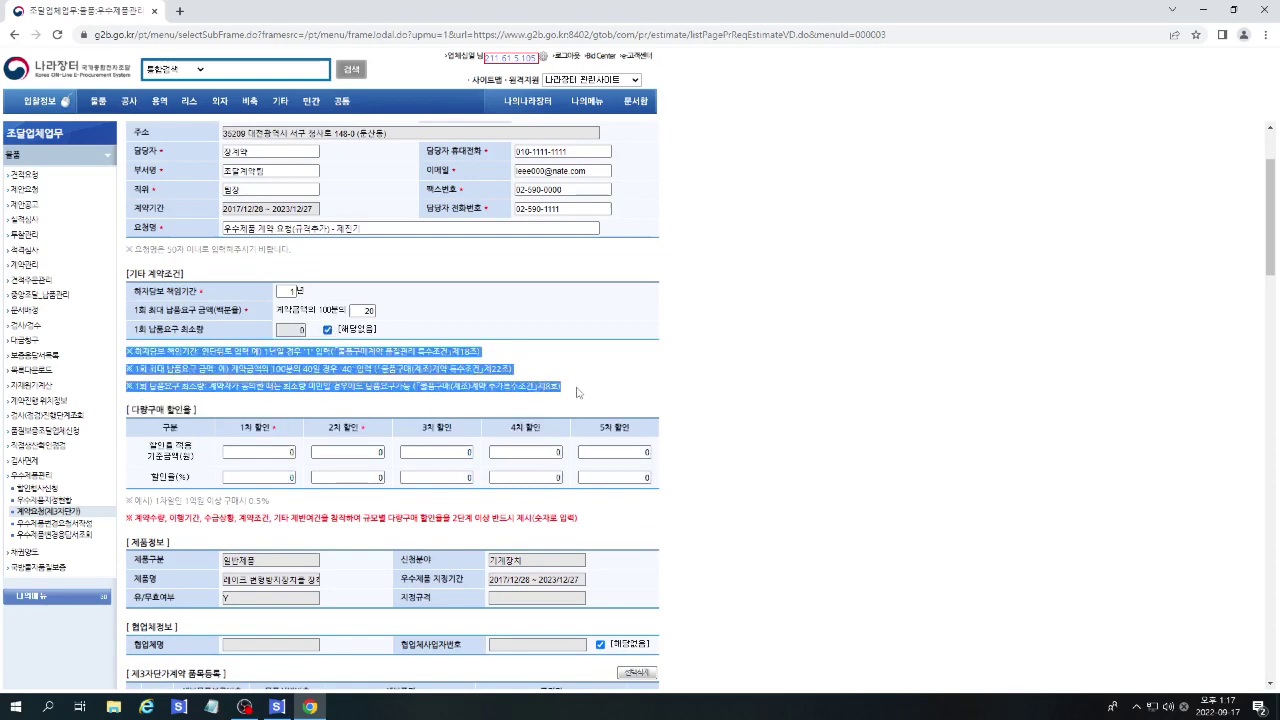
left_click(637, 395)
scroll(635, 393, "down", 1)
scroll(635, 393, "down", 2)
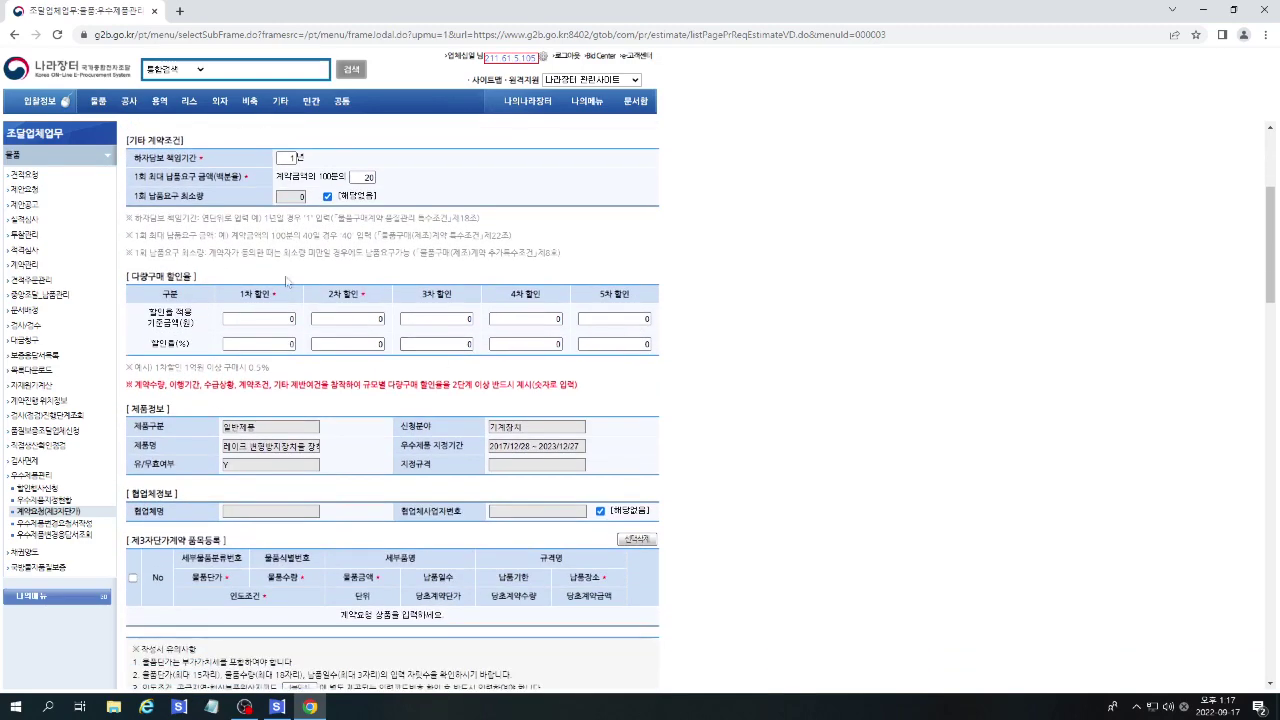
left_click(257, 318)
Complete the 5% first-tier rate and the second tier: 10% from 1,000,000,000 won.
left_click(289, 343)
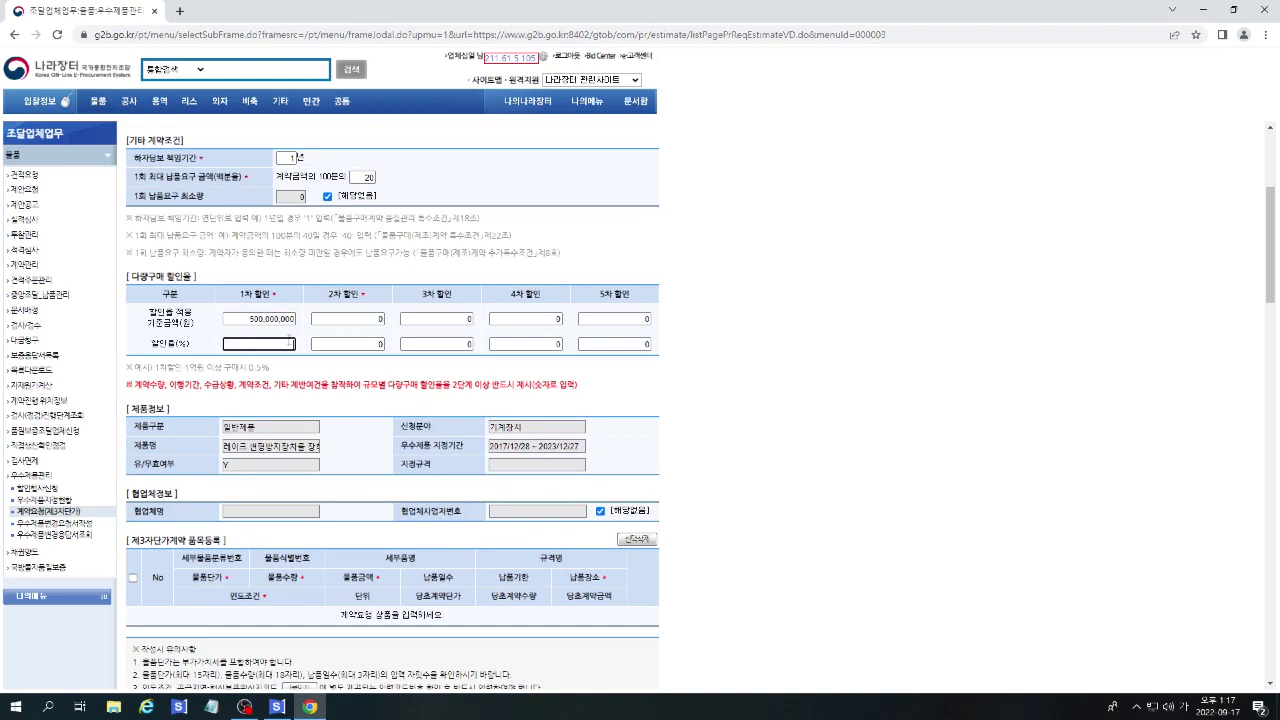
left_click(363, 320)
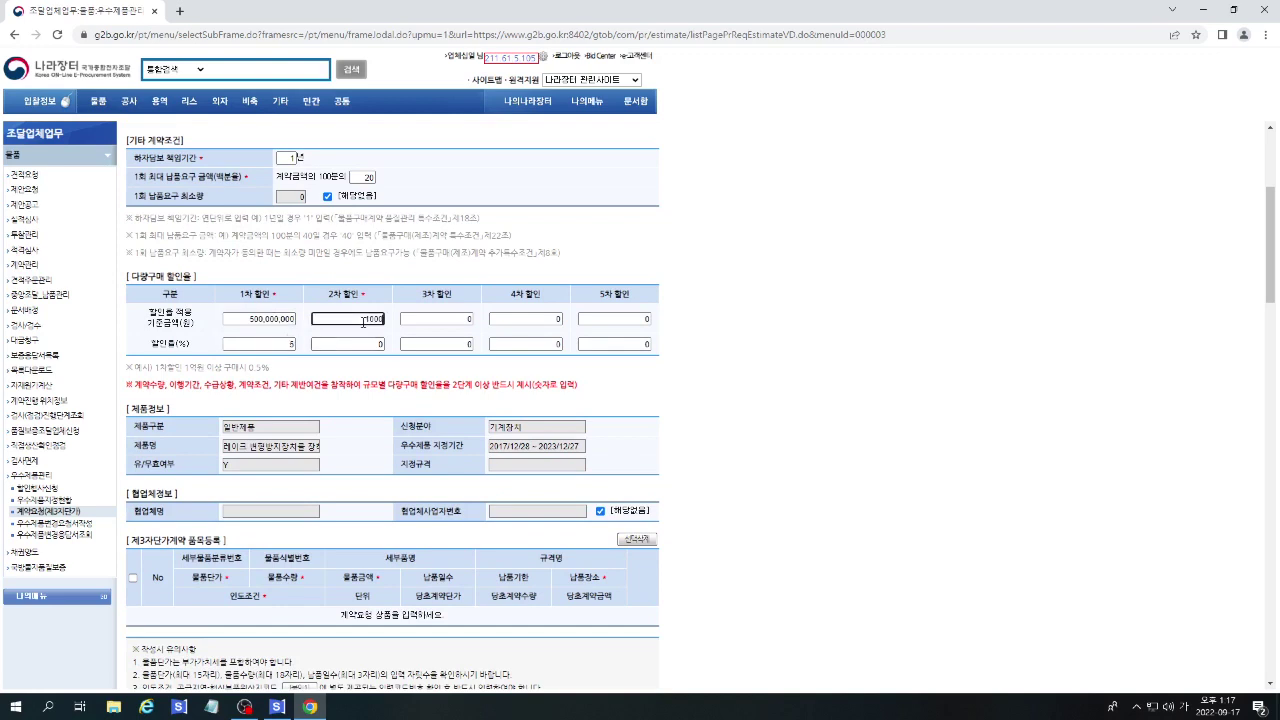
type("1000000000")
key("Tab")
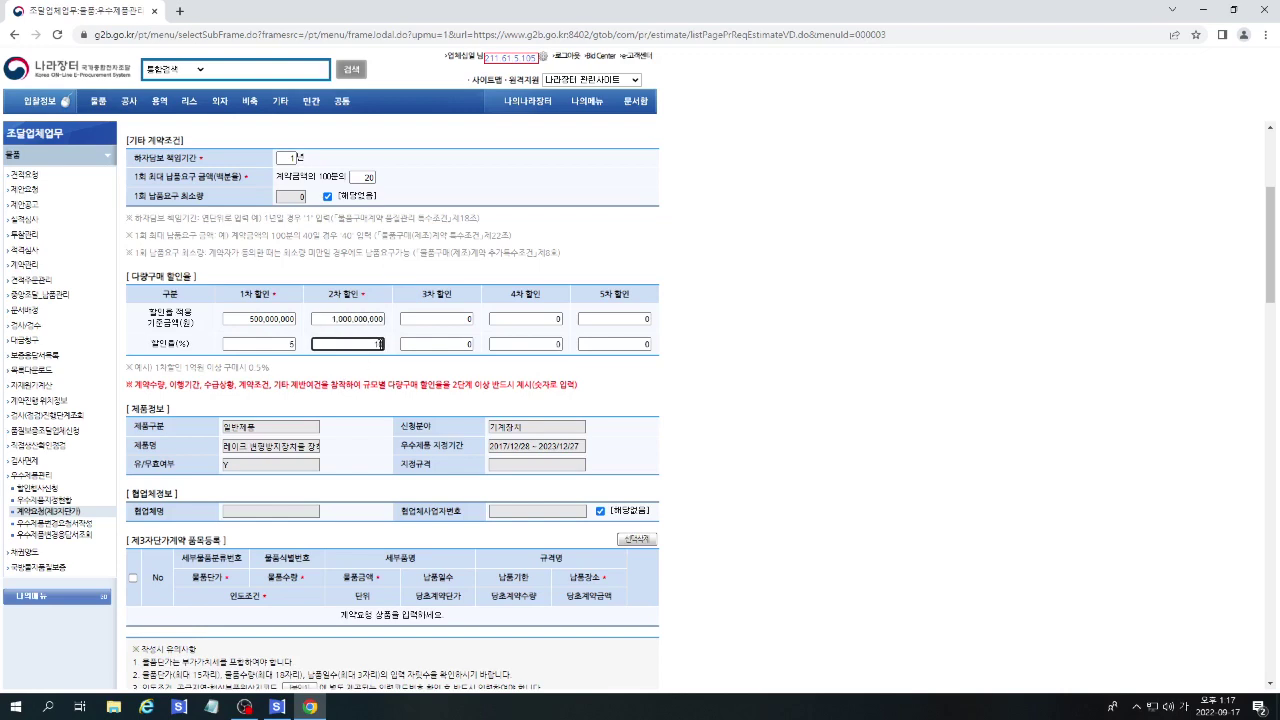
type("10")
left_click(657, 455)
scroll(657, 455, "down", 1)
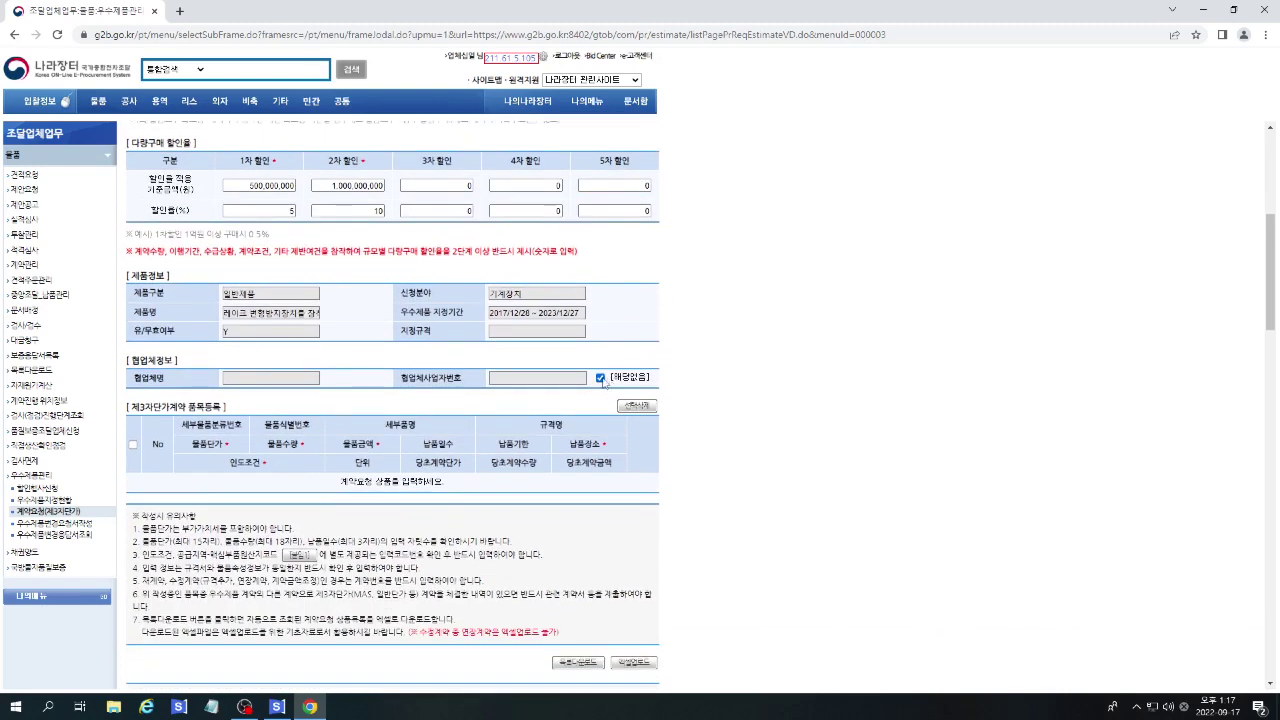
Keep the partner company marked not applicable and download the 품목1 (4).xlsx code workbook.
left_click(601, 378)
left_click(640, 381)
scroll(752, 385, "down", 1)
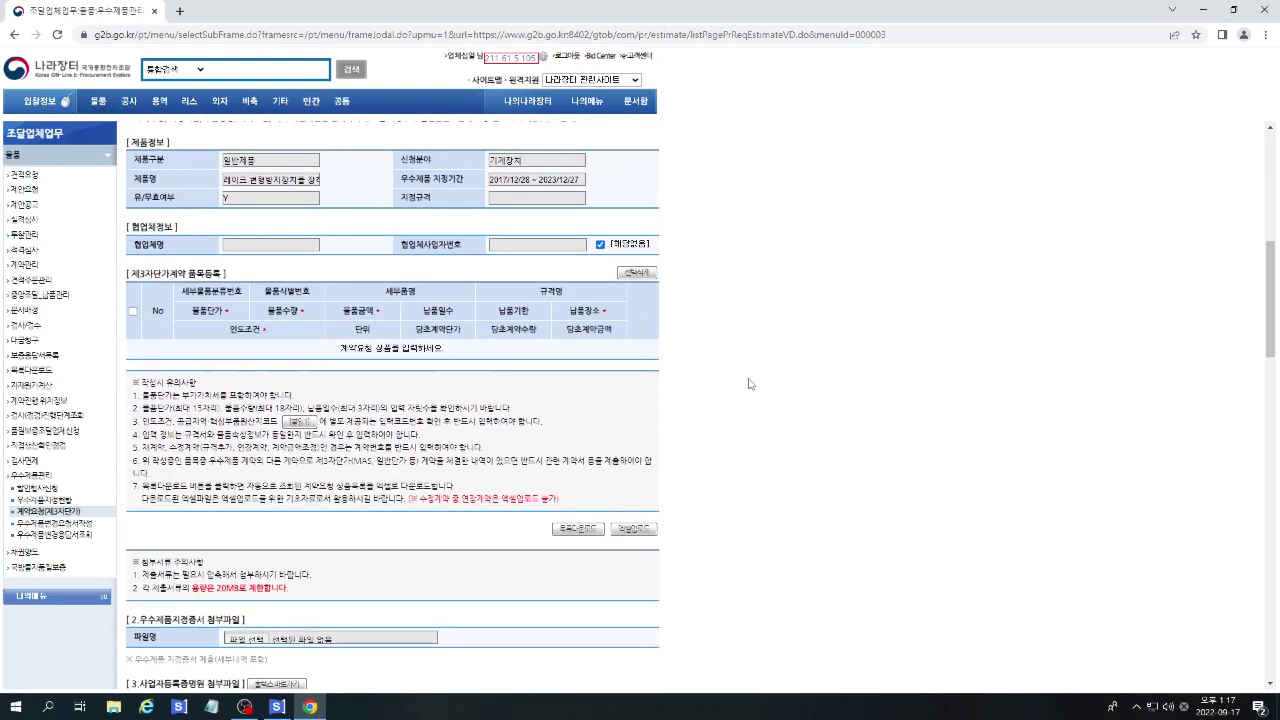
left_click(310, 427)
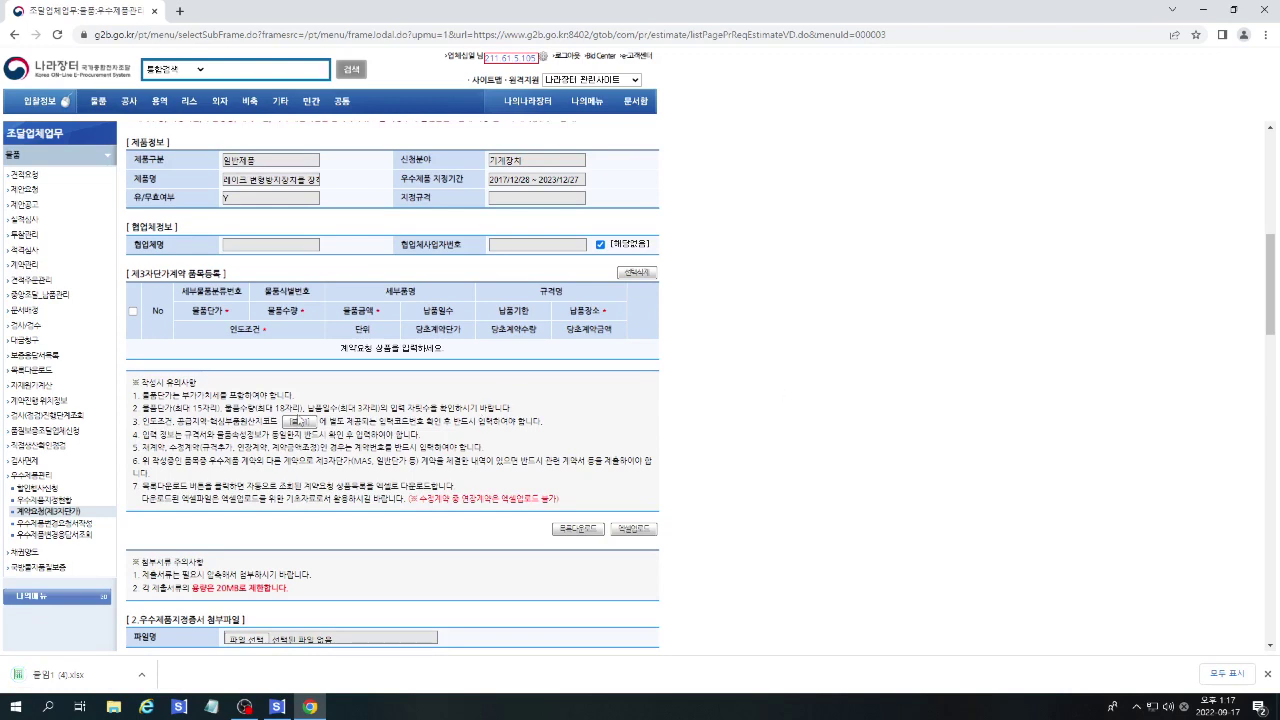
left_click(158, 674)
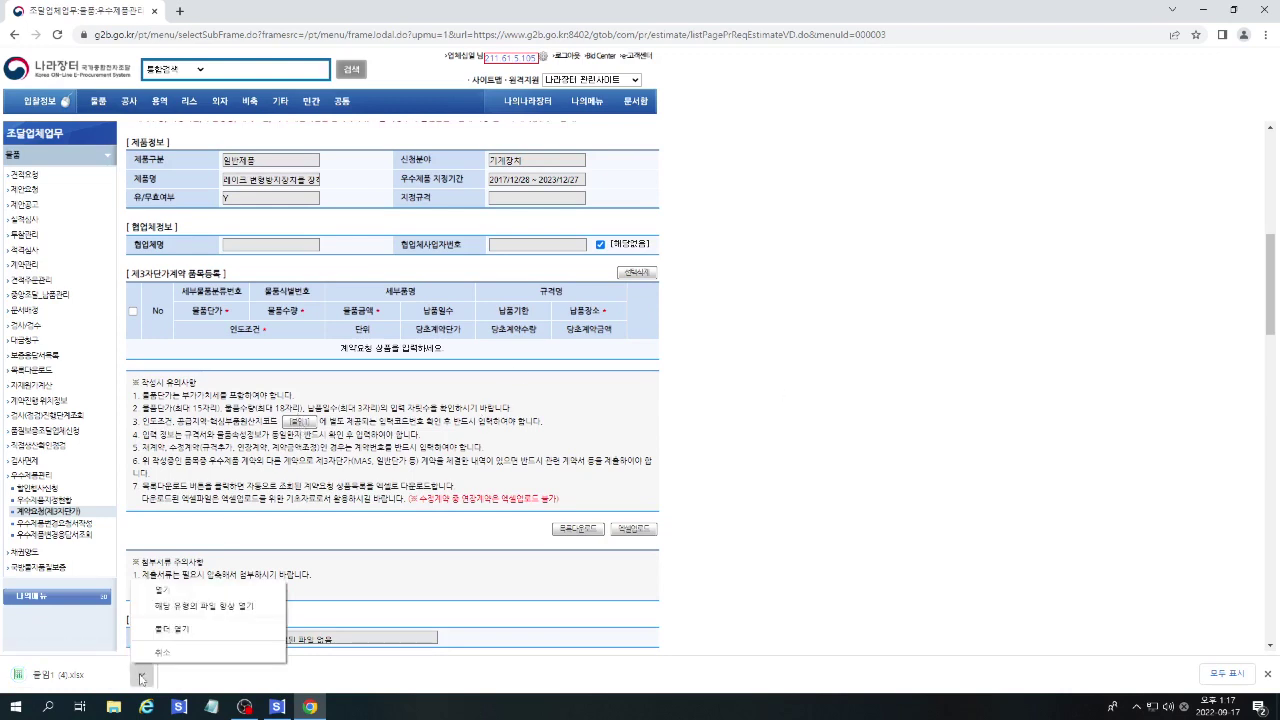
Open 품목1 (4).xlsx, browse its 양식, 분임1 and 작성예시 sheets, then close Excel Viewer.
left_click(188, 598)
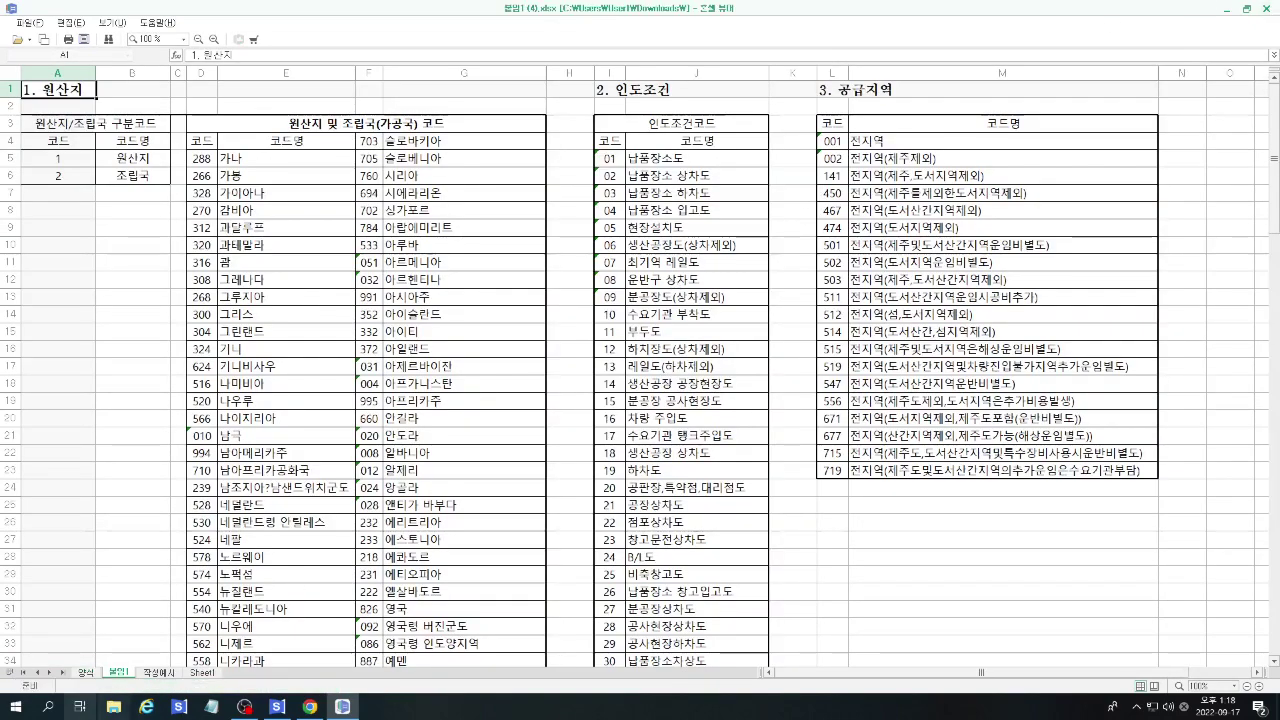
left_click(90, 674)
left_click(116, 673)
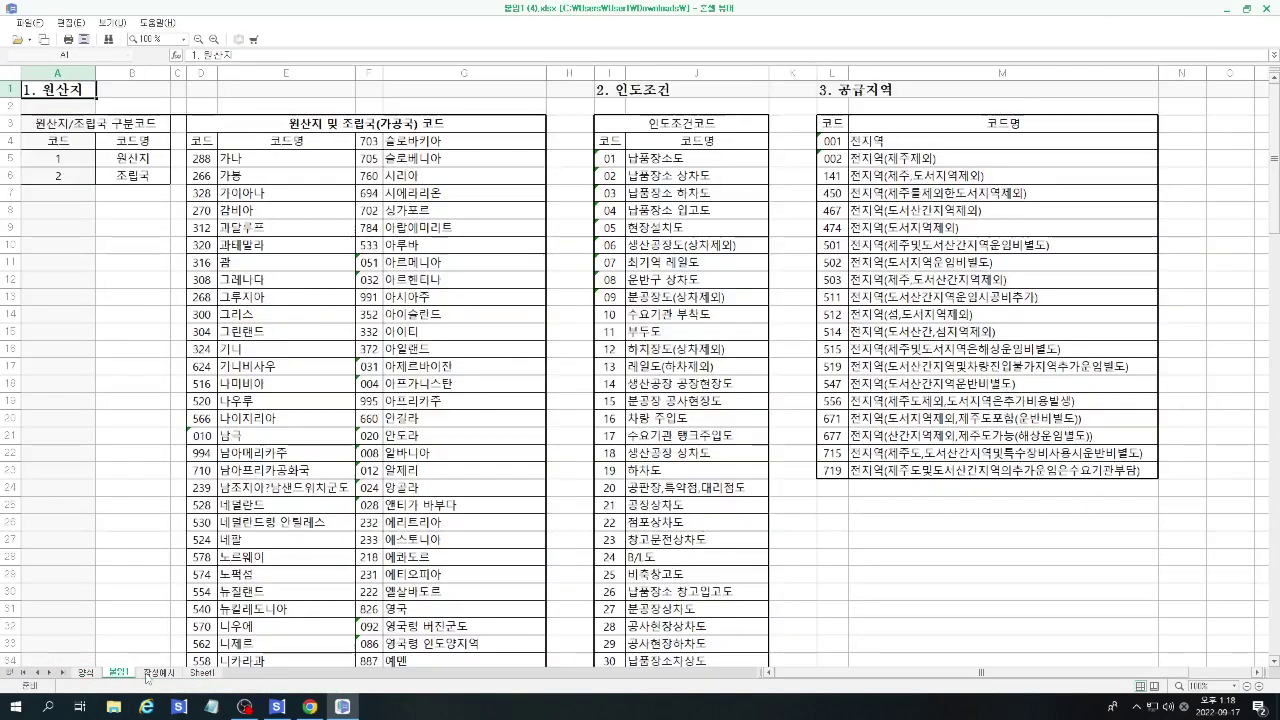
left_click(158, 672)
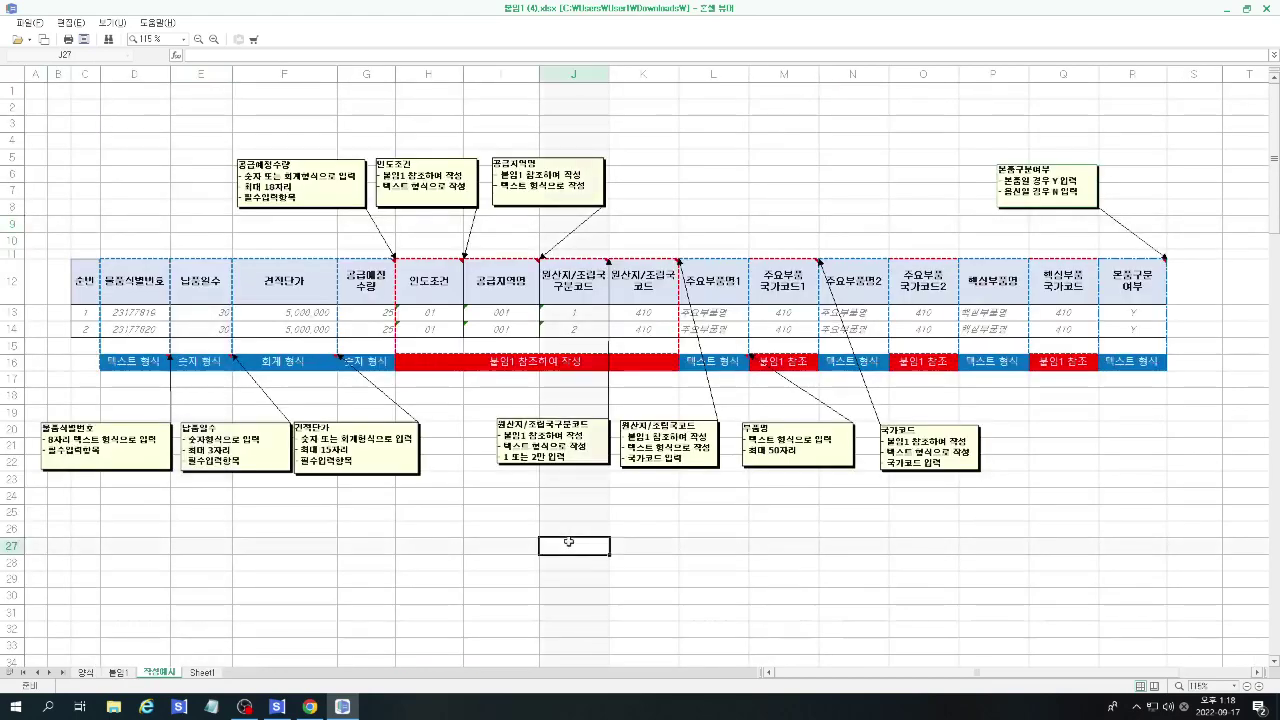
left_click(1264, 9)
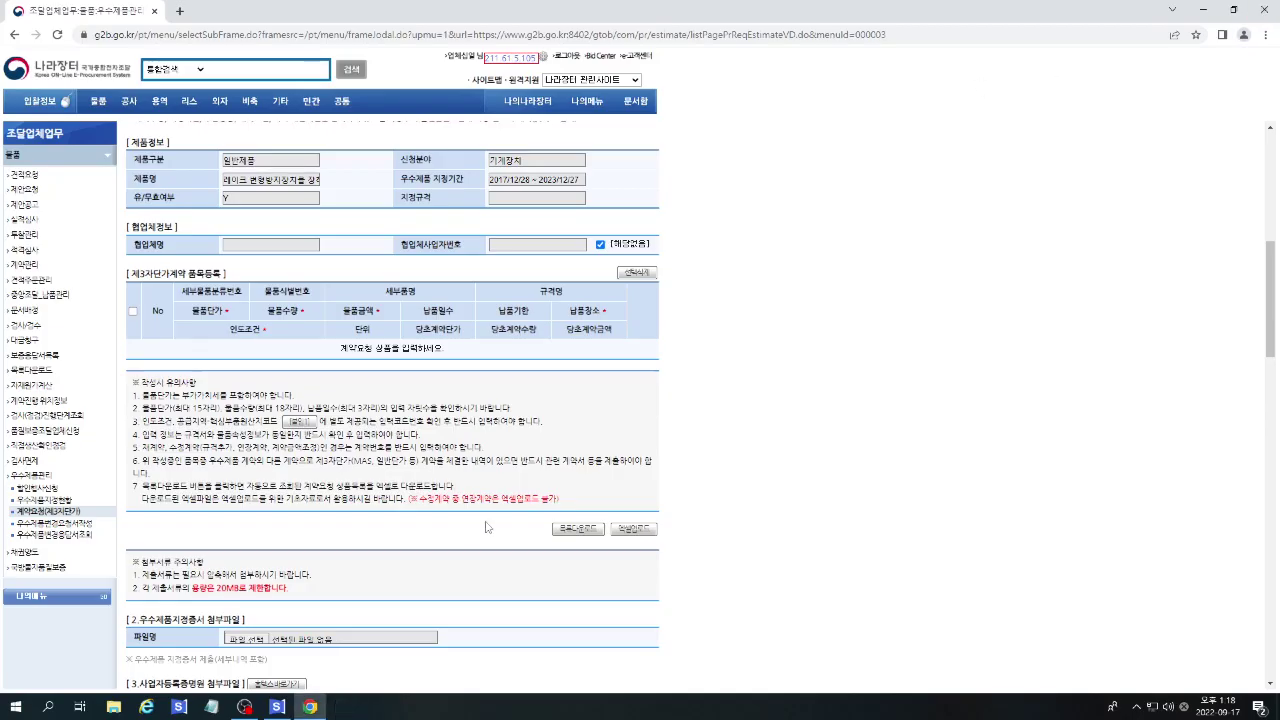
Download and open the 우수제품 계약정보 목록 template, check its empty headers, then close it.
scroll(627, 427, "down", 2)
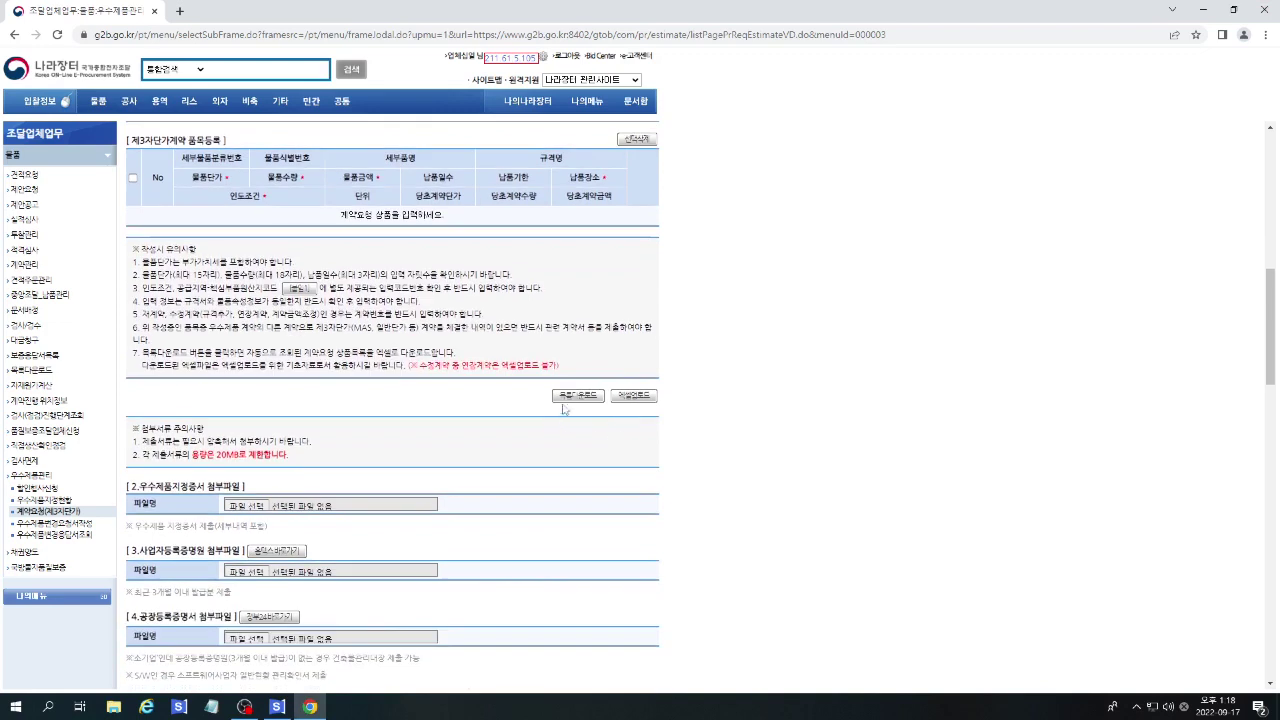
left_click(566, 399)
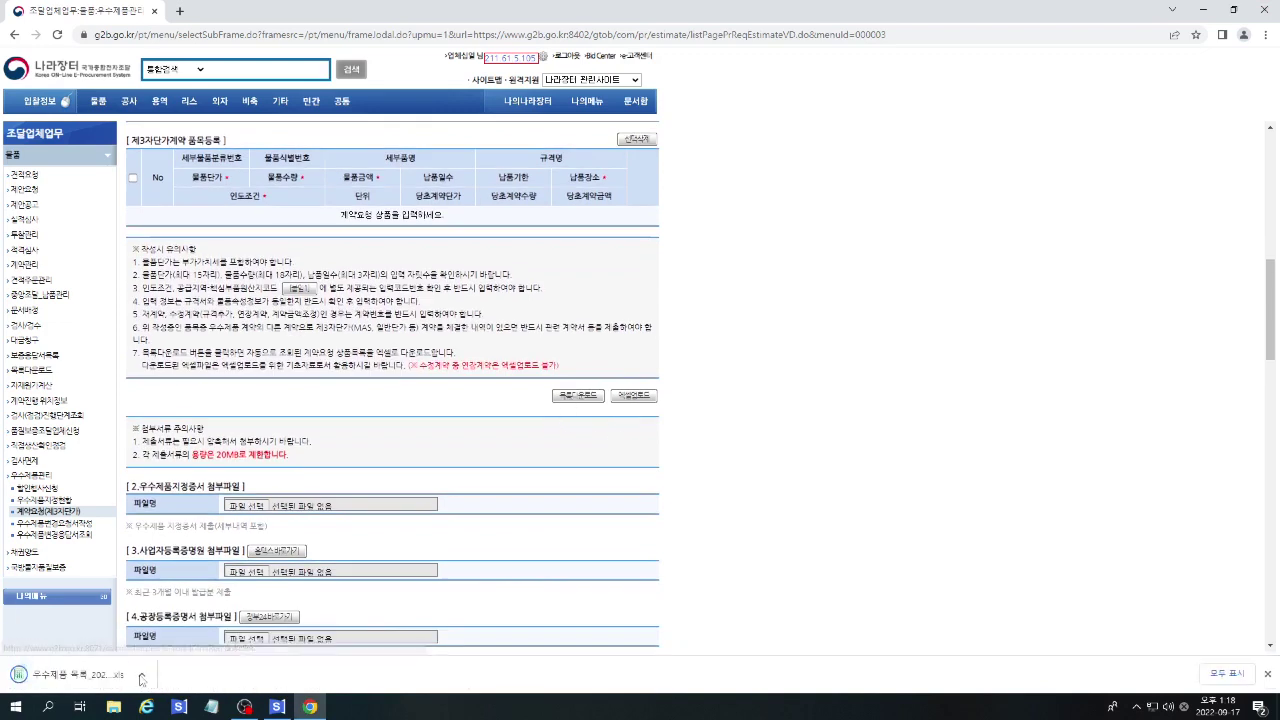
left_click(141, 674)
left_click(175, 583)
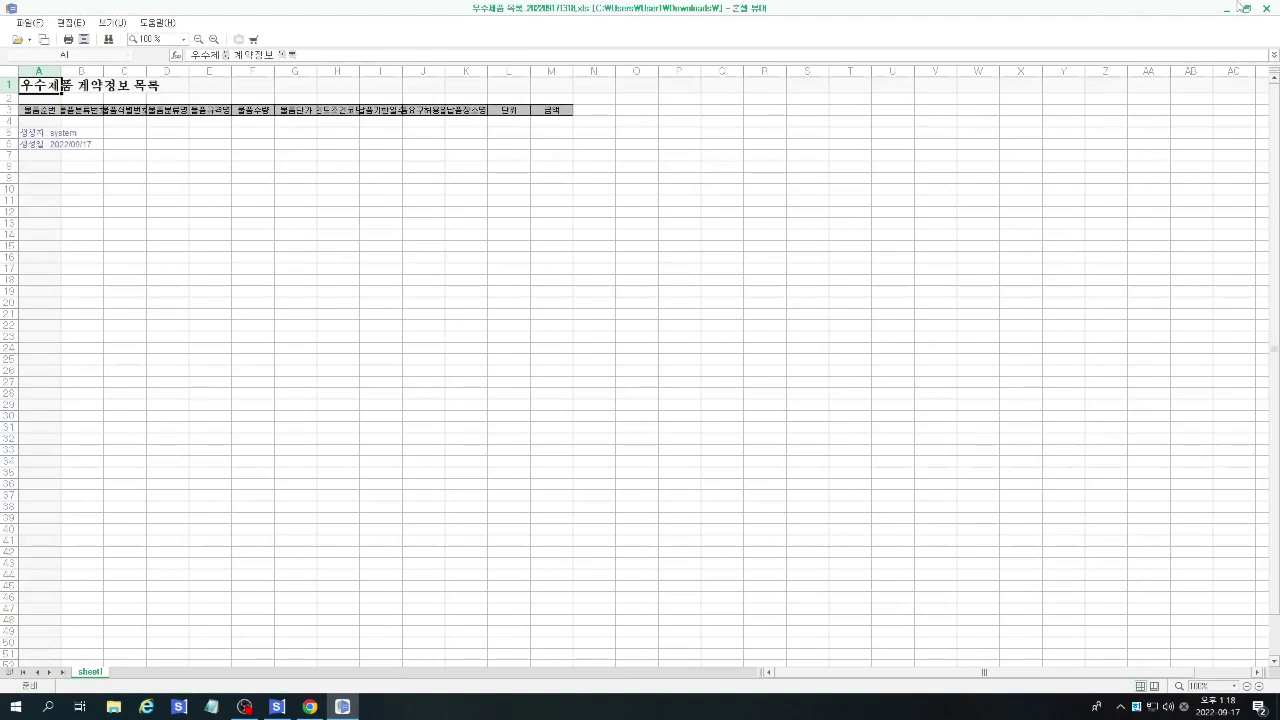
left_click(1267, 9)
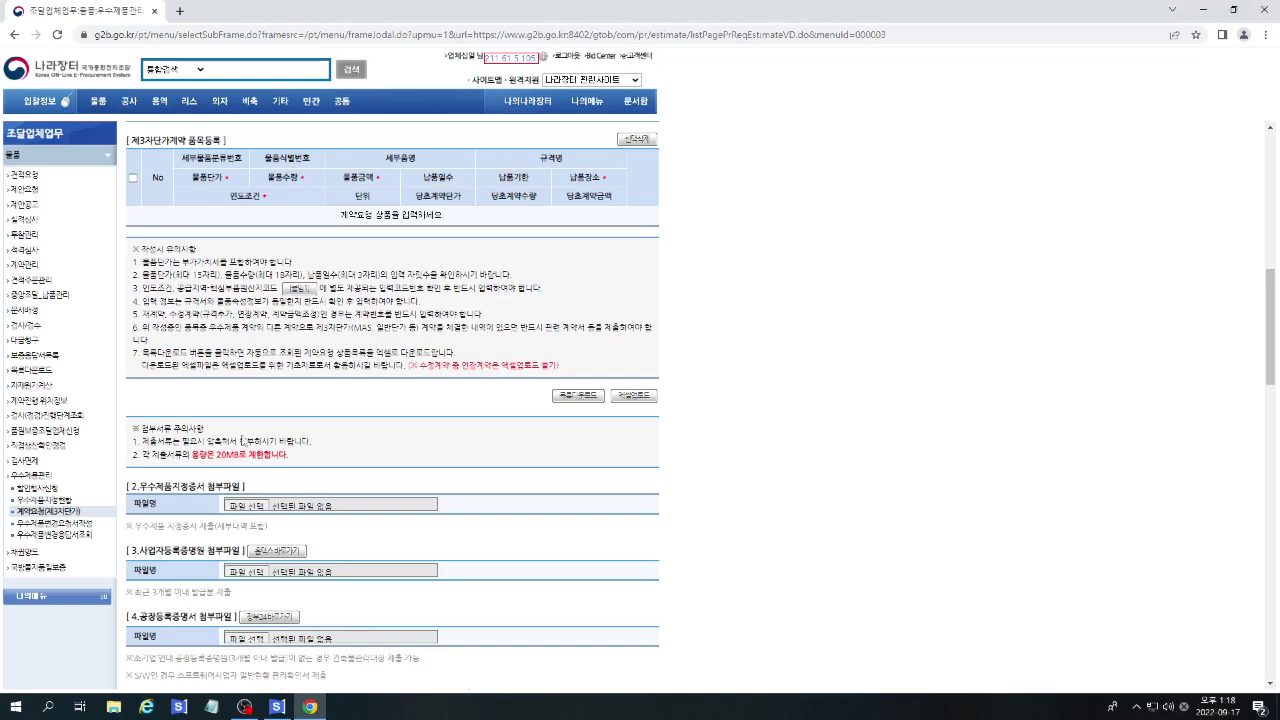
Upload 엑셀업로드_제신기.xlsx and apply its 155 products, overwriting the earlier item list.
left_click(631, 397)
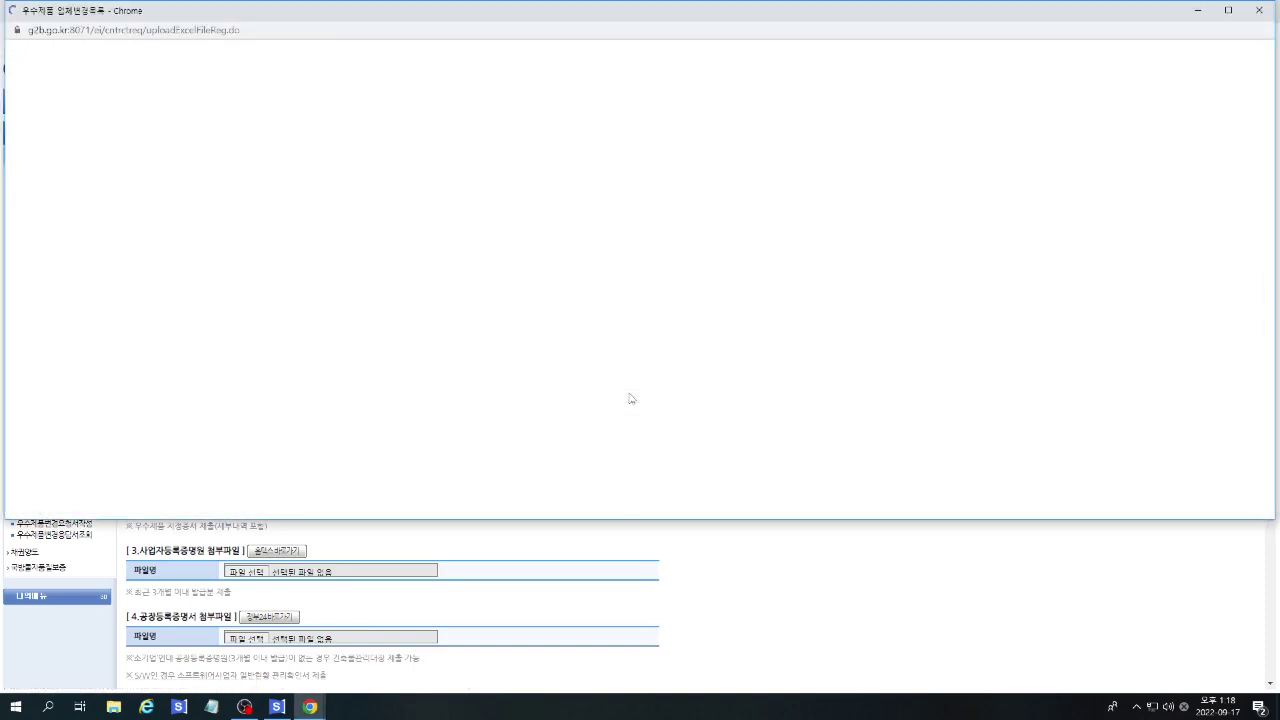
left_click(80, 160)
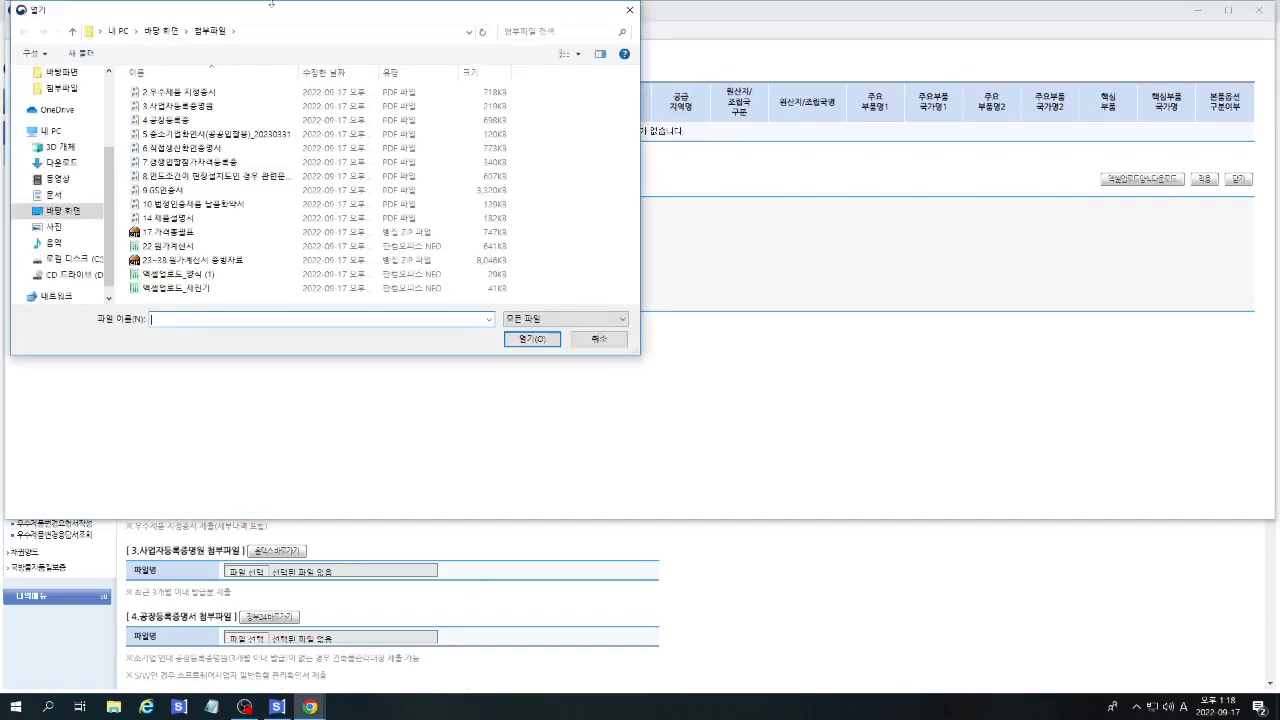
double_click(168, 288)
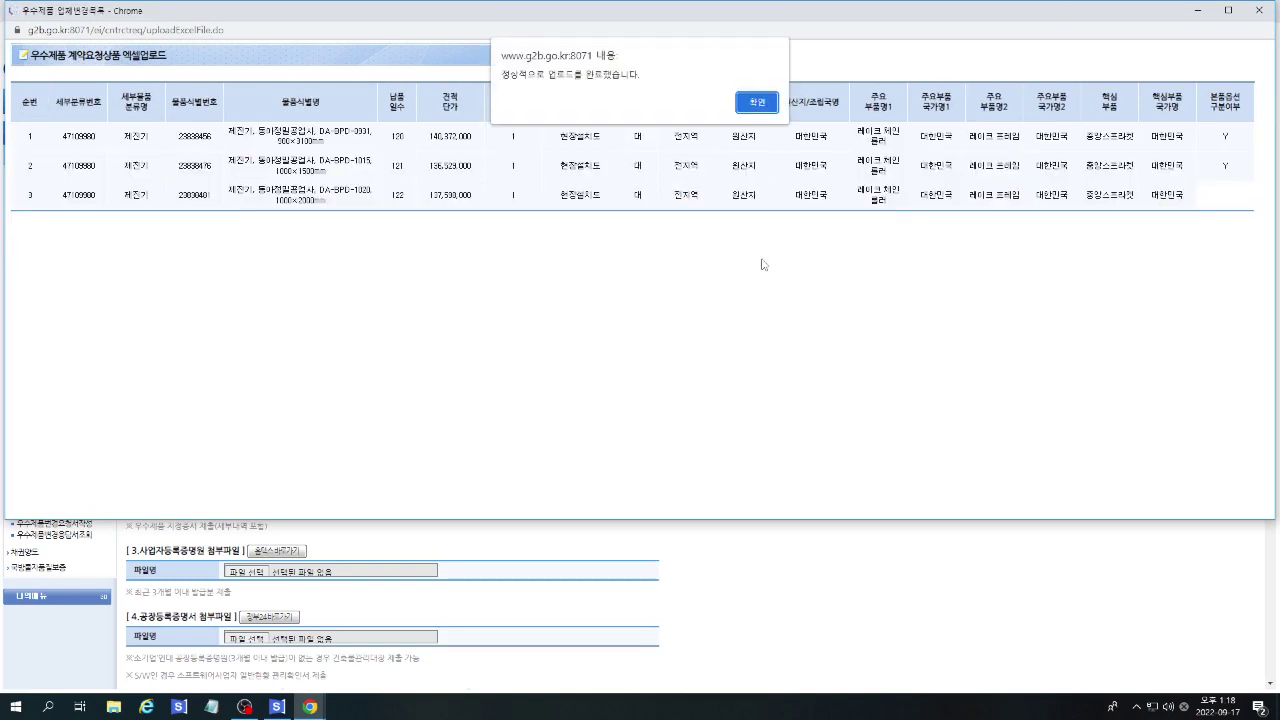
left_click(756, 103)
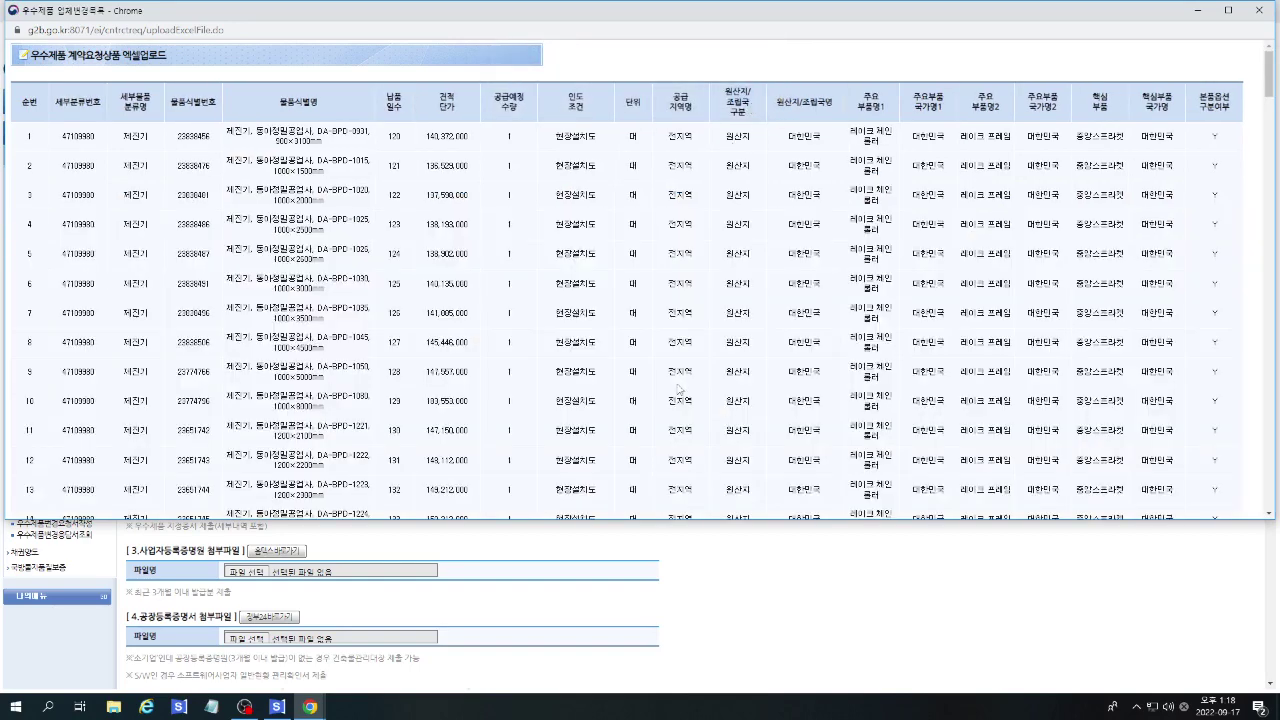
scroll(738, 387, "down", 4)
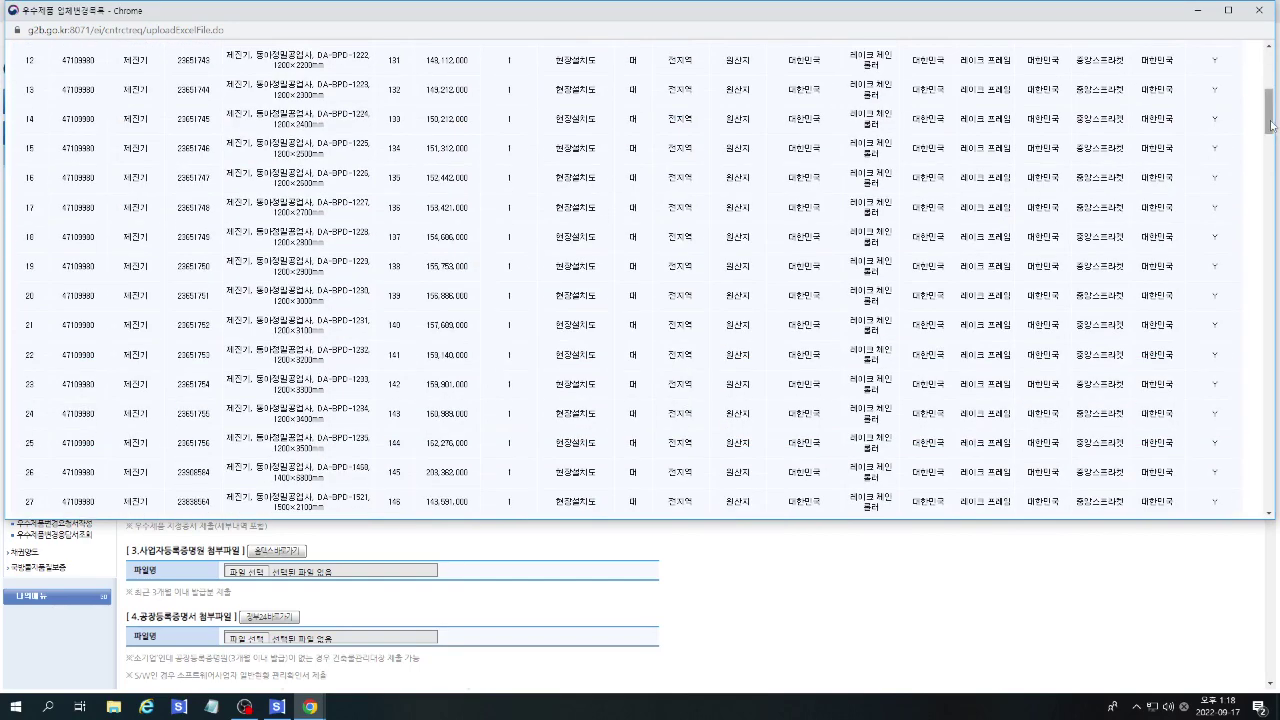
left_click_drag(1272, 132, 1243, 519)
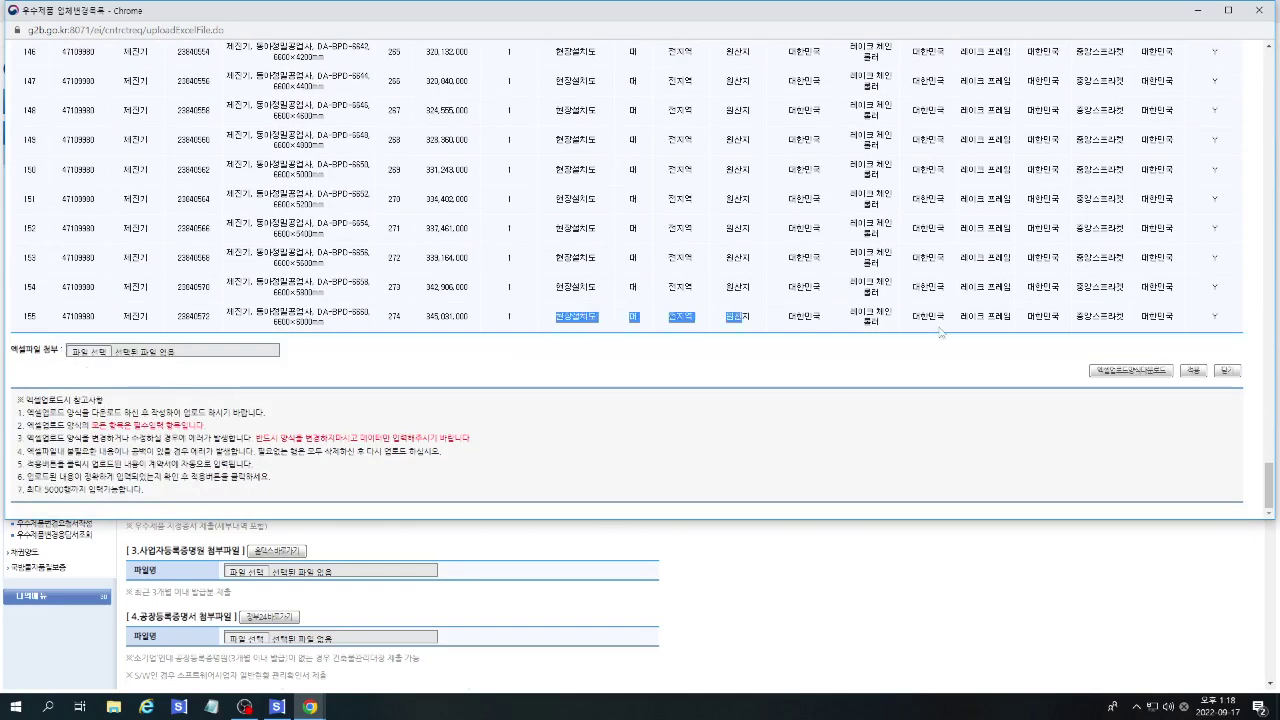
left_click(1197, 370)
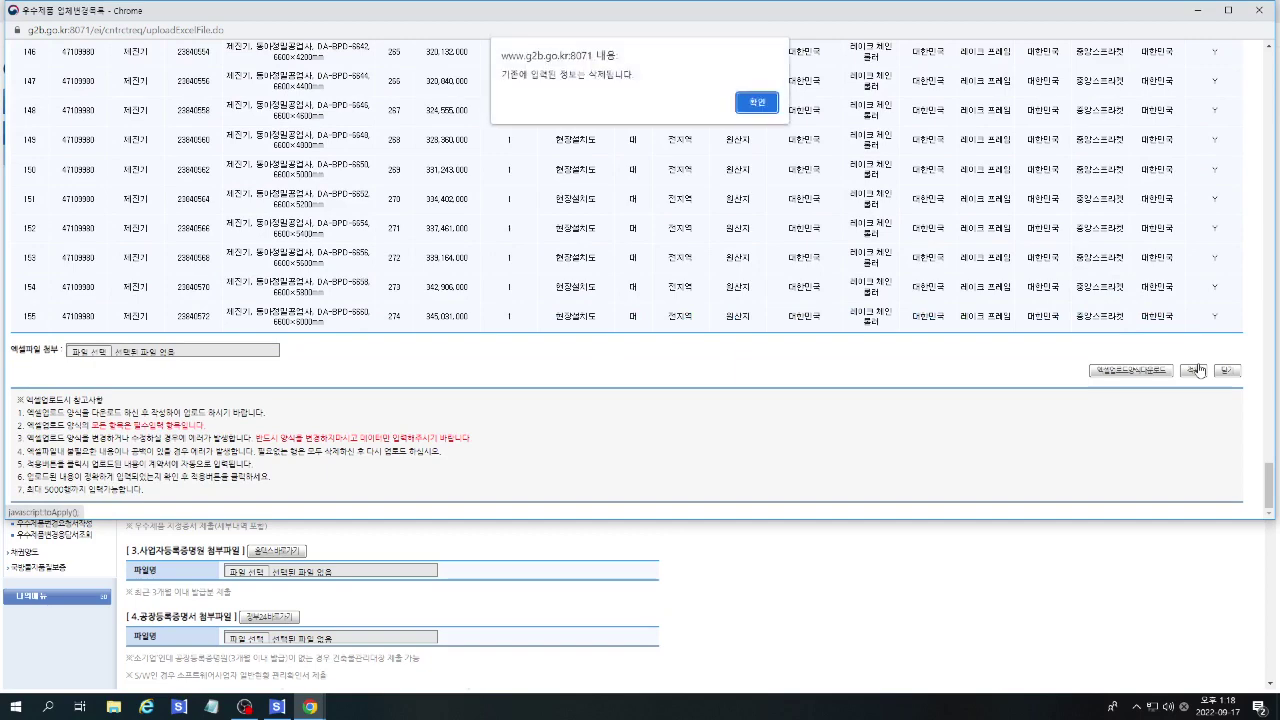
left_click(755, 106)
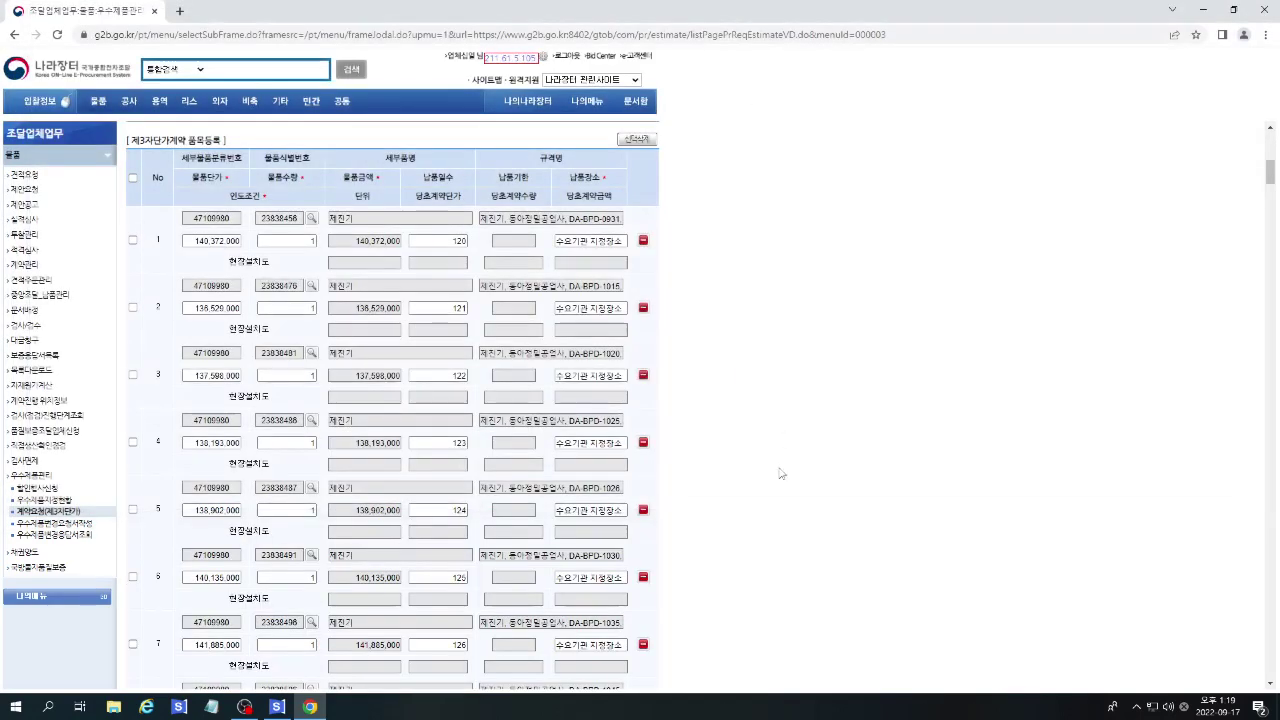
Attach the 2.우수제품 지정증서, 3.사업자등록증명원 and 4.공장등록증 PDFs in sections 2–4.
left_click_drag(1271, 177, 1250, 598)
scroll(891, 457, "down", 4)
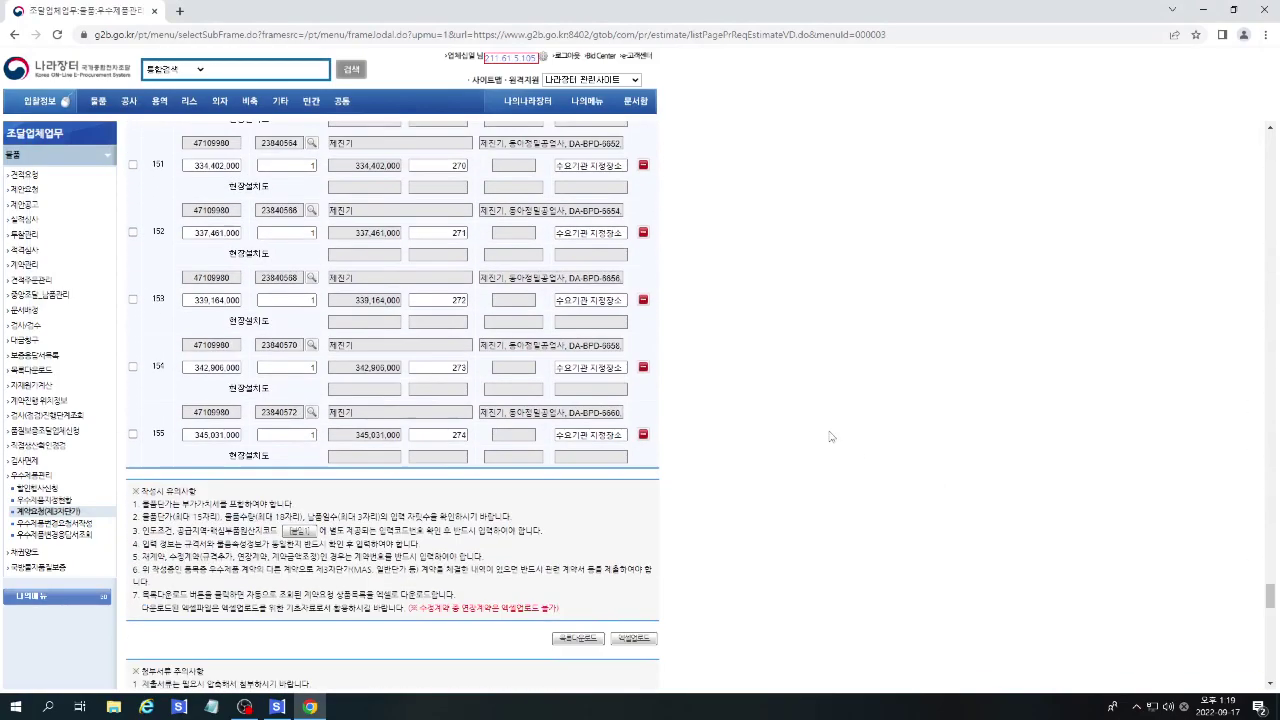
scroll(1030, 515, "down", 2)
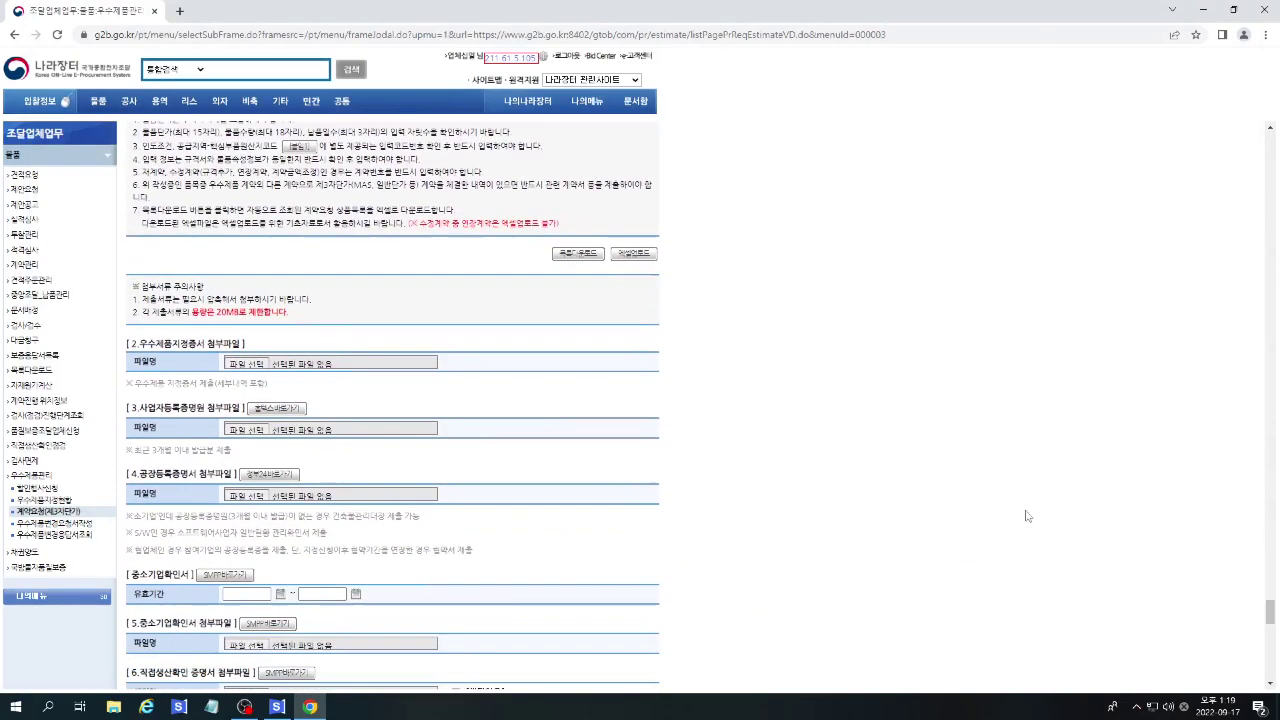
left_click(250, 349)
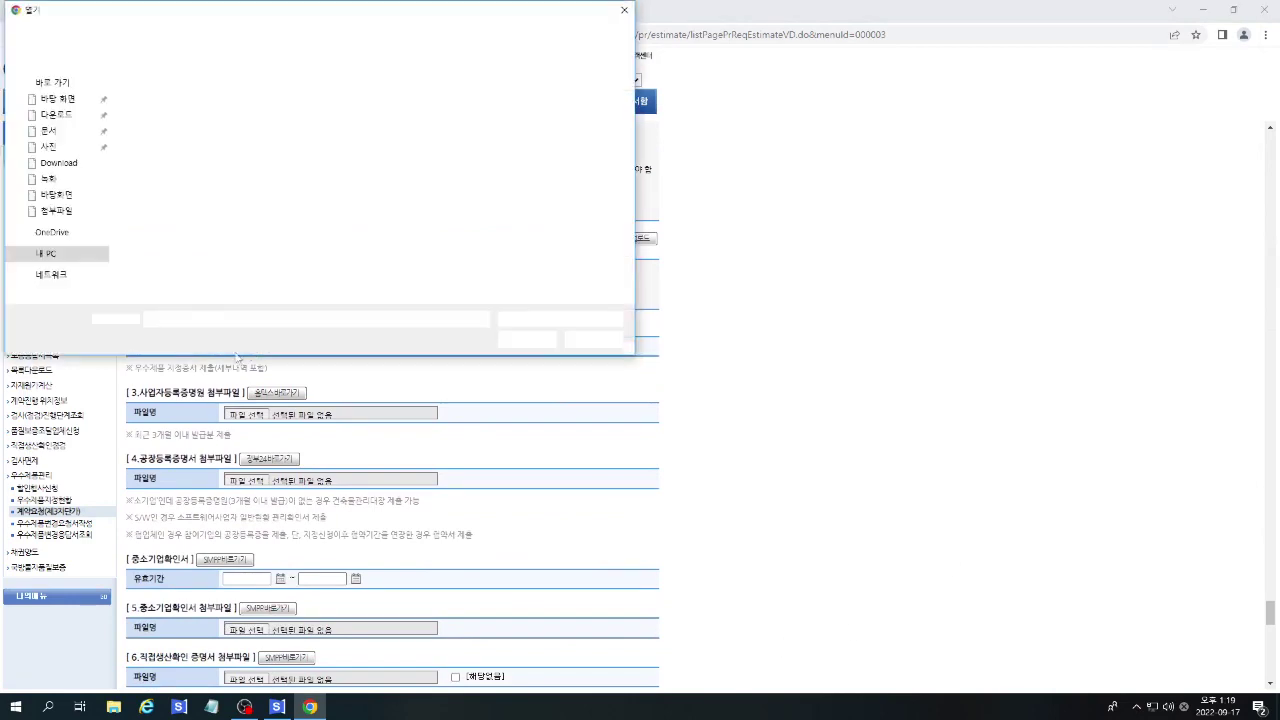
double_click(175, 91)
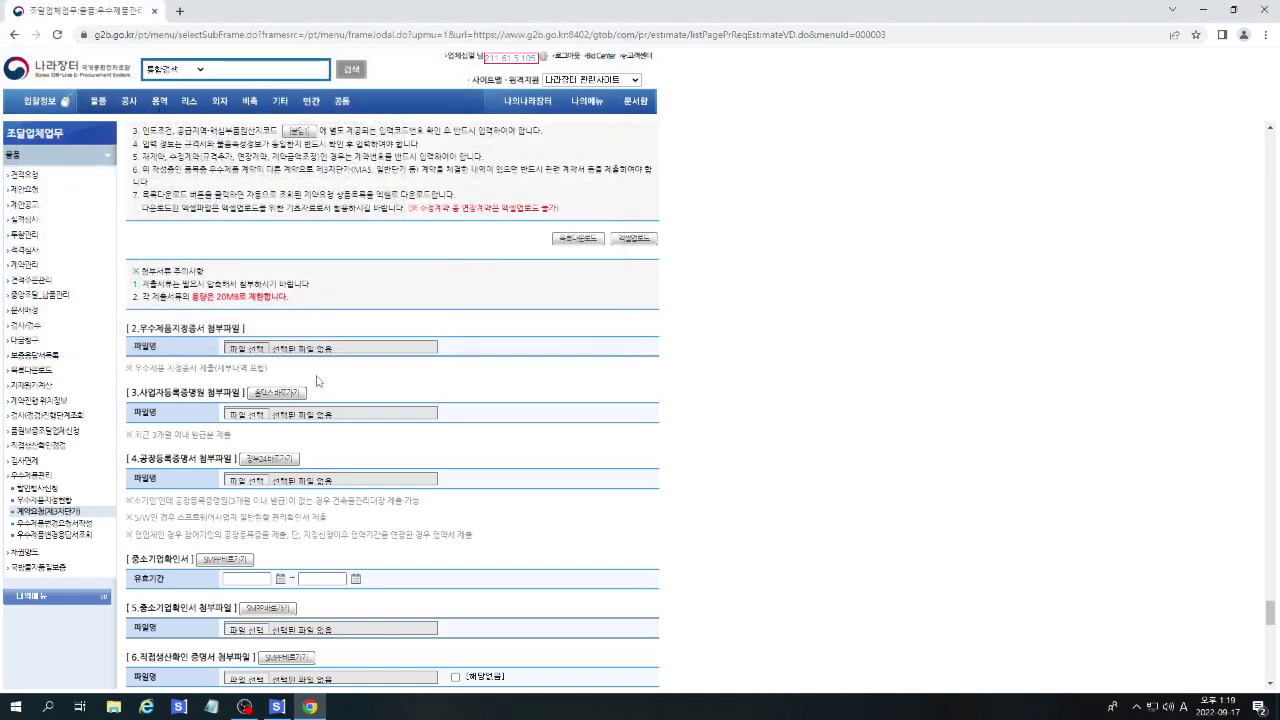
scroll(357, 390, "down", 1)
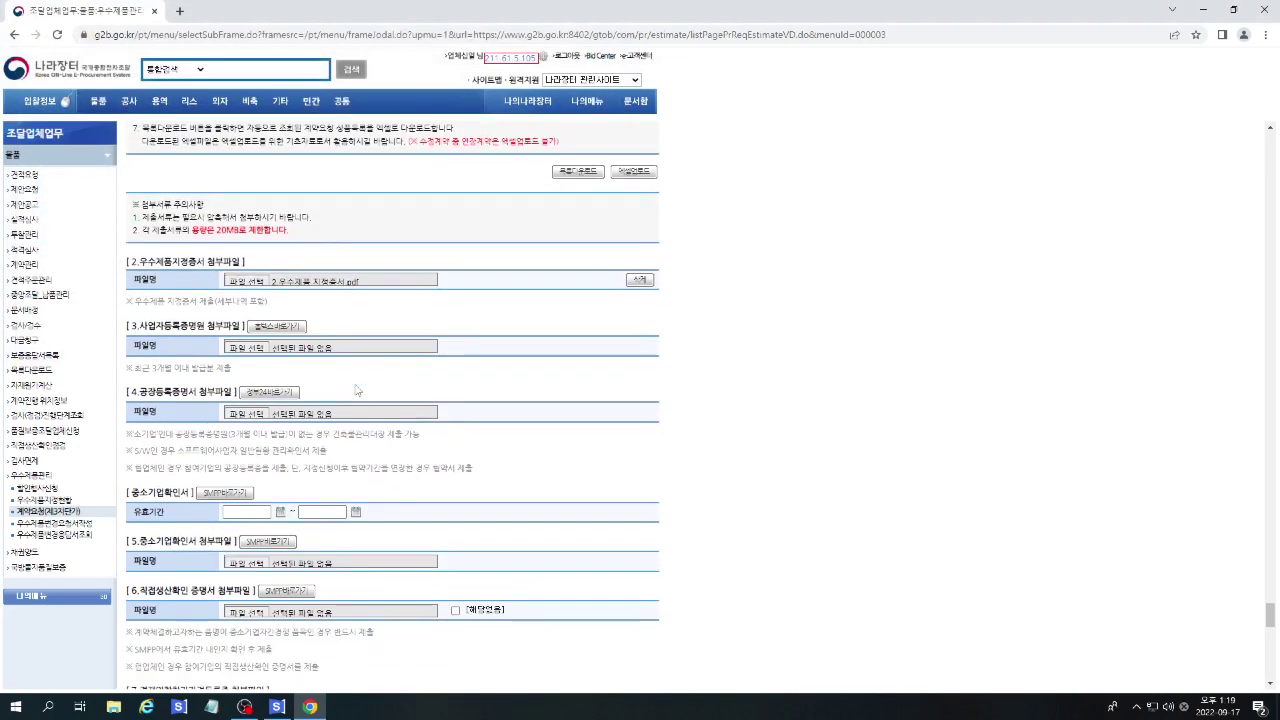
left_click(245, 349)
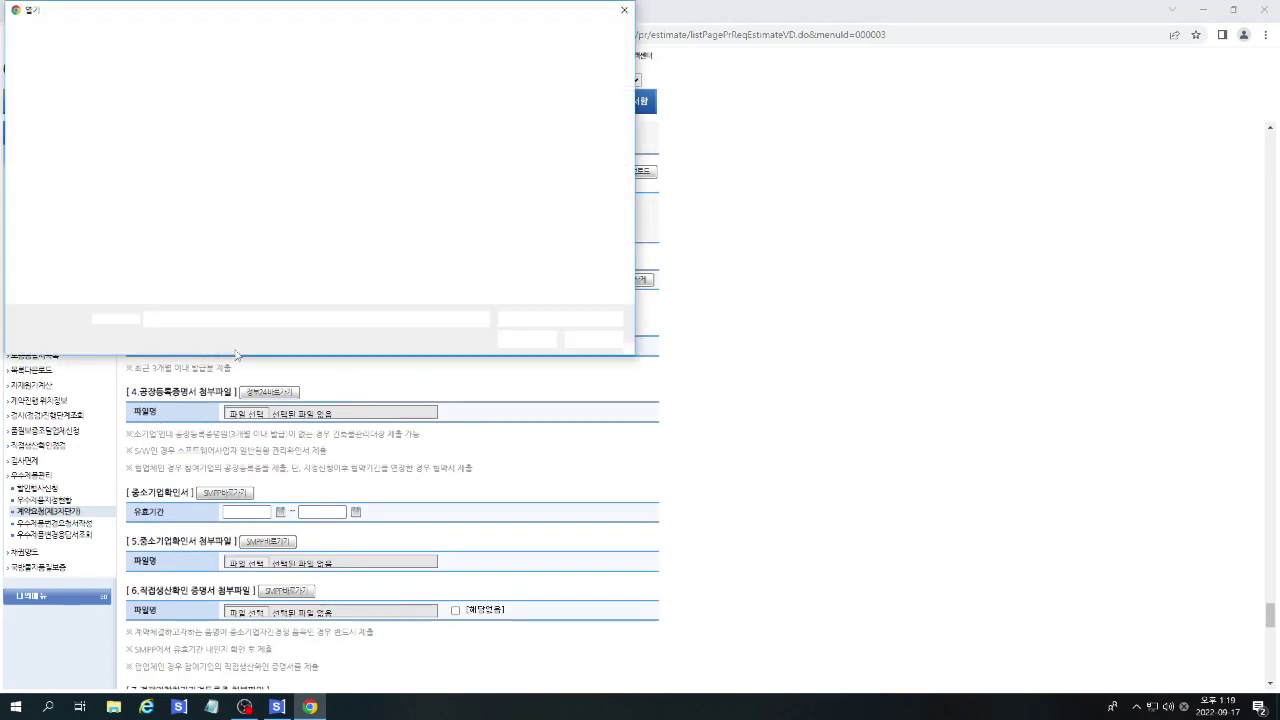
double_click(196, 108)
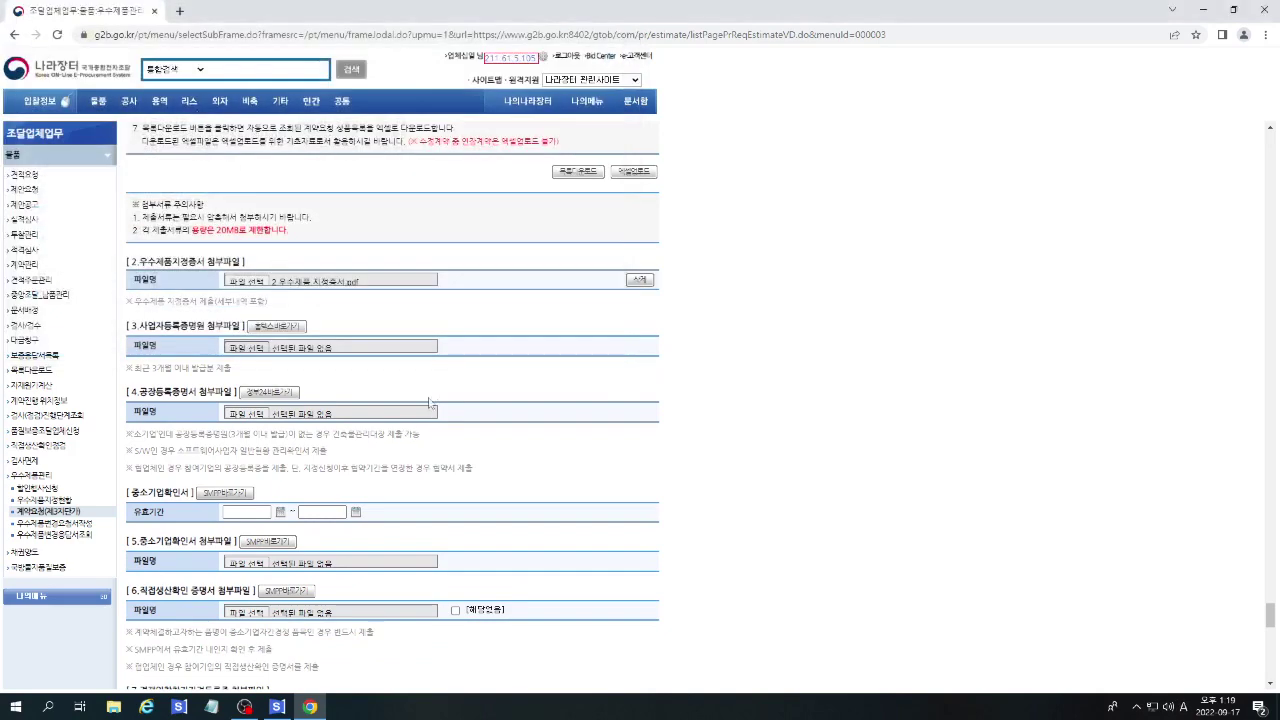
scroll(325, 254, "down", 2)
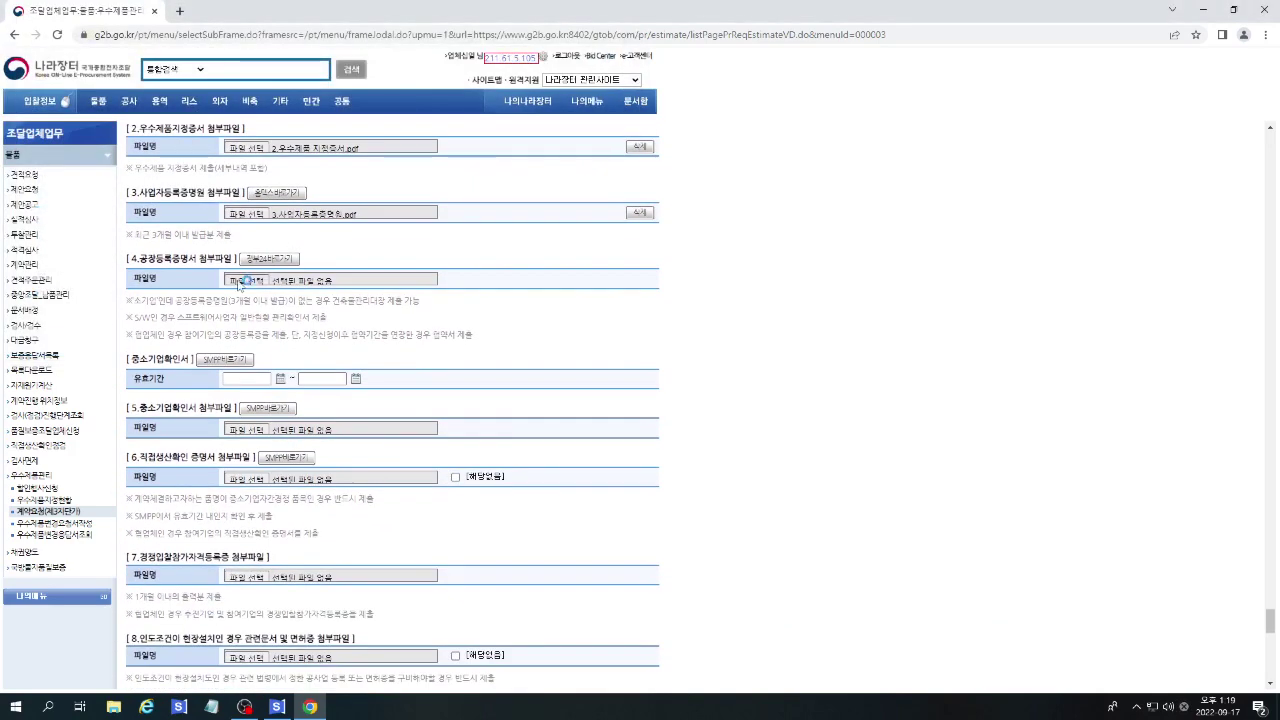
left_click(241, 282)
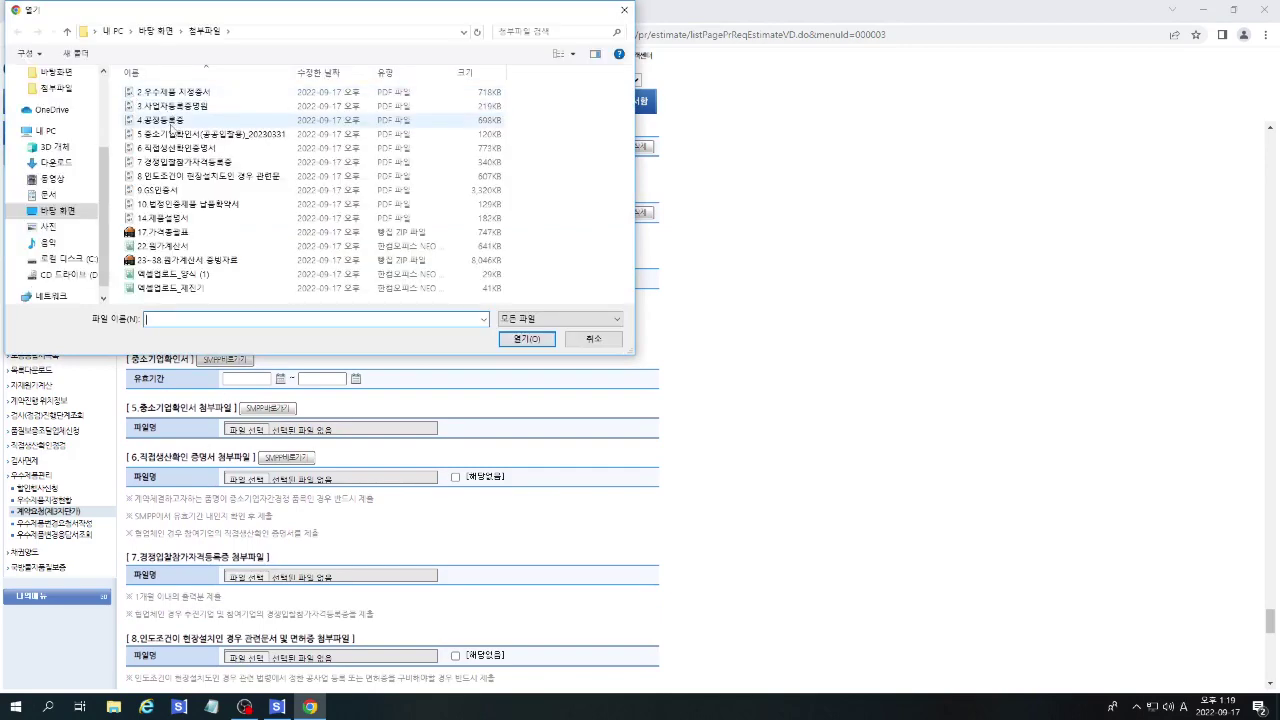
left_click_drag(237, 11, 680, 30)
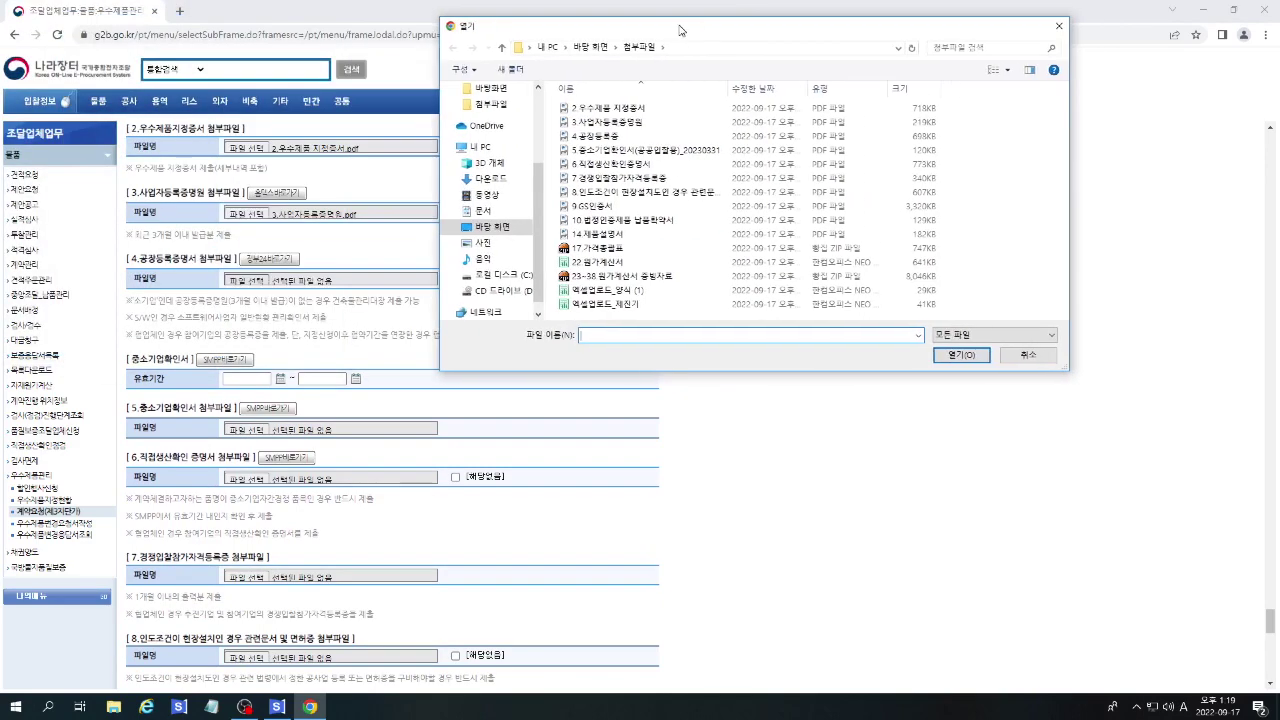
double_click(595, 135)
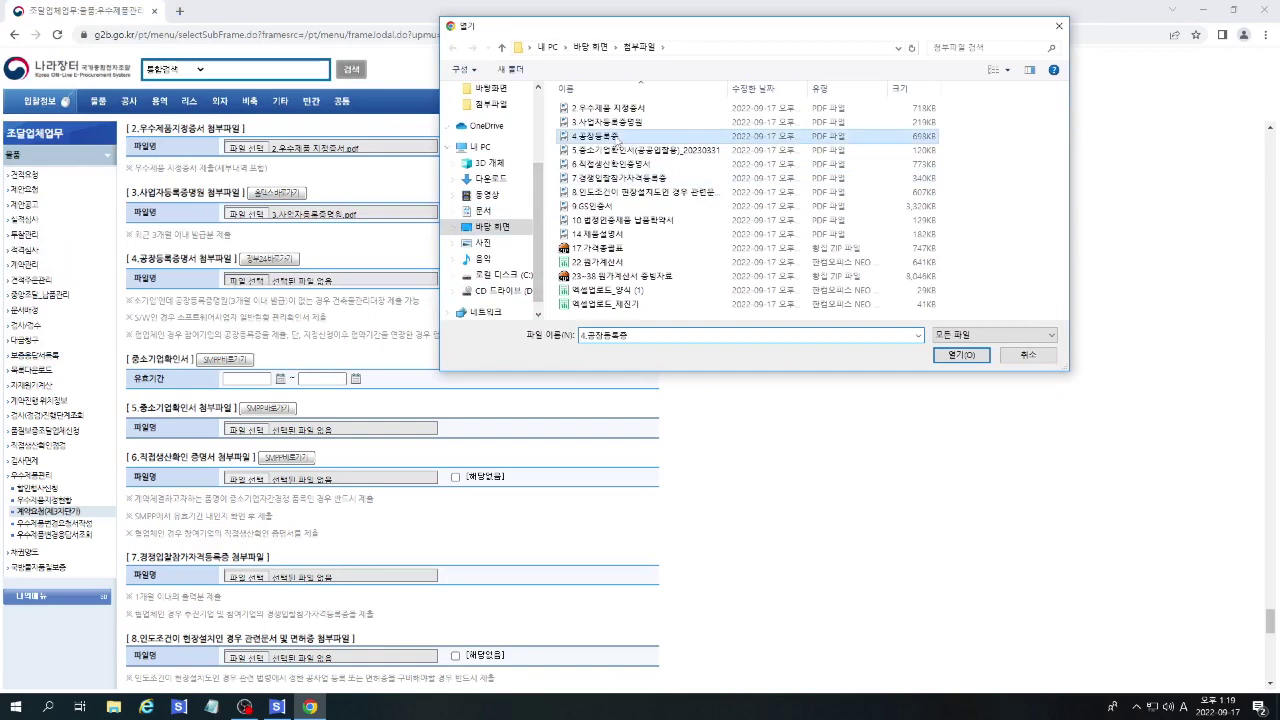
Set the SME certificate validity start date to 2022/04/01.
left_click(280, 379)
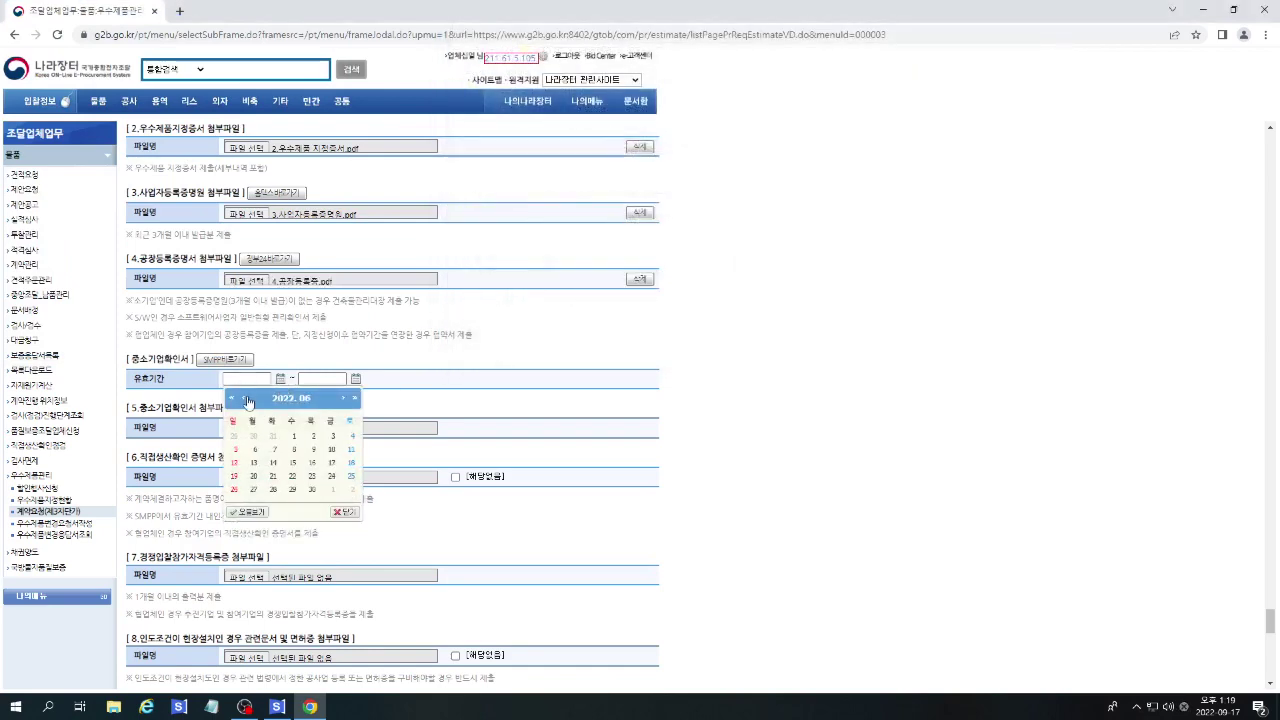
left_click(246, 399)
left_click(246, 399)
left_click(233, 399)
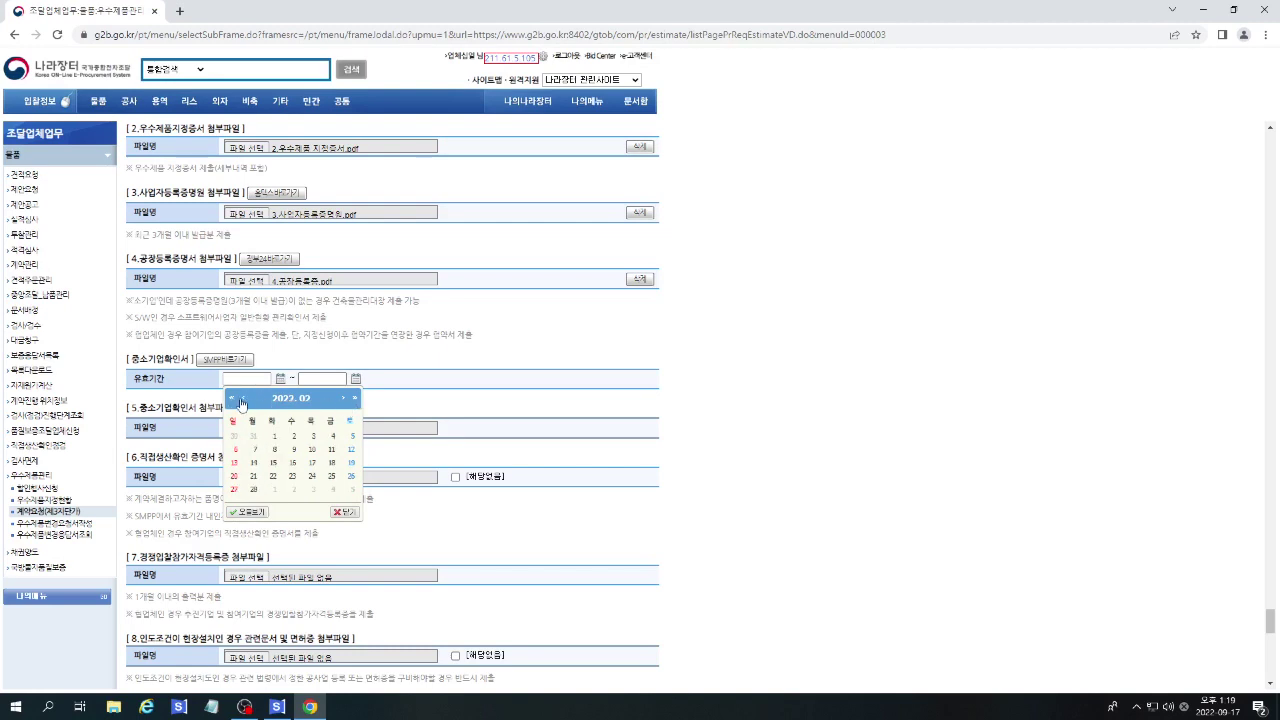
left_click(343, 399)
left_click(346, 400)
left_click(331, 437)
Set the validity end date to 2023/03/31 and begin attaching the SME confirmation file.
left_click(355, 380)
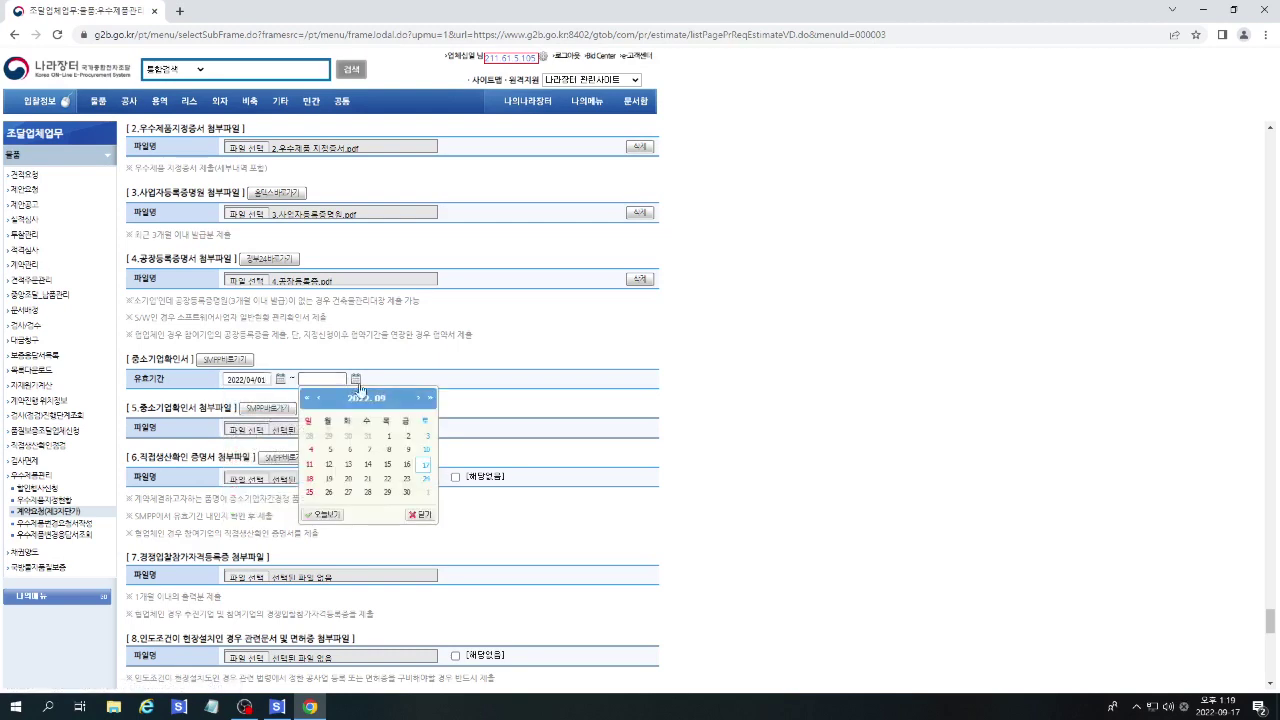
left_click(430, 398)
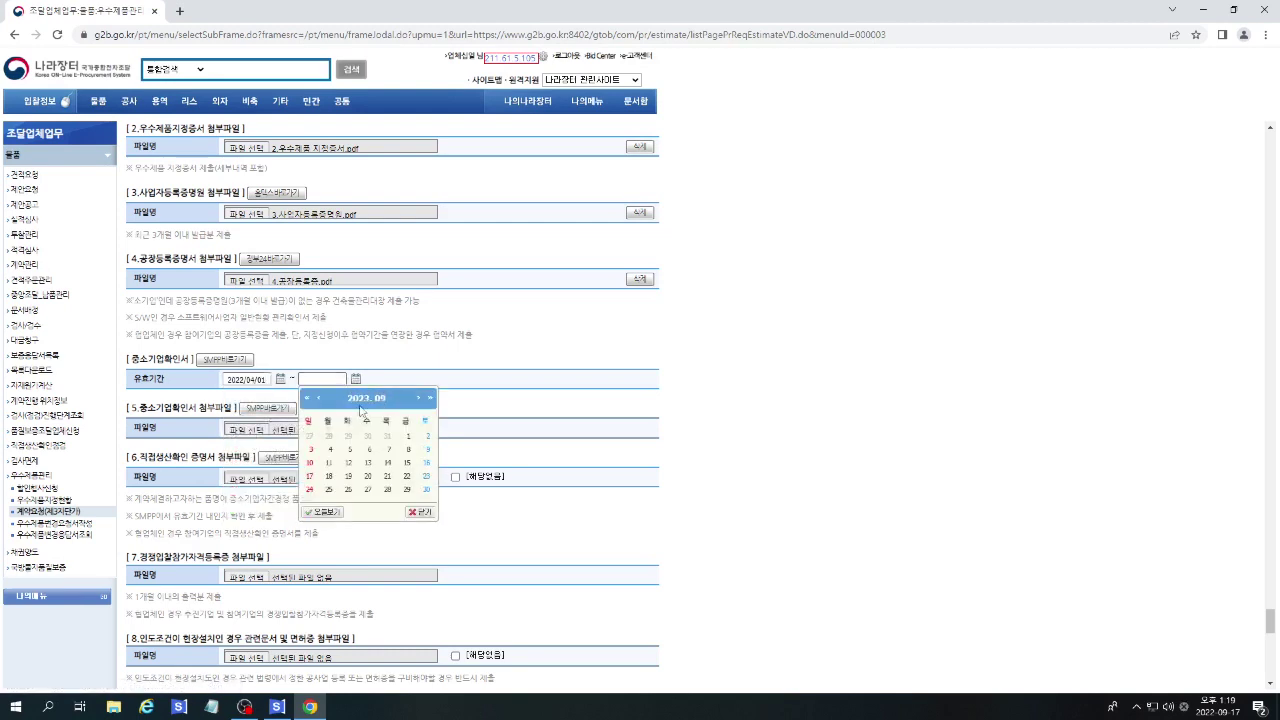
left_click(319, 399)
left_click(319, 399)
left_click(319, 399)
left_click(319, 399)
left_click(319, 399)
left_click(319, 399)
left_click(405, 490)
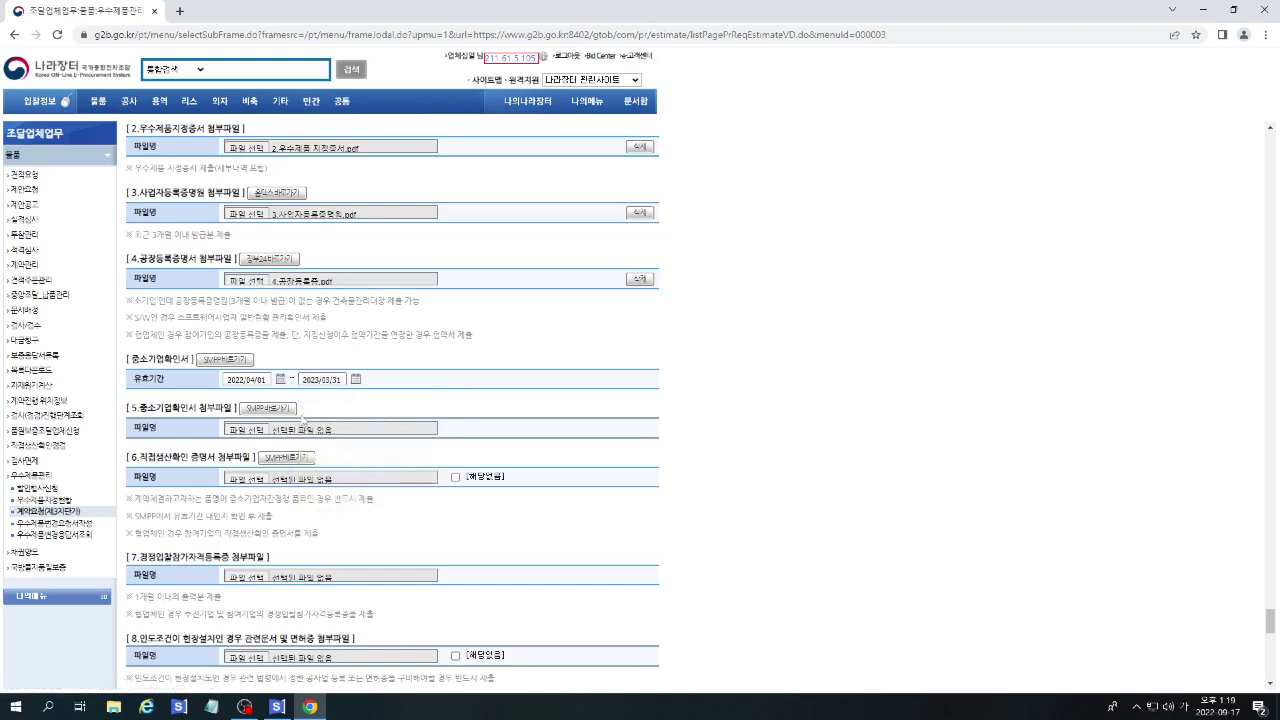
left_click(254, 430)
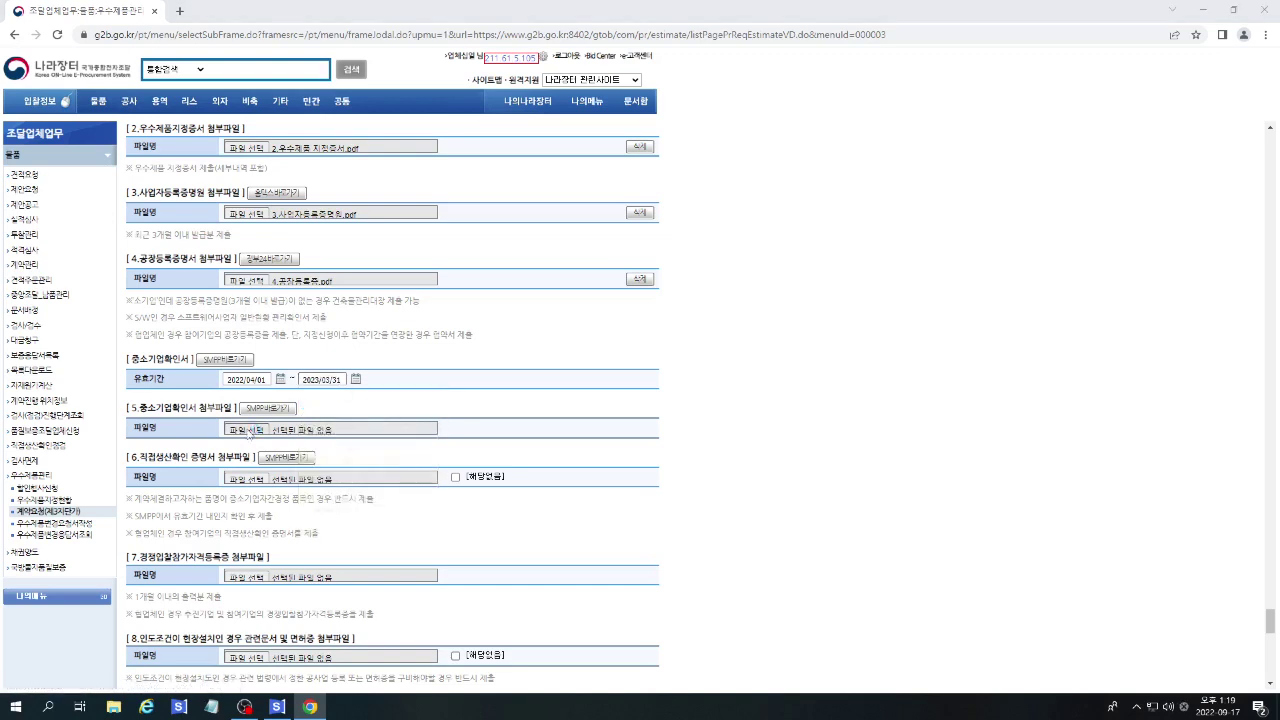
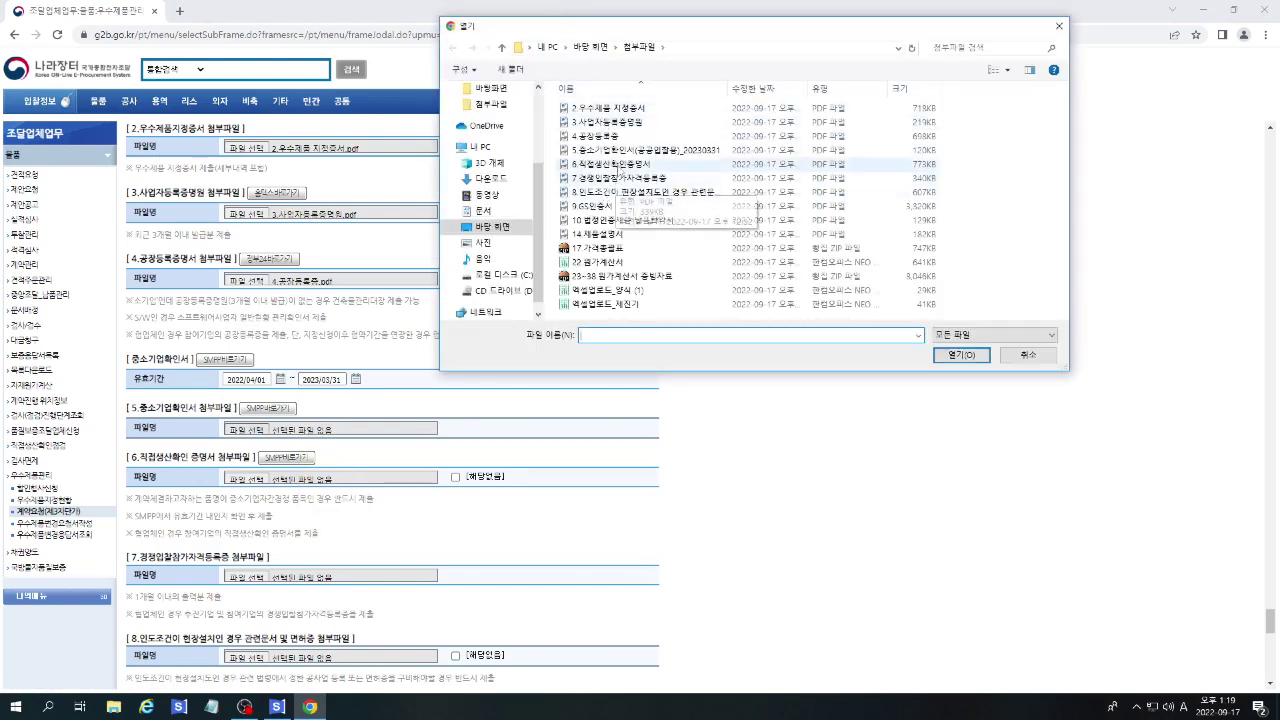
Attach the SME confirmation PDF to section 5 and the direct-production certificate to section 6.
double_click(620, 149)
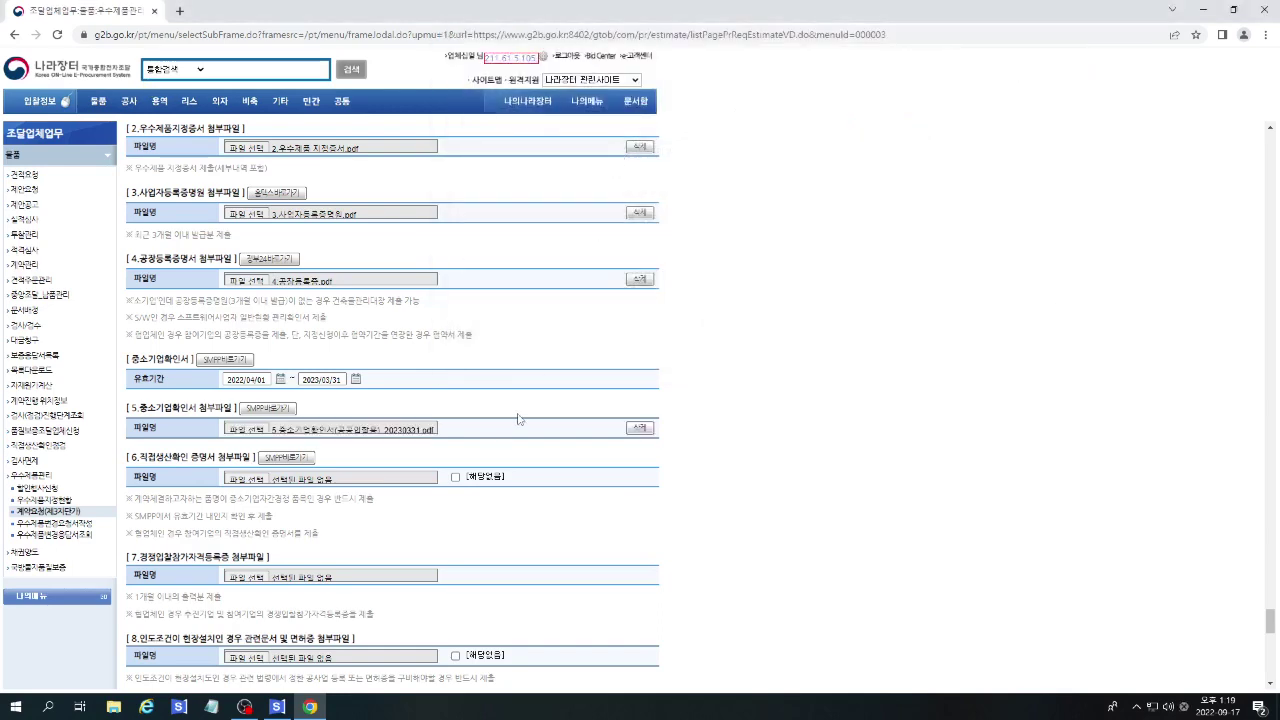
scroll(519, 419, "down", 1)
left_click(246, 412)
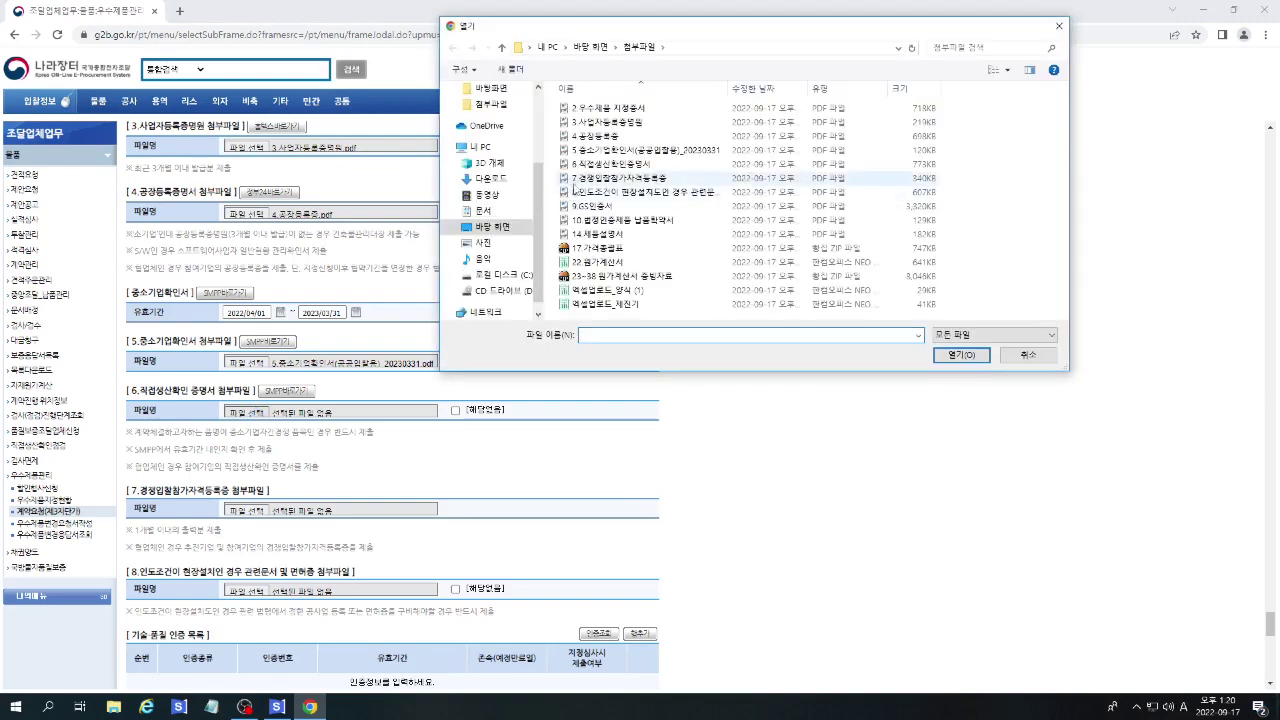
double_click(612, 164)
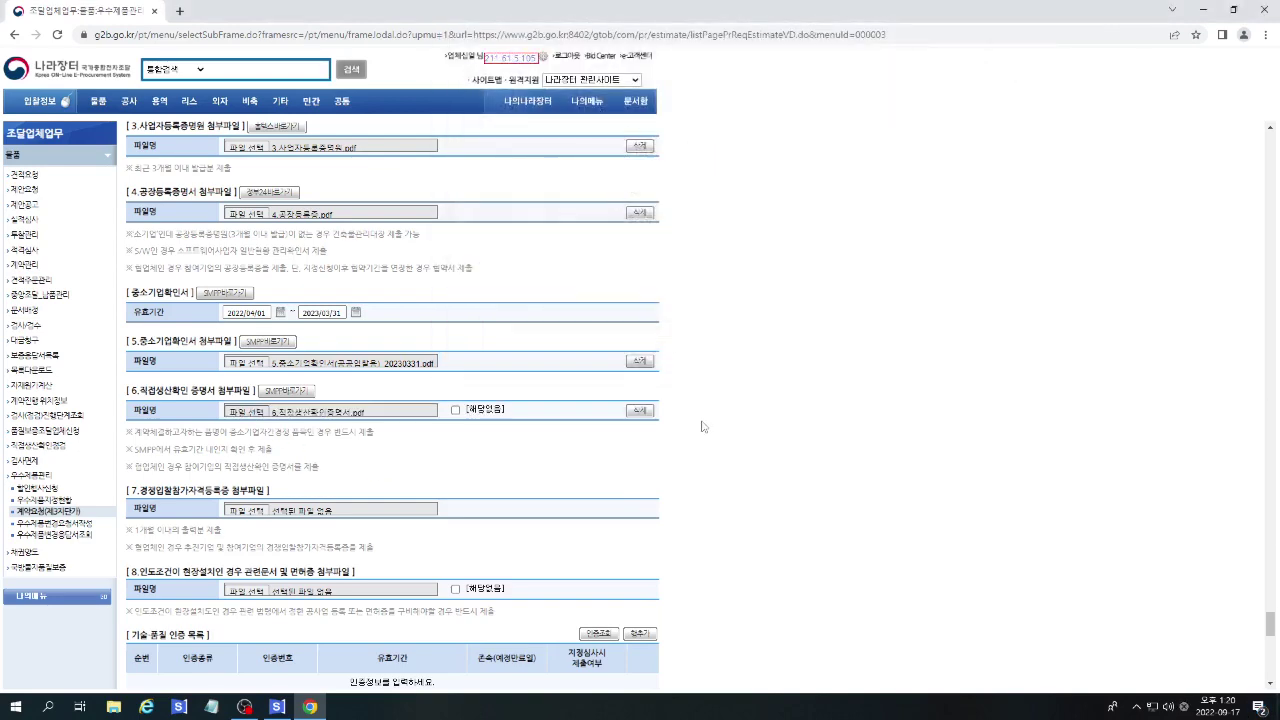
scroll(703, 427, "down", 3)
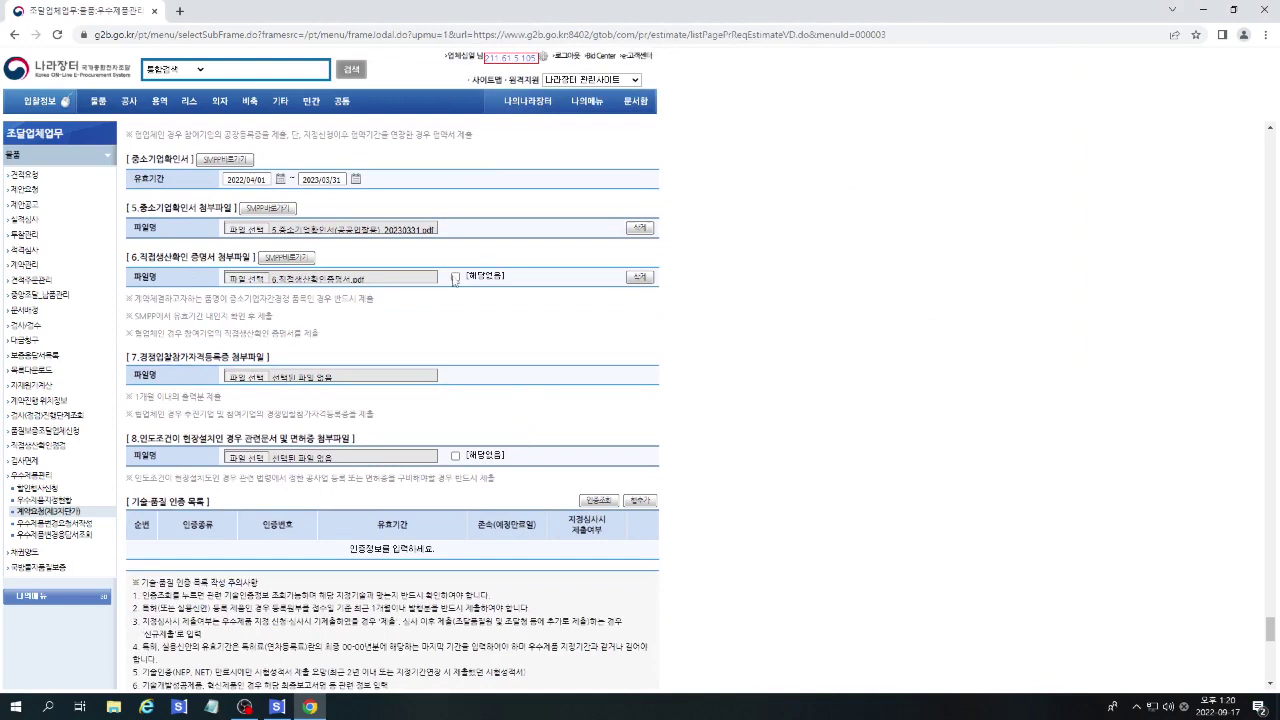
left_click(455, 277)
left_click(455, 278)
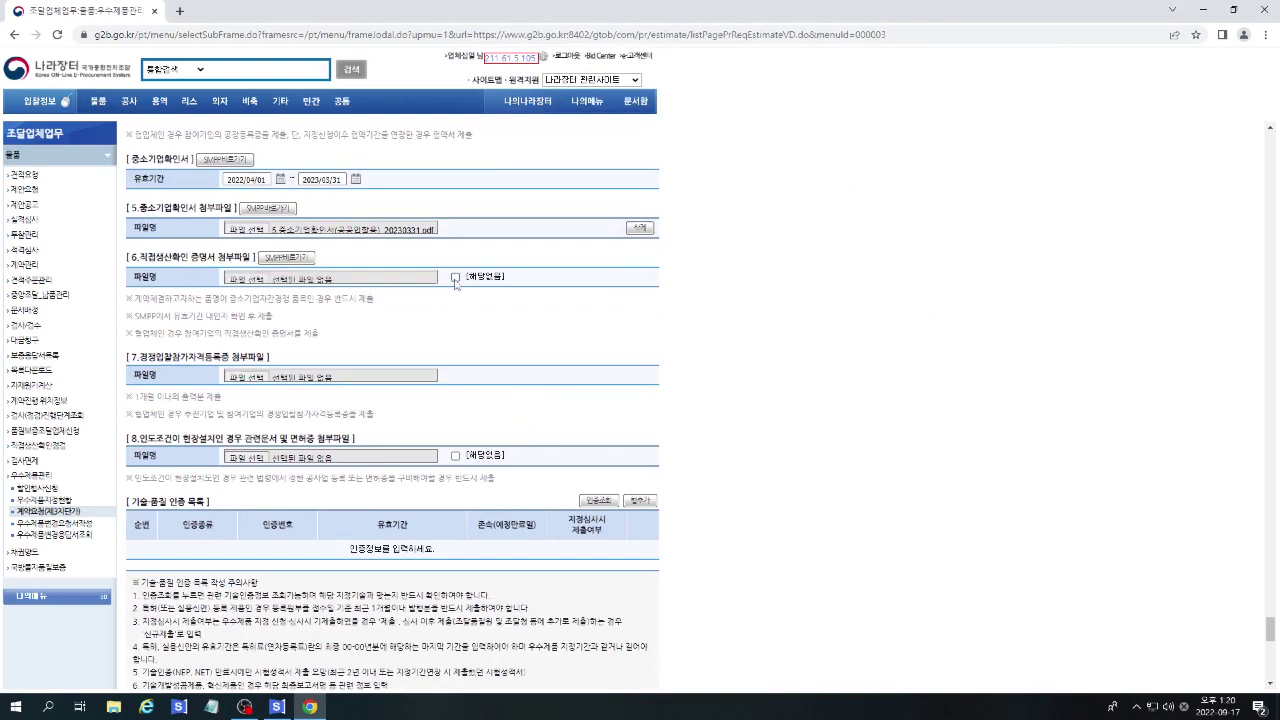
left_click(235, 280)
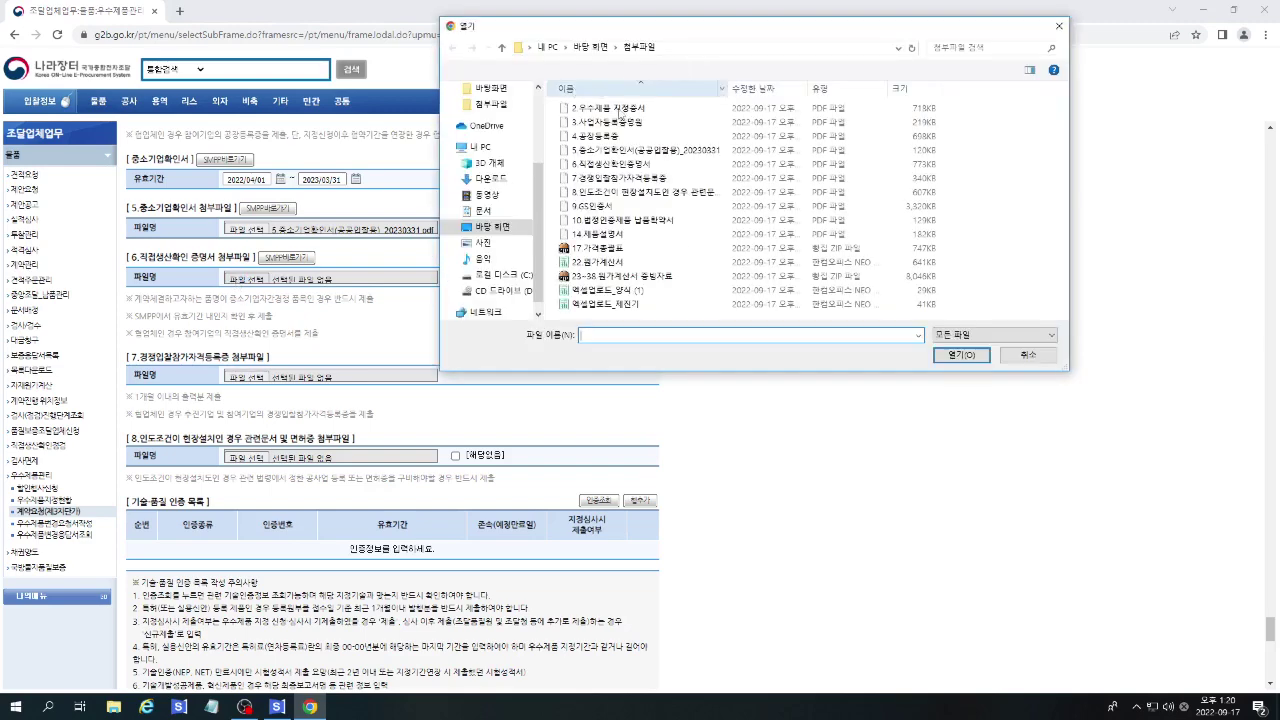
double_click(612, 164)
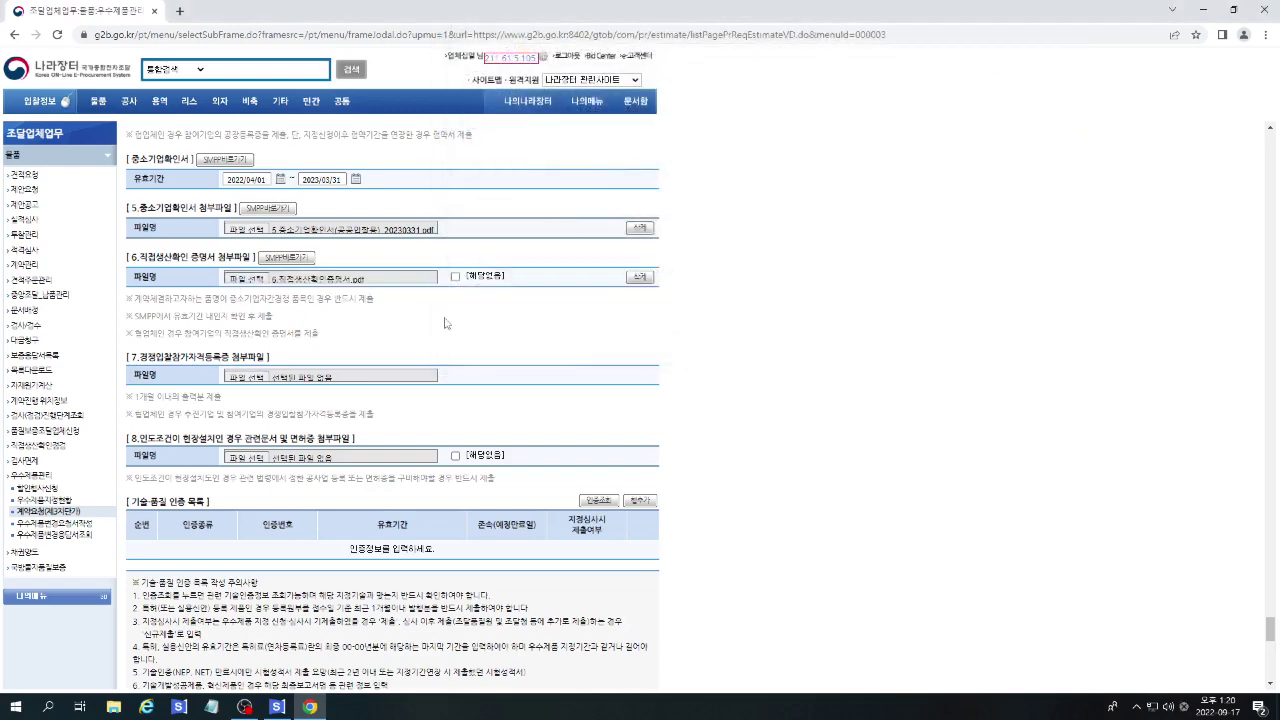
scroll(446, 323, "down", 1)
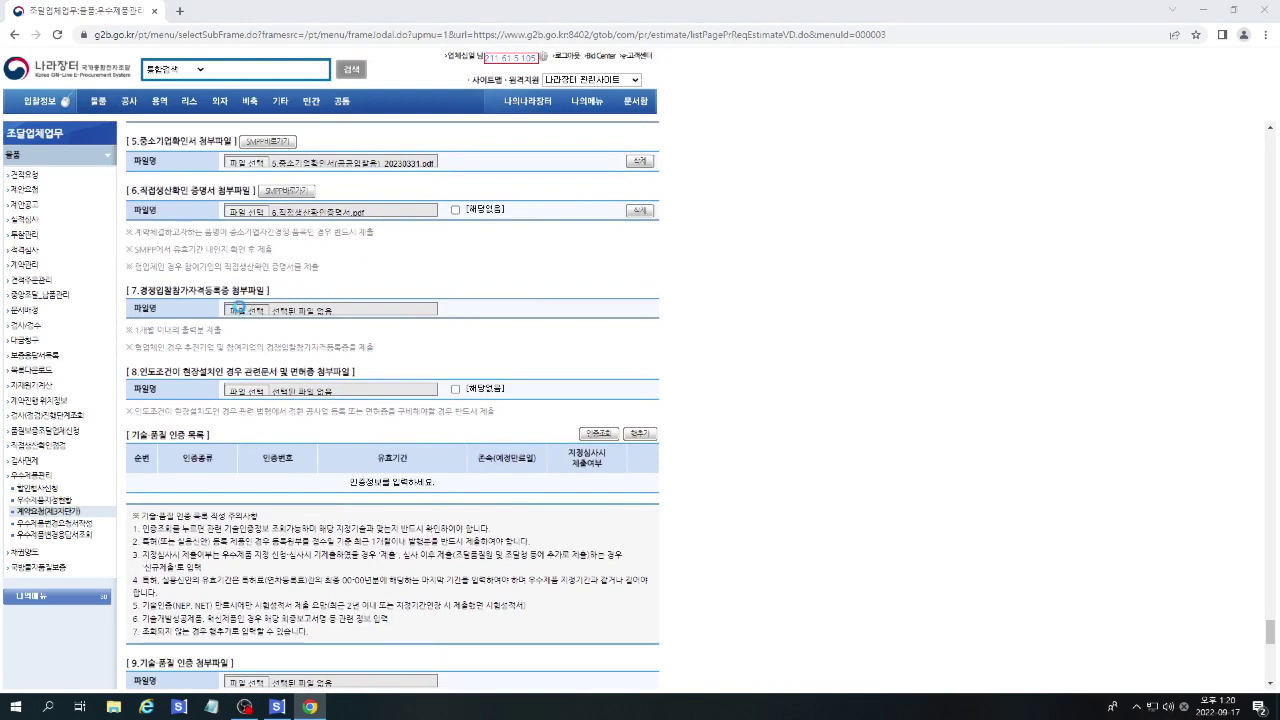
Attach the bidding-qualification registration certificate to section 7 and the delivery-condition document to section 8.
left_click(240, 311)
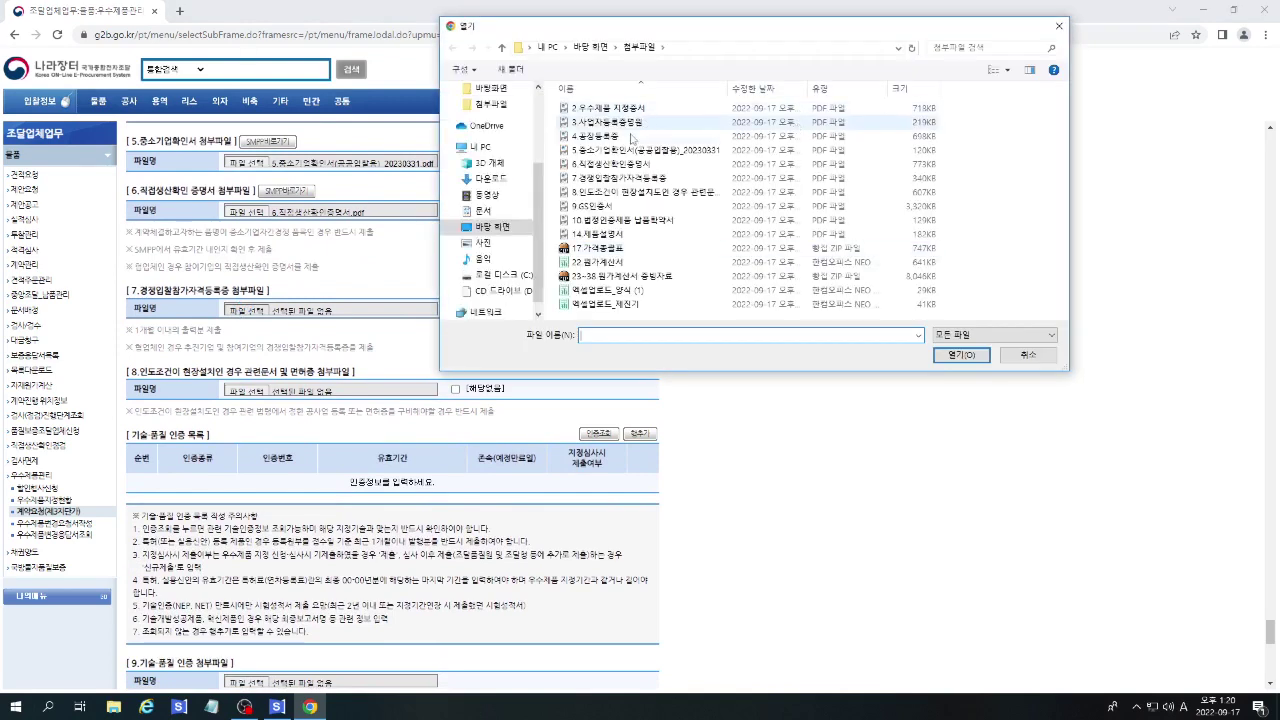
double_click(625, 178)
scroll(503, 349, "down", 1)
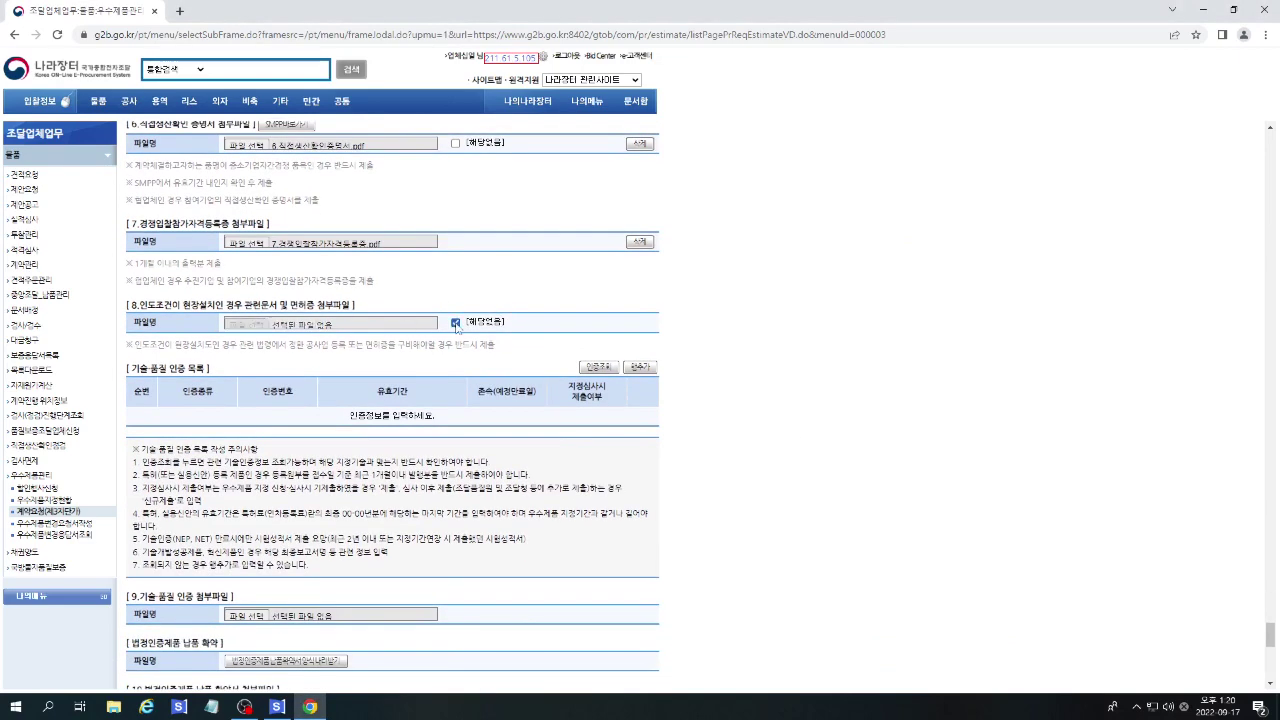
left_click(238, 325)
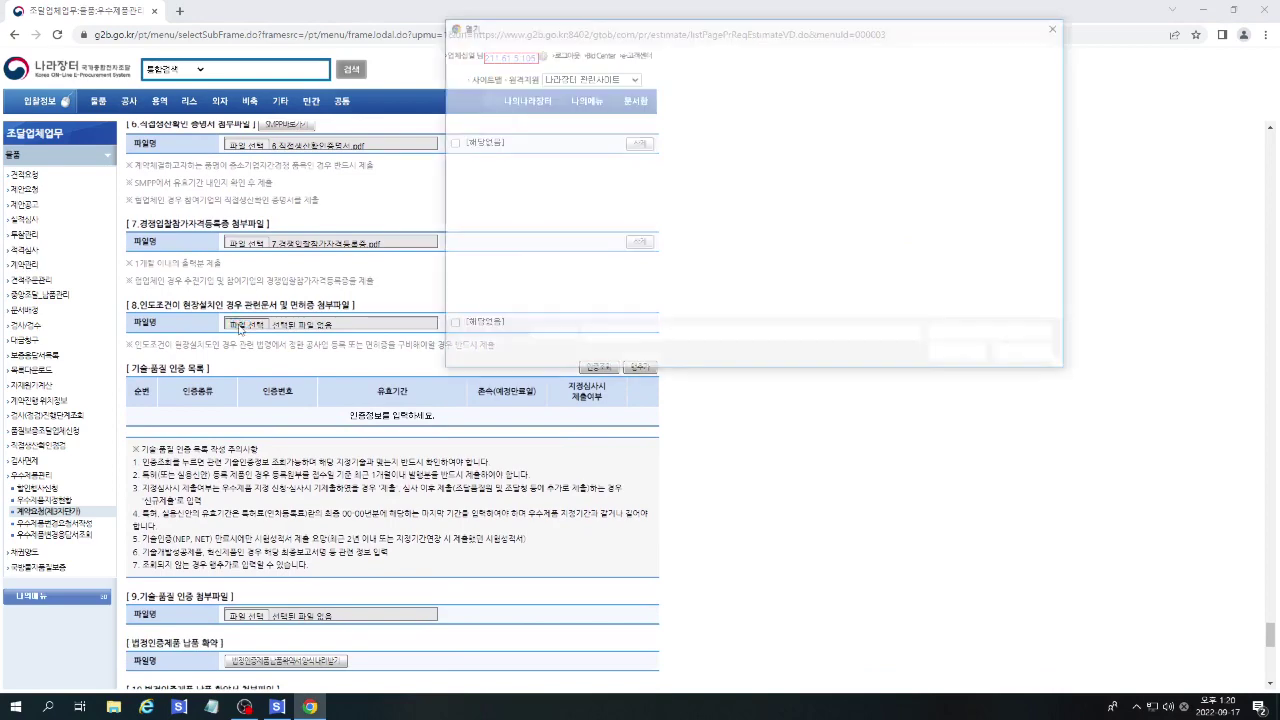
double_click(638, 193)
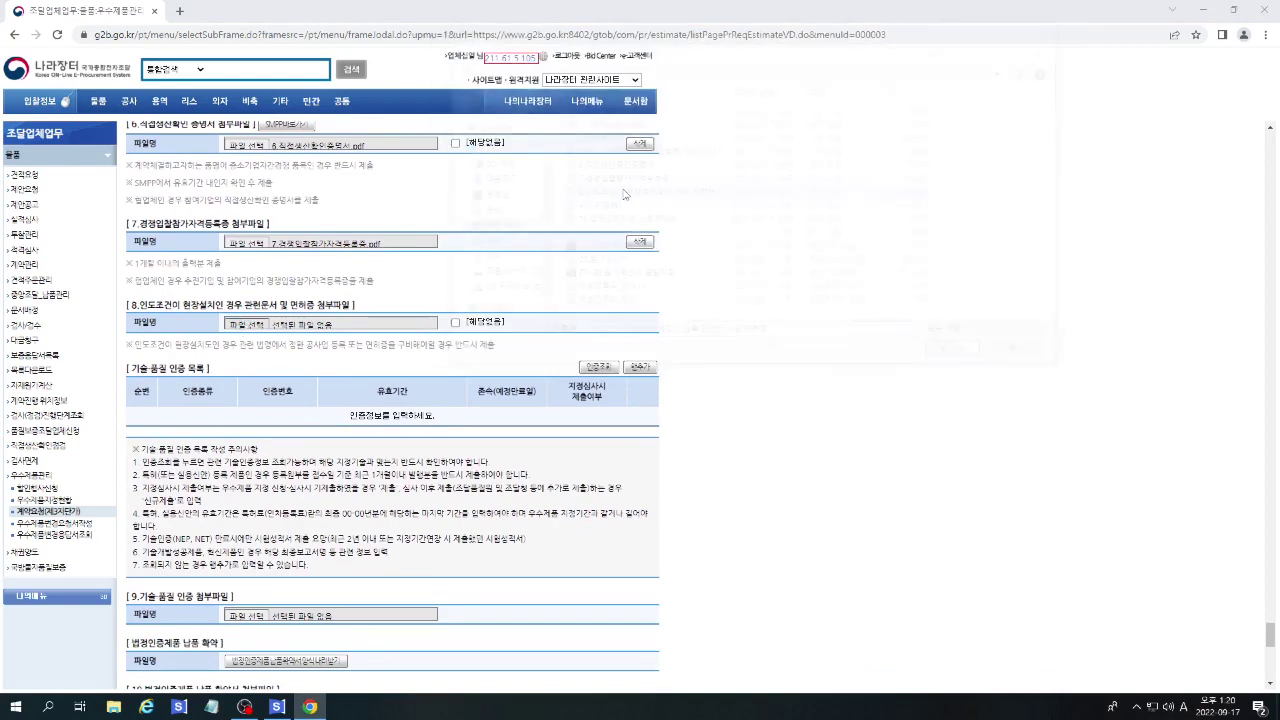
scroll(580, 313, "down", 2)
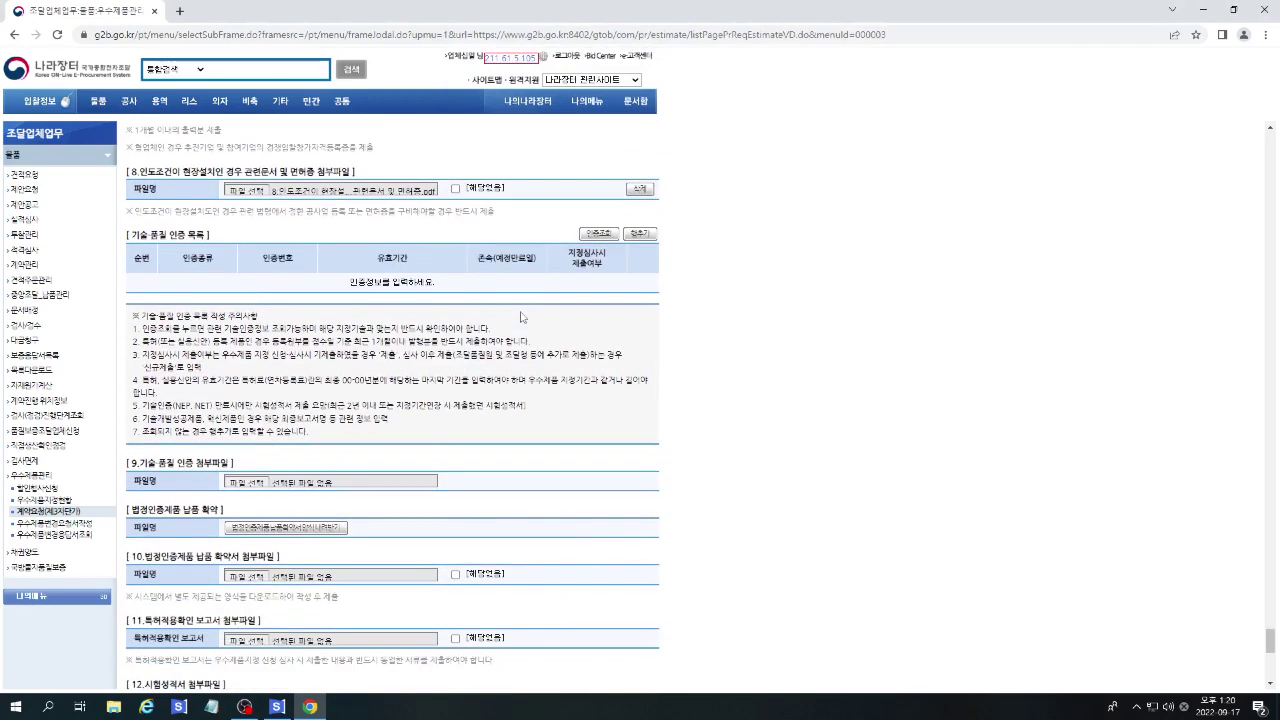
Load the two registered technical-quality certifications via 인증조회 and start editing row 1's end date.
left_click(597, 234)
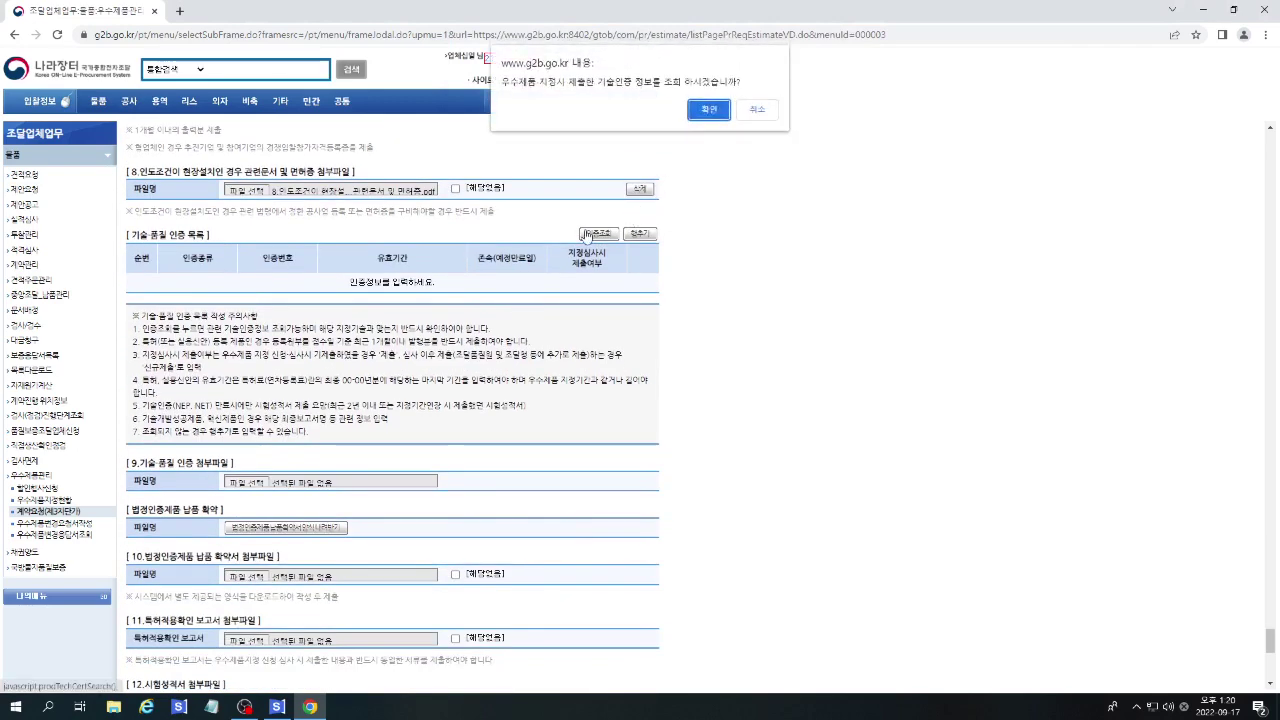
left_click(720, 112)
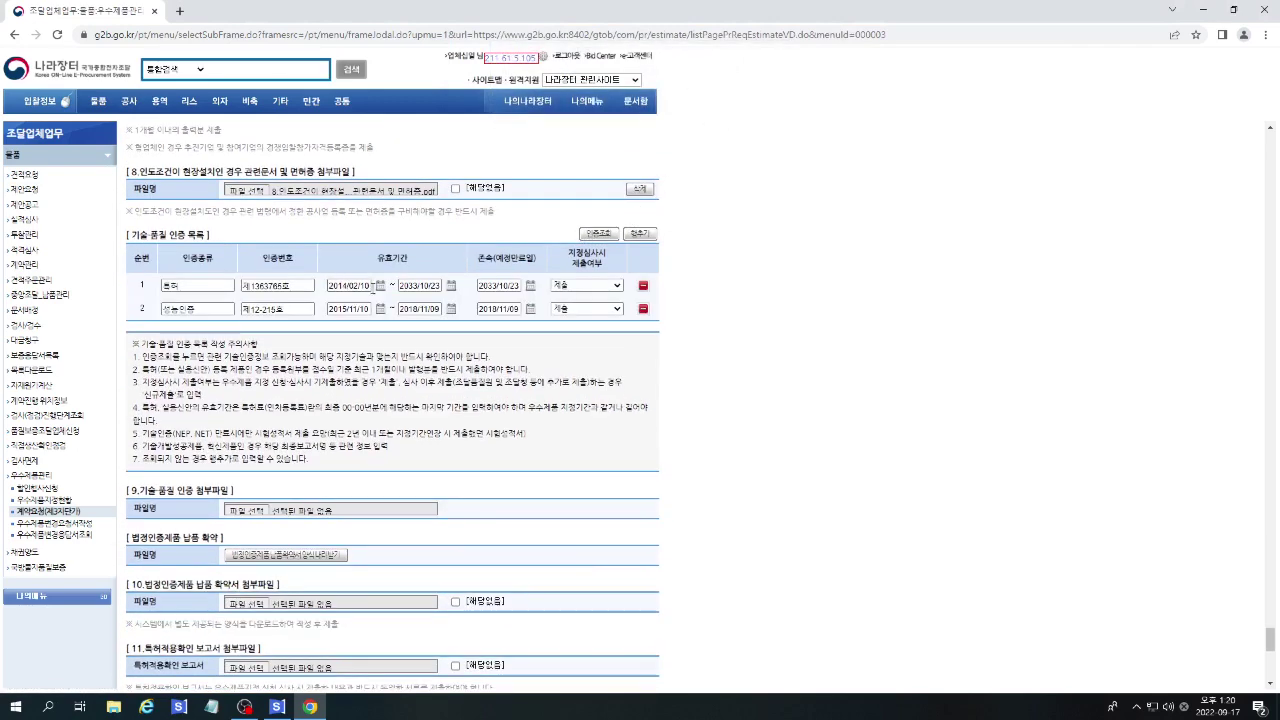
left_click(430, 287)
left_click_drag(400, 285, 441, 285)
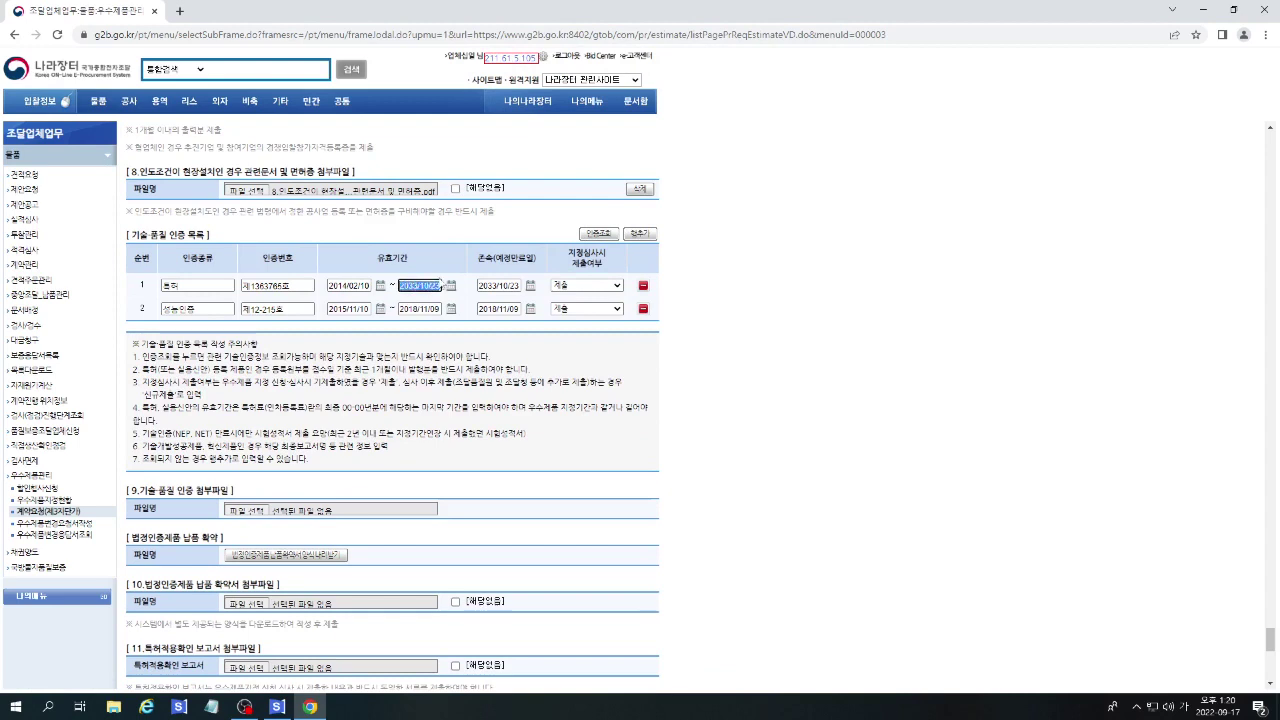
type("20240210")
Set row 1's validity end date to 2024/02/10 using the calendar.
left_click(451, 286)
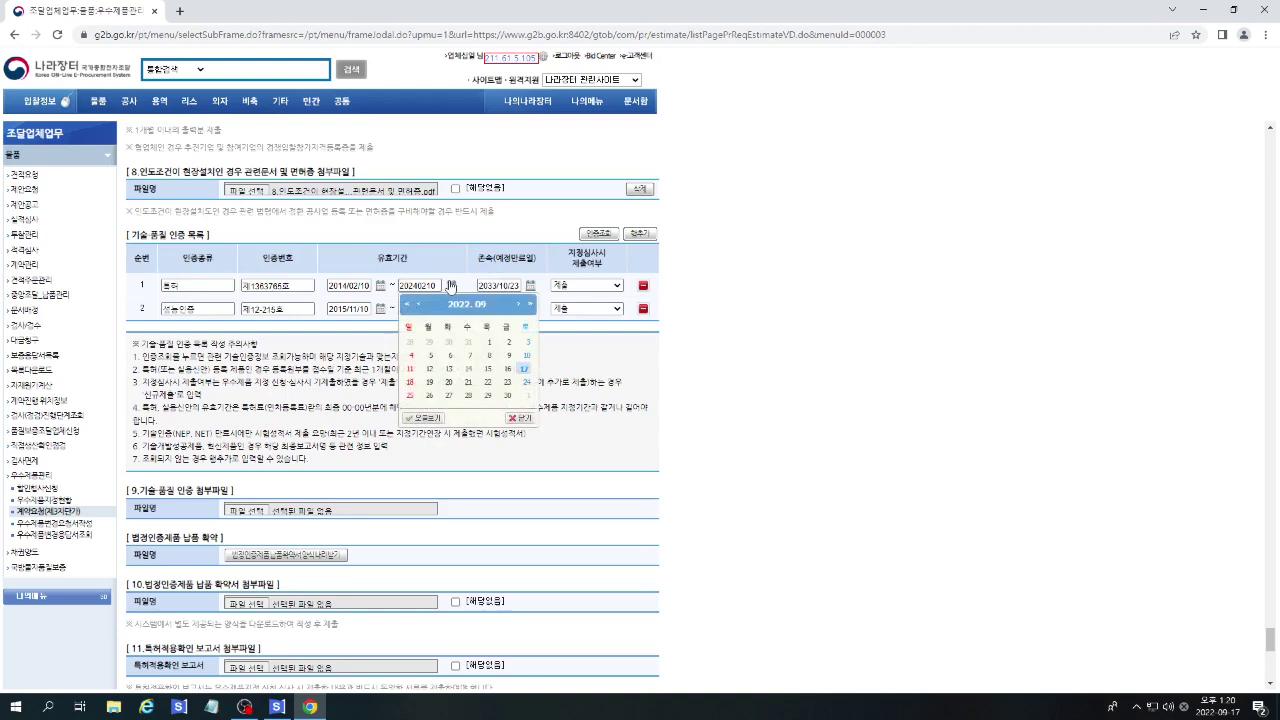
left_click(530, 305)
left_click(420, 309)
left_click(420, 309)
left_click(420, 309)
left_click(529, 357)
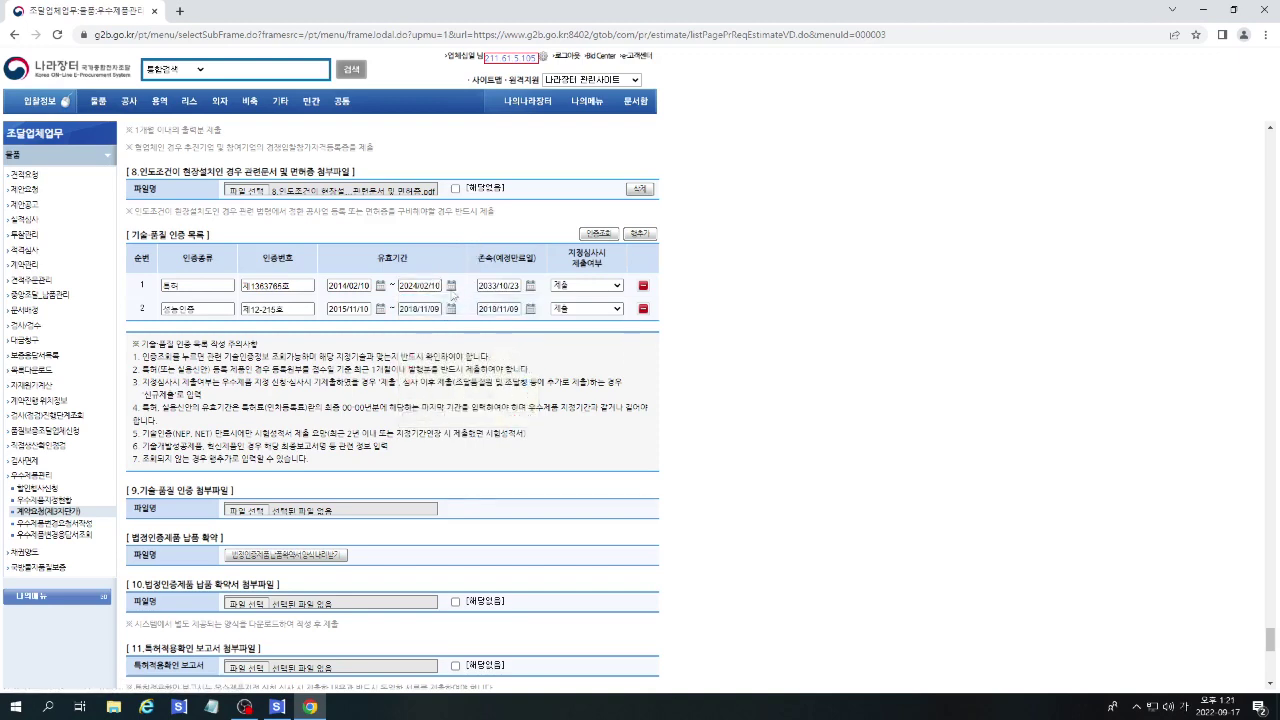
left_click(474, 310)
scroll(705, 326, "down", 3)
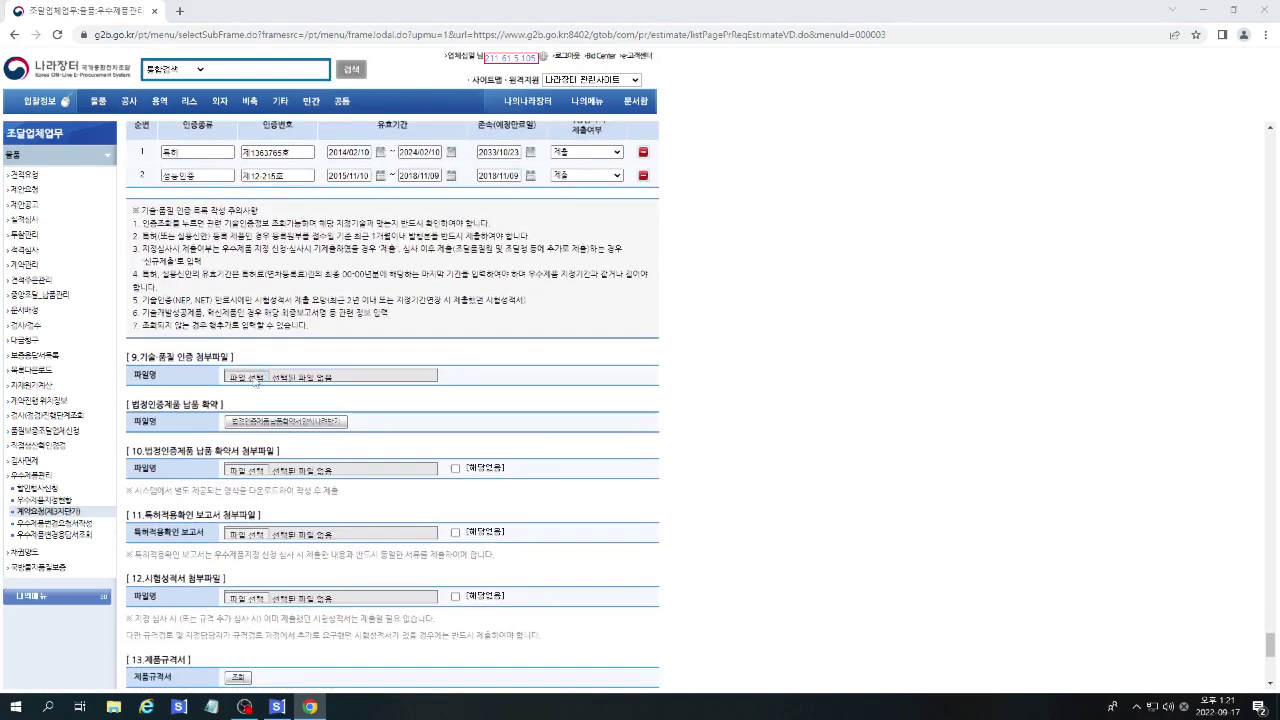
Attach the 9.GS인증서 file to section 9.
left_click(250, 377)
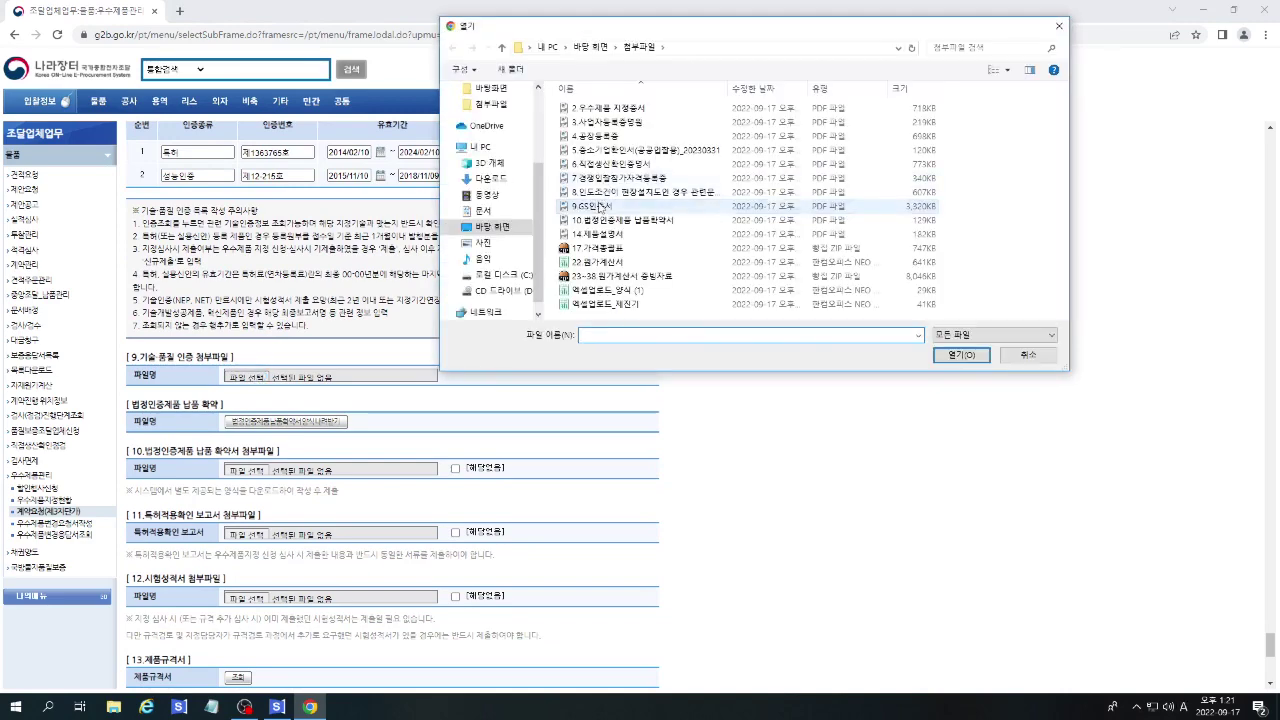
left_click(600, 206)
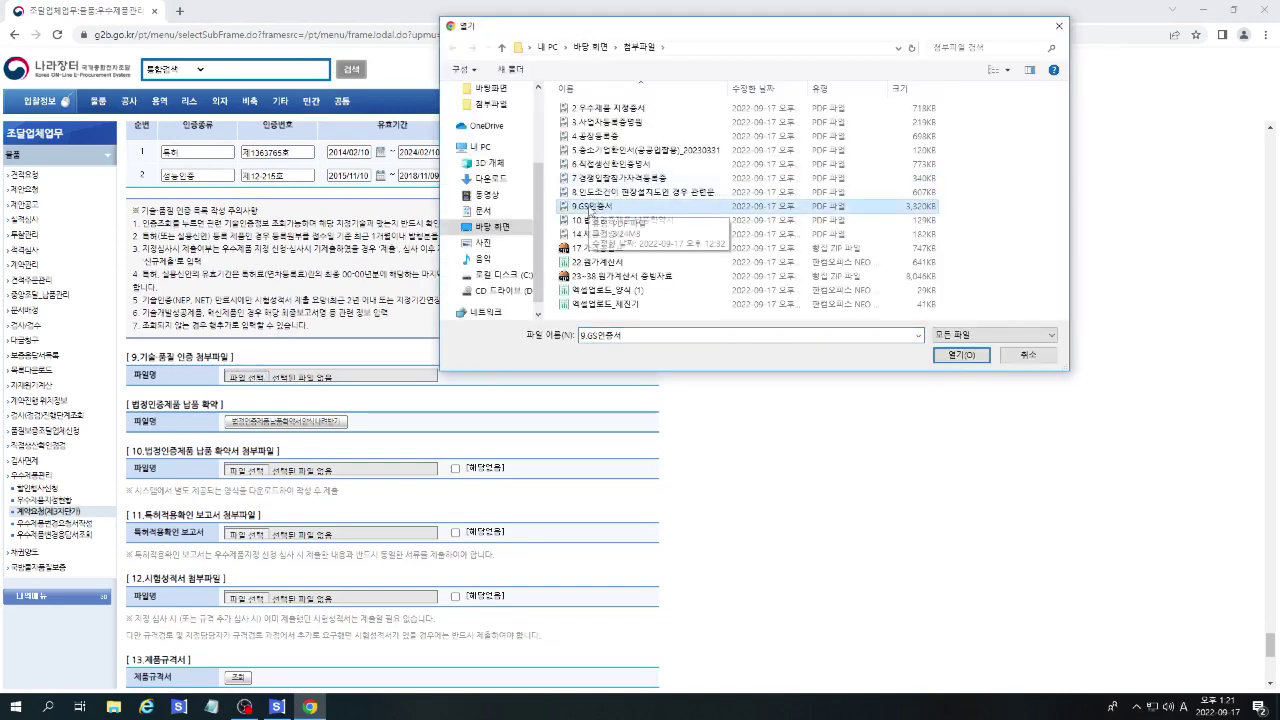
double_click(595, 207)
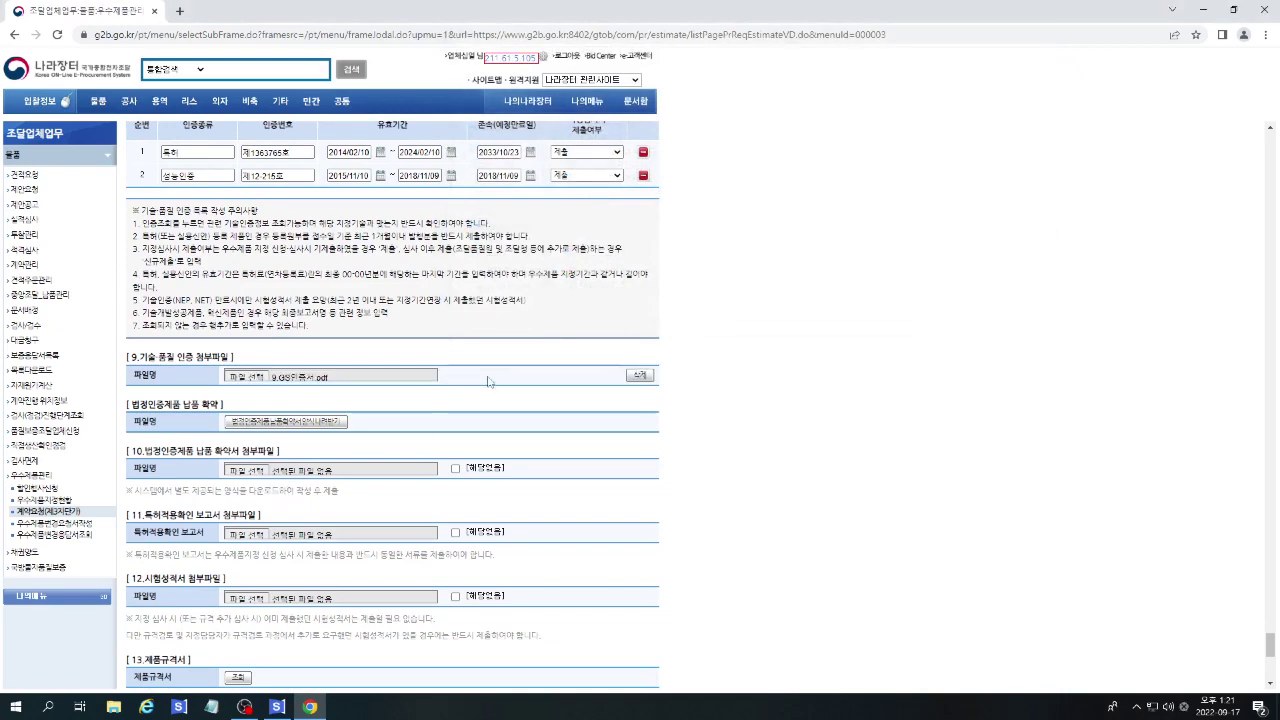
scroll(490, 380, "down", 1)
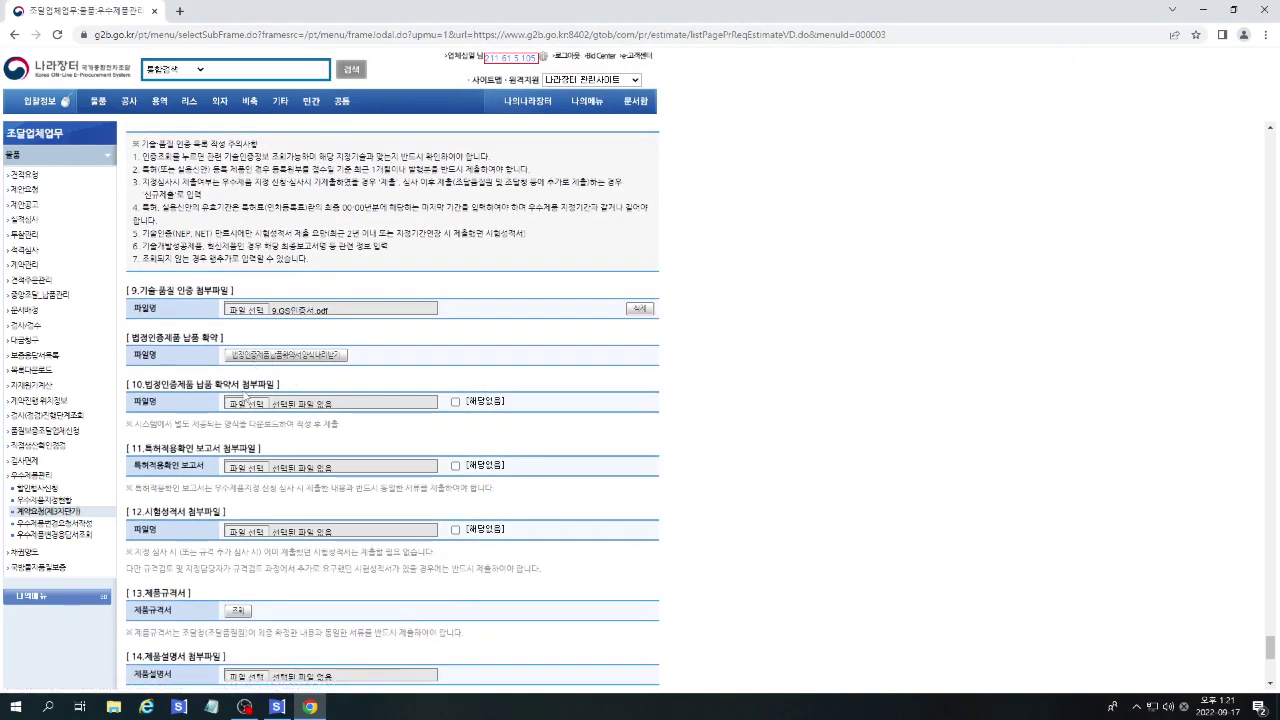
Attach the certified-product delivery pledge PDF to section 10.
left_click(247, 402)
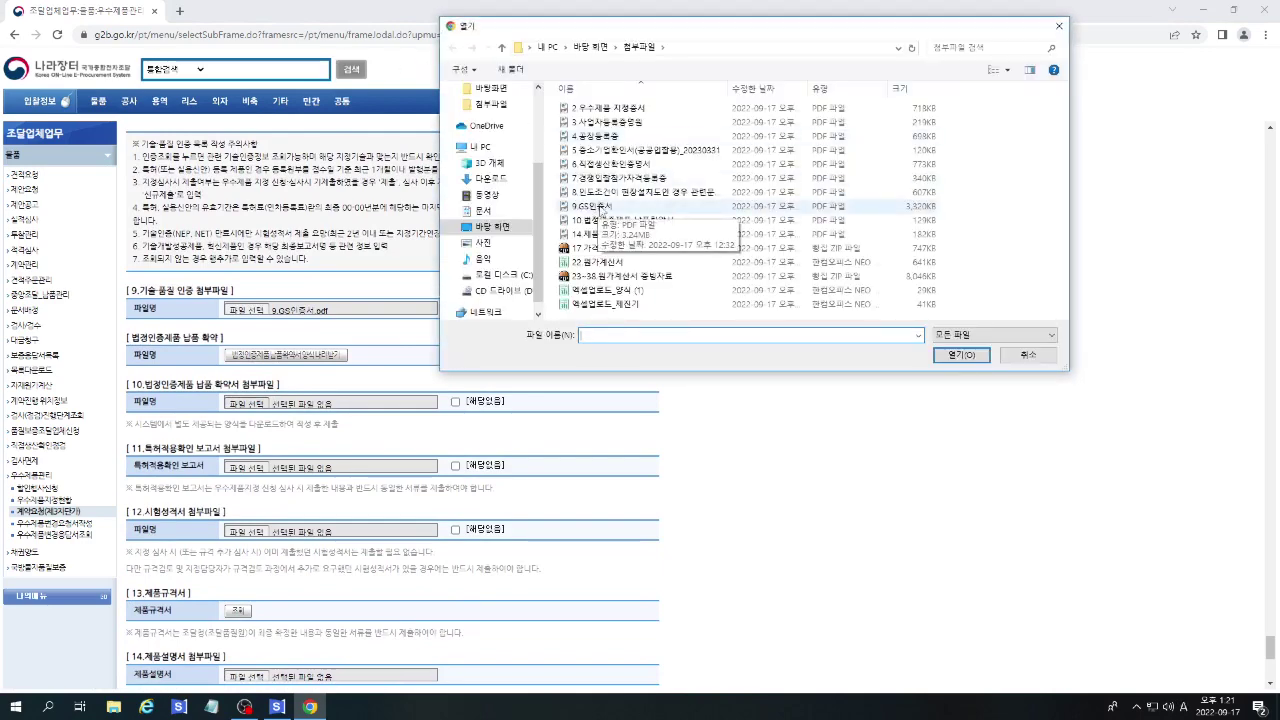
double_click(600, 220)
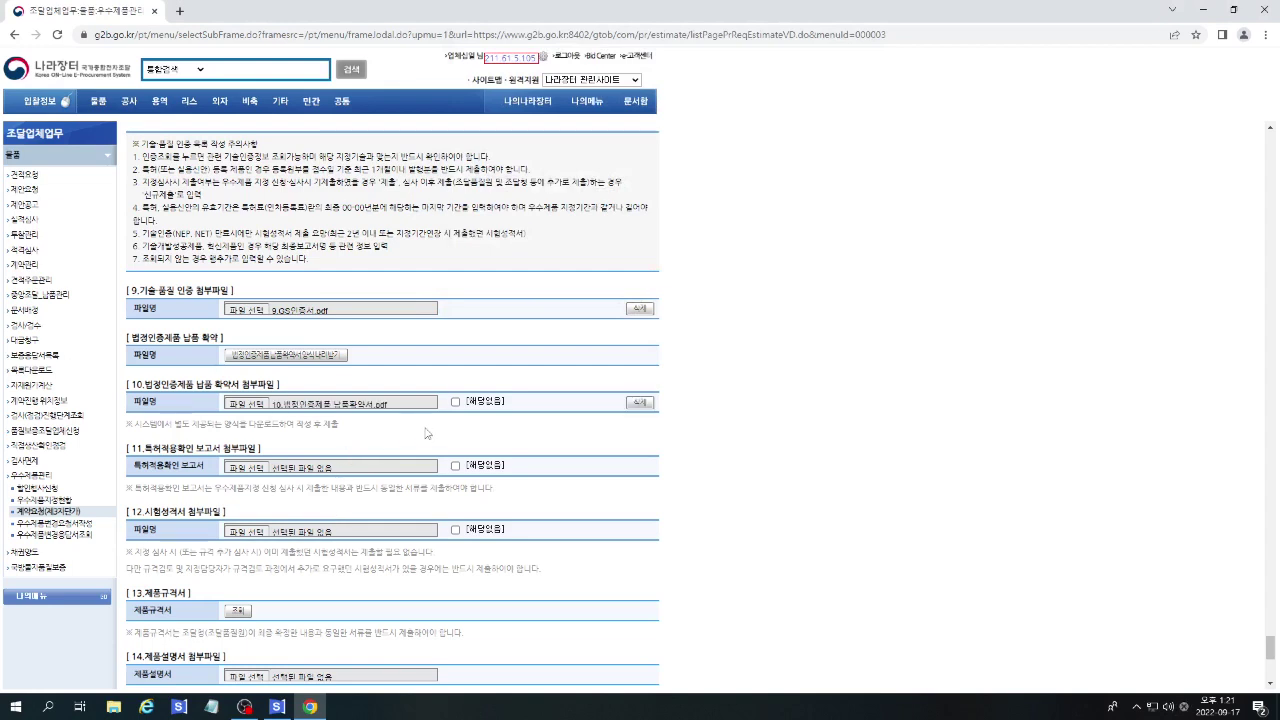
left_click(455, 403)
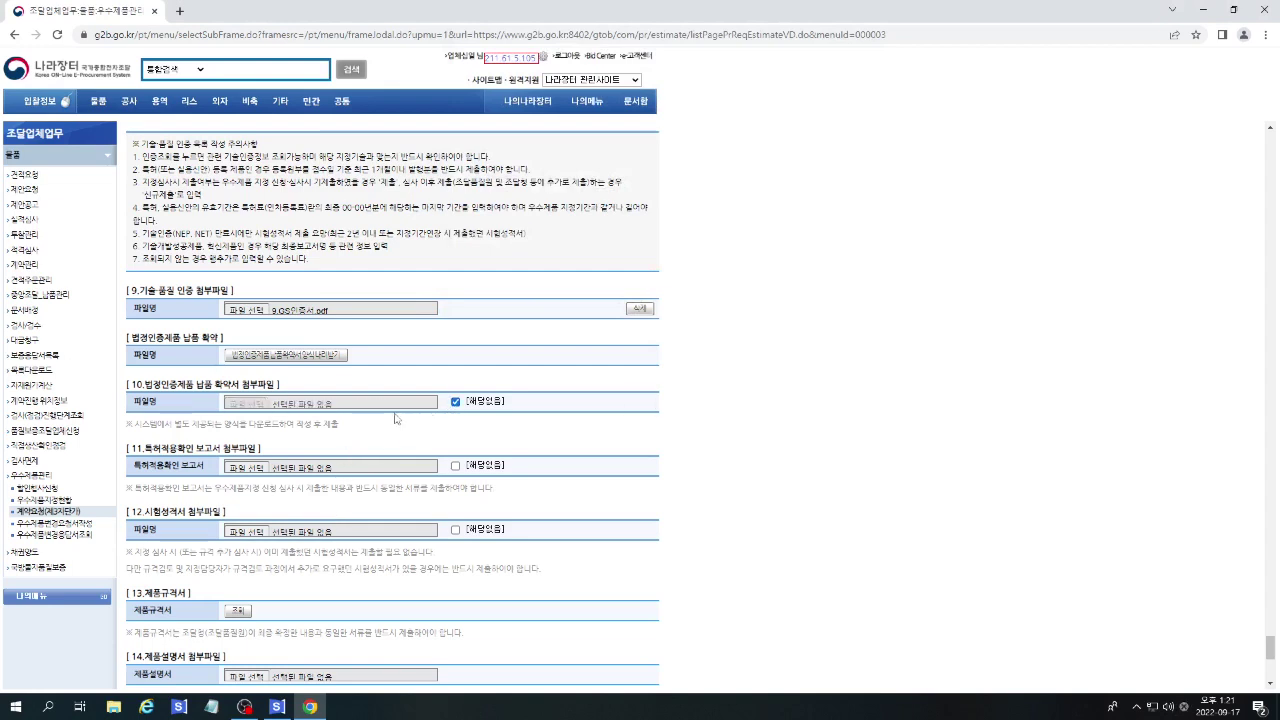
left_click(455, 402)
left_click(406, 315)
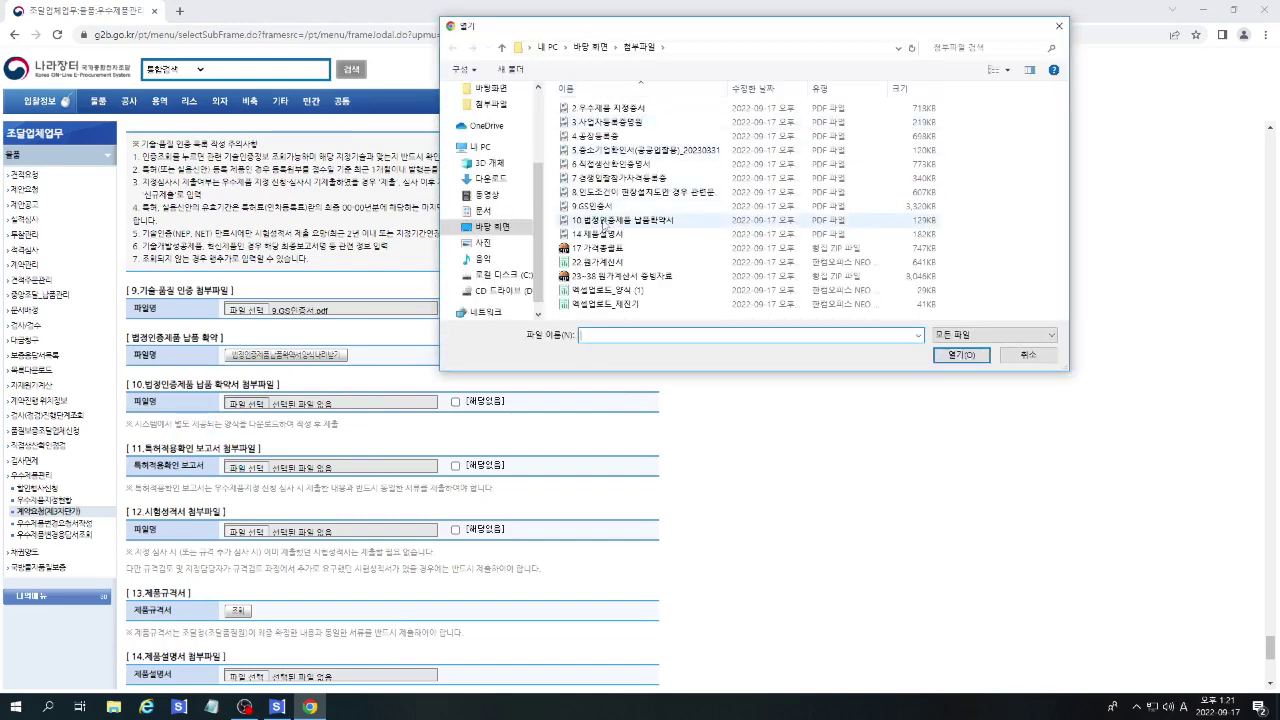
double_click(603, 222)
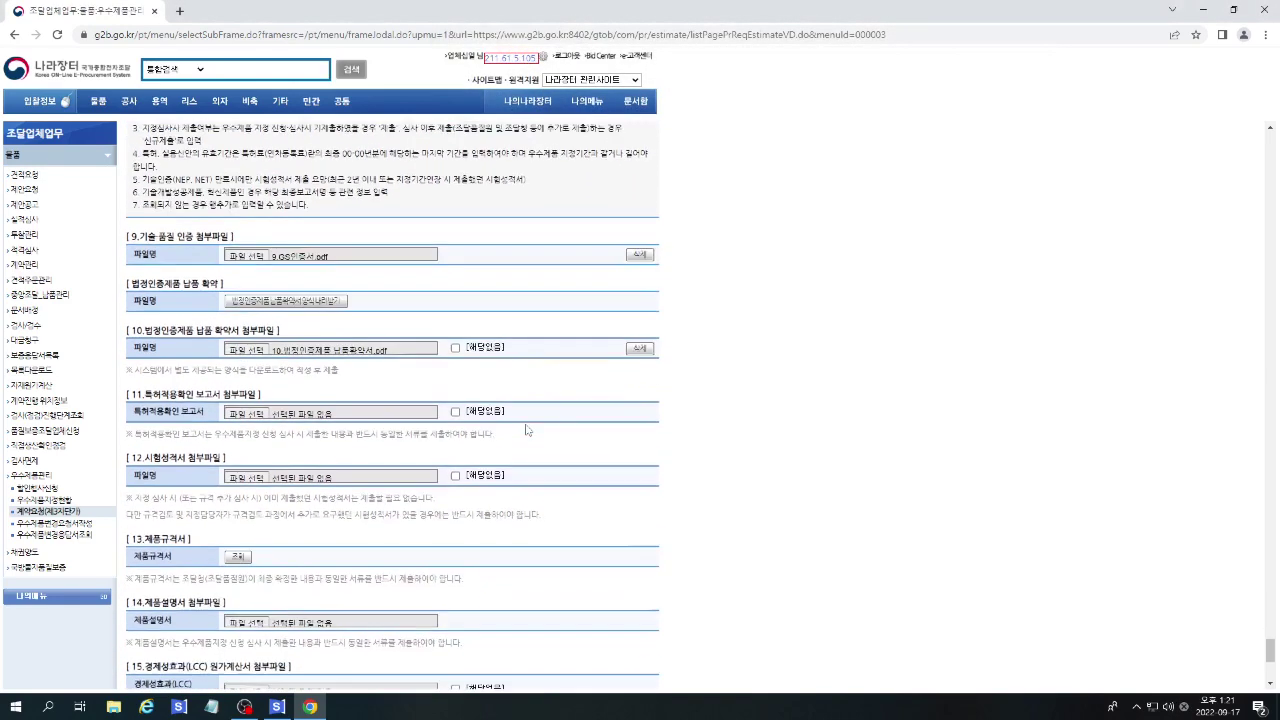
scroll(528, 430, "down", 1)
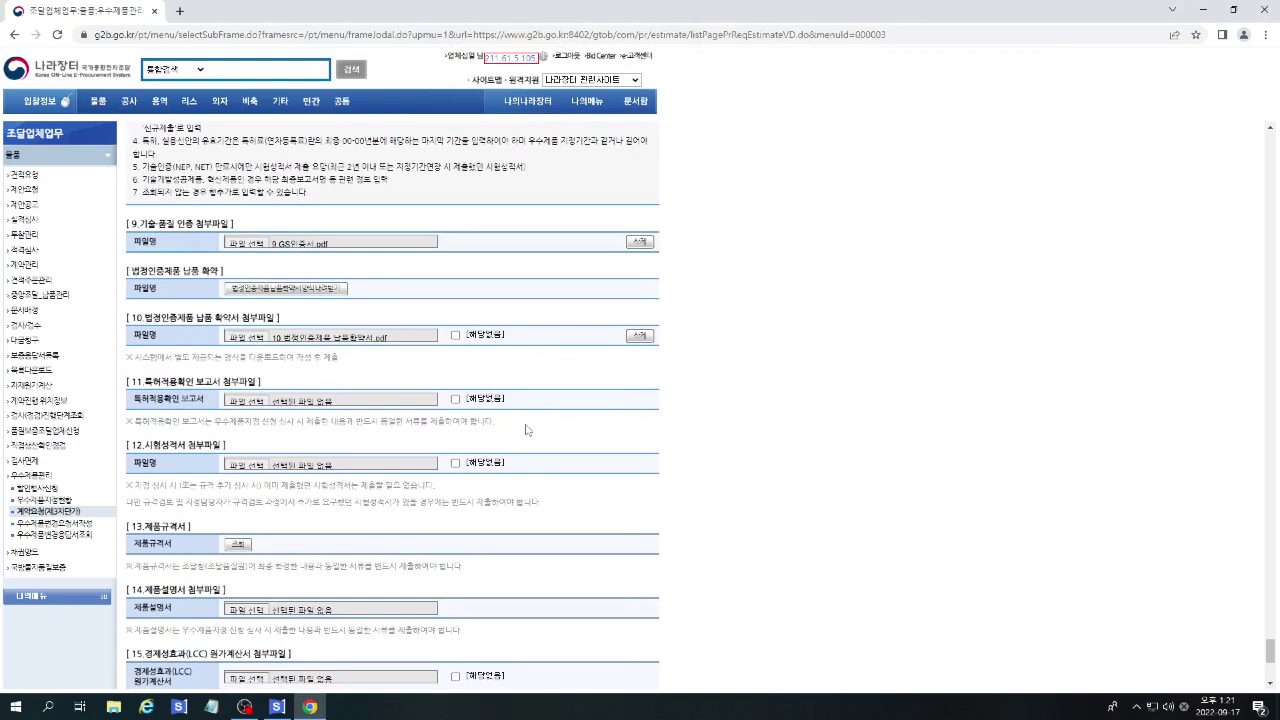
Mark the patent-check report and test report as 해당없음, then look up the designation-time product spec.
left_click(455, 400)
left_click(252, 465)
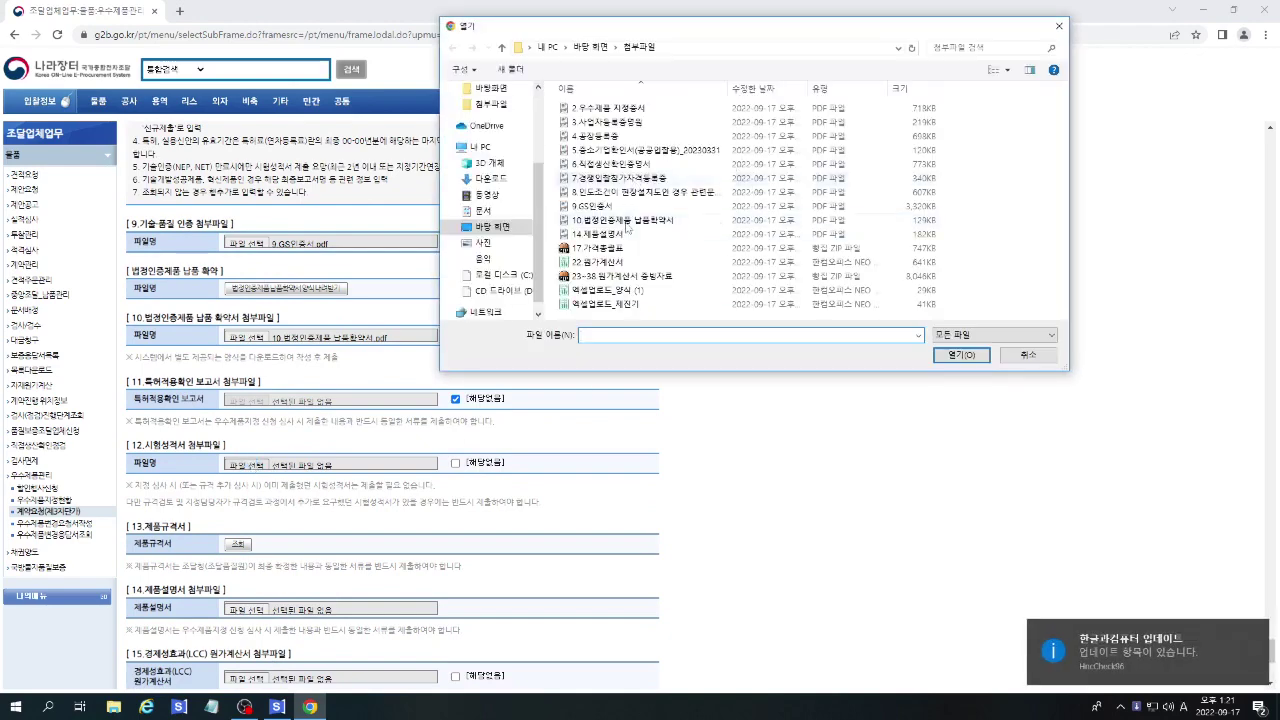
left_click(1050, 24)
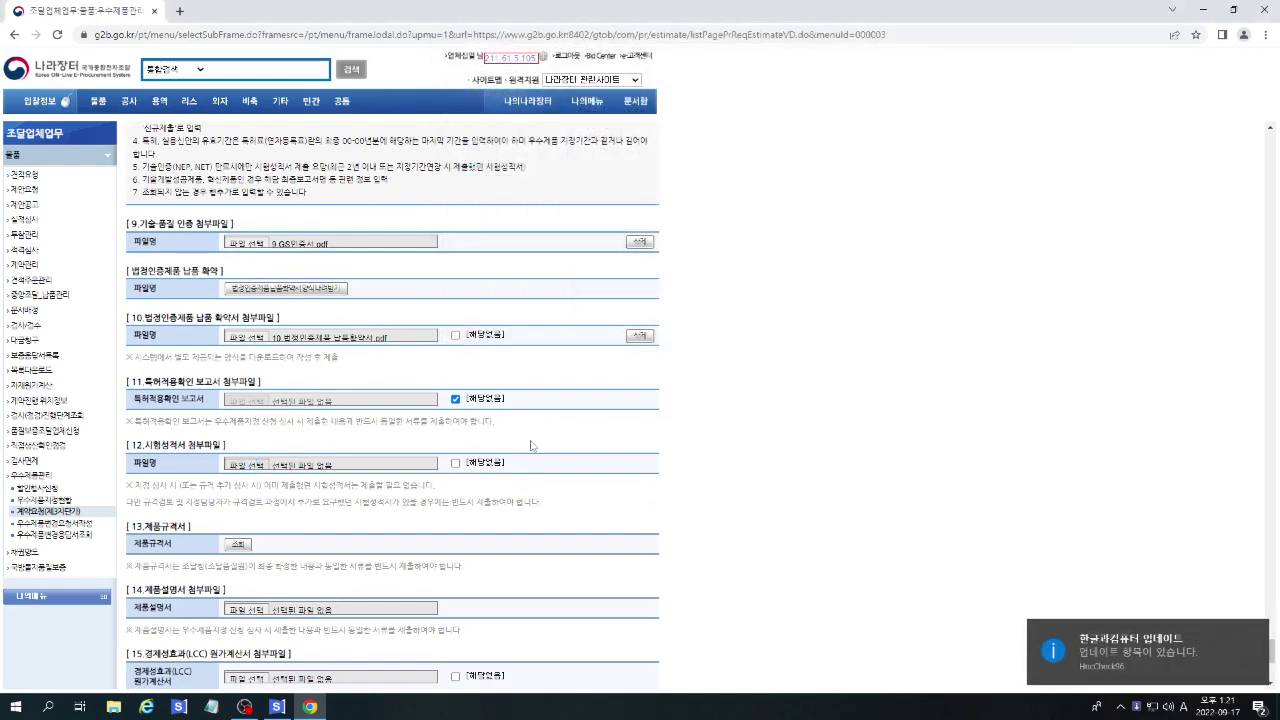
left_click(455, 463)
scroll(587, 466, "down", 1)
scroll(587, 466, "down", 2)
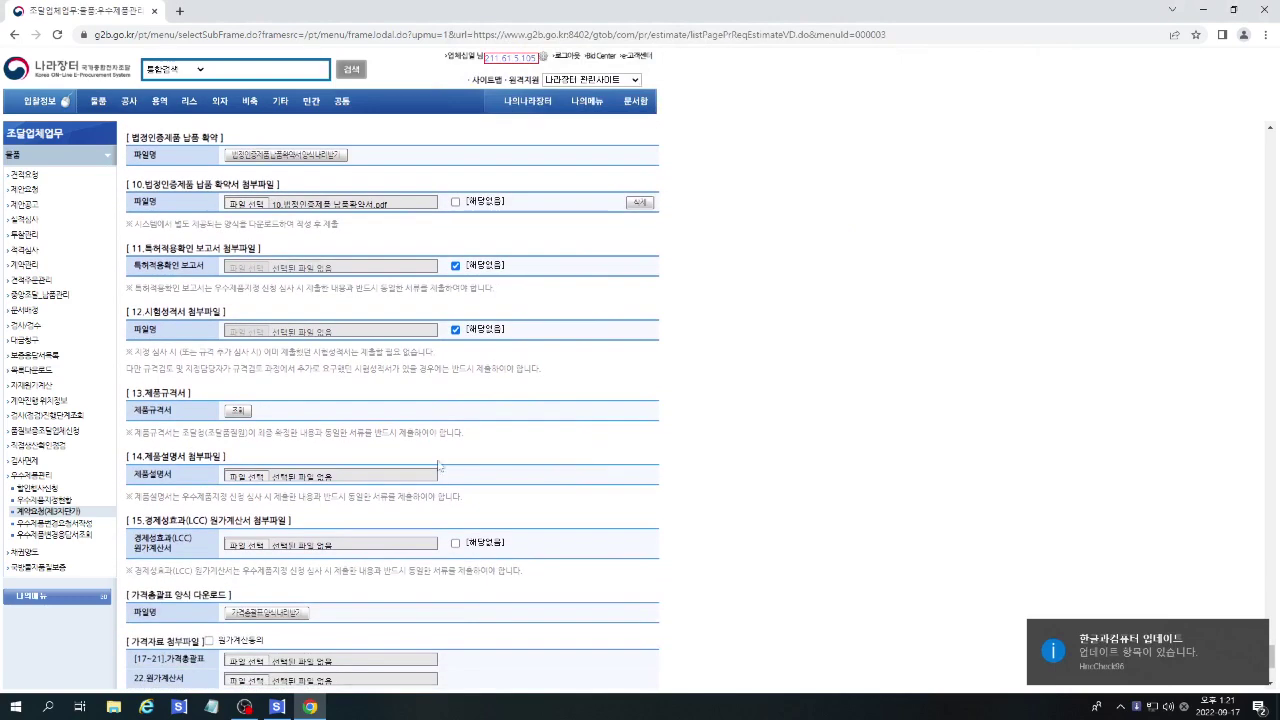
left_click(236, 411)
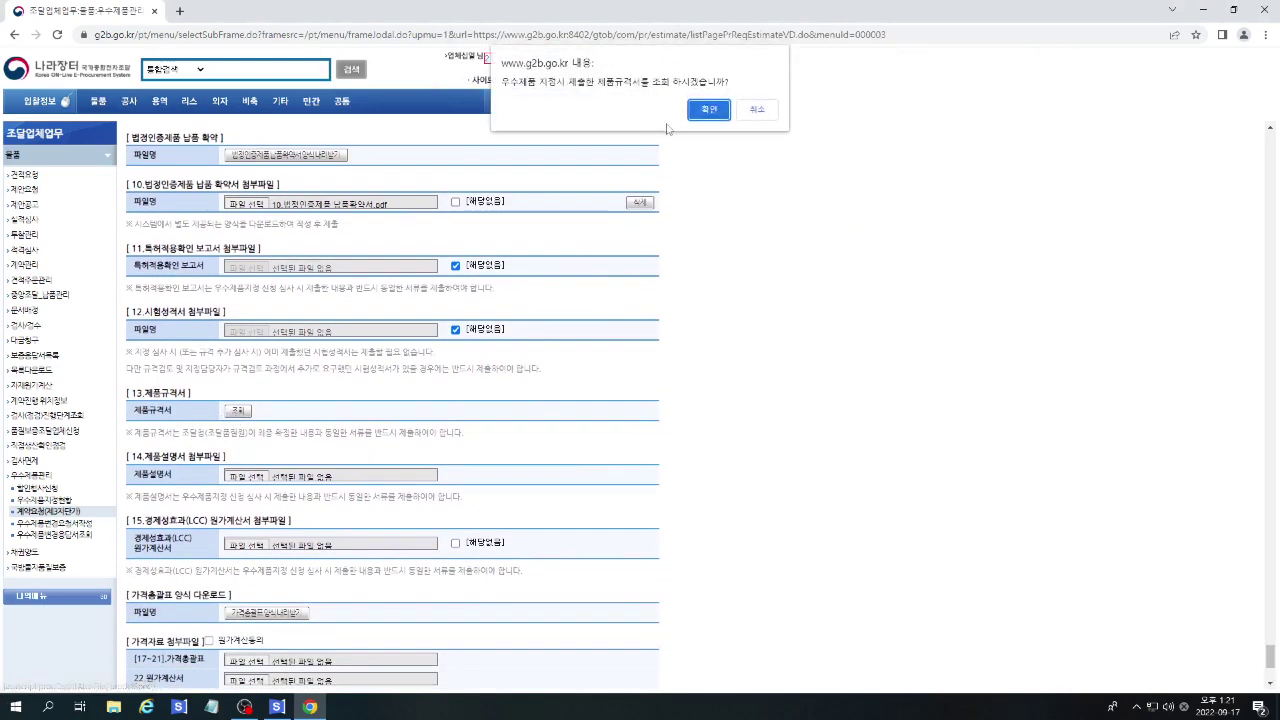
Load the submitted product spec, attach 14.제품설명서, and mark the LCC statement 해당없음.
left_click(708, 109)
scroll(765, 537, "down", 3)
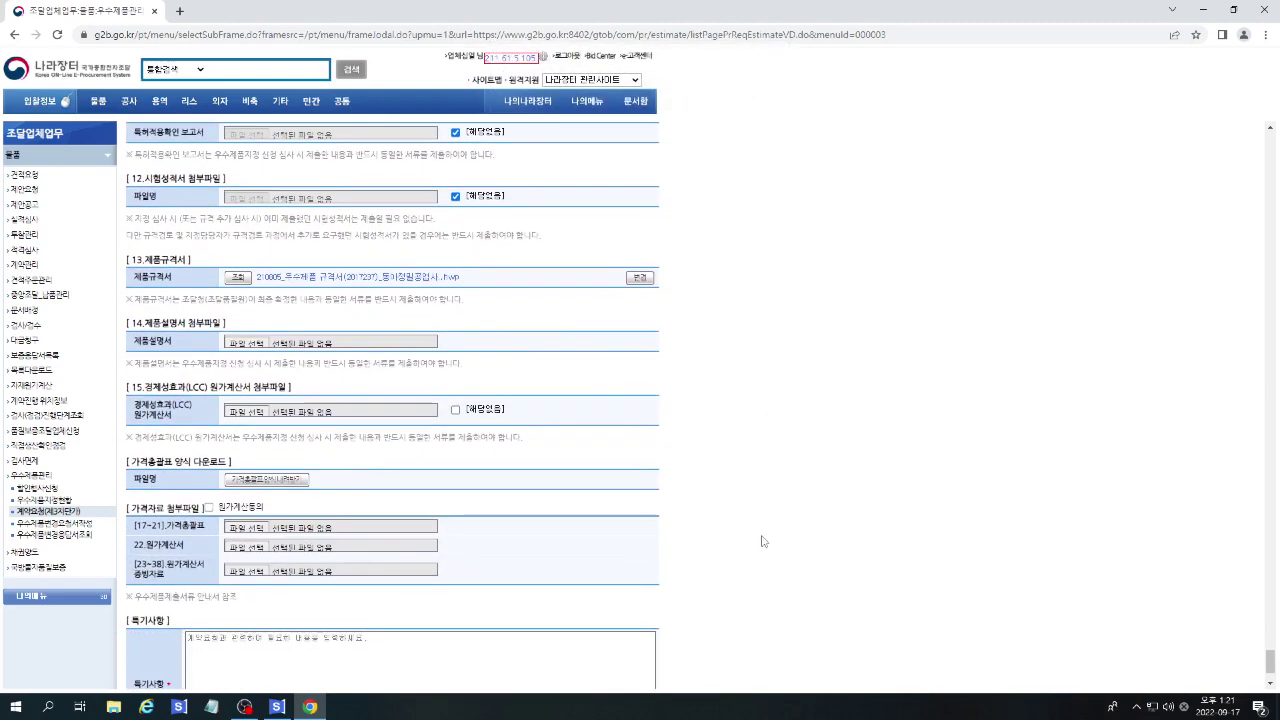
left_click(255, 342)
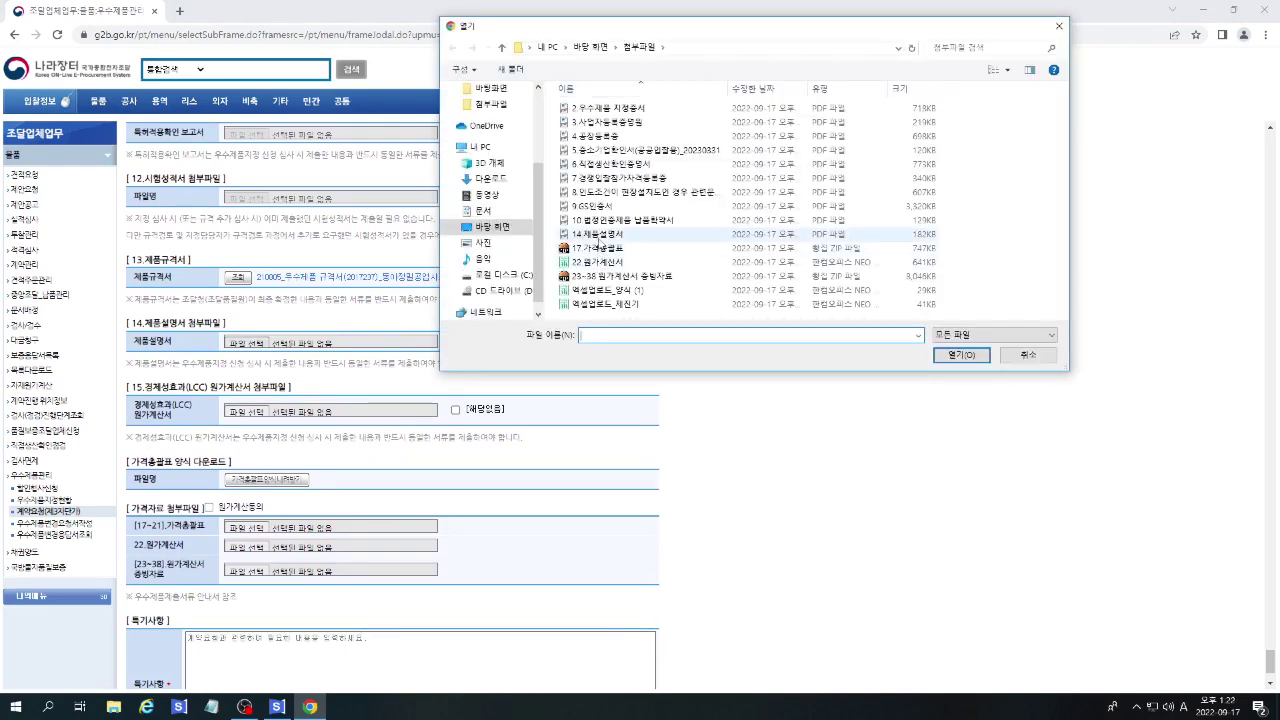
double_click(600, 234)
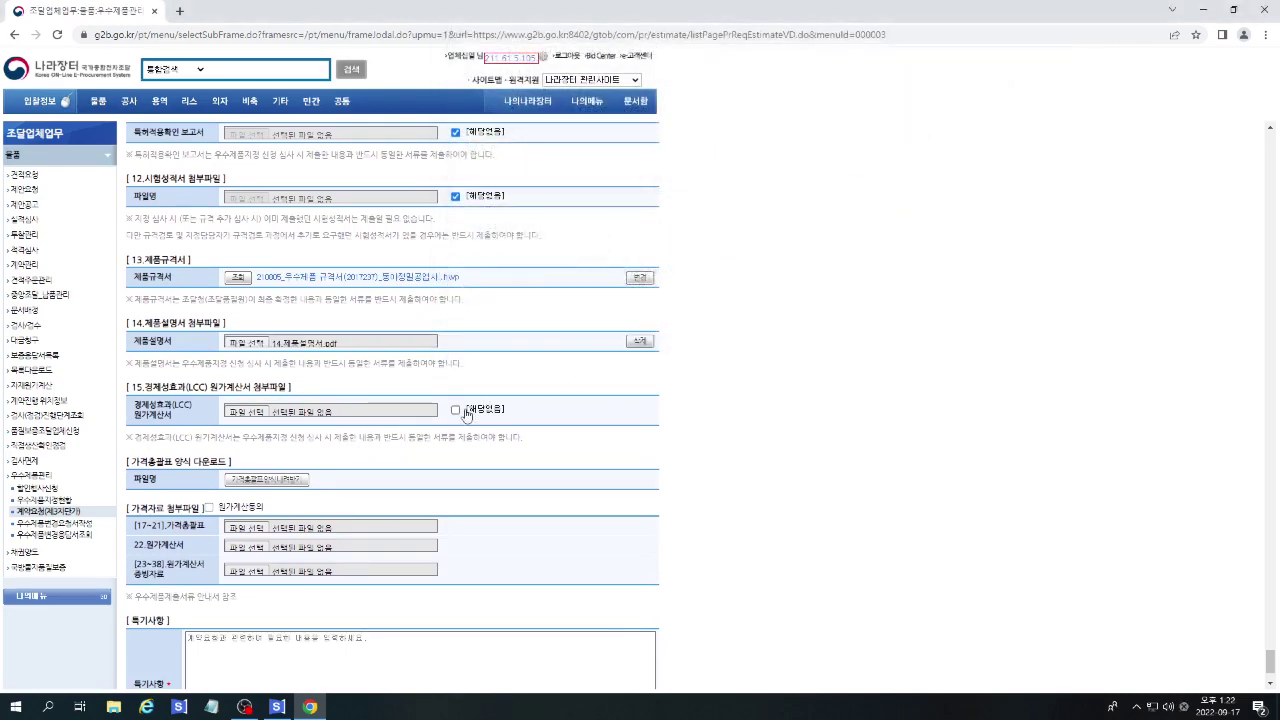
left_click(464, 412)
Agree to cost calculation, including site visits and data requests.
scroll(586, 402, "down", 1)
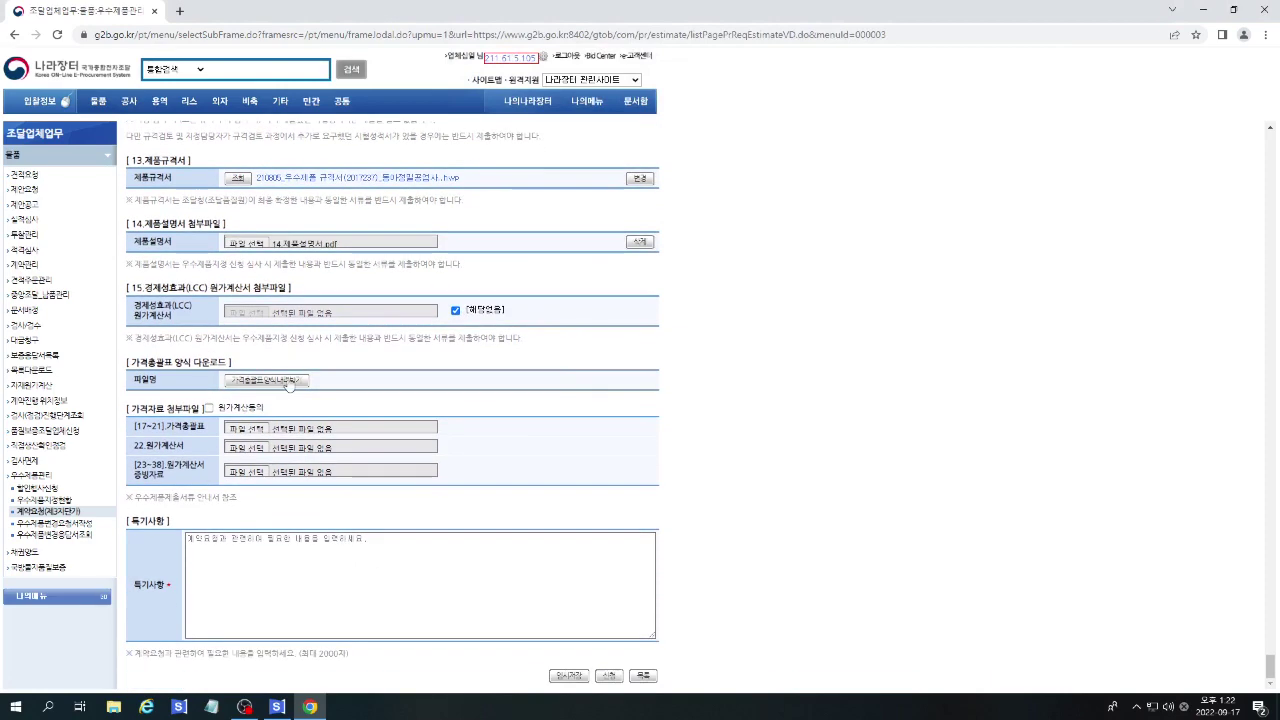
left_click(209, 408)
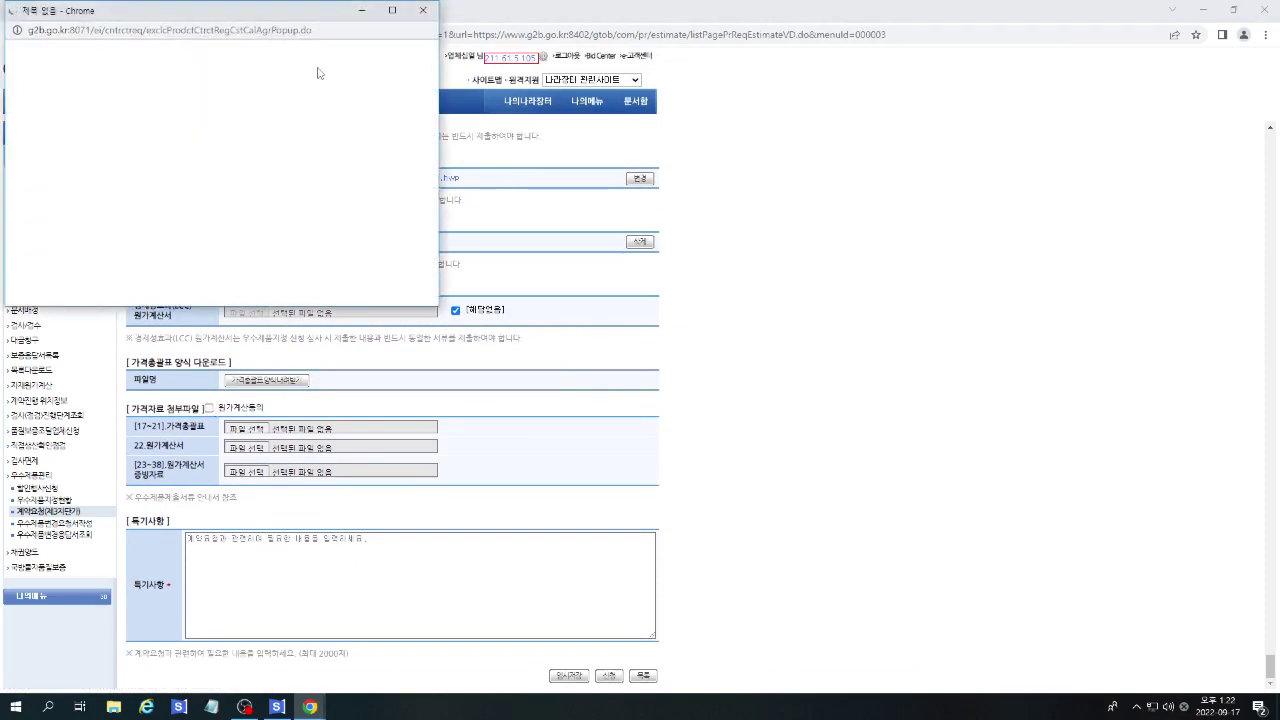
left_click(204, 109)
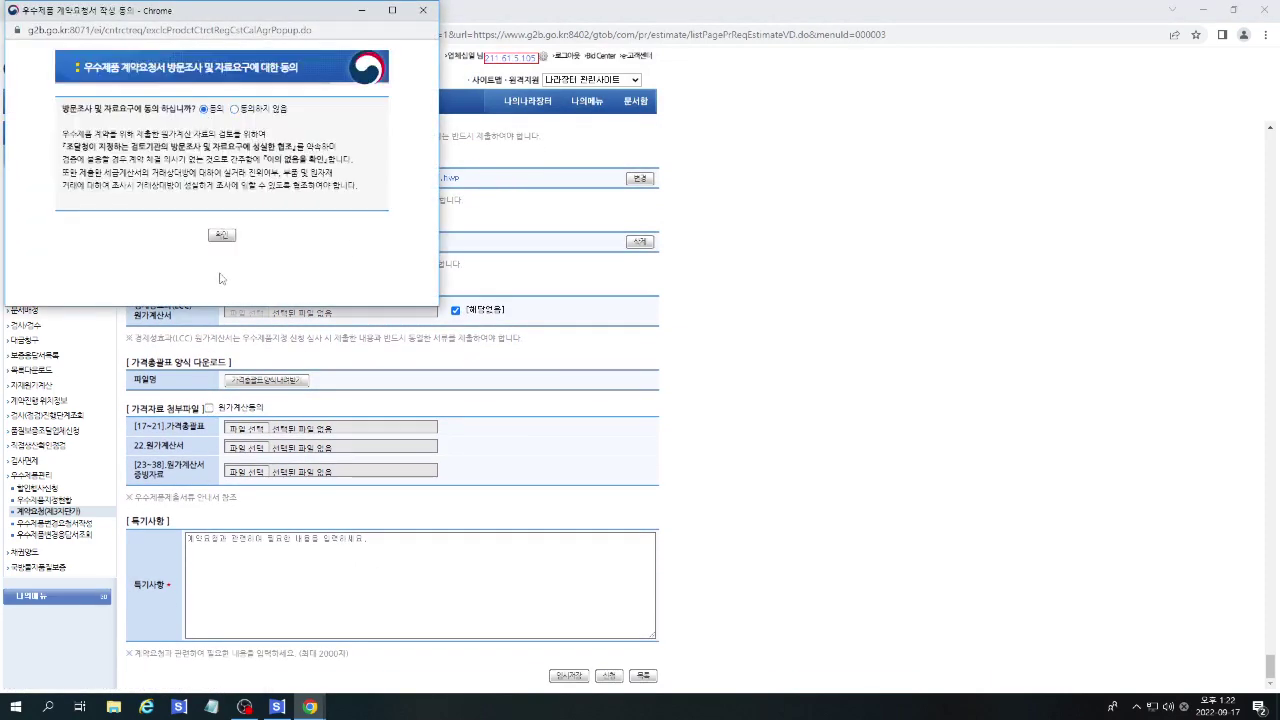
left_click(222, 235)
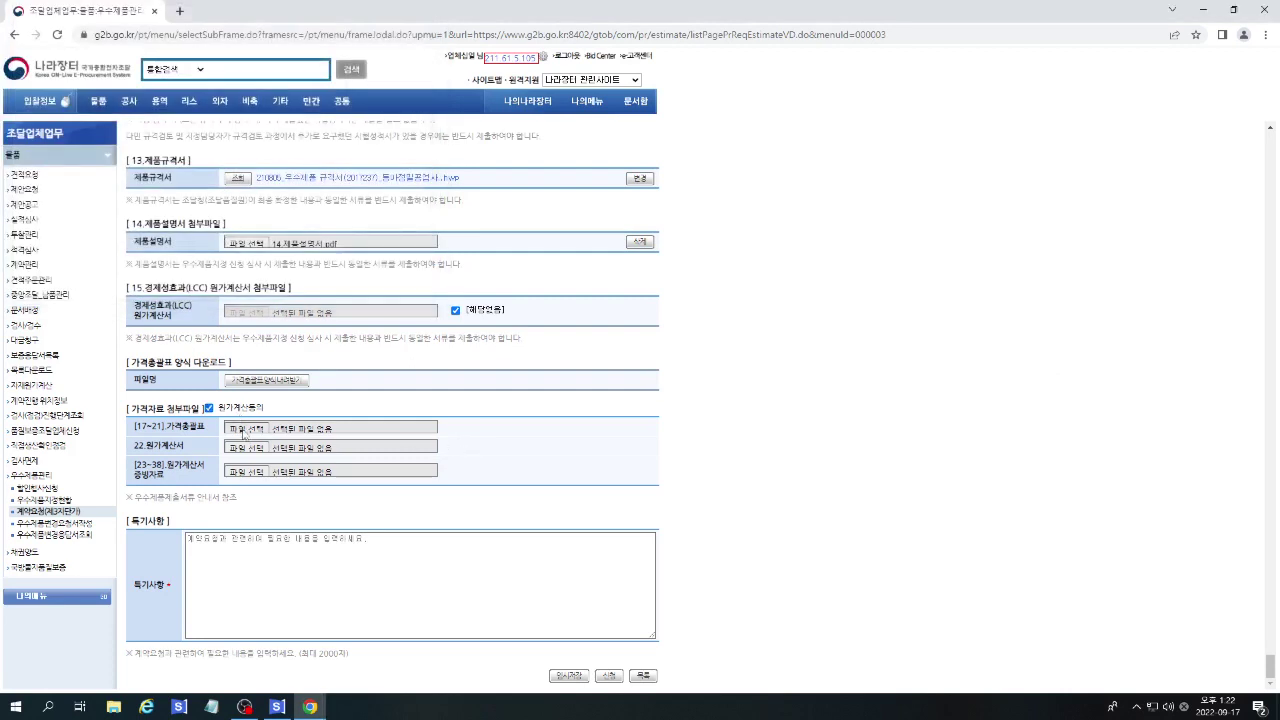
Attach the 17 price file and 22.원가계산서 cost statement.
left_click(243, 432)
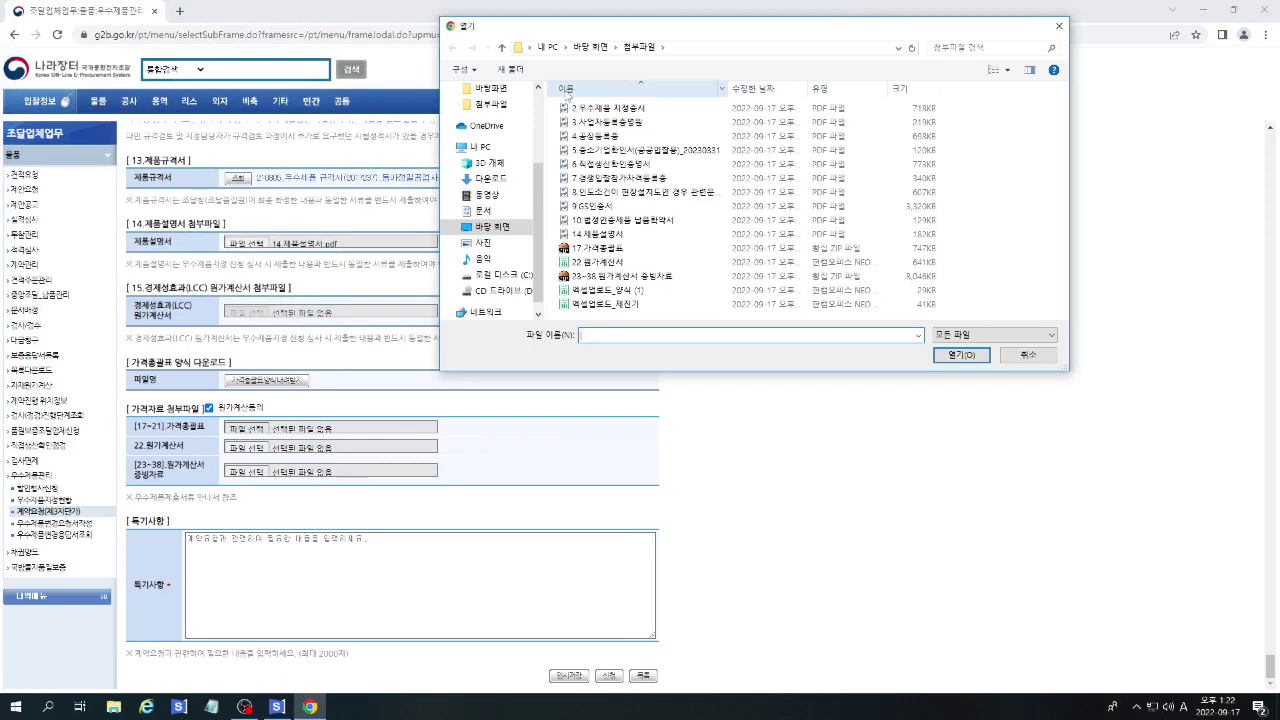
double_click(600, 248)
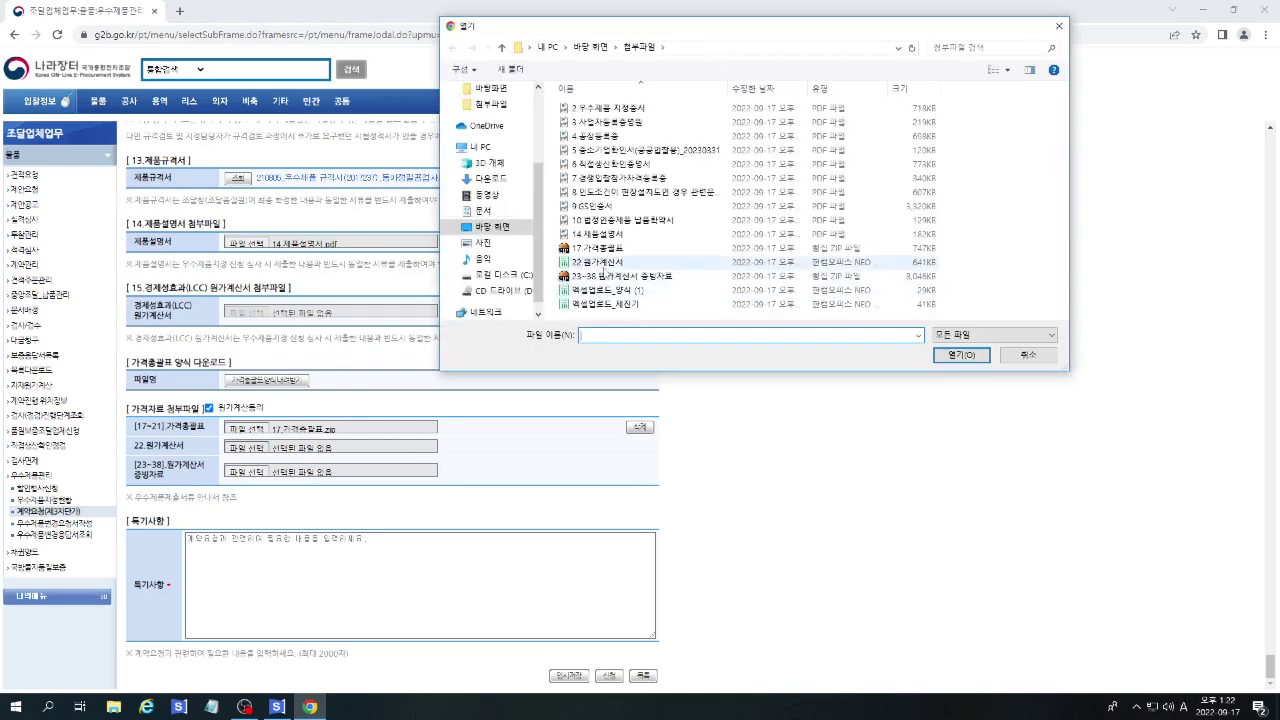
double_click(600, 262)
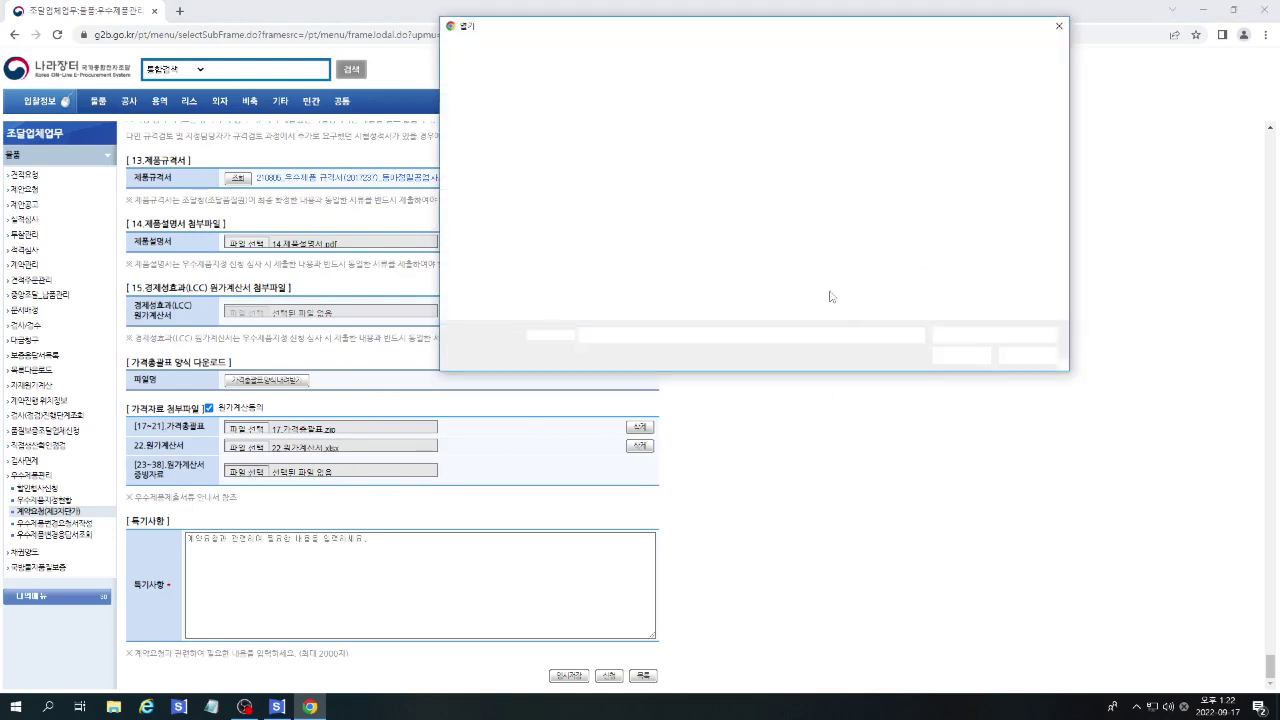
key("Escape")
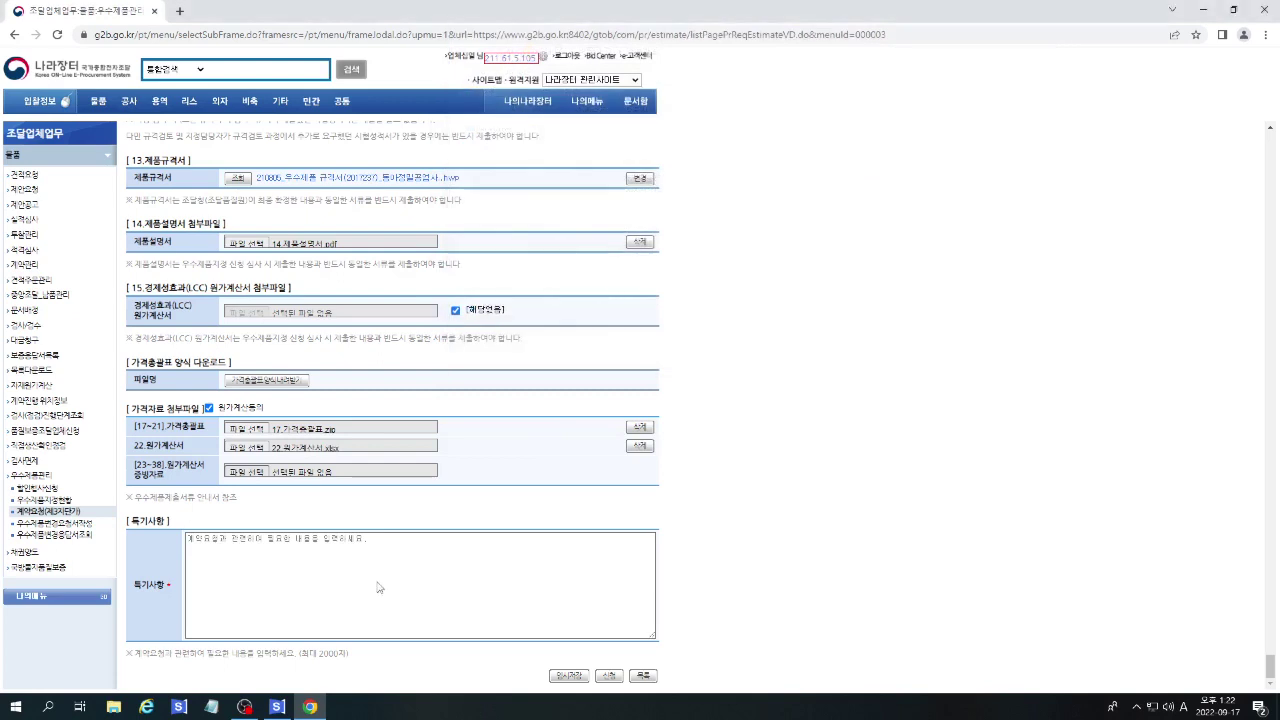
Enter the special note '규격심사 진행 중입니다.' in 특기사항.
left_click(391, 542)
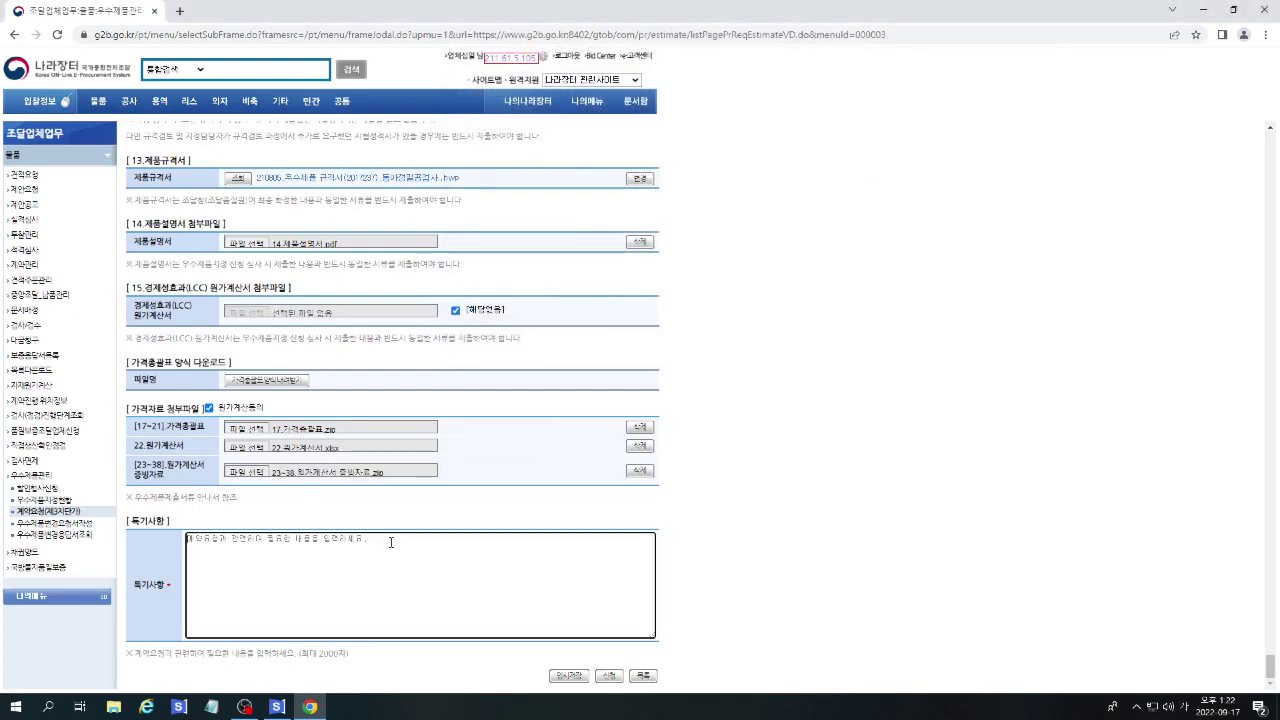
type("규격심")
type("심사")
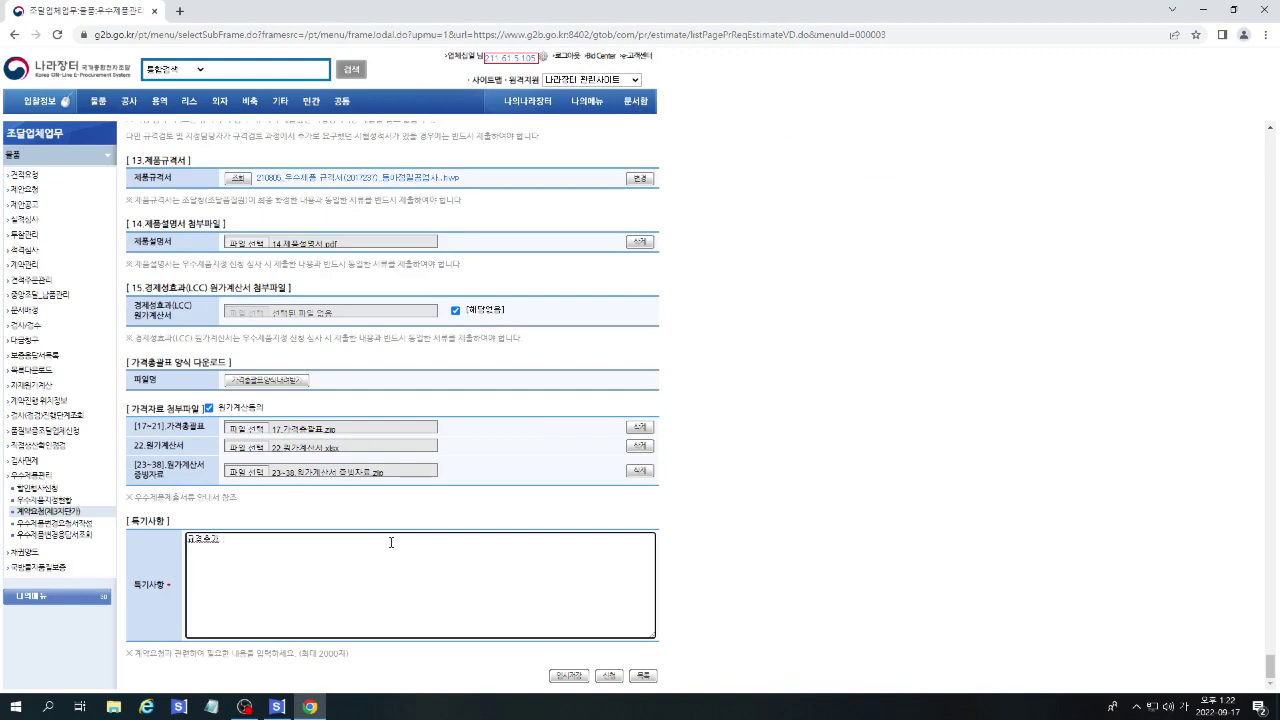
type(" 진행 중")
key("BackSpace")
key("BackSpace")
key("BackSpace")
left_click_drag(222, 540, 354, 537)
left_click(355, 541)
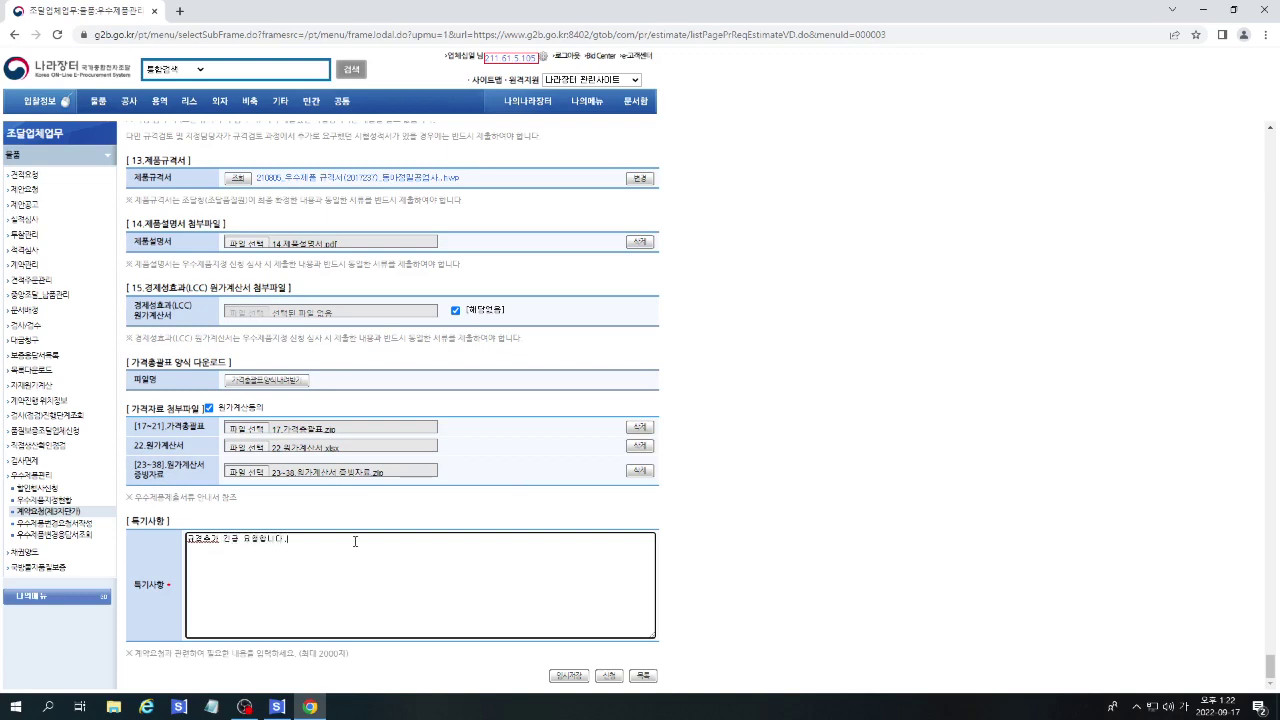
Submit the contract request and confirm through to the 계약진행목록.
left_click(608, 676)
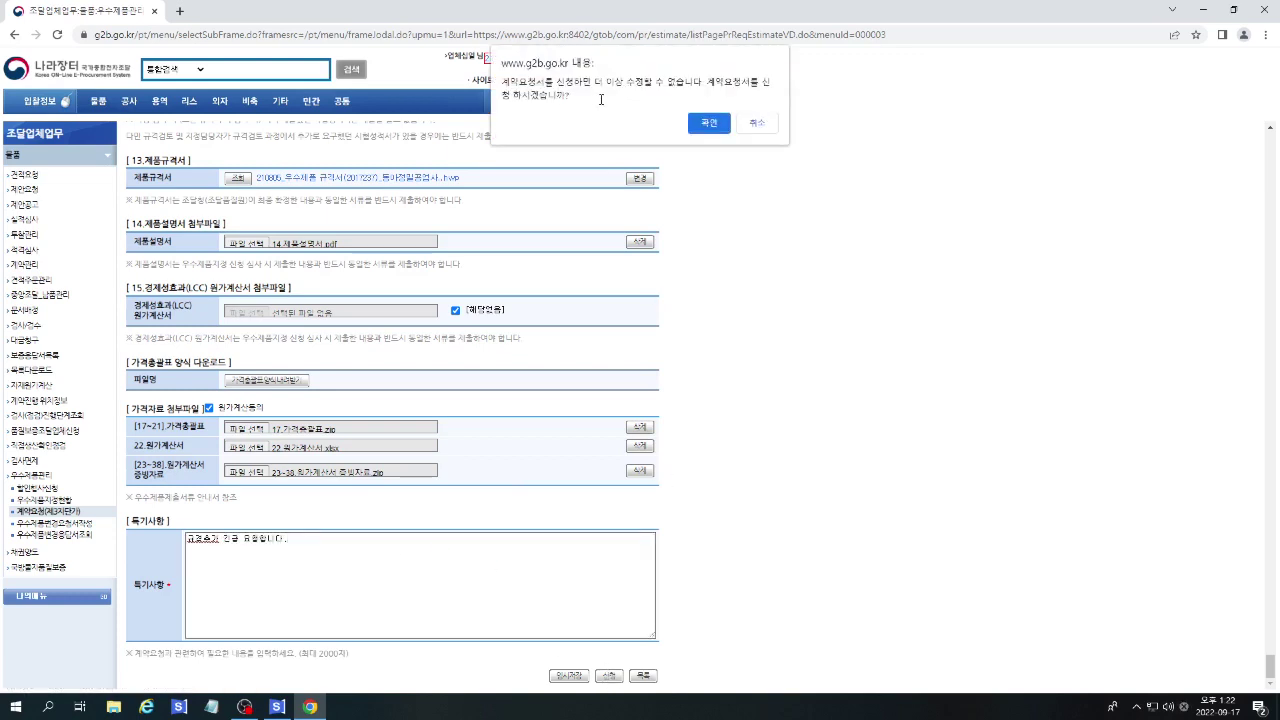
left_click(708, 124)
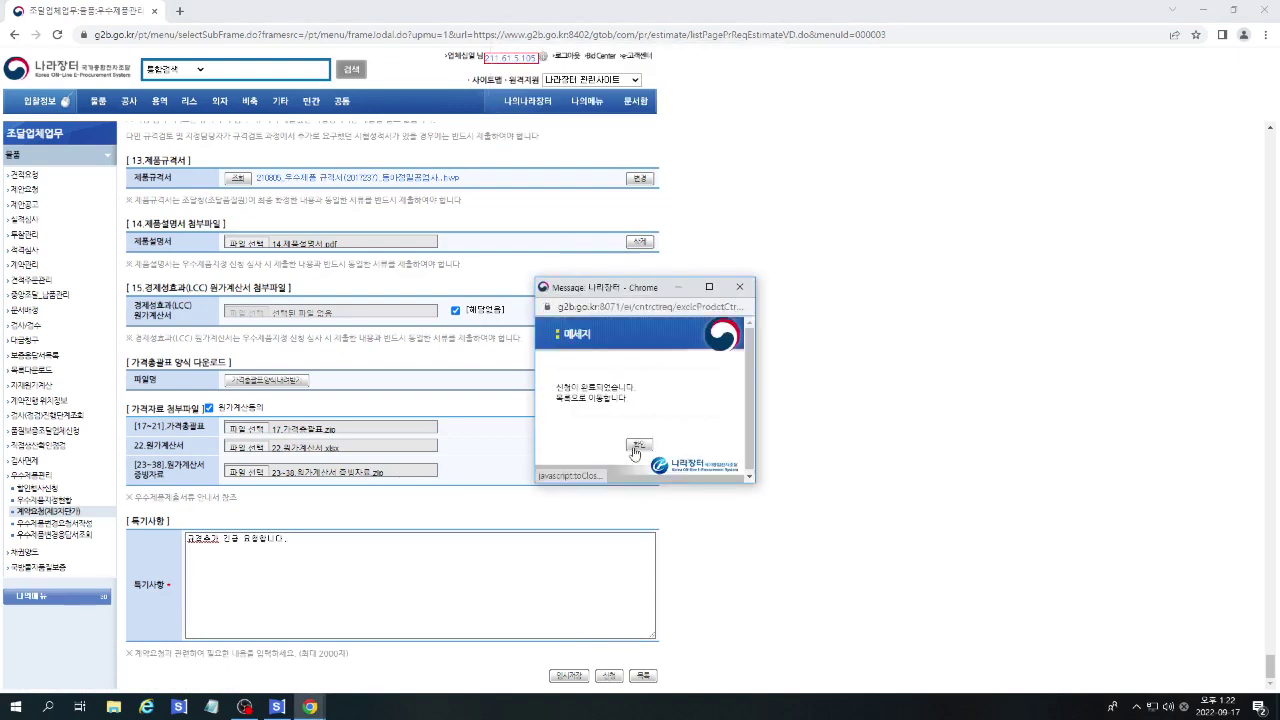
left_click(639, 446)
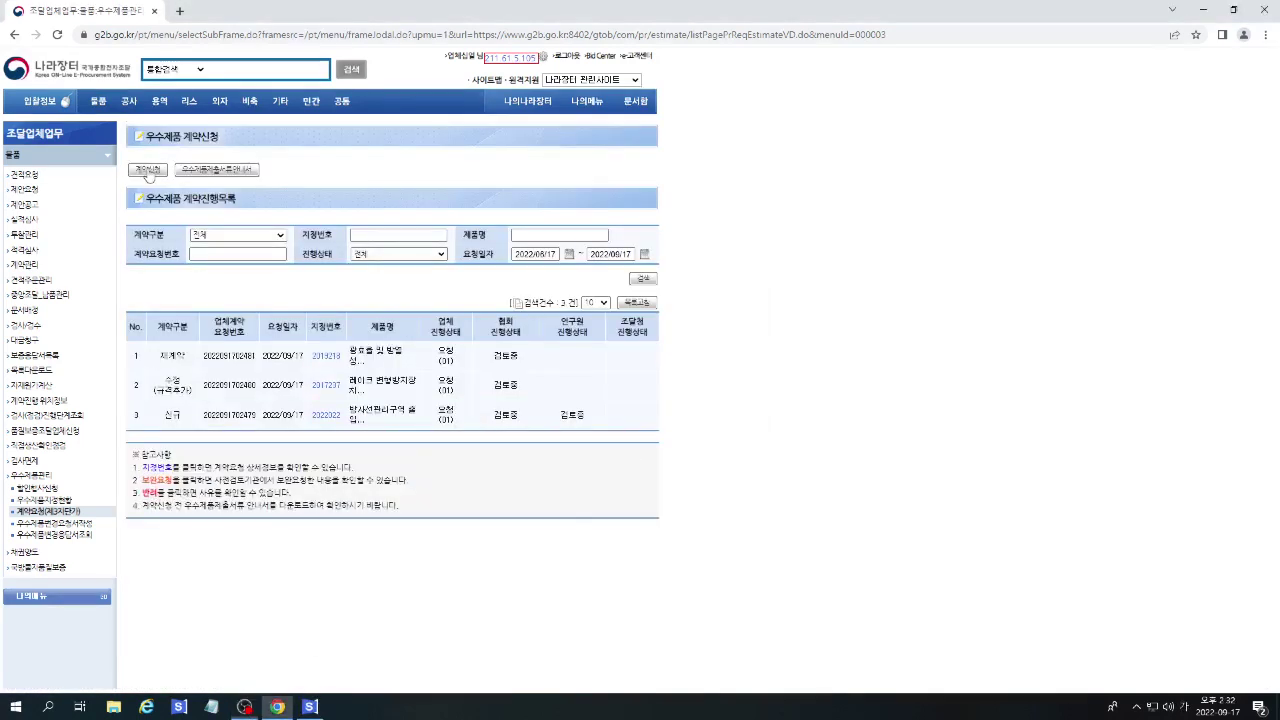
Start a new contract request, affirm truthful documents, and set the contract type to 수정계약.
left_click(147, 169)
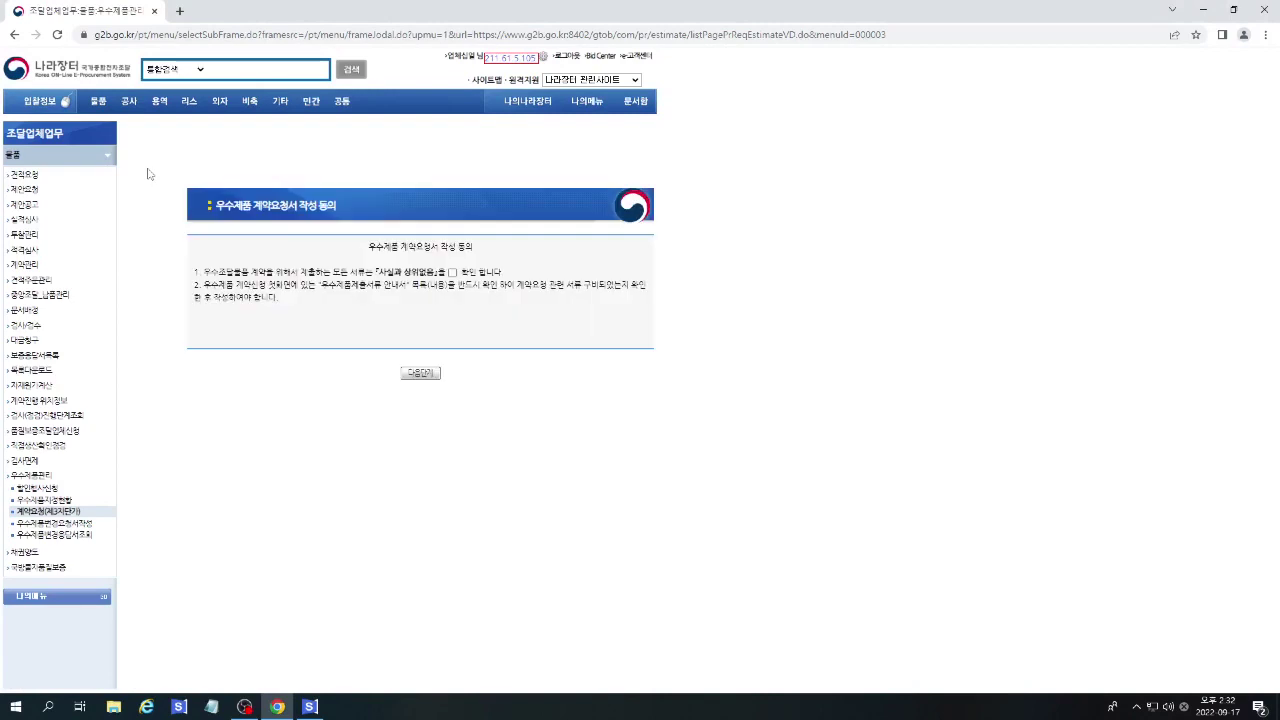
left_click(453, 272)
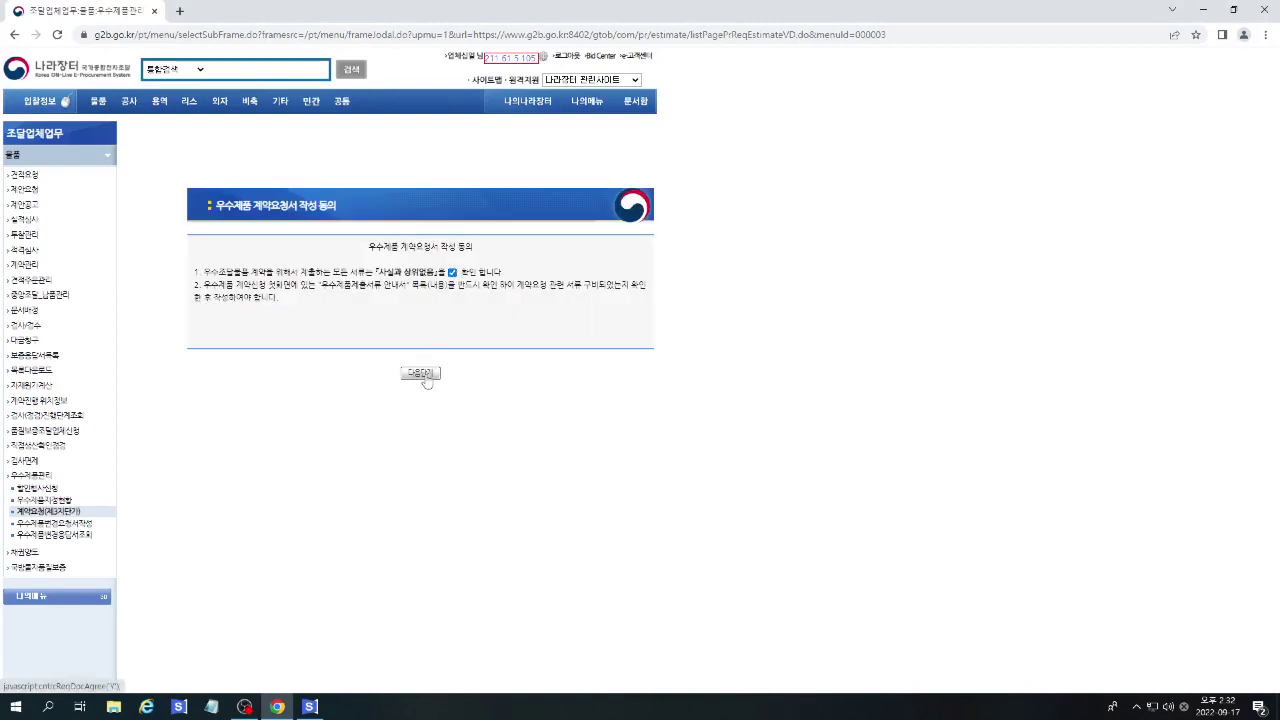
left_click(421, 373)
left_click(256, 189)
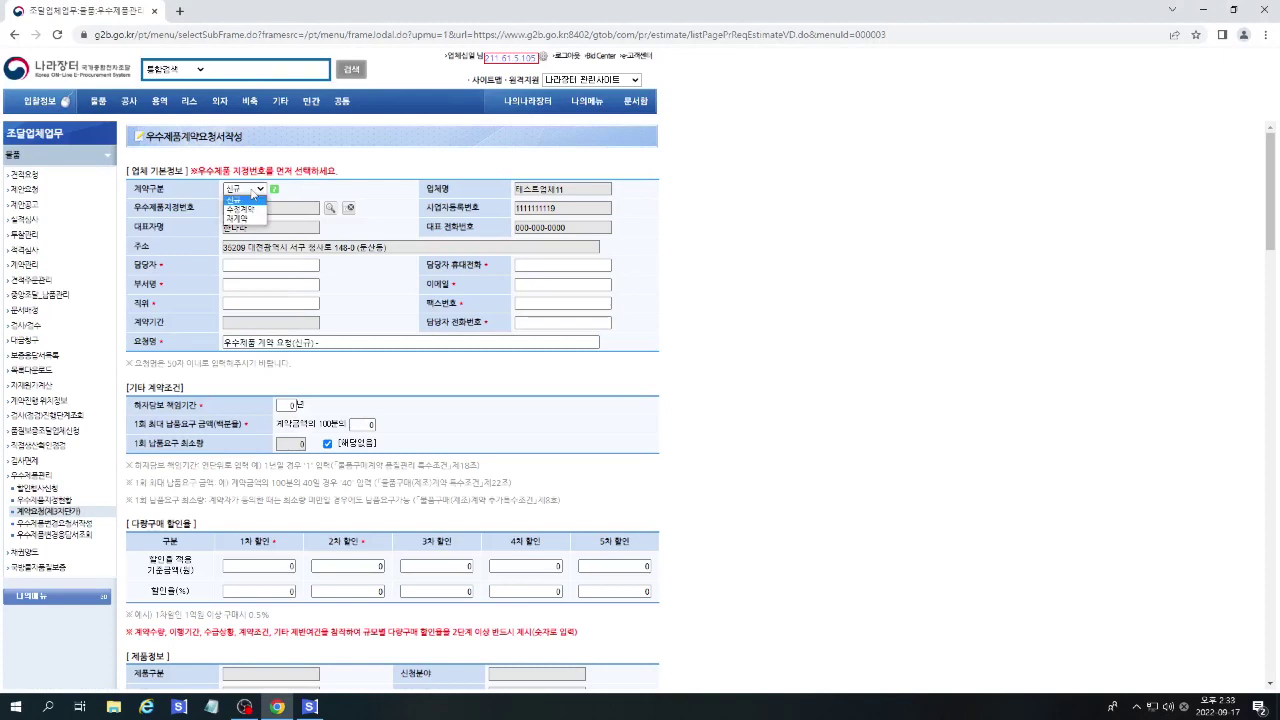
left_click(250, 220)
left_click(700, 126)
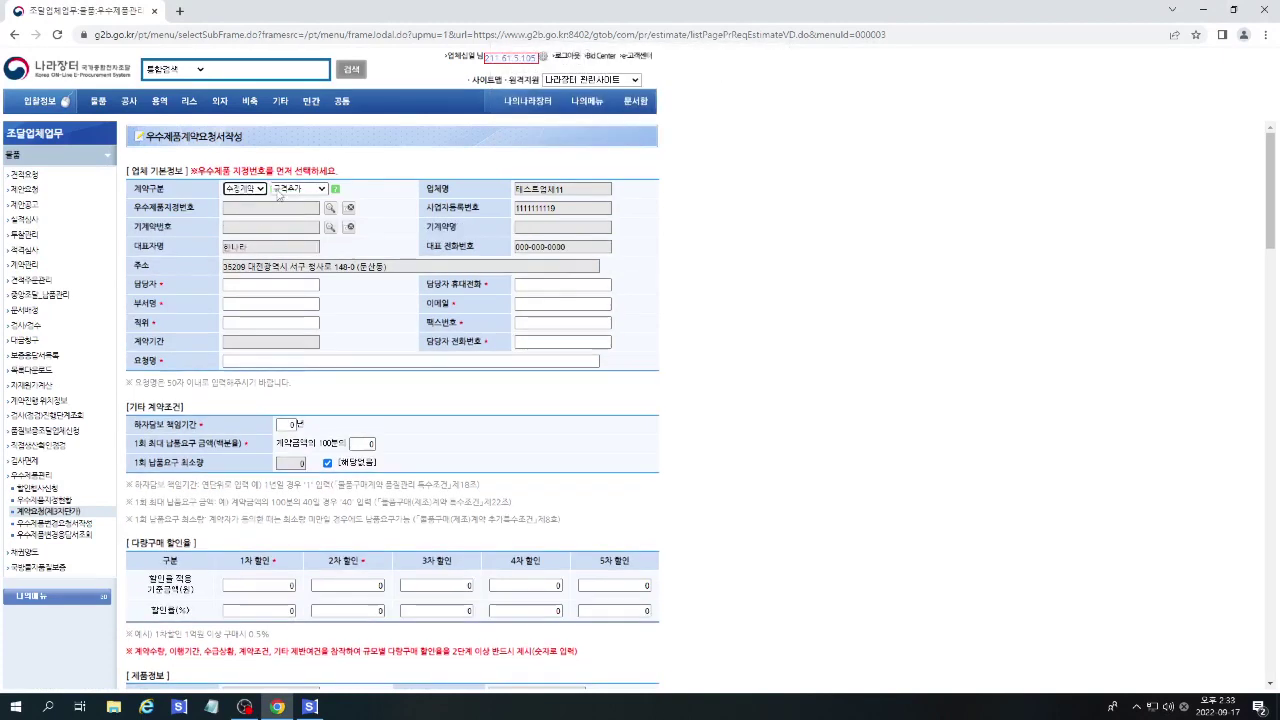
Choose 계약금액조정 as the modification reason, accepting the form reset.
left_click(298, 189)
left_click(292, 205)
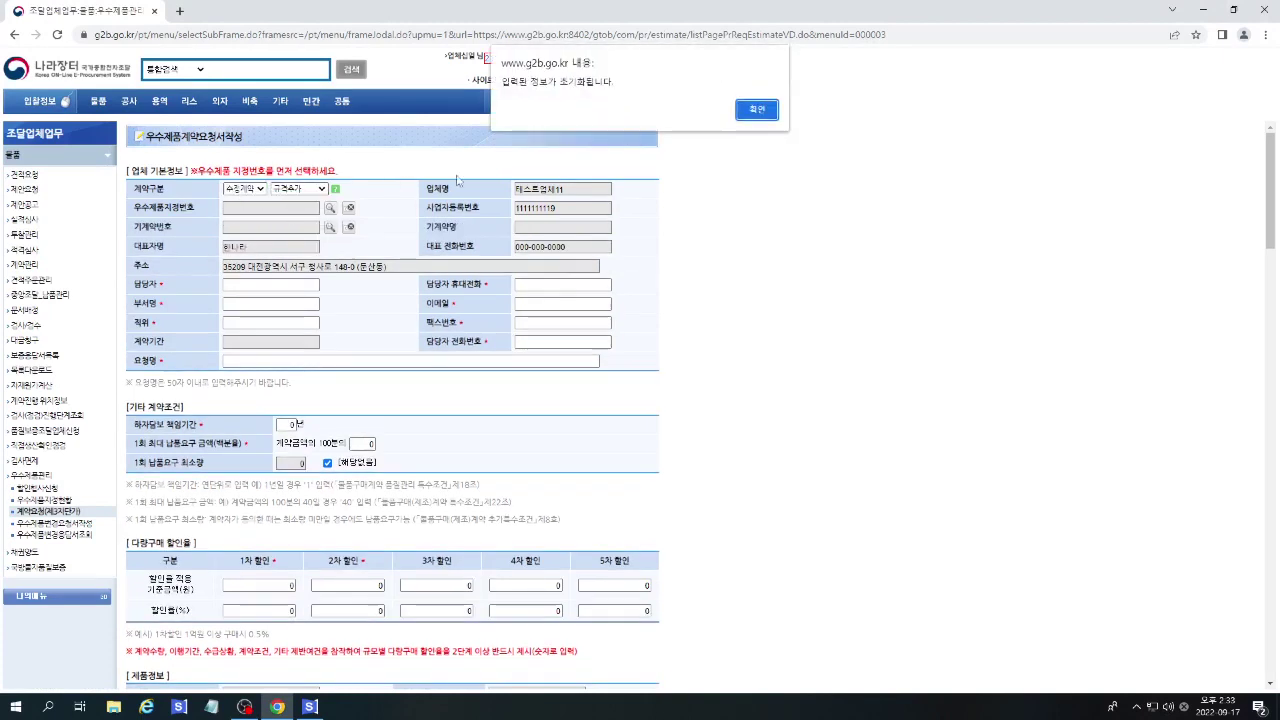
left_click(747, 110)
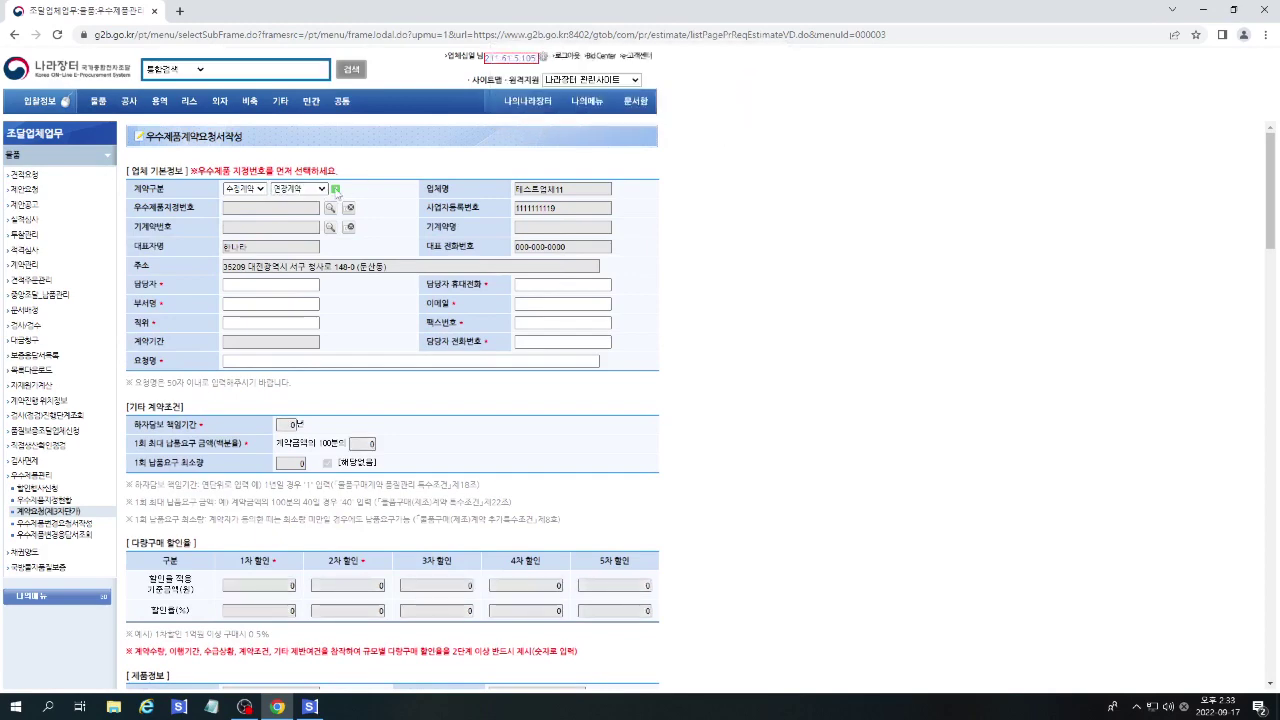
left_click(336, 189)
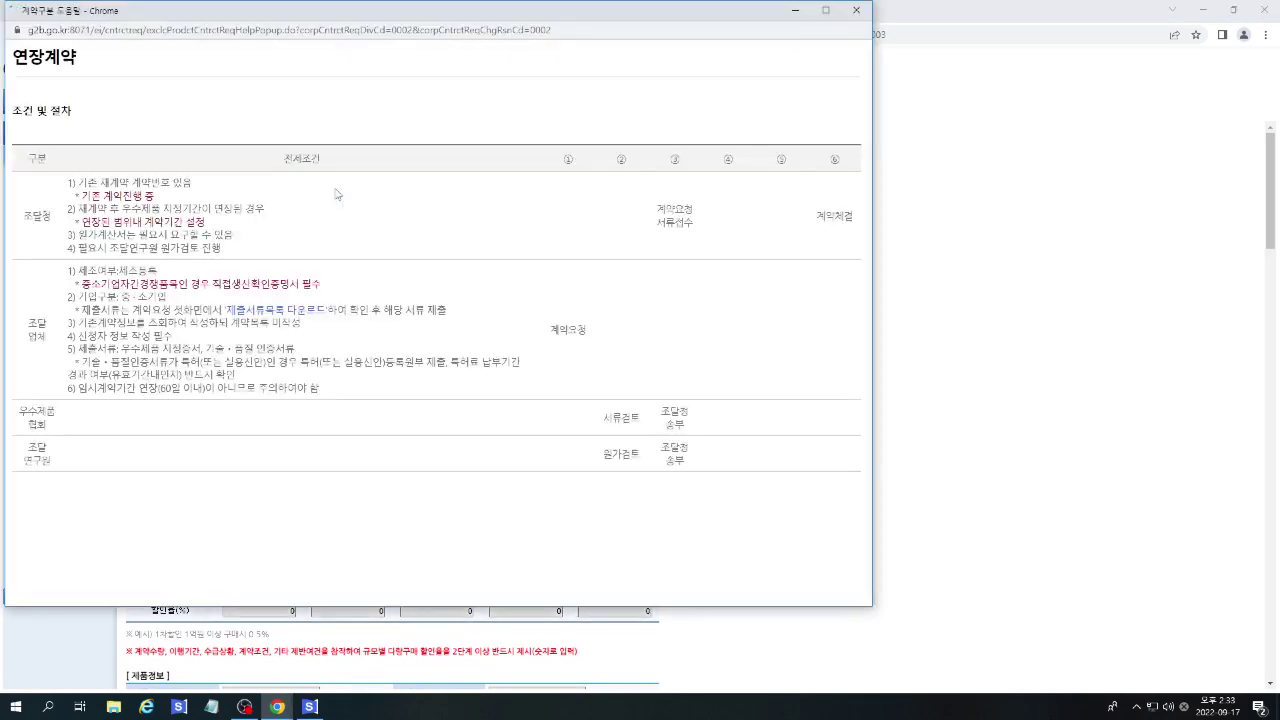
left_click(856, 10)
Select excellent-product designation 2018176 and its existing LED lighting contract.
left_click(332, 209)
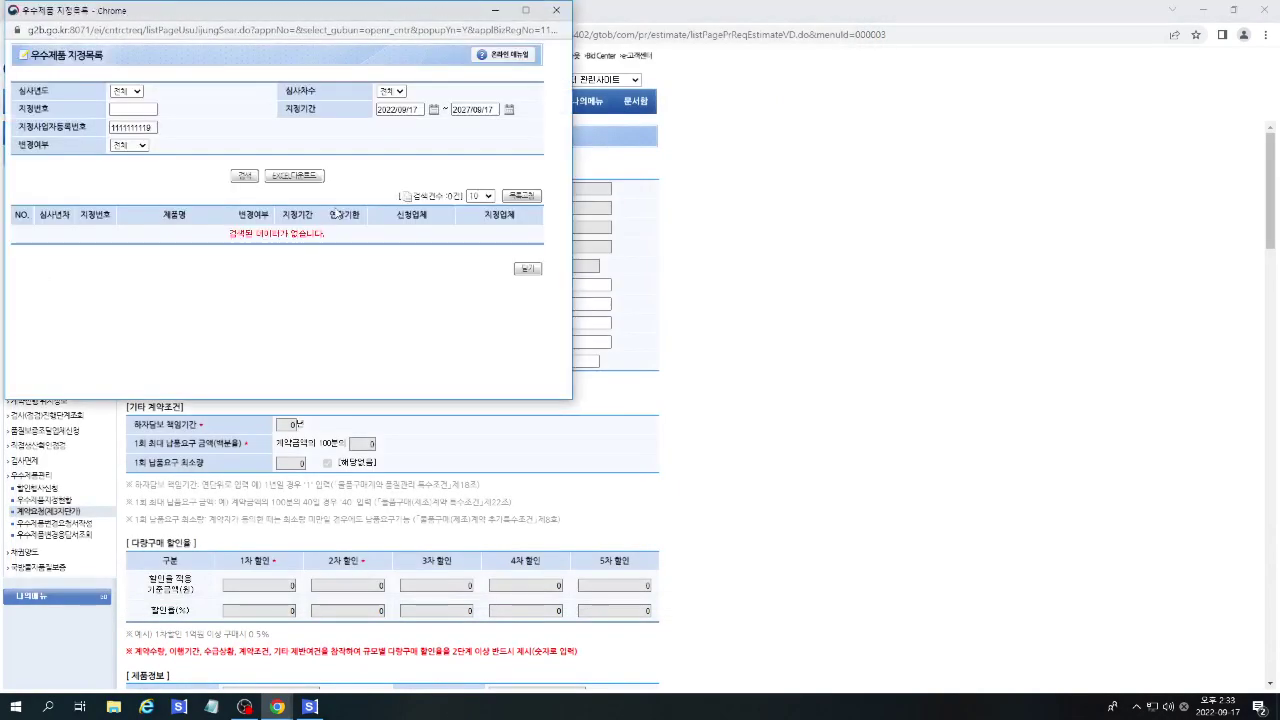
left_click(135, 127)
double_click(135, 127)
key("BackSpace")
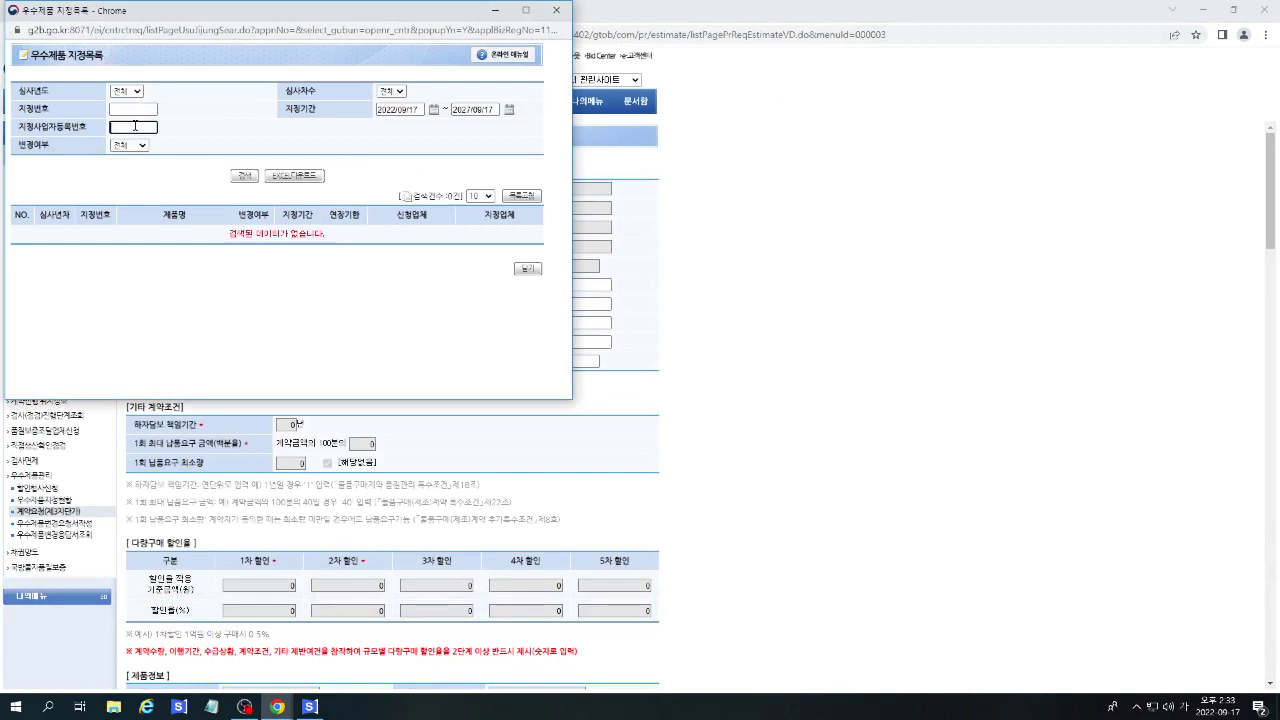
left_click(134, 109)
type("20")
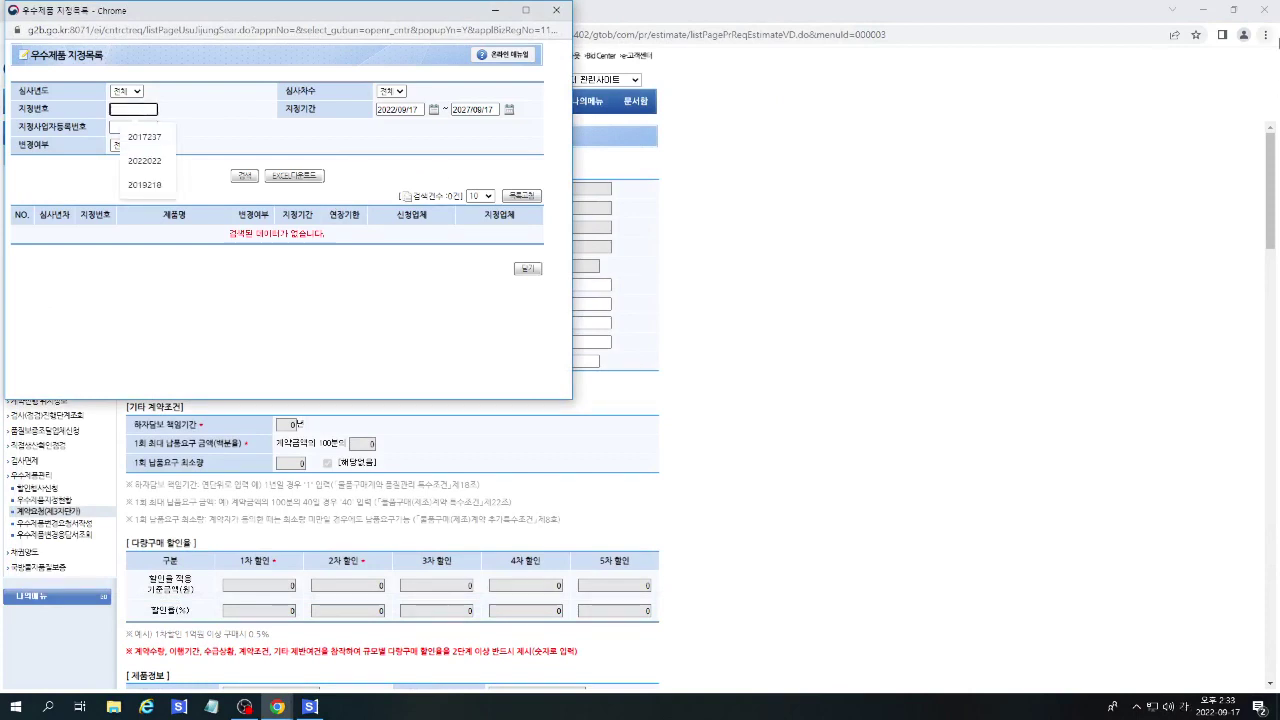
type("1817")
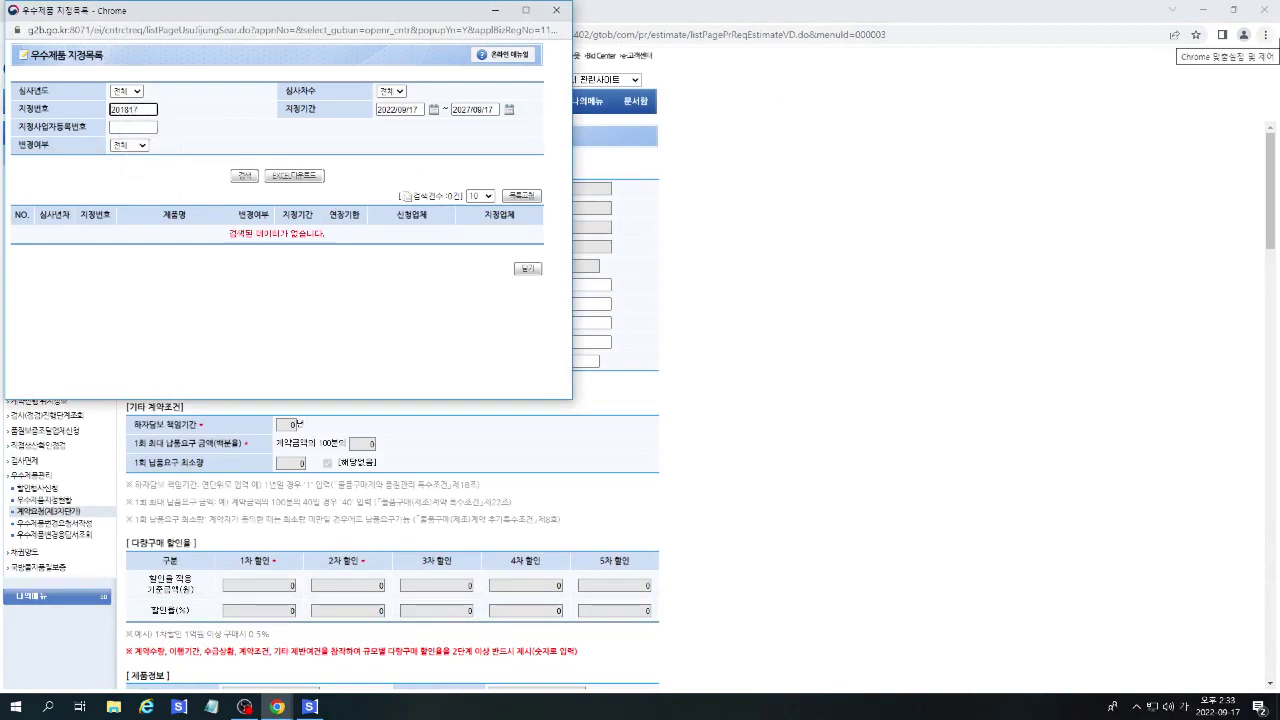
type("0")
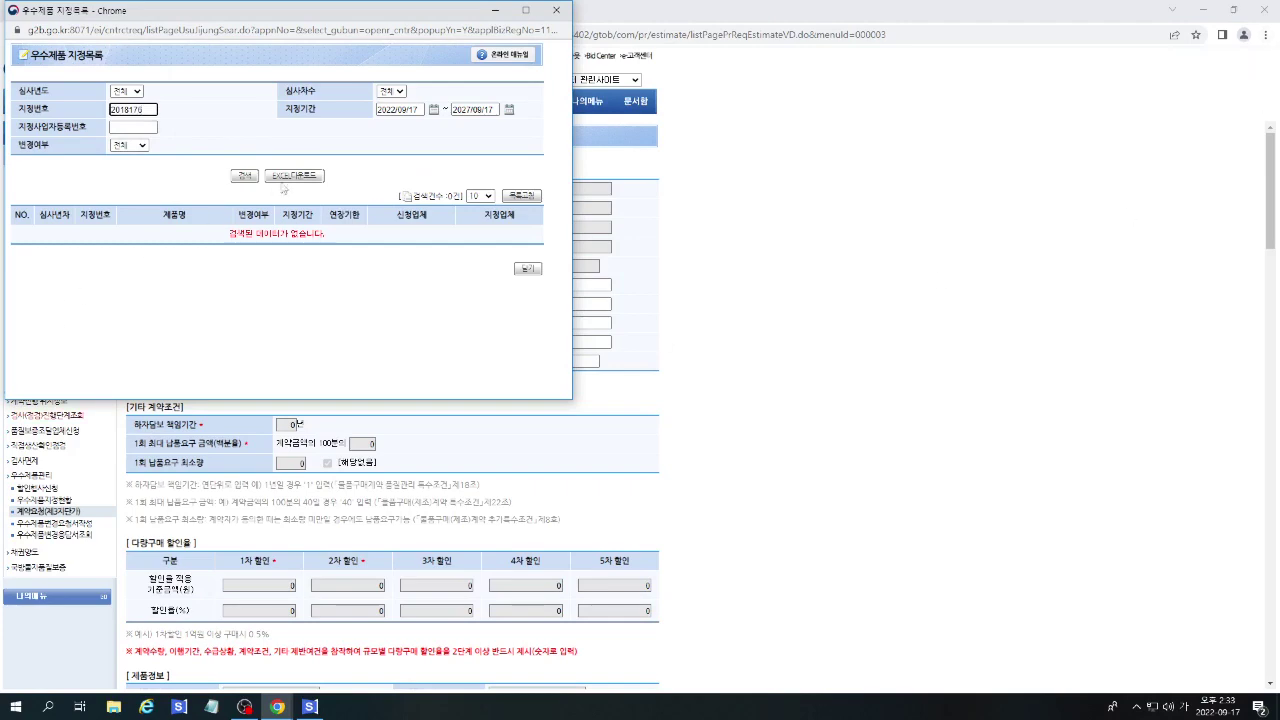
left_click(243, 176)
left_click(93, 248)
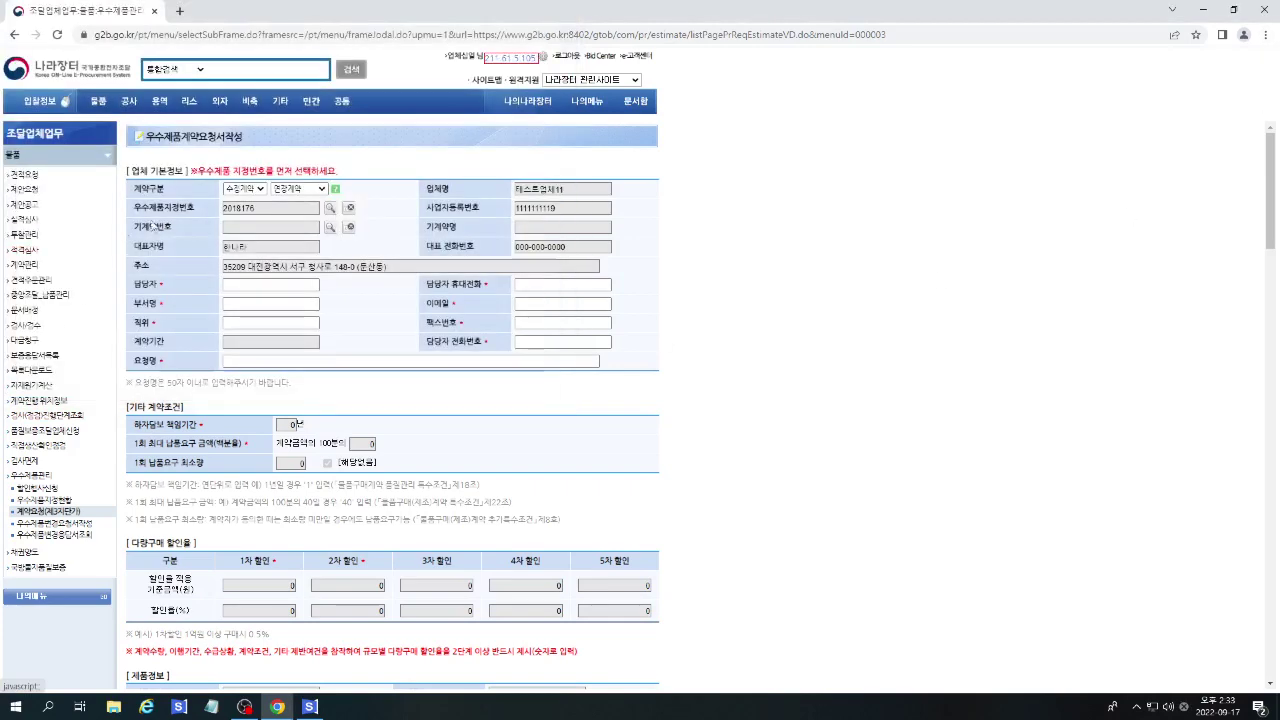
left_click(328, 230)
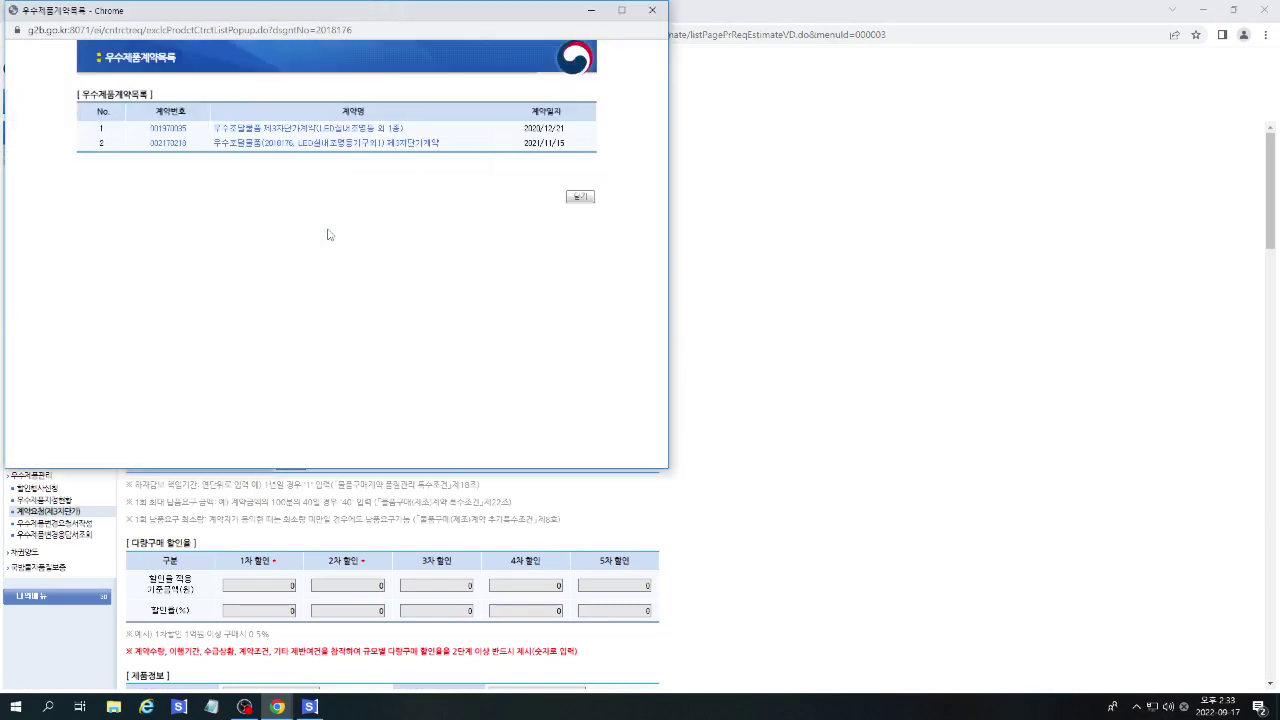
left_click(170, 146)
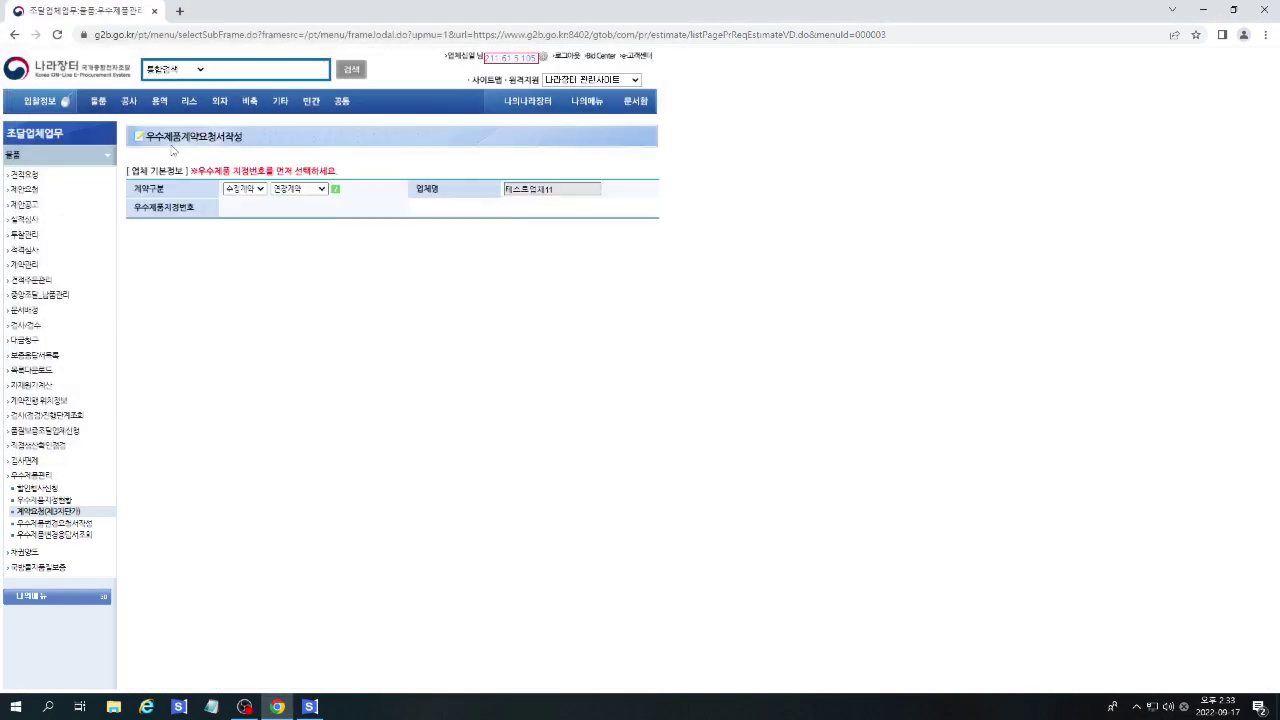
Enter the contact person's name, mobile number and department 조달계약팀, leaving the request title unchanged.
scroll(370, 302, "down", 1)
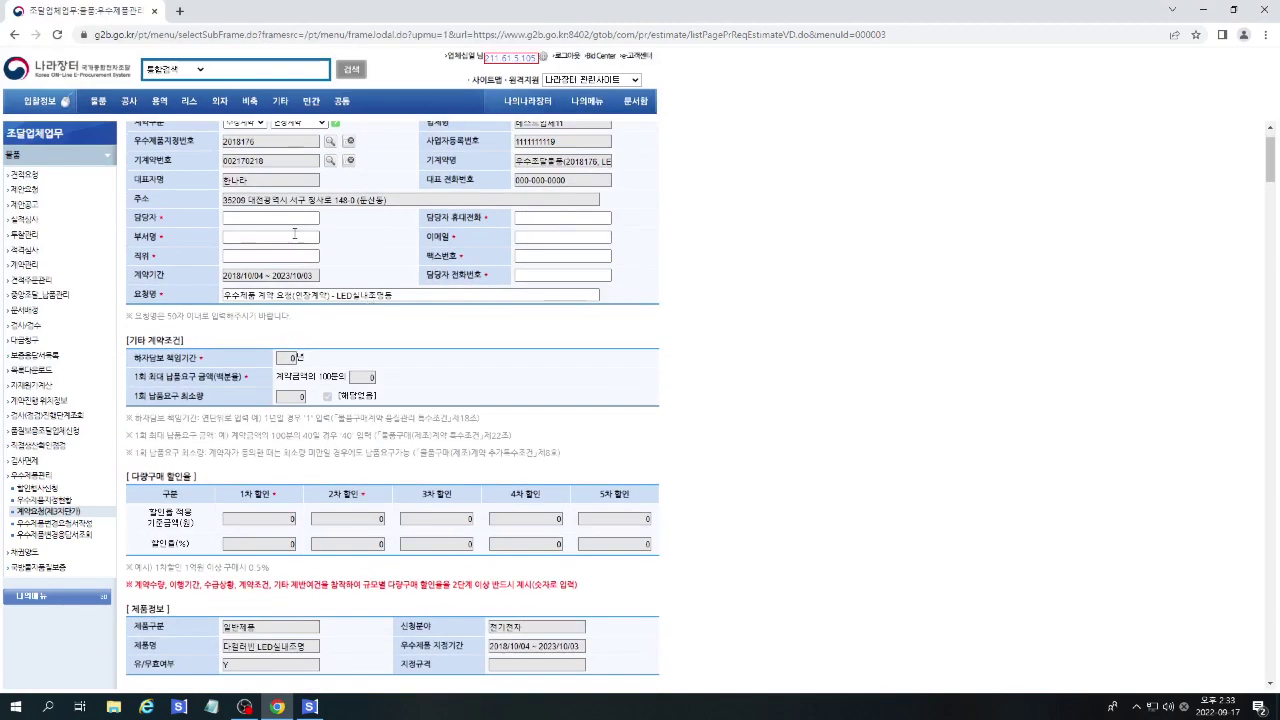
left_click(293, 220)
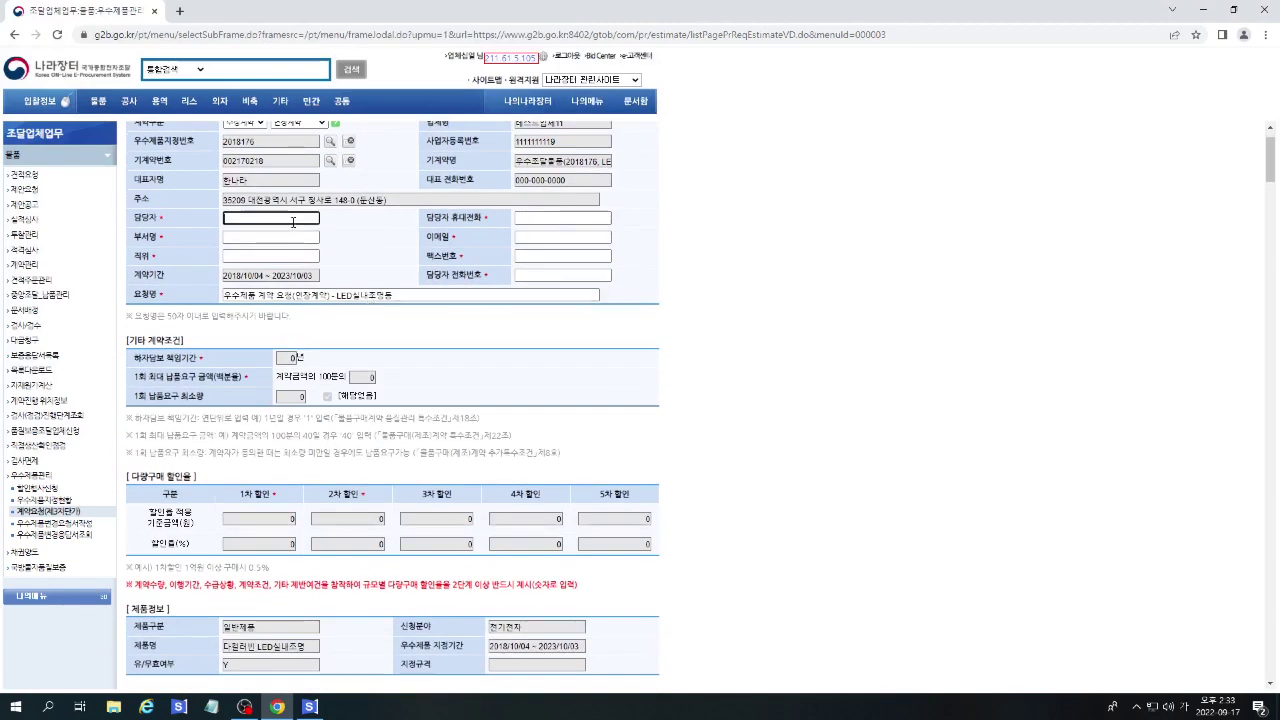
type("홍길동")
key("Tab")
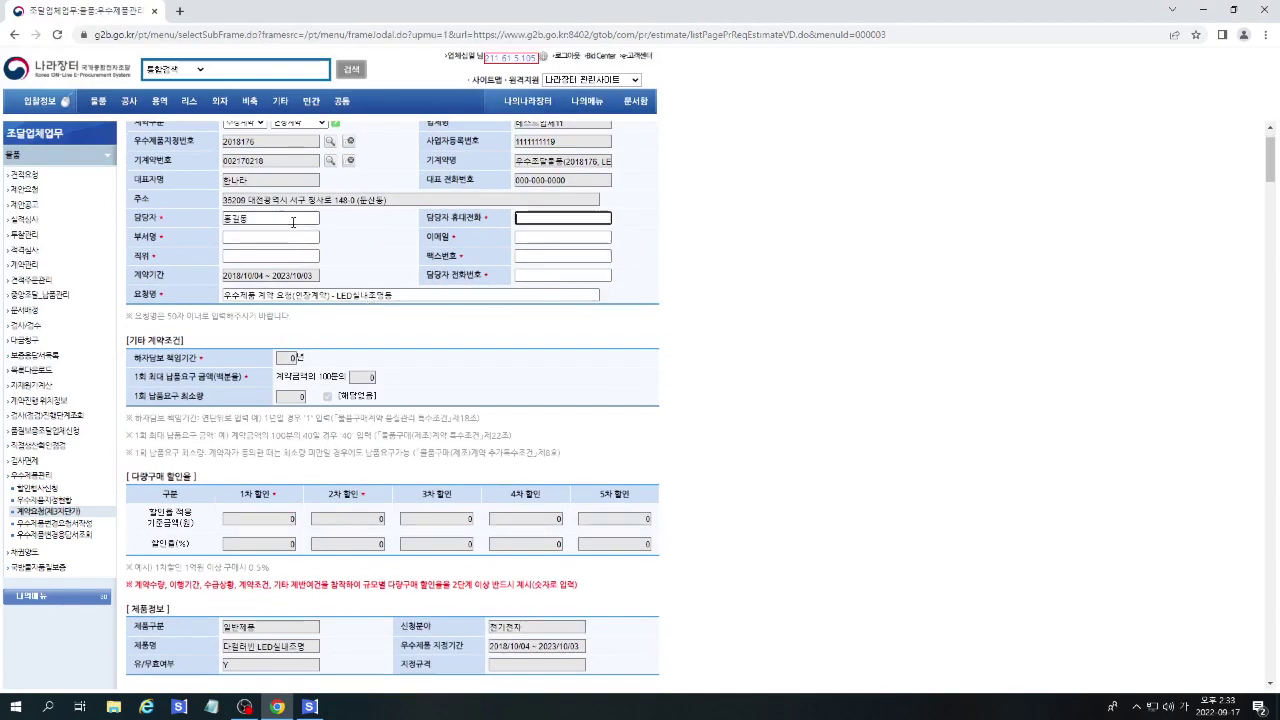
type("010-1111-11111")
key("Tab")
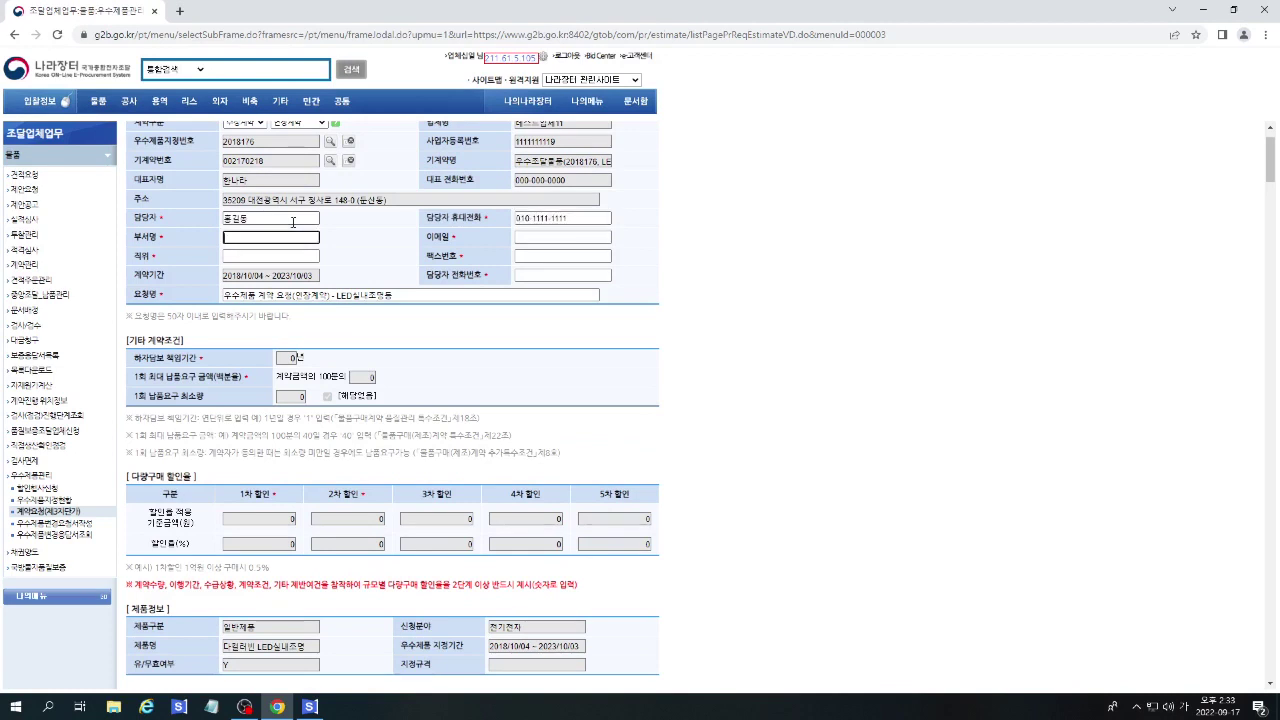
type("조달계약팀")
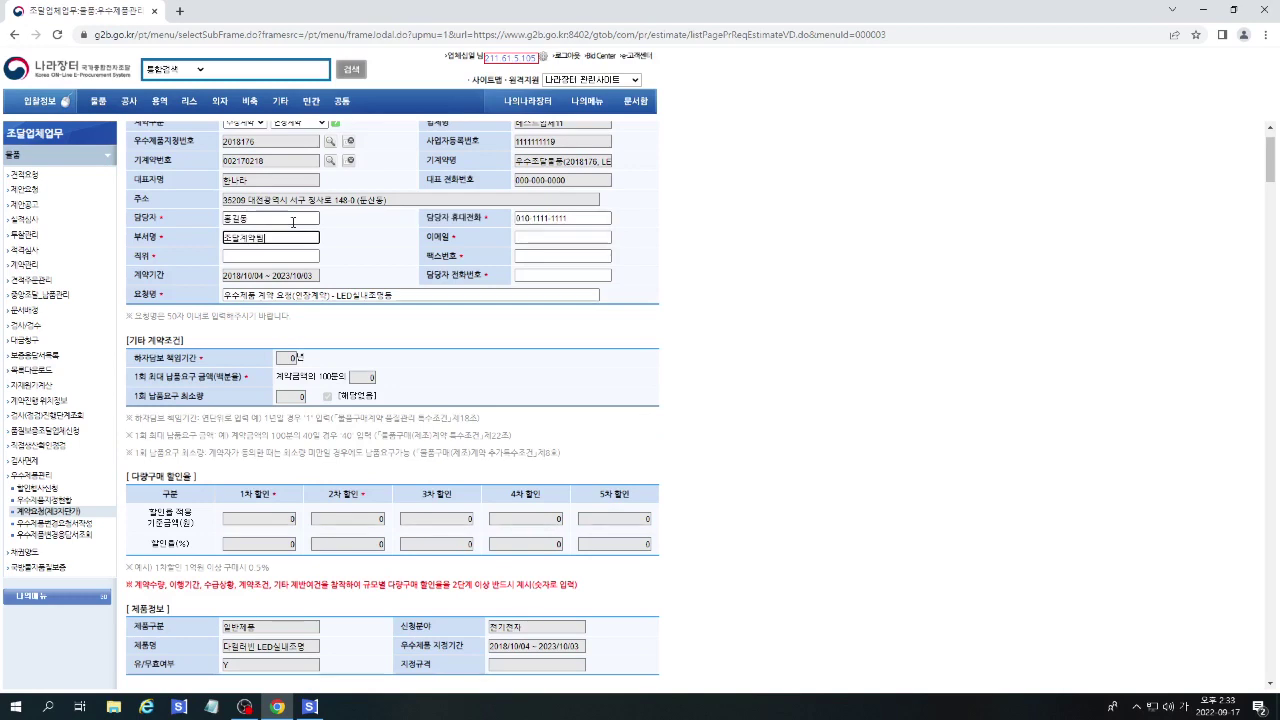
key("Tab")
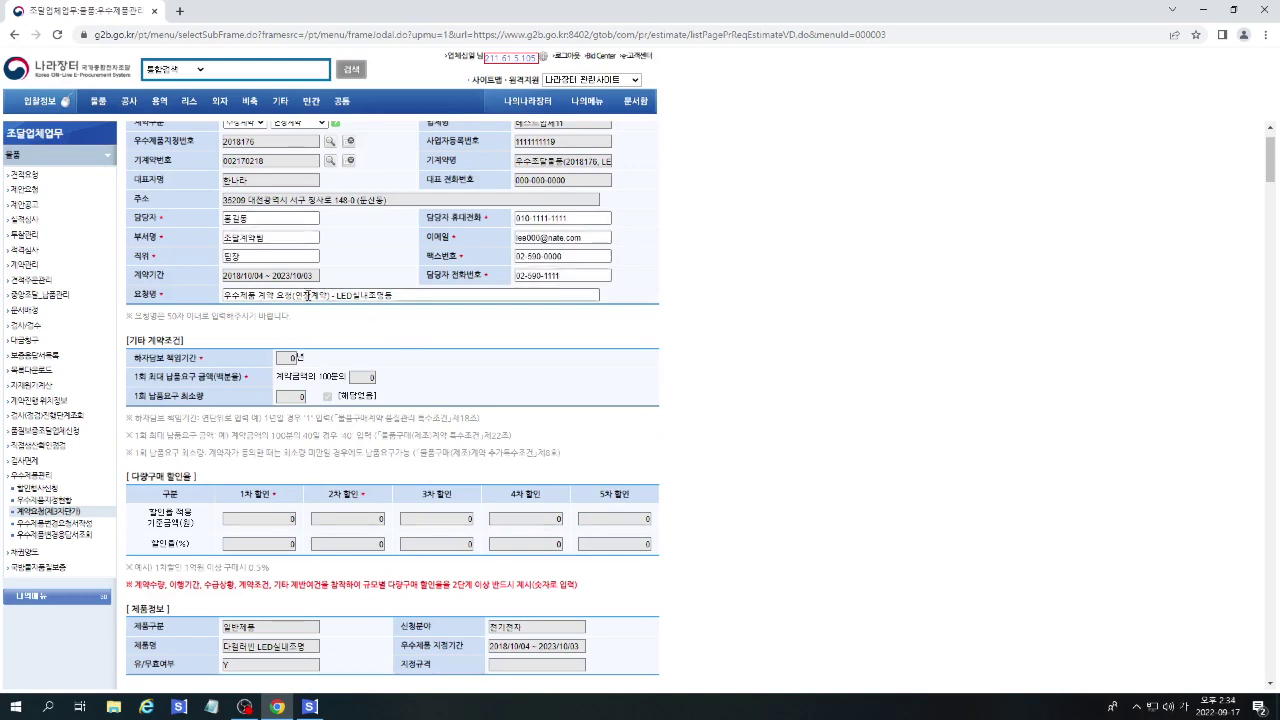
triple_click(293, 296)
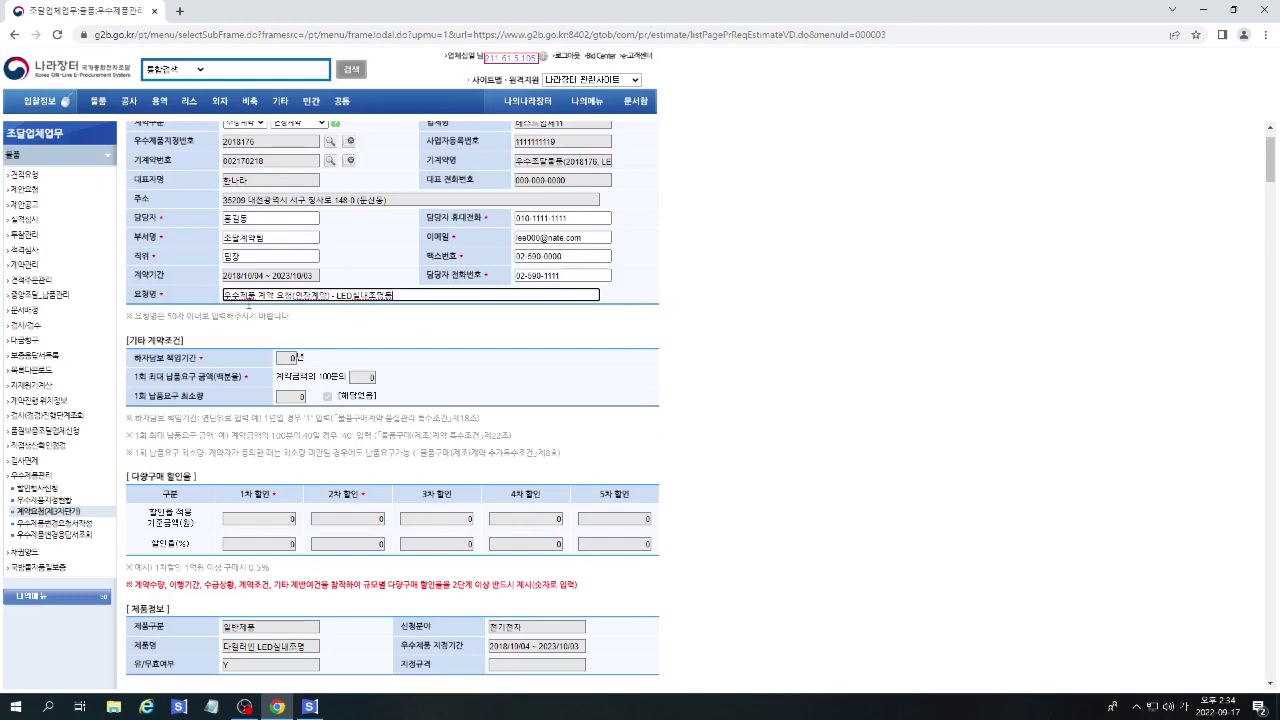
left_click(175, 318)
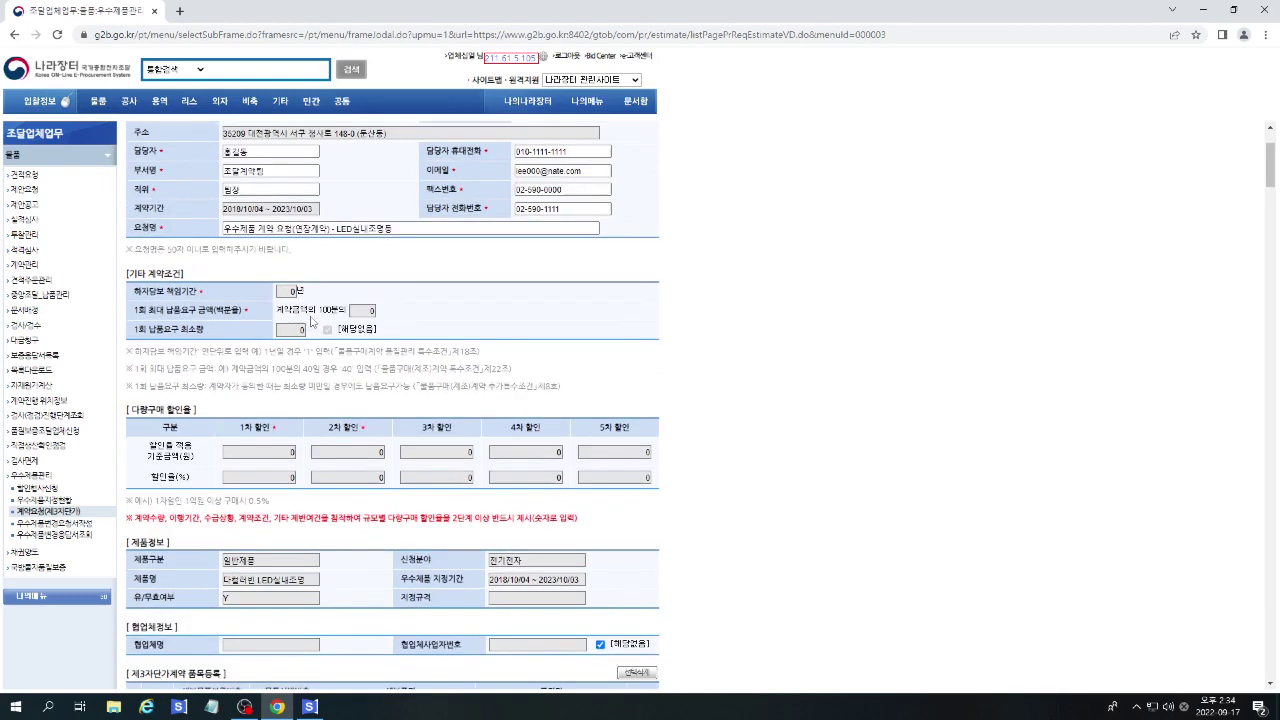
Attach 2.우수제품 지정증서.pdf in section 2, briefly opening and closing the Hometax link.
scroll(250, 293, "down", 1)
scroll(503, 334, "down", 1)
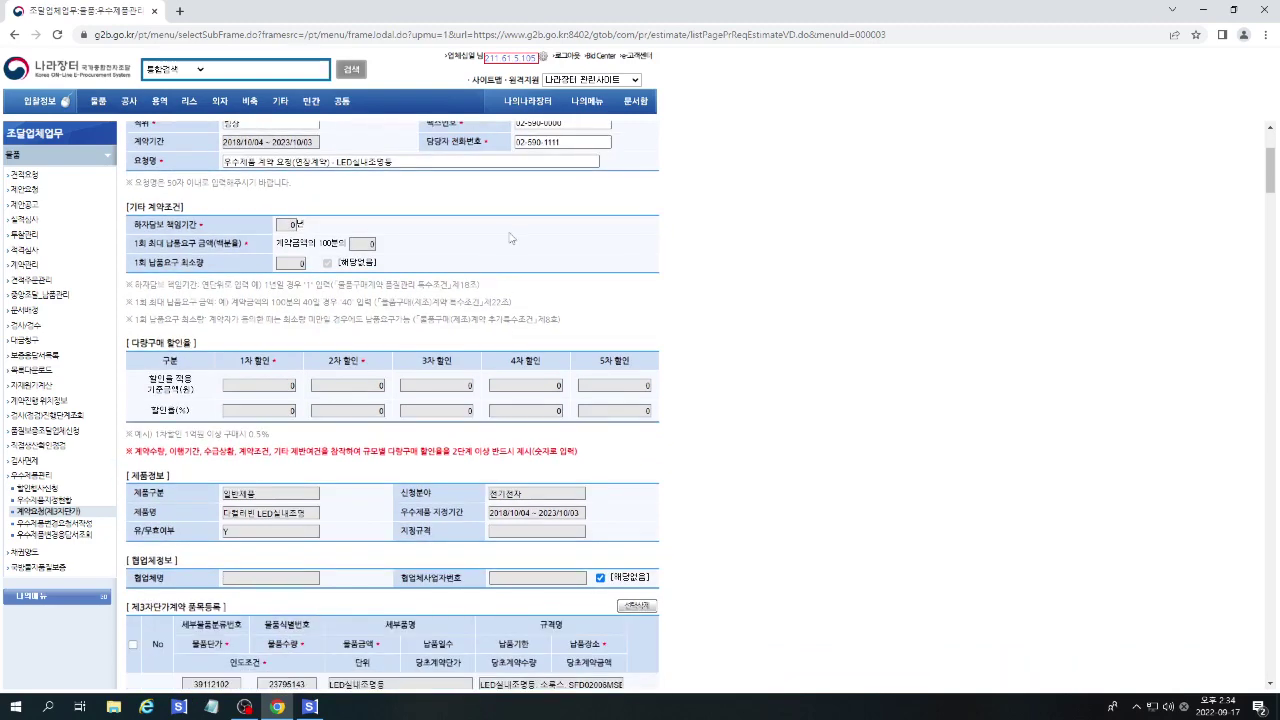
scroll(510, 237, "down", 4)
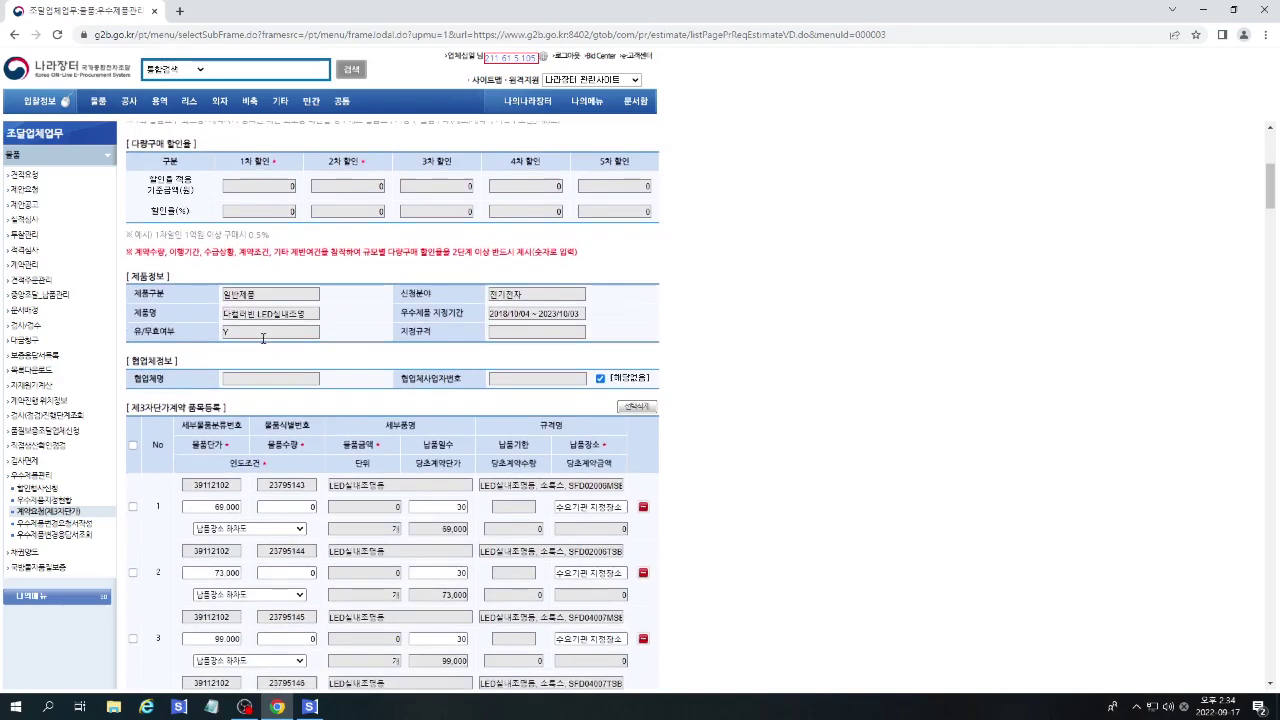
scroll(705, 345, "down", 1)
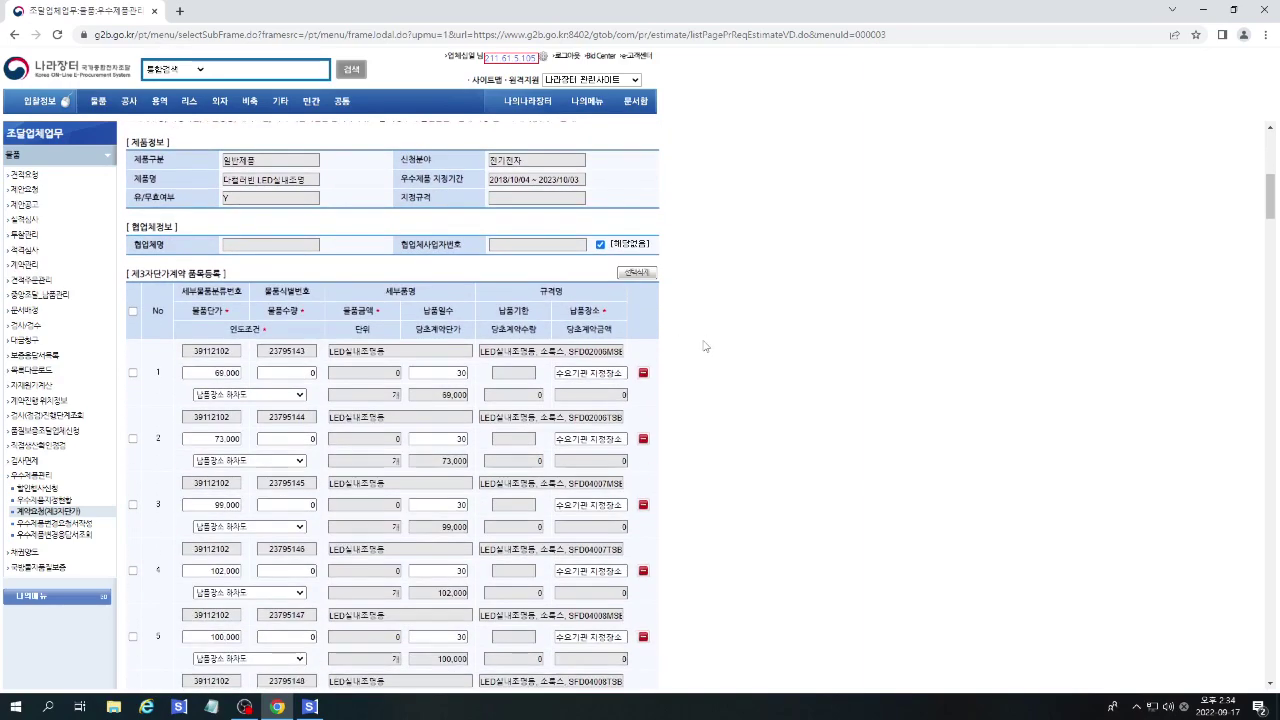
scroll(705, 345, "down", 4)
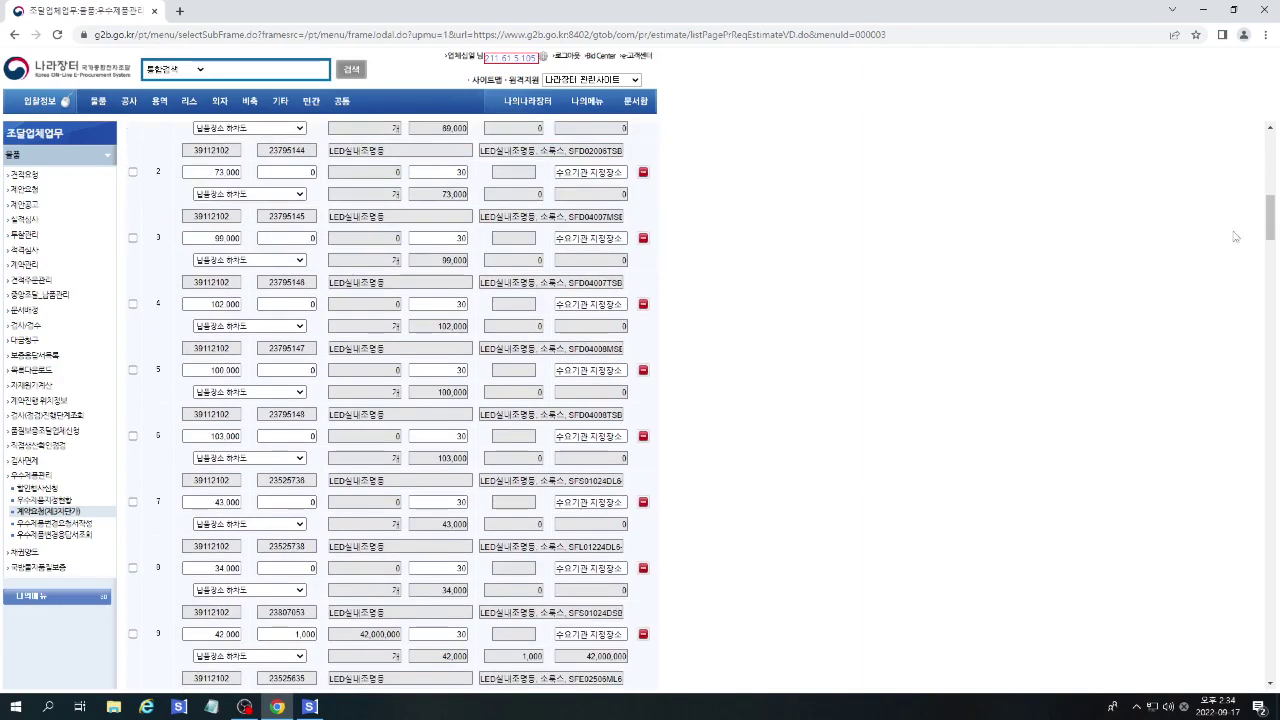
left_click_drag(1268, 232, 1241, 549)
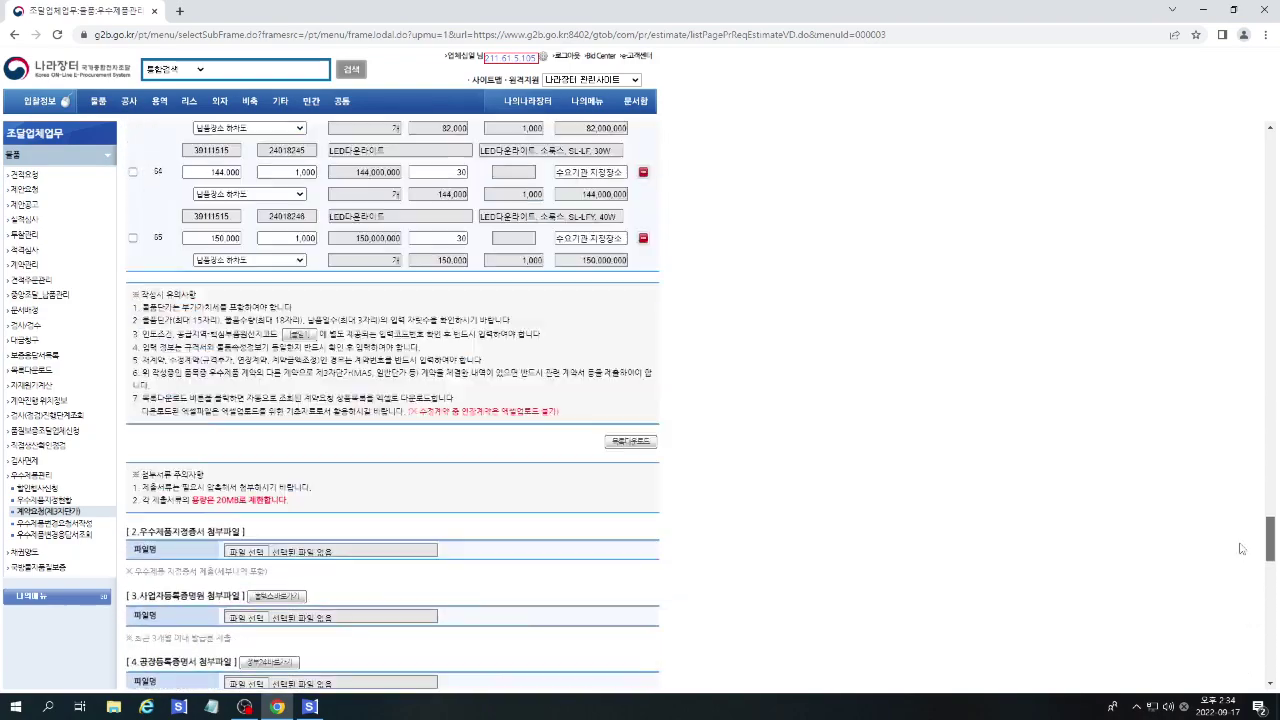
scroll(1241, 549, "up", 2)
scroll(1049, 549, "down", 4)
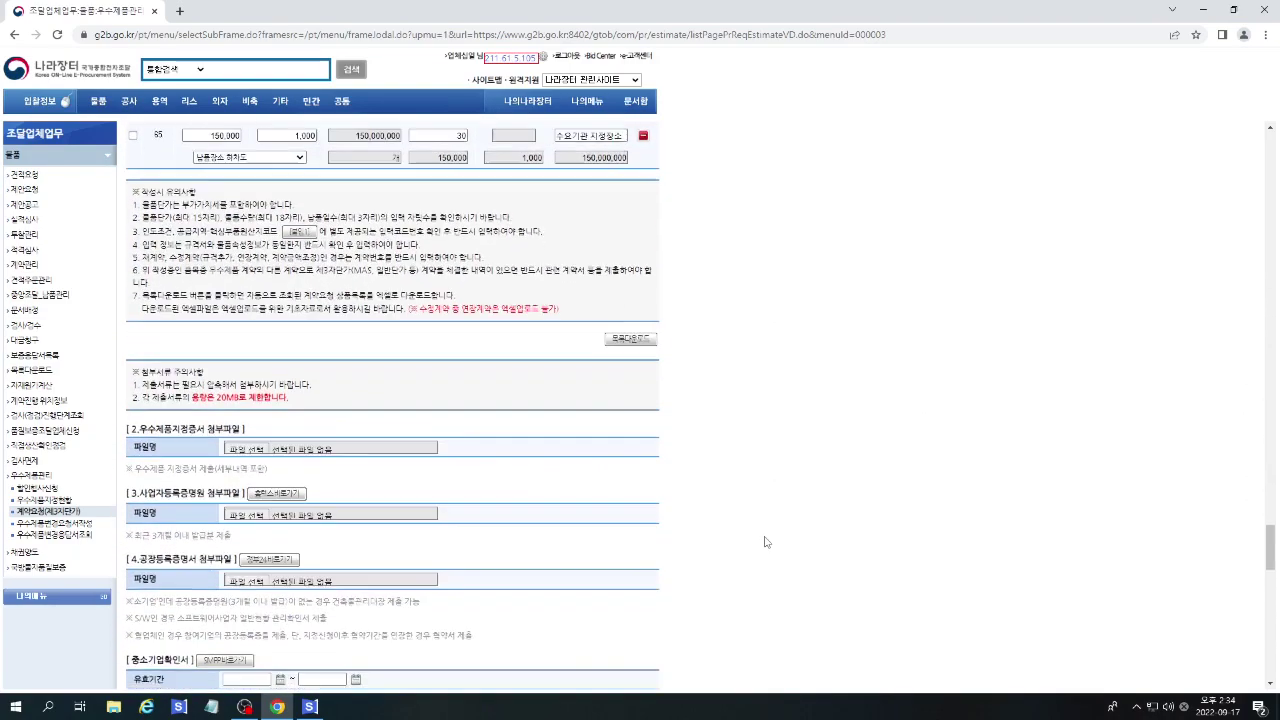
scroll(760, 535, "down", 2)
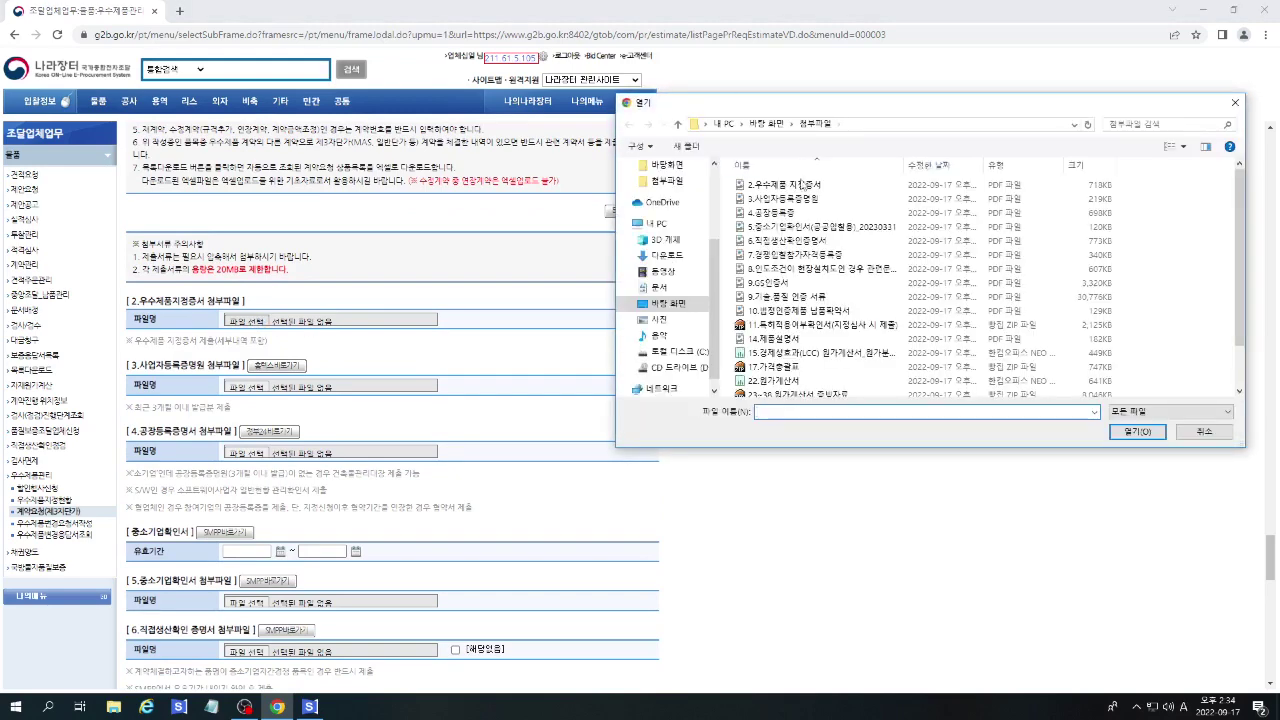
double_click(801, 184)
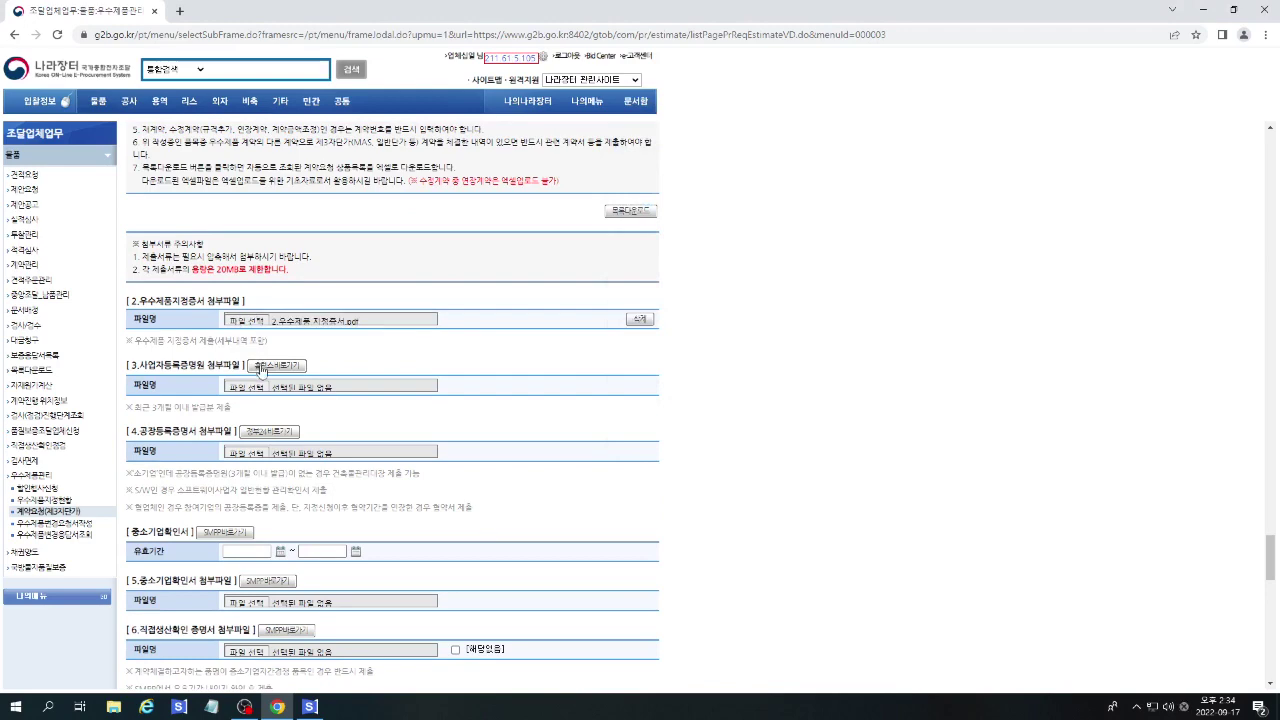
left_click(275, 365)
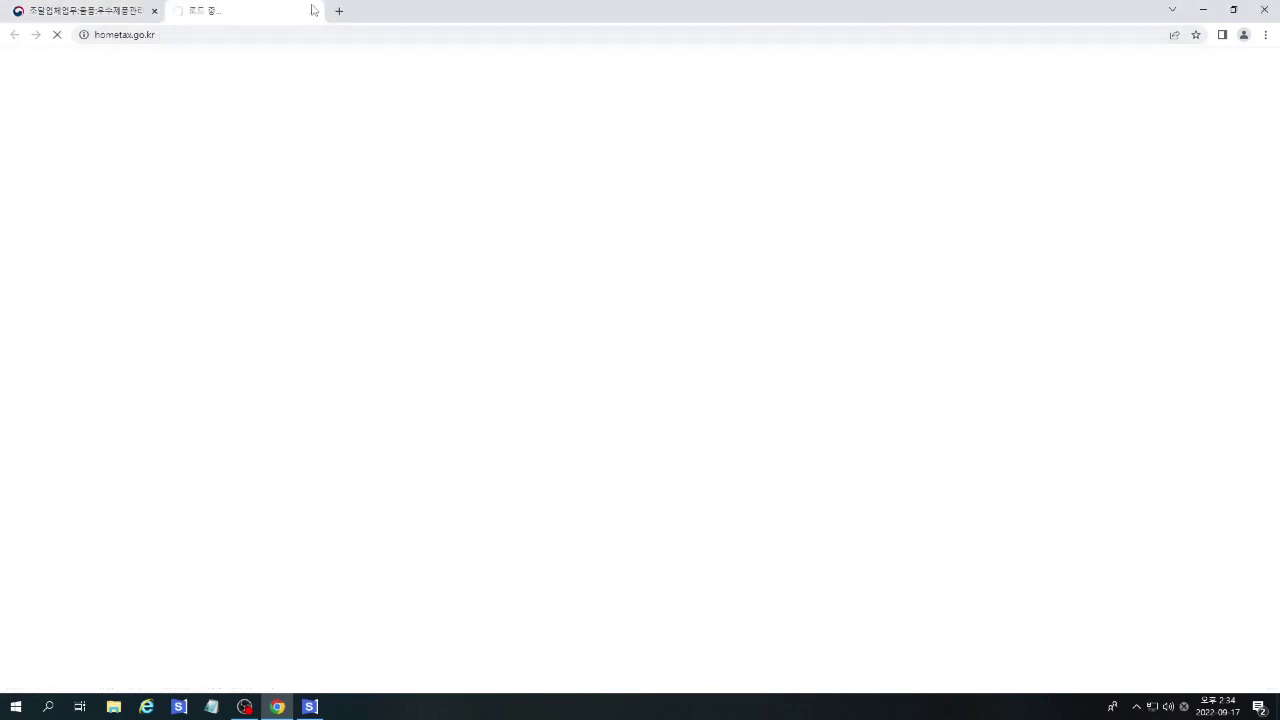
left_click(314, 11)
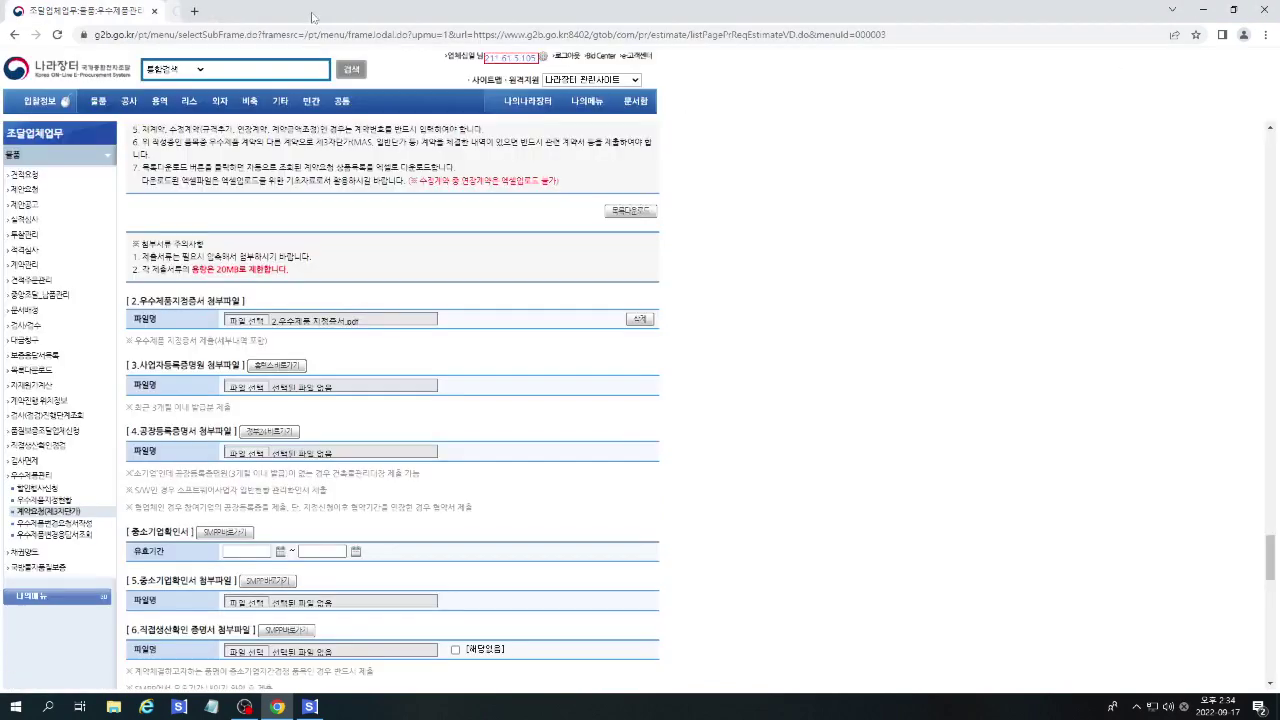
Attach the business registration certificate to section 3 and 4.공장등록증.pdf to section 4.
left_click(238, 389)
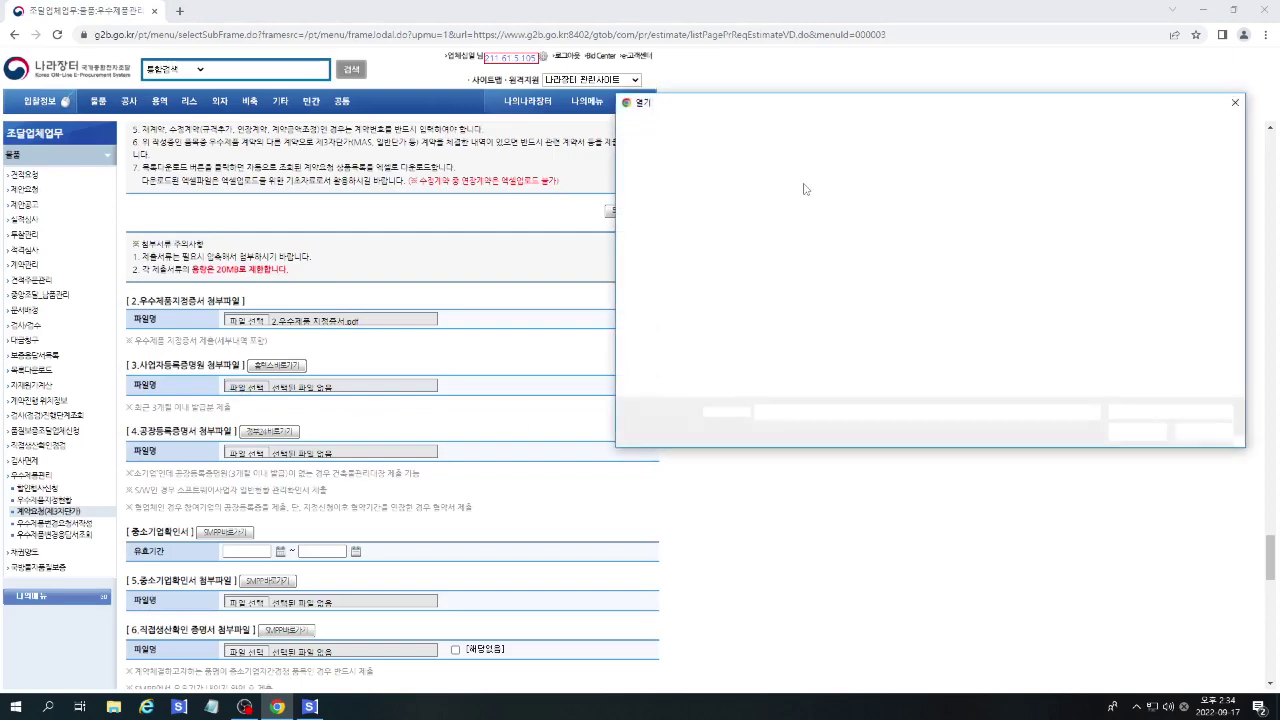
double_click(745, 205)
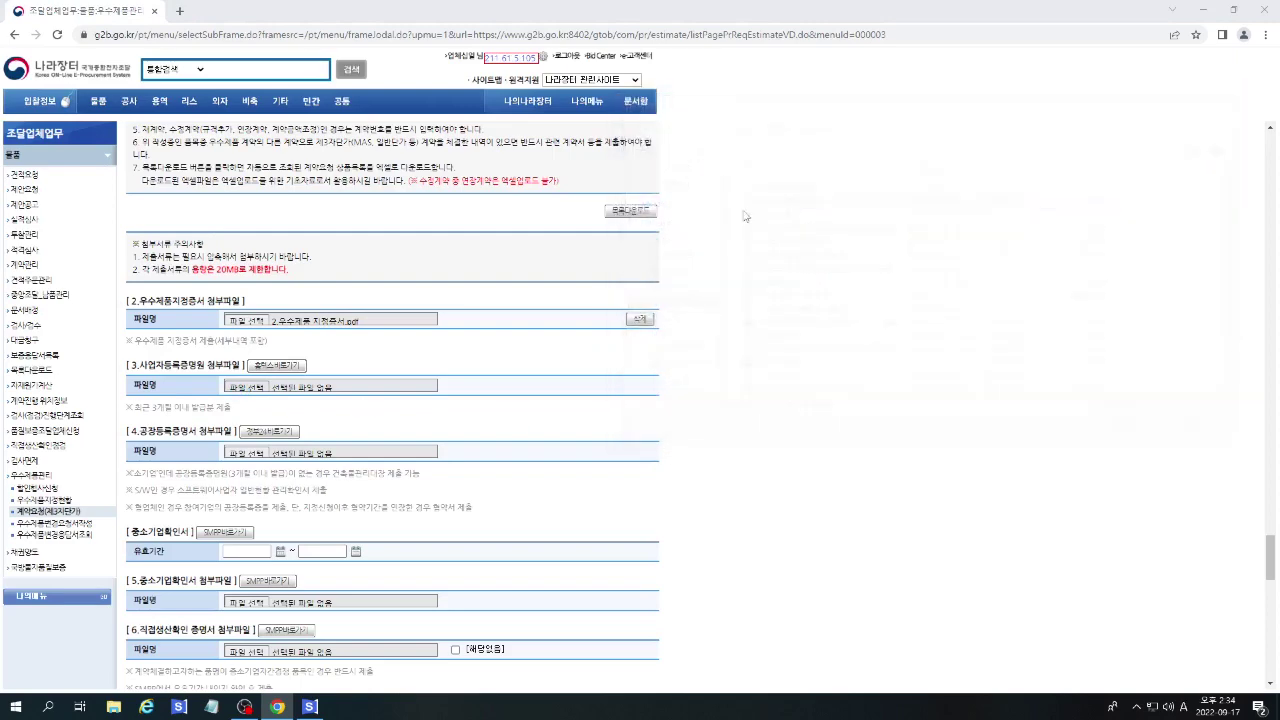
scroll(500, 400, "down", 1)
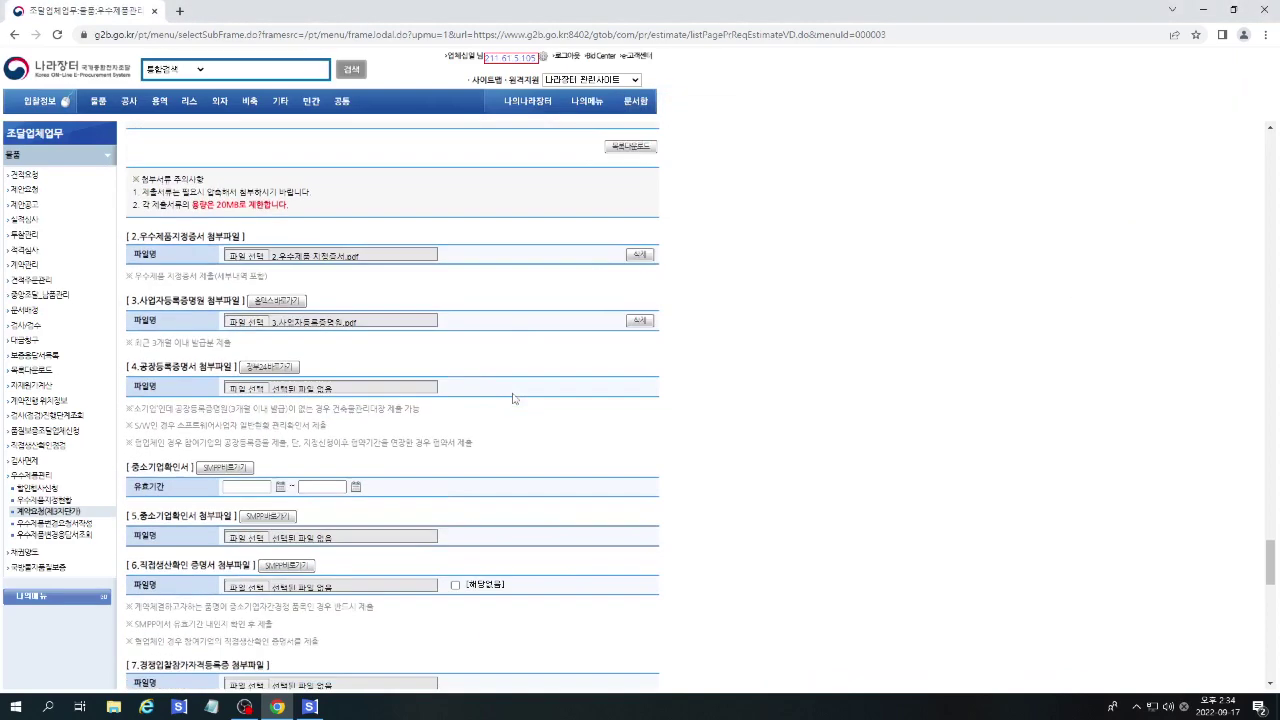
left_click(250, 387)
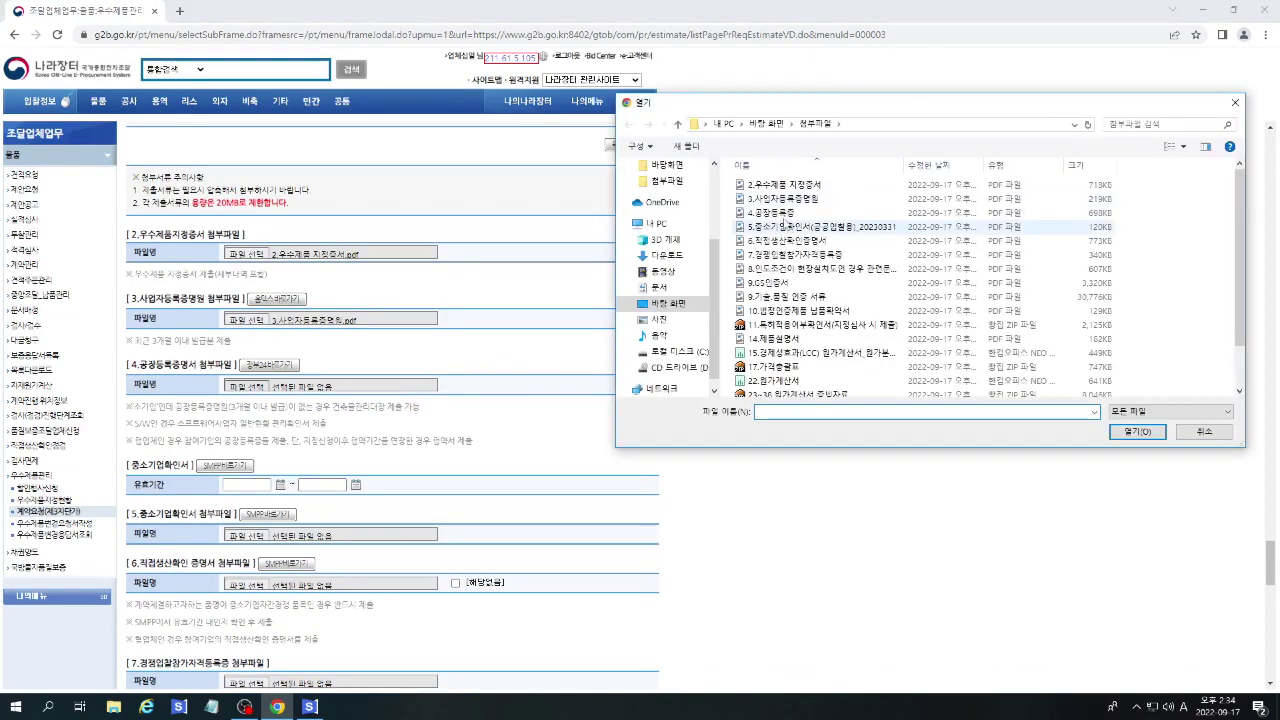
double_click(775, 212)
scroll(403, 383, "down", 2)
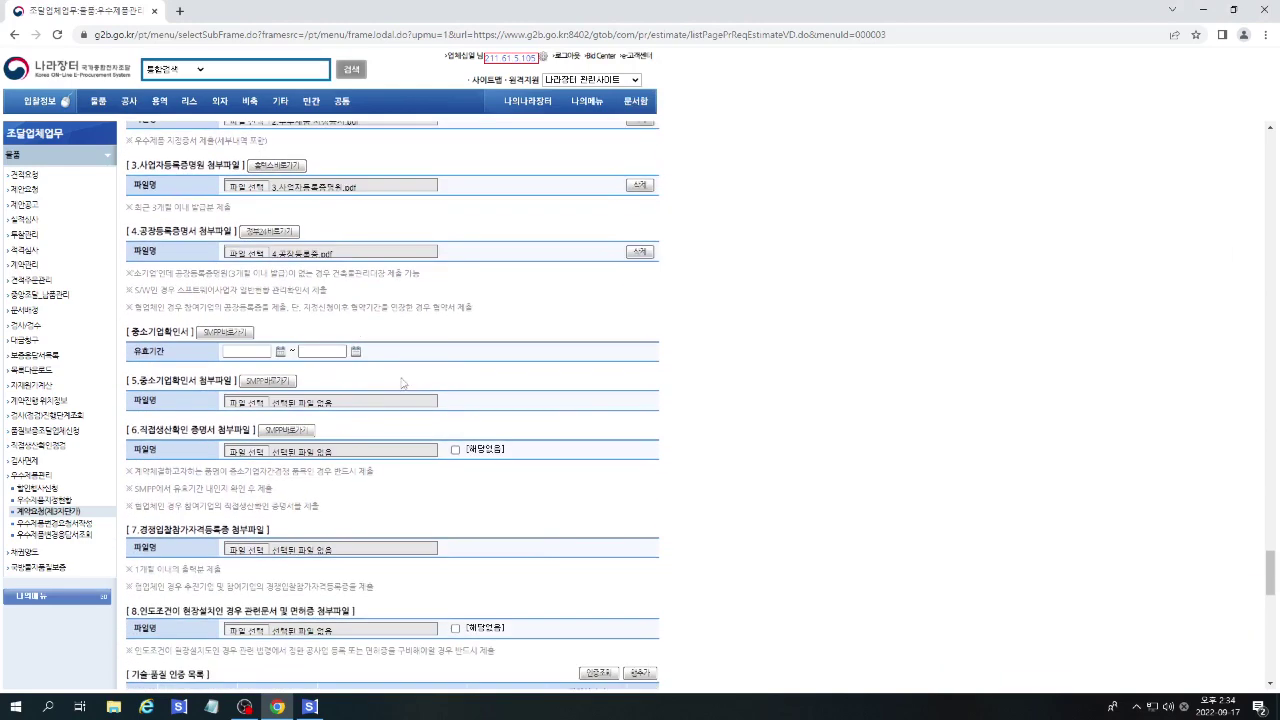
Set the SME confirmation validity start date to 2022/04/01.
left_click(282, 353)
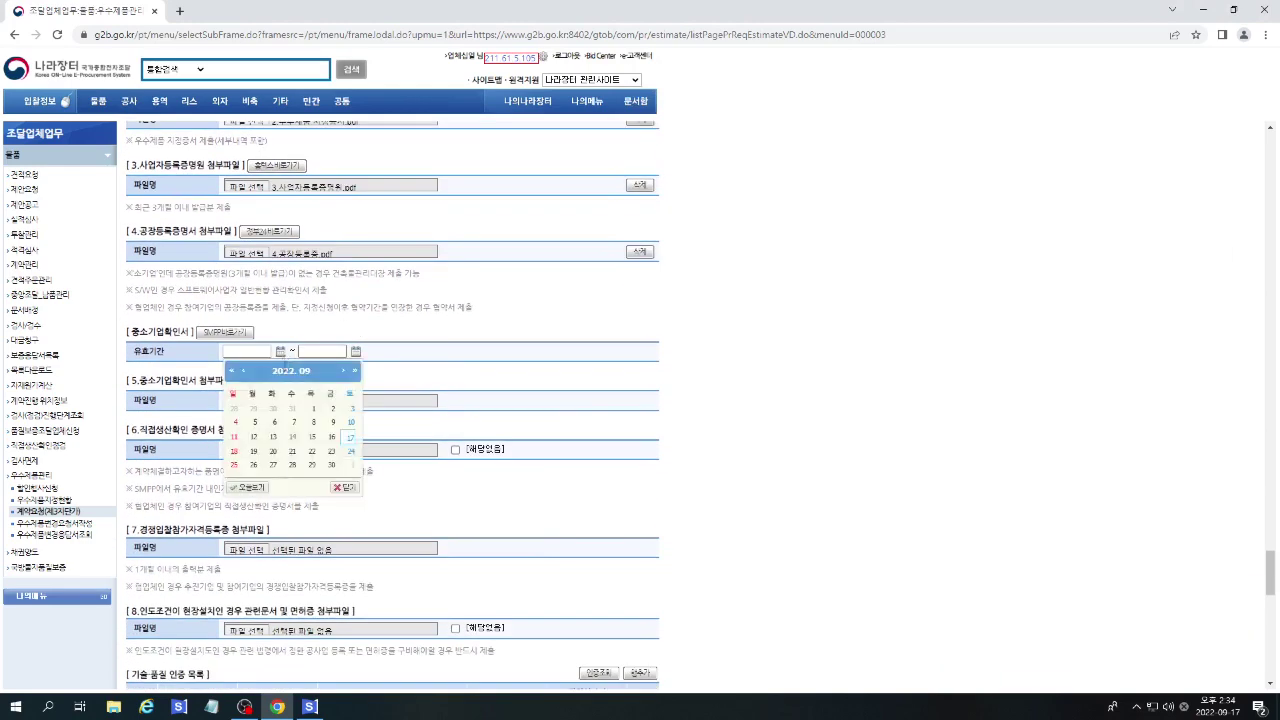
left_click(243, 374)
left_click(243, 374)
left_click(243, 374)
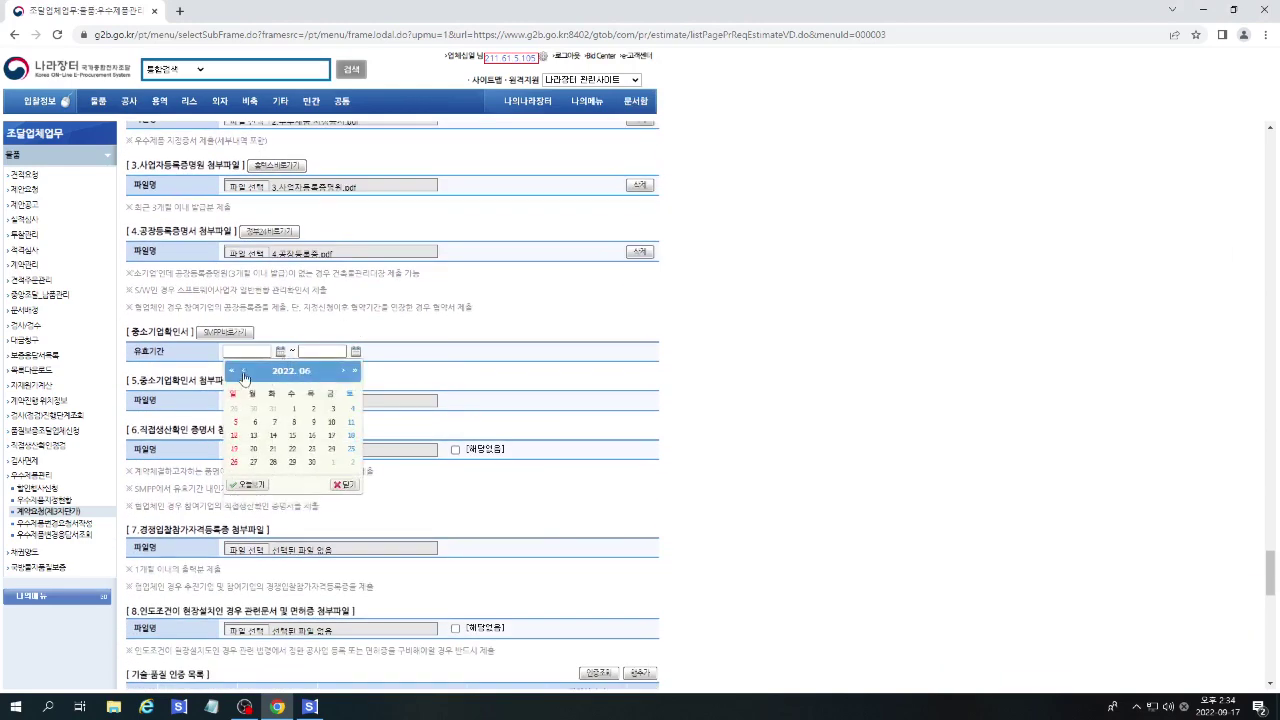
left_click(243, 374)
left_click(243, 374)
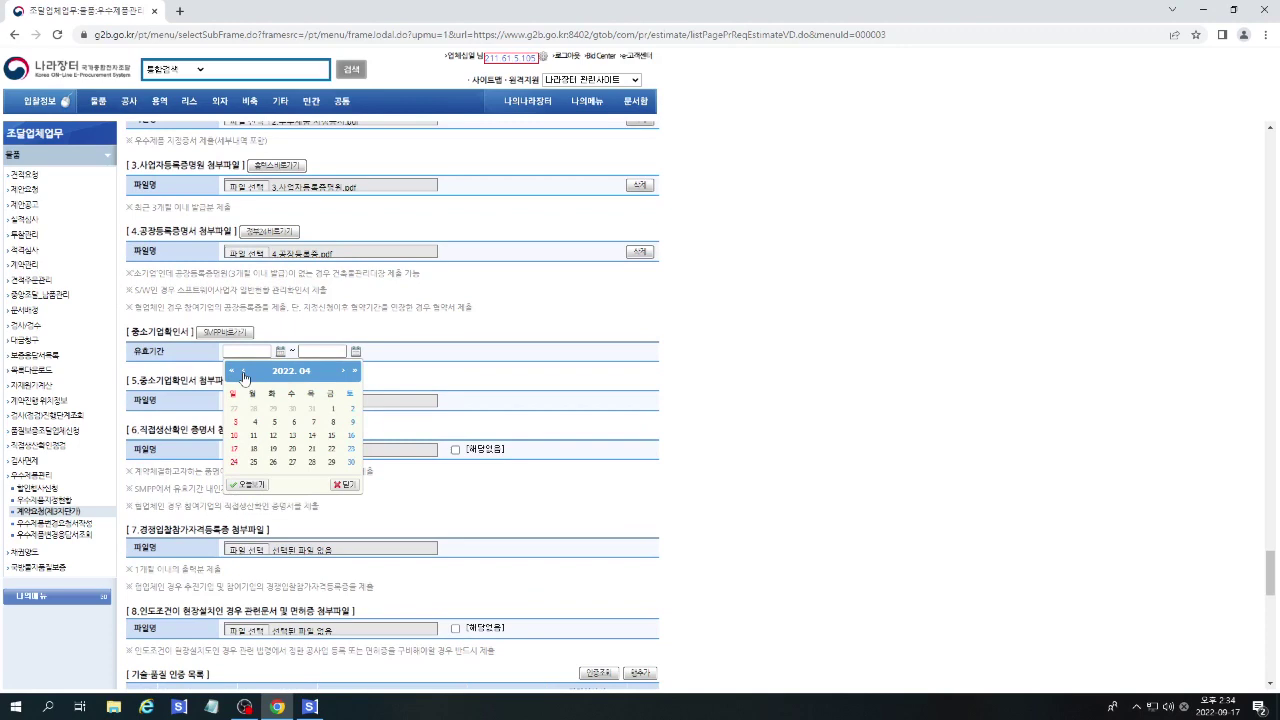
left_click(331, 409)
Set the SME confirmation validity end date to 2023/03/31.
left_click(356, 352)
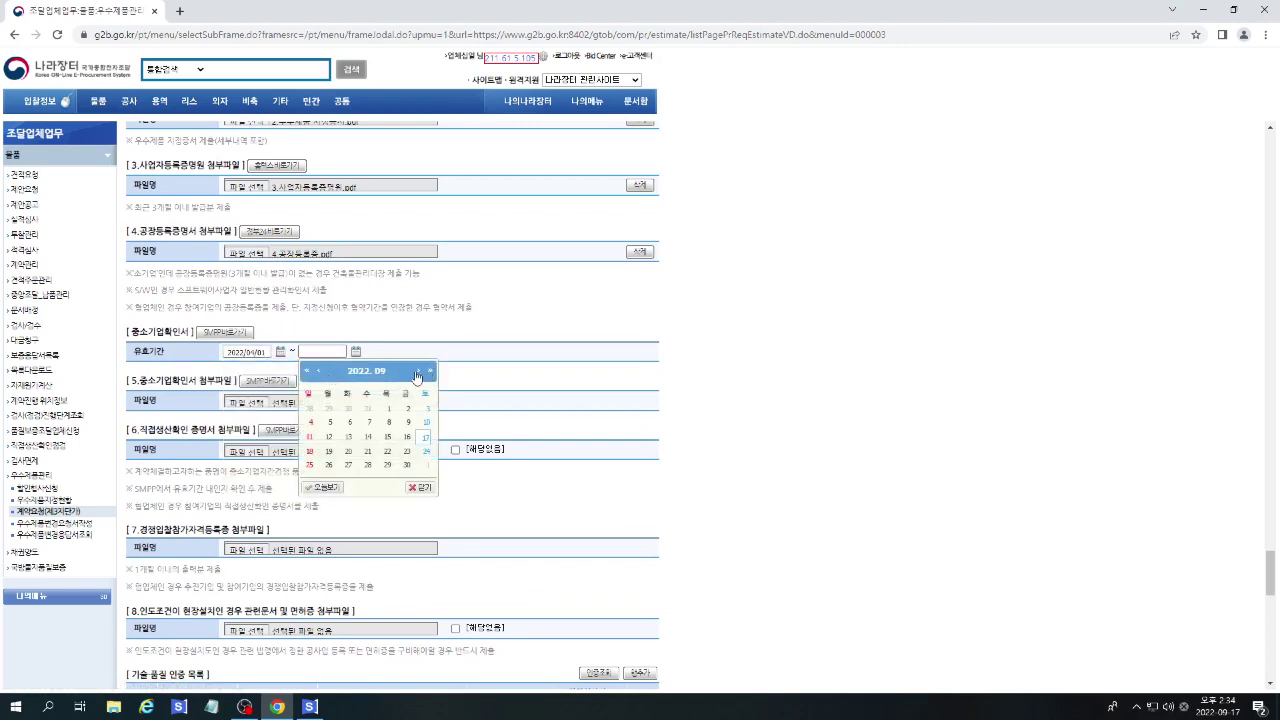
left_click(417, 372)
left_click(417, 372)
left_click(417, 372)
left_click(417, 372)
left_click(417, 372)
left_click(417, 372)
left_click(417, 372)
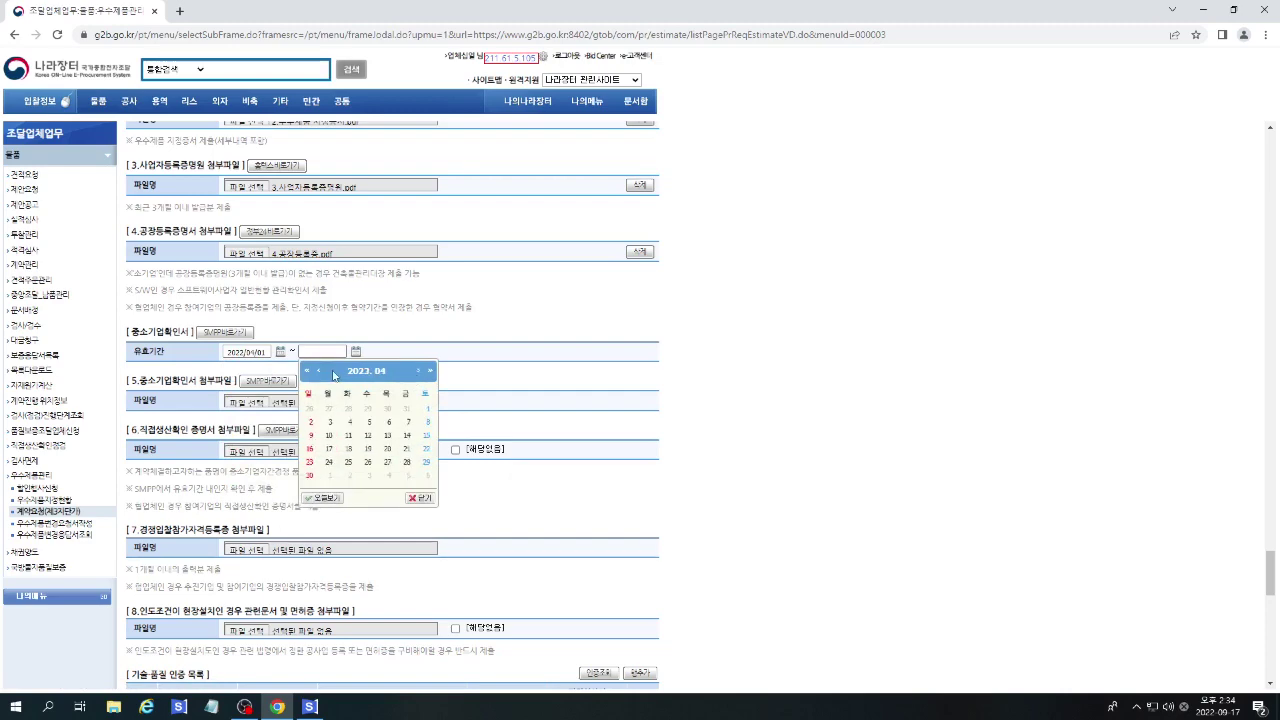
left_click(317, 372)
left_click(406, 462)
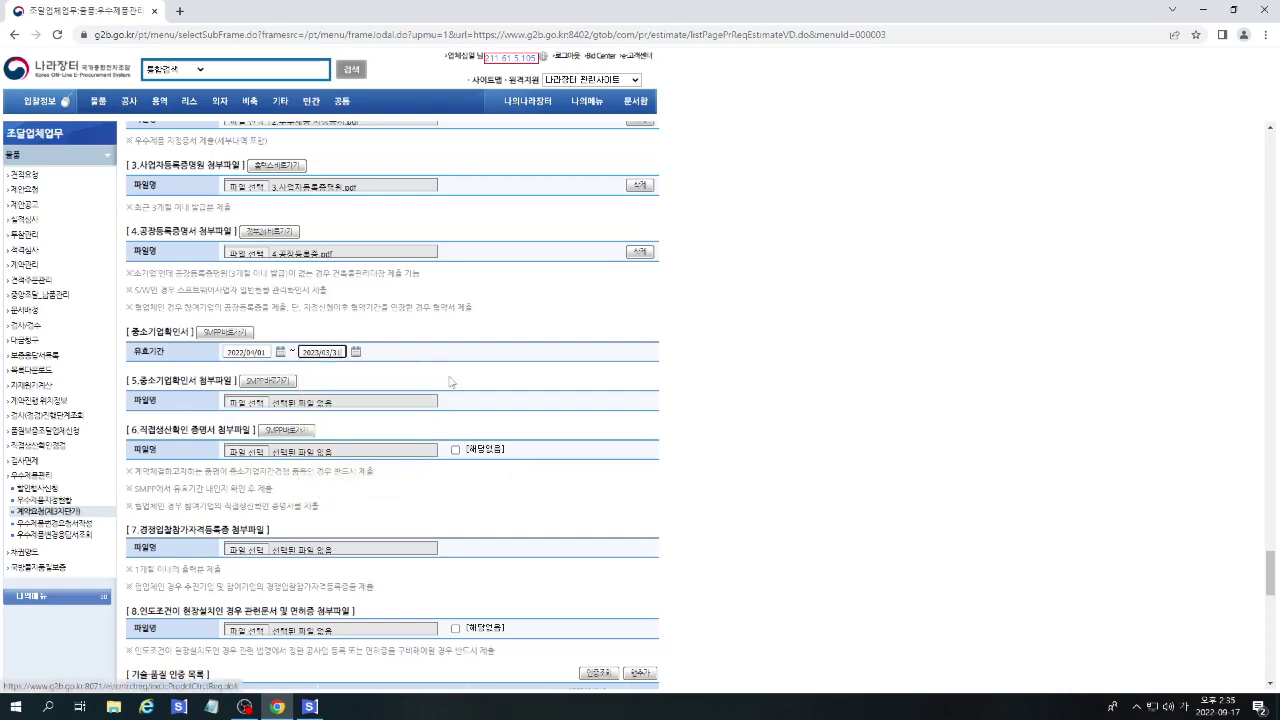
scroll(300, 350, "down", 2)
Attach the SME confirmation PDF and 7.경쟁입찰참가자격등록증.pdf to their sections.
left_click(248, 269)
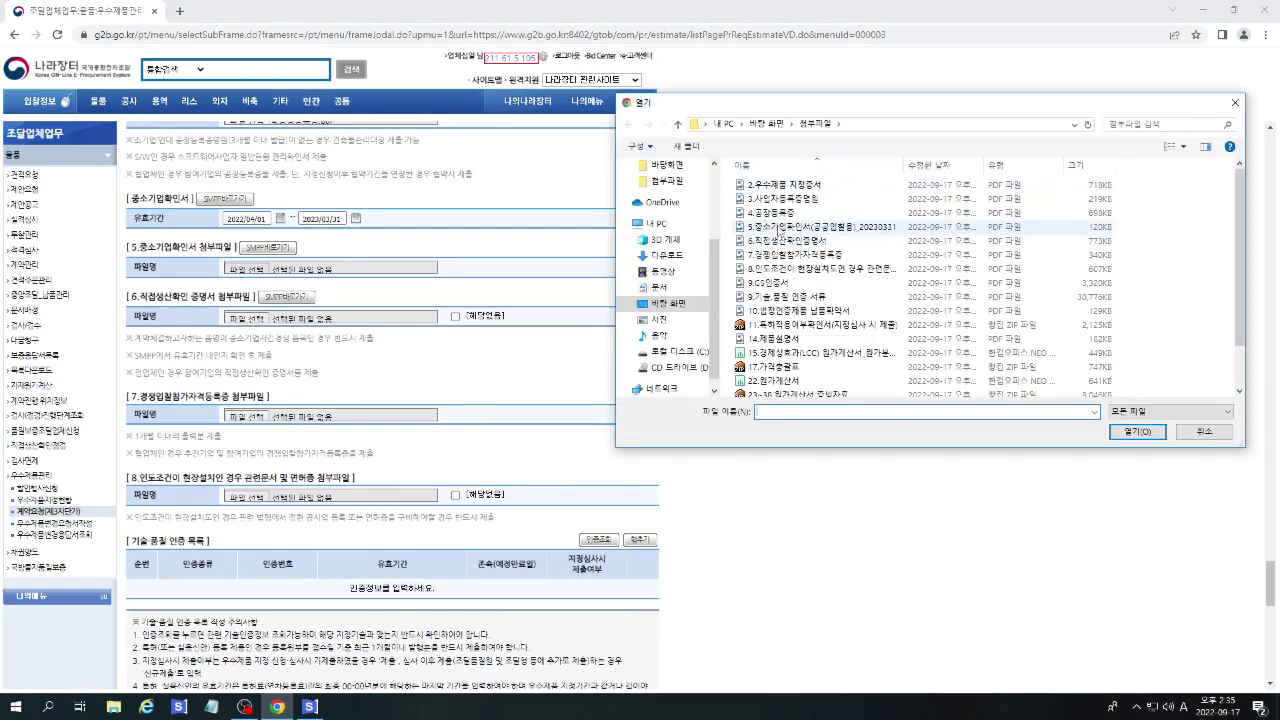
double_click(790, 228)
scroll(450, 363, "down", 2)
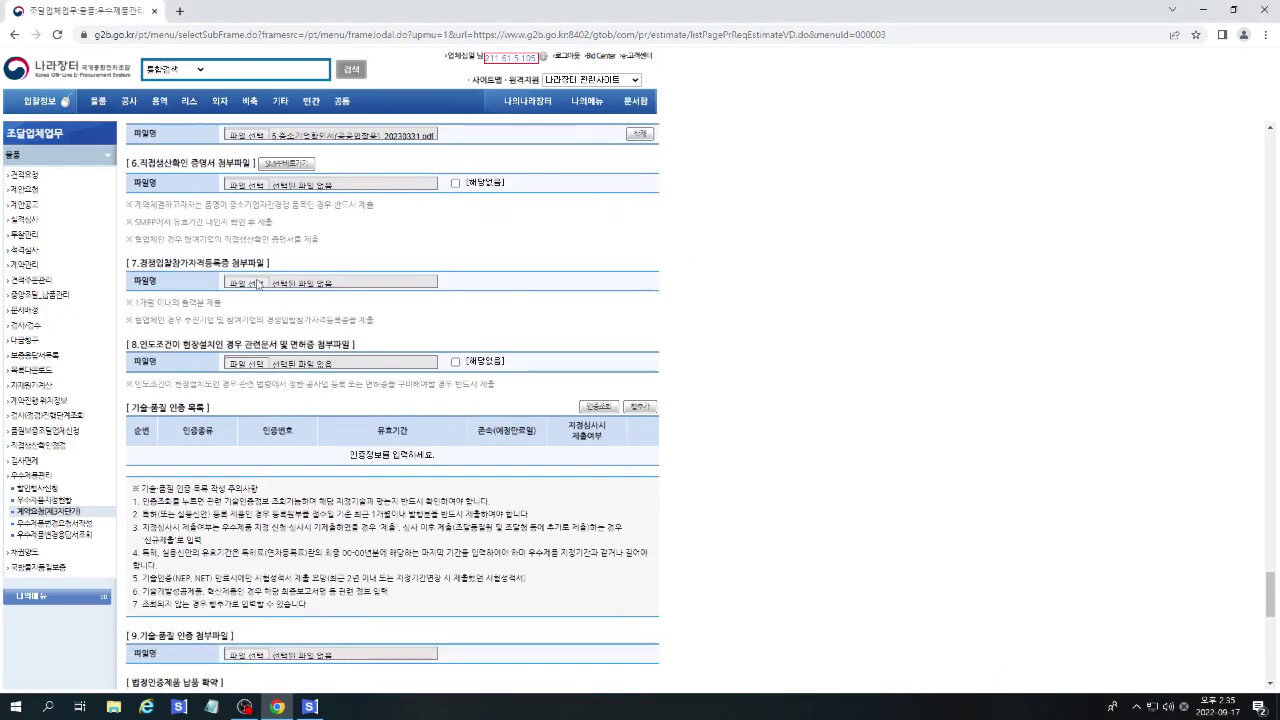
left_click(241, 288)
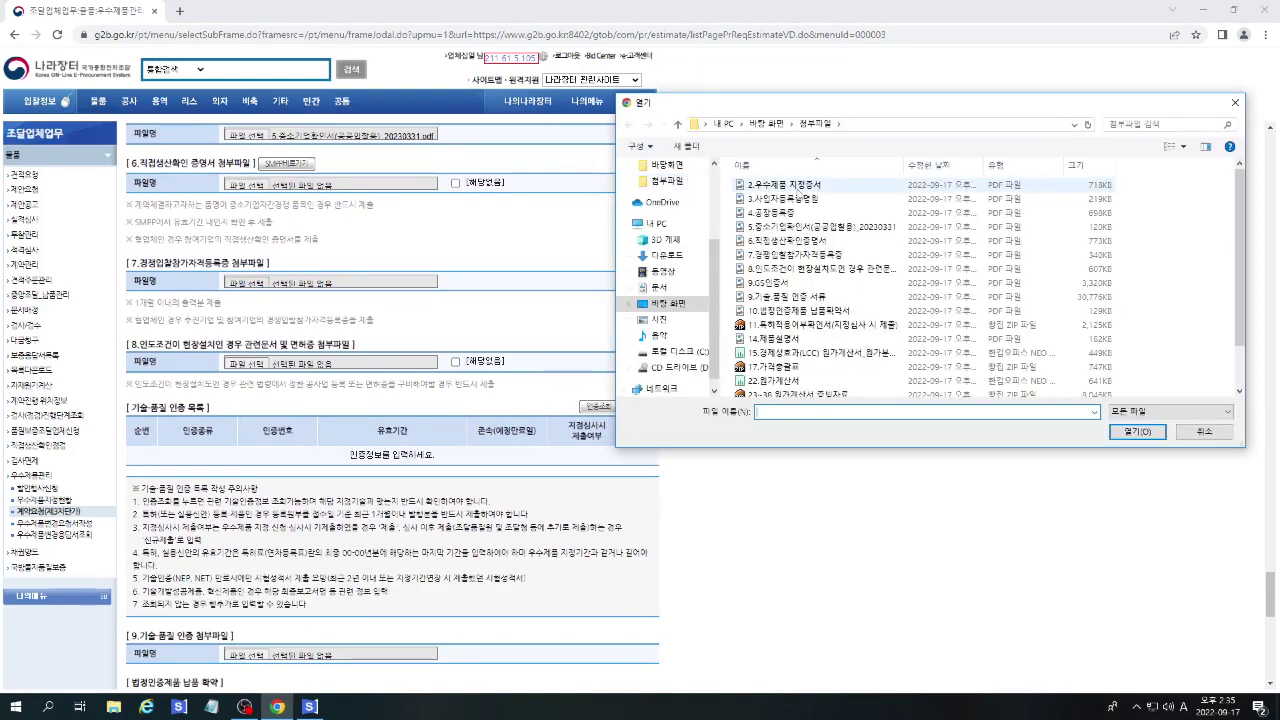
double_click(795, 255)
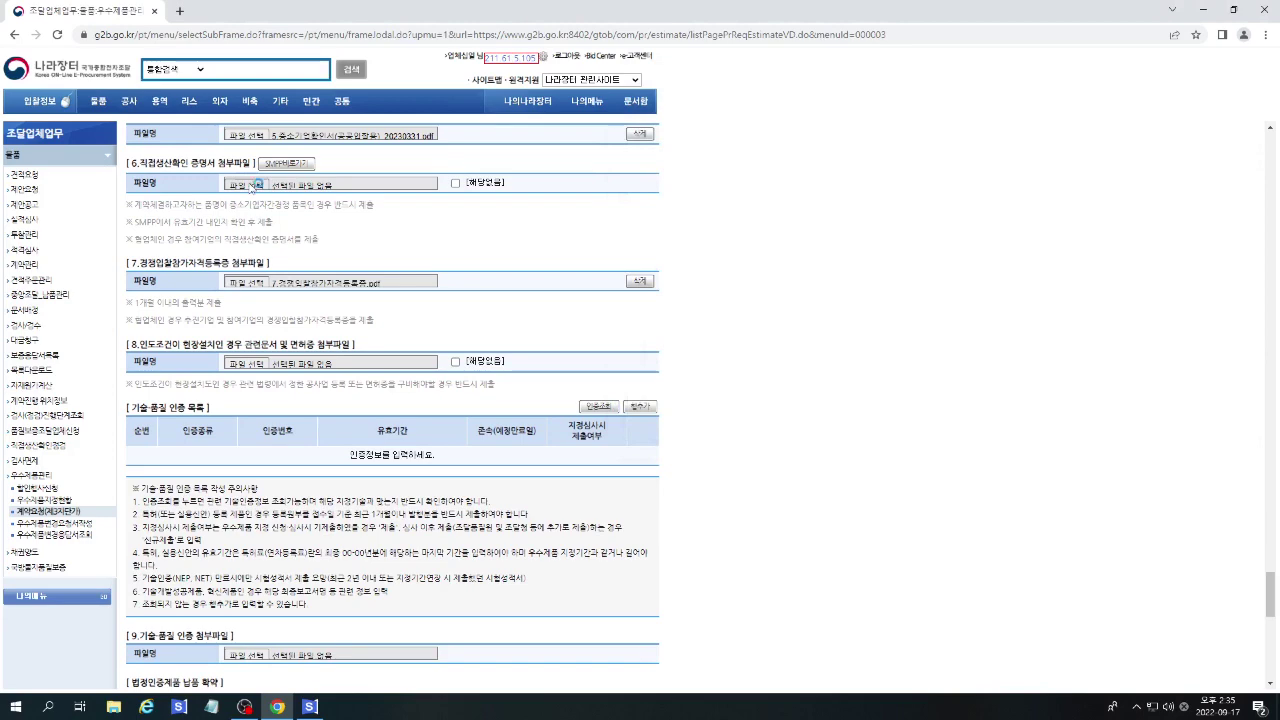
Attach the direct-production certificate and site-installation documents, then request the technology certification lookup.
left_click(253, 186)
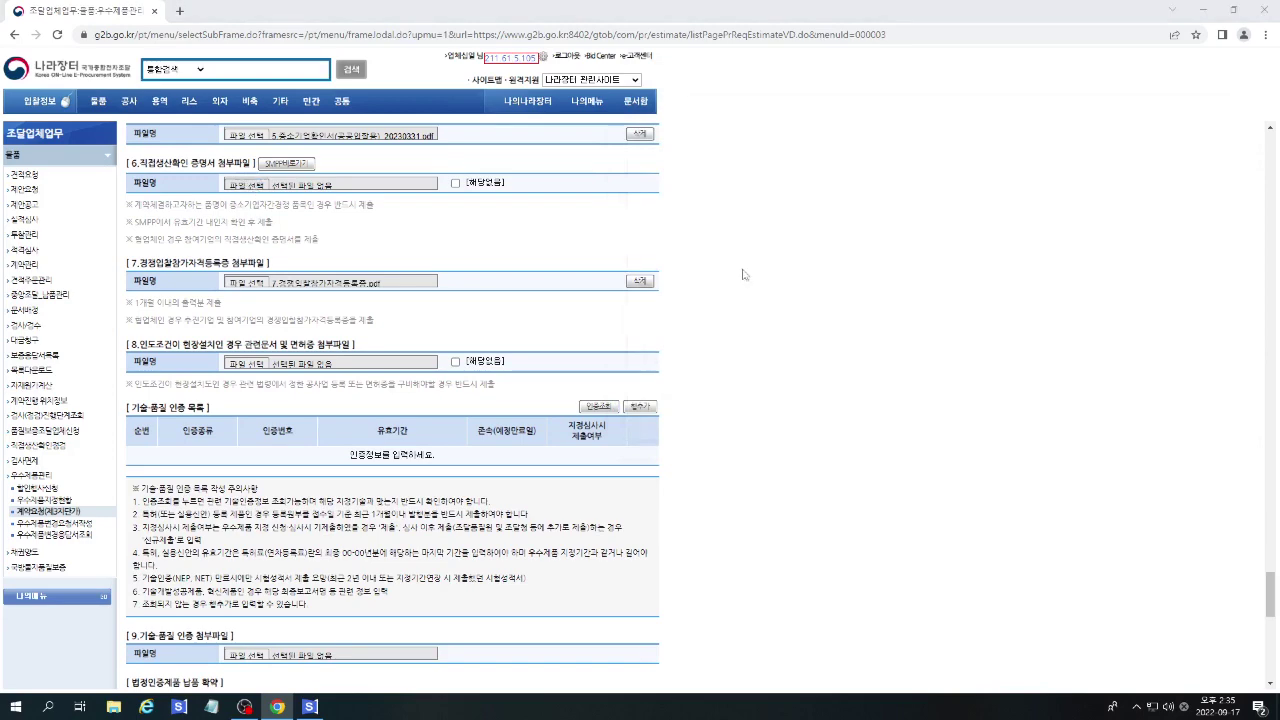
double_click(792, 241)
scroll(568, 243, "down", 1)
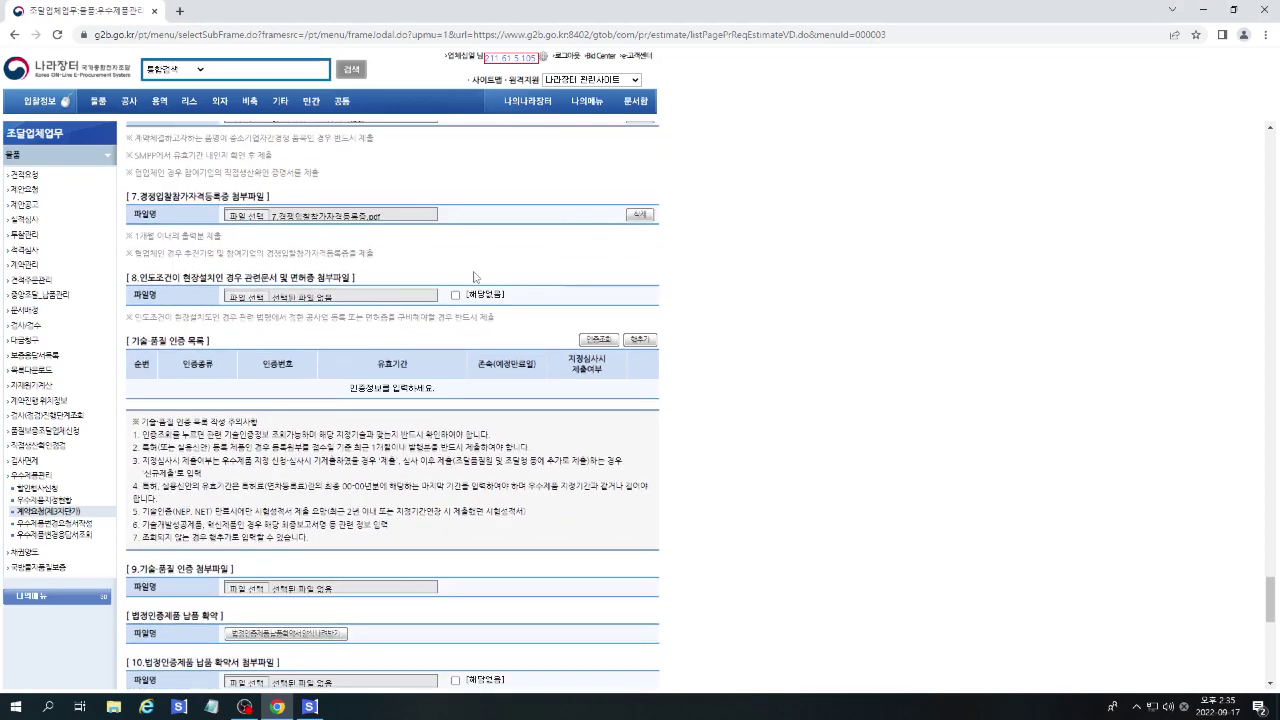
left_click(254, 297)
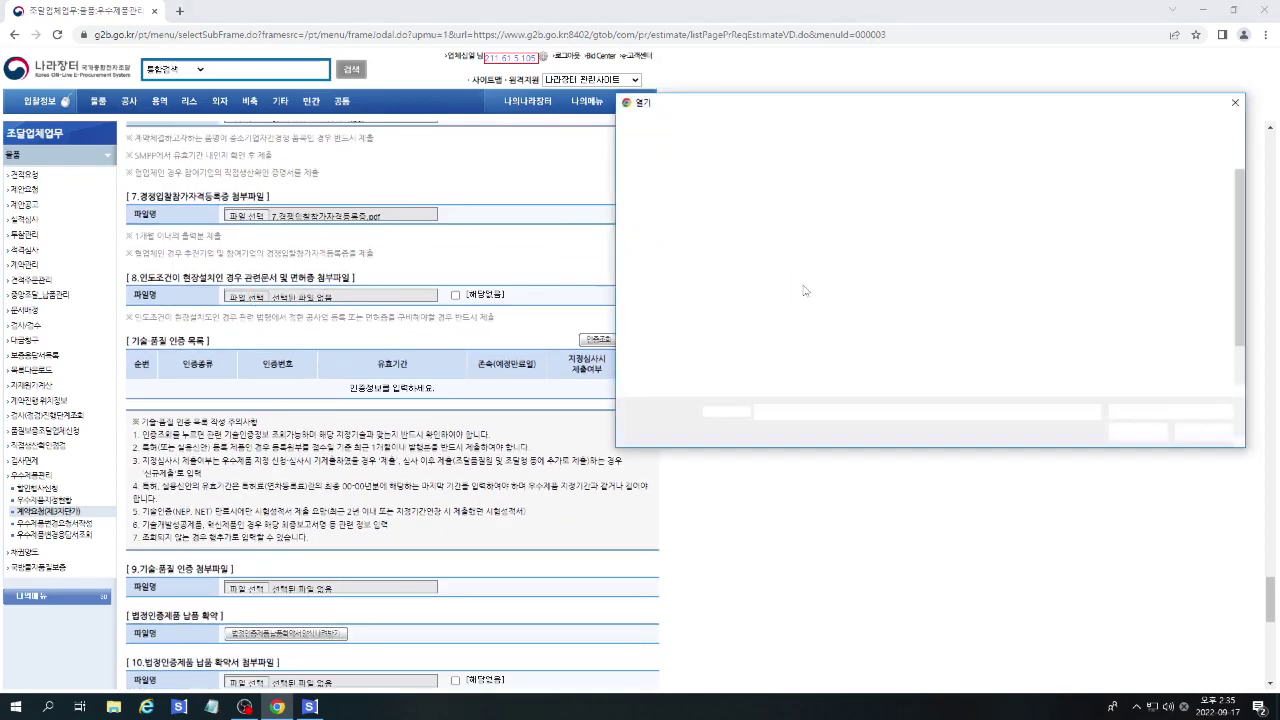
double_click(760, 268)
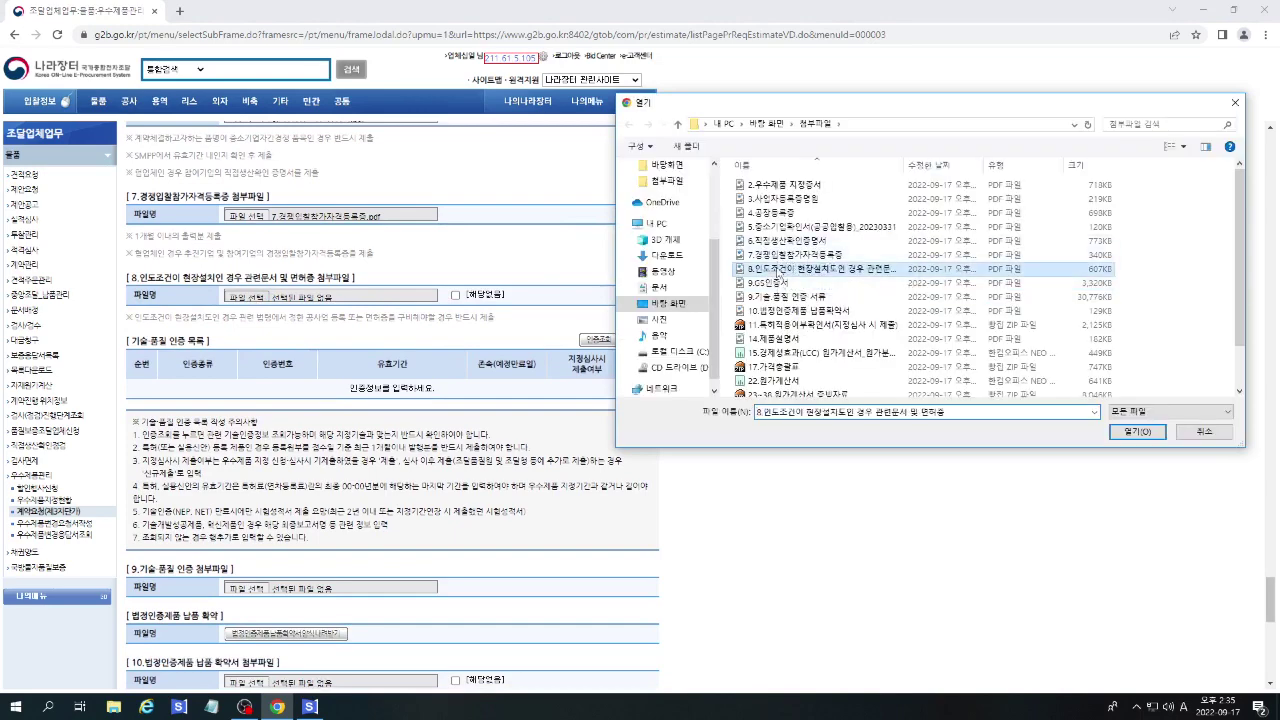
scroll(729, 274, "down", 1)
left_click(597, 273)
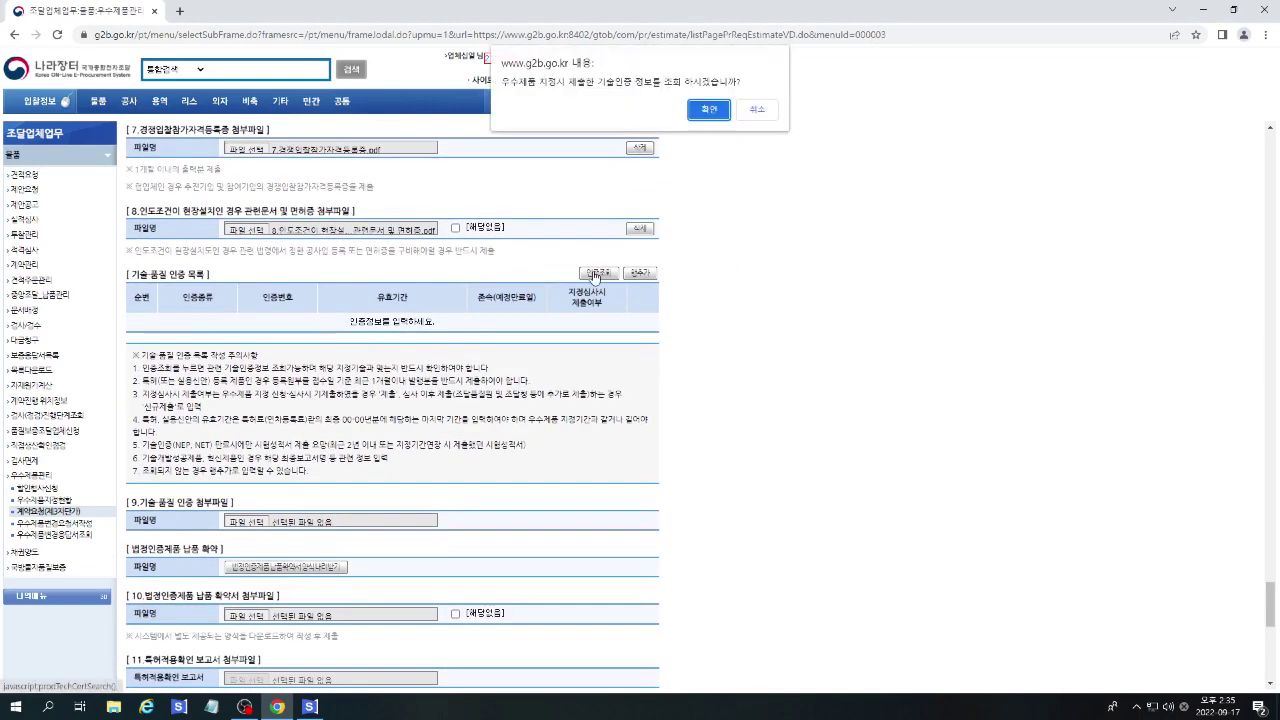
Load the technology certifications and set the first one's validity end date to 2025/10/22.
left_click(708, 107)
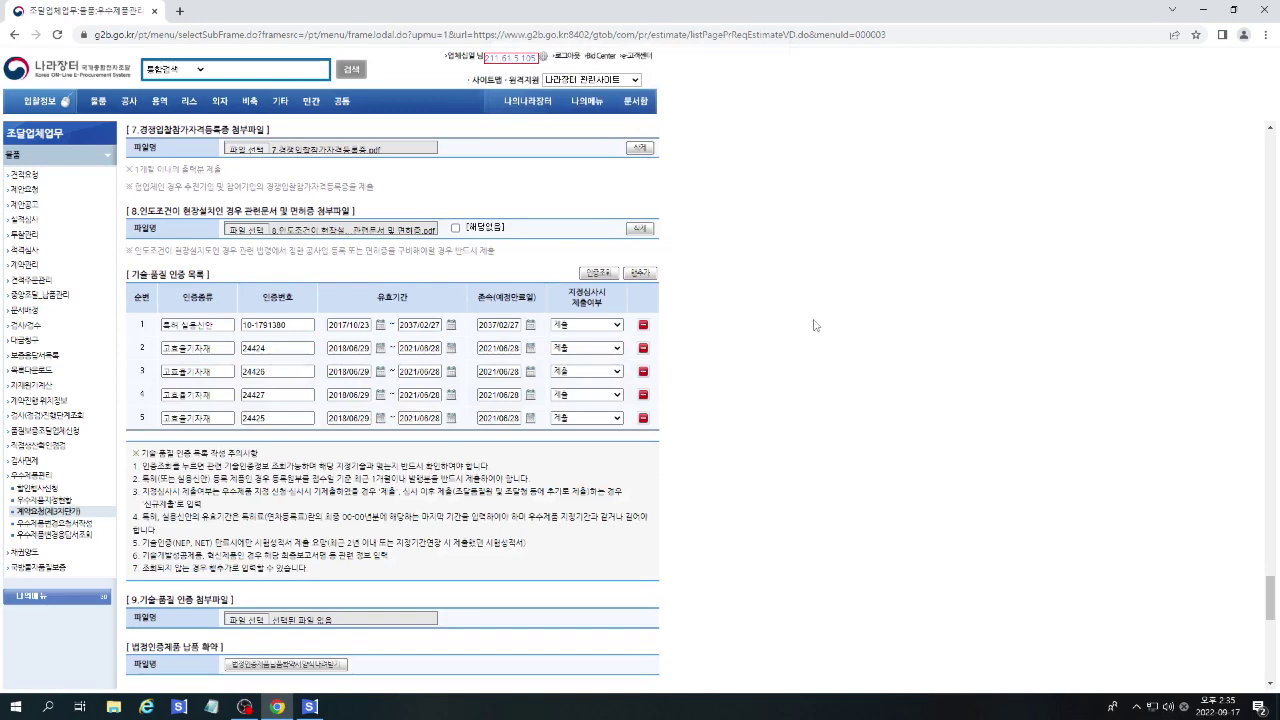
scroll(817, 325, "down", 1)
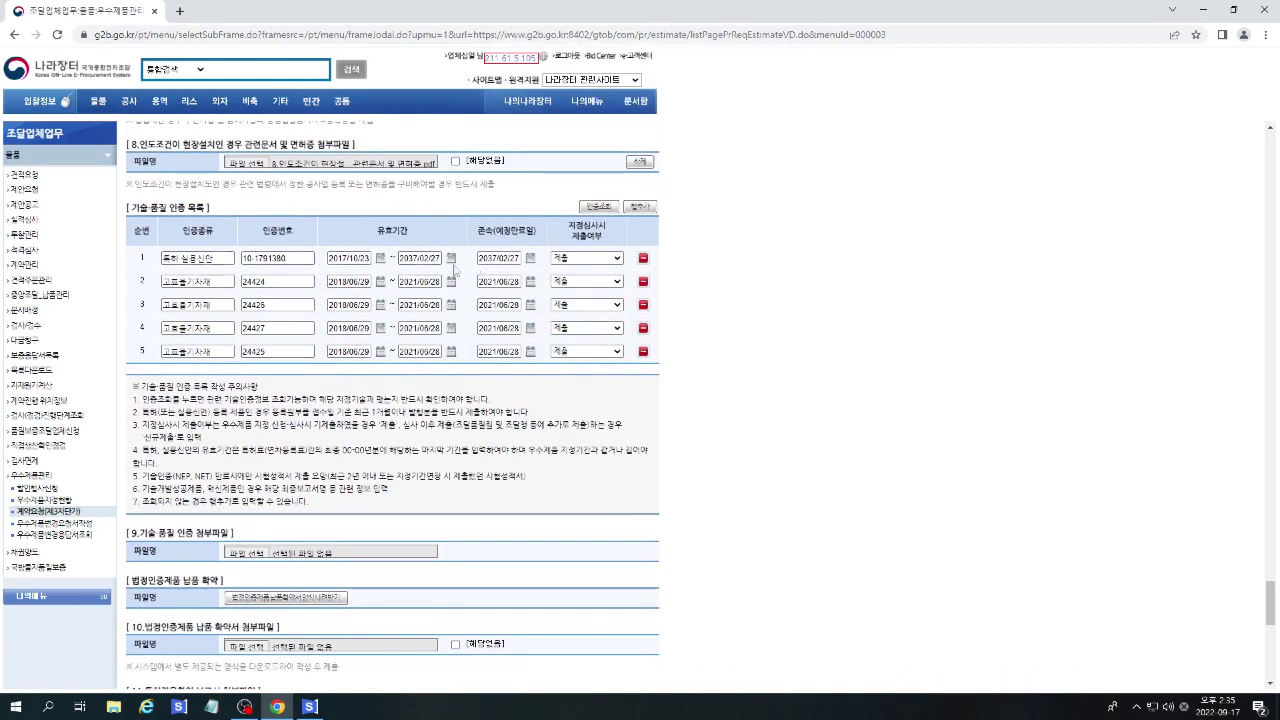
left_click(416, 258)
left_click(451, 259)
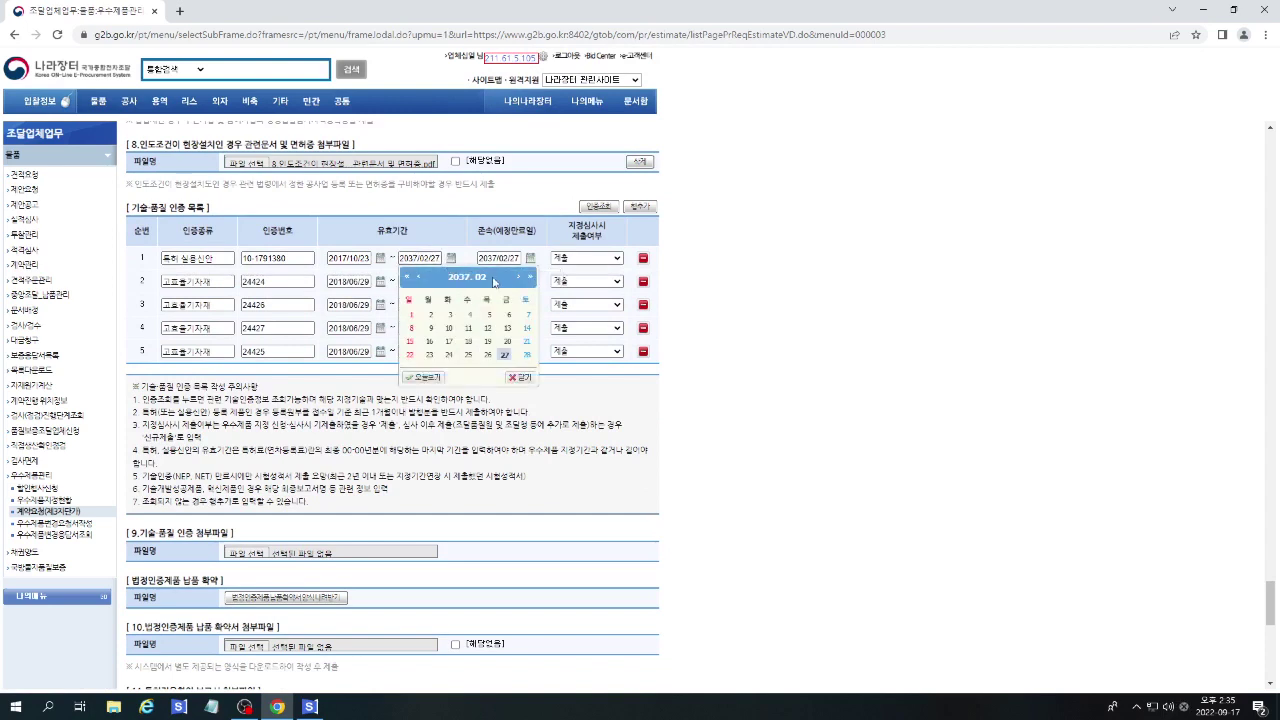
left_click(410, 281)
left_click(410, 281)
left_click(410, 281)
left_click(410, 281)
left_click(410, 281)
left_click(410, 281)
left_click(410, 281)
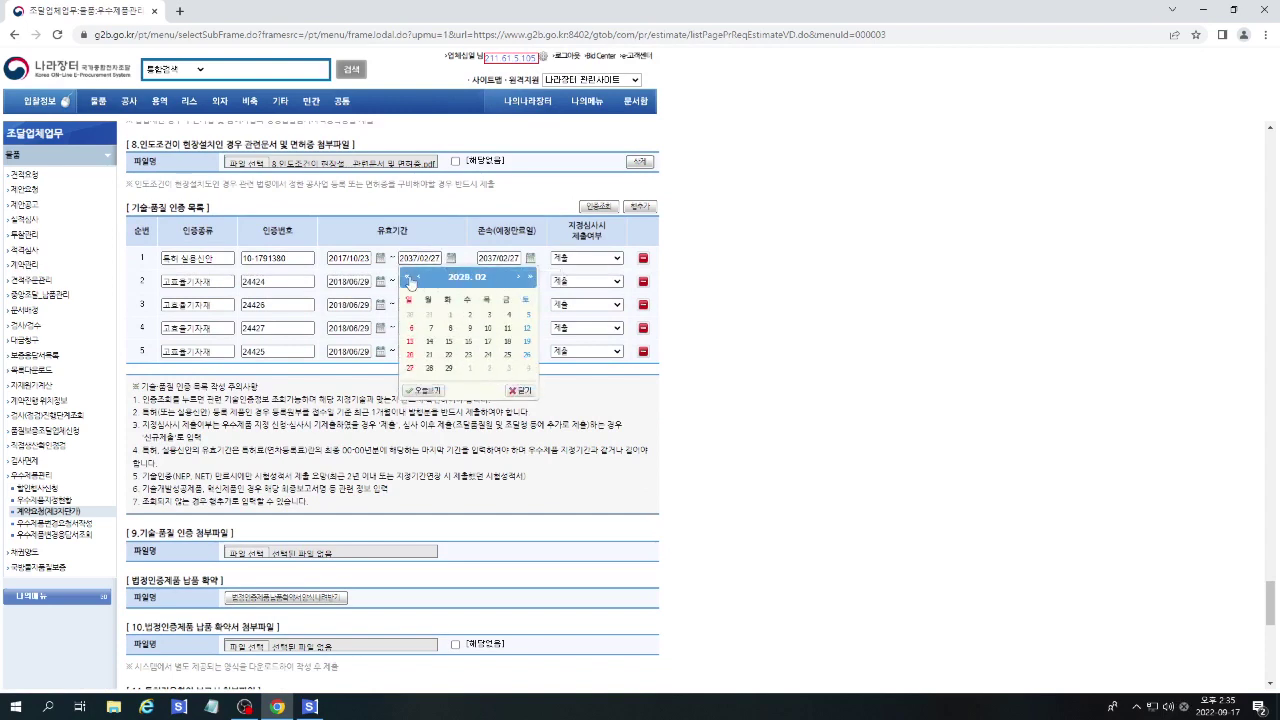
left_click(410, 281)
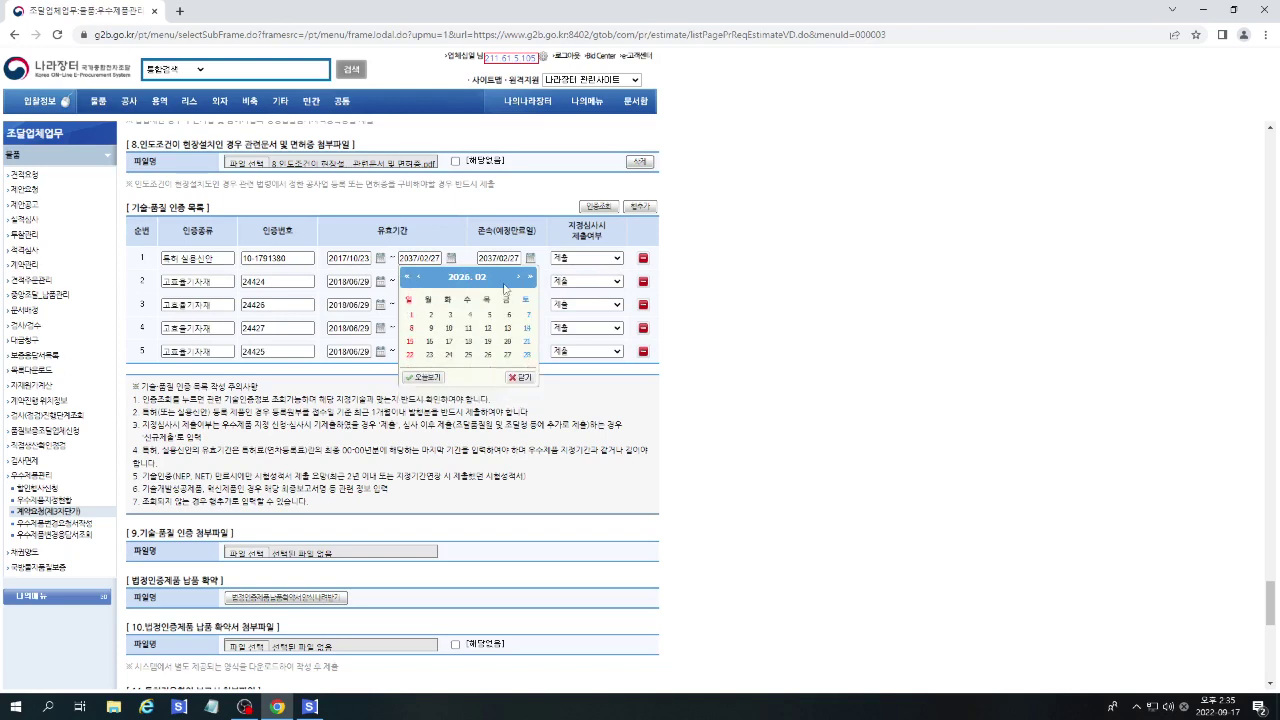
left_click(410, 281)
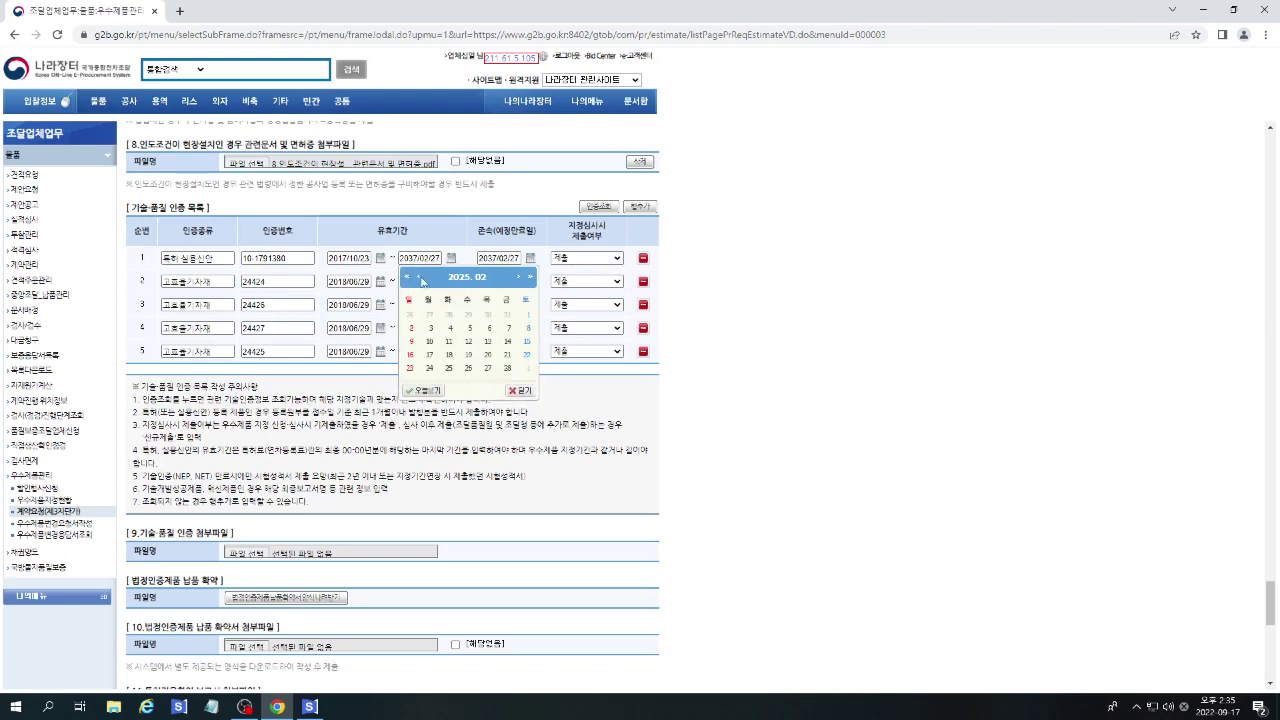
left_click(518, 278)
left_click(518, 278)
left_click(518, 278)
left_click(518, 278)
left_click(518, 278)
left_click(518, 278)
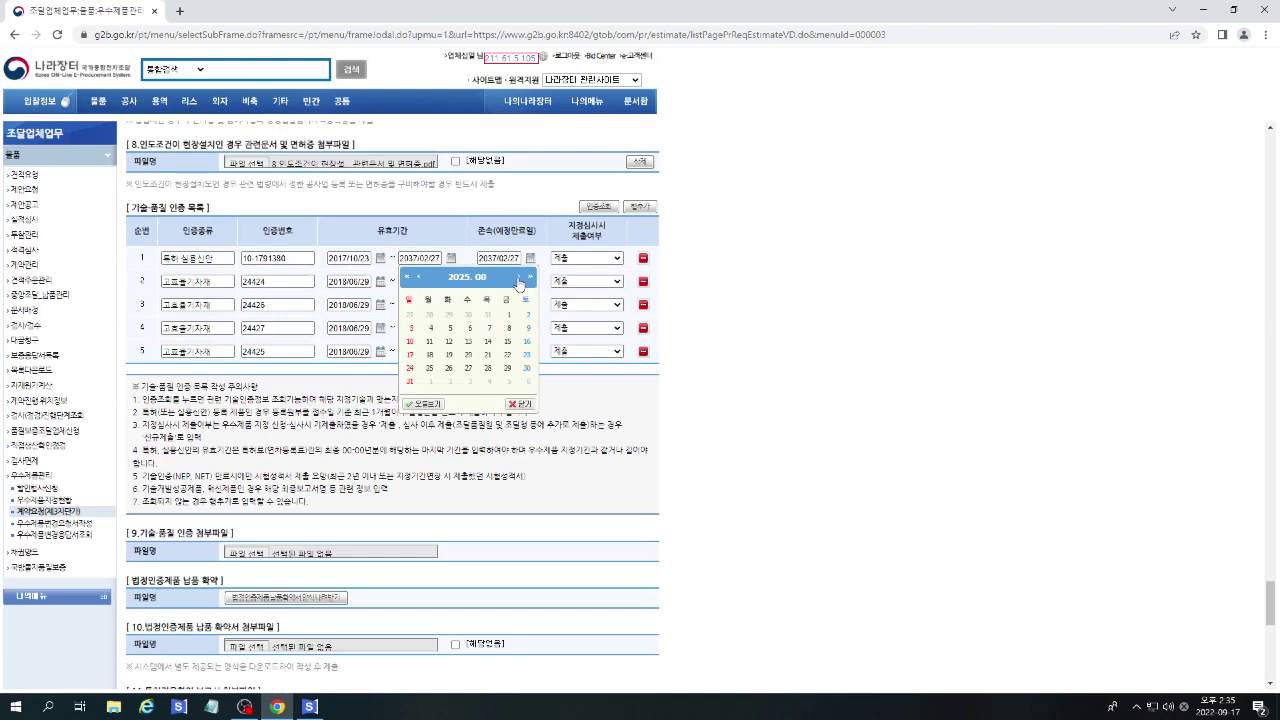
left_click(518, 278)
left_click(518, 278)
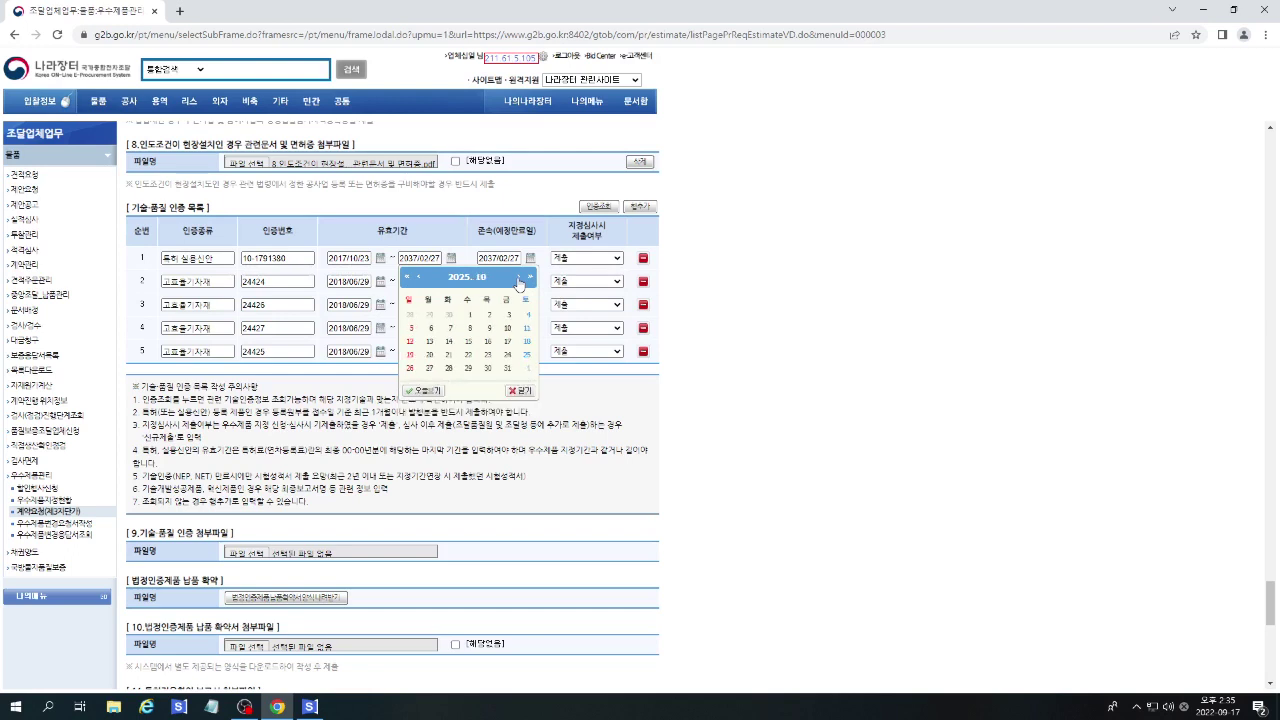
left_click(468, 355)
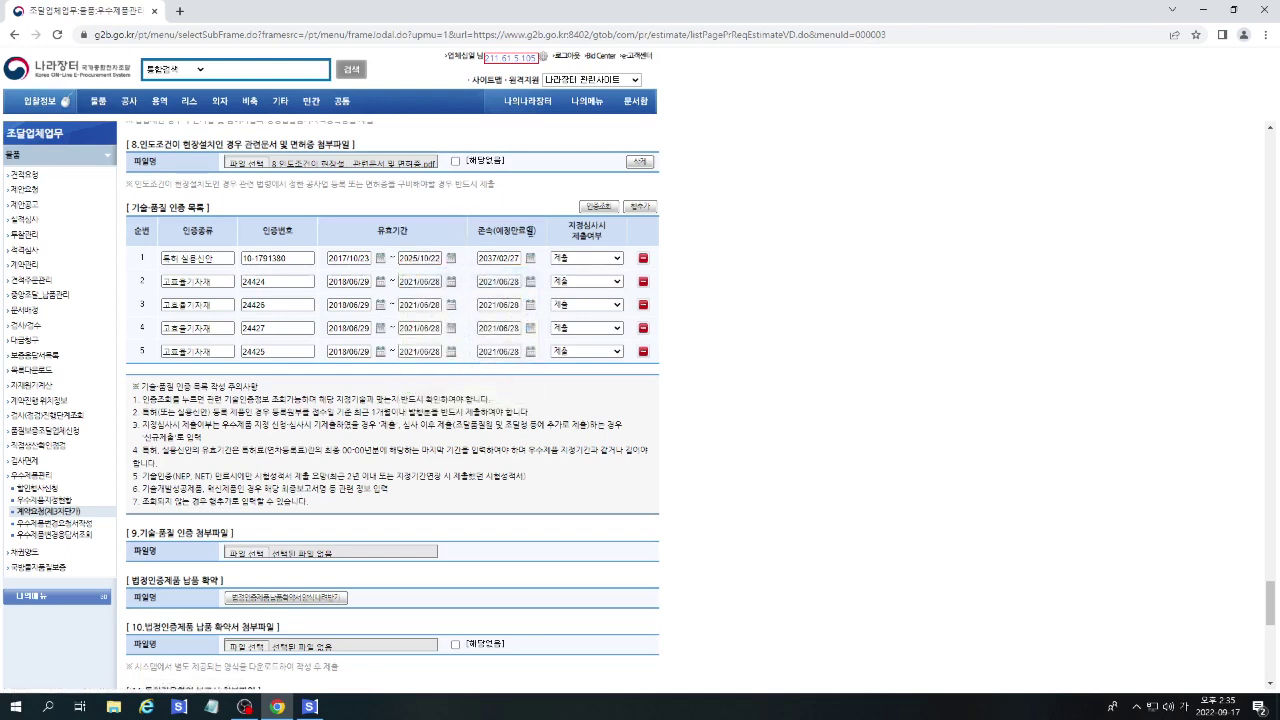
Delete the extra 고효율기자재 certification rows, confirming each deletion.
scroll(729, 319, "down", 1)
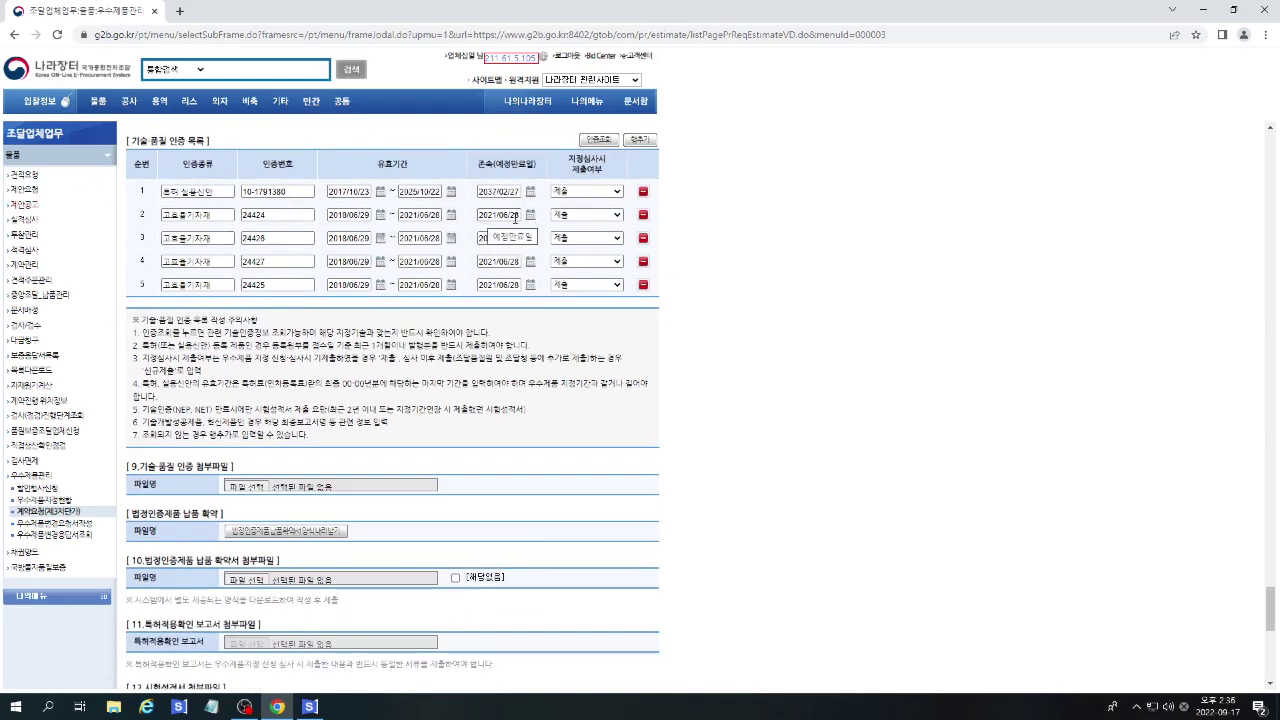
left_click(643, 215)
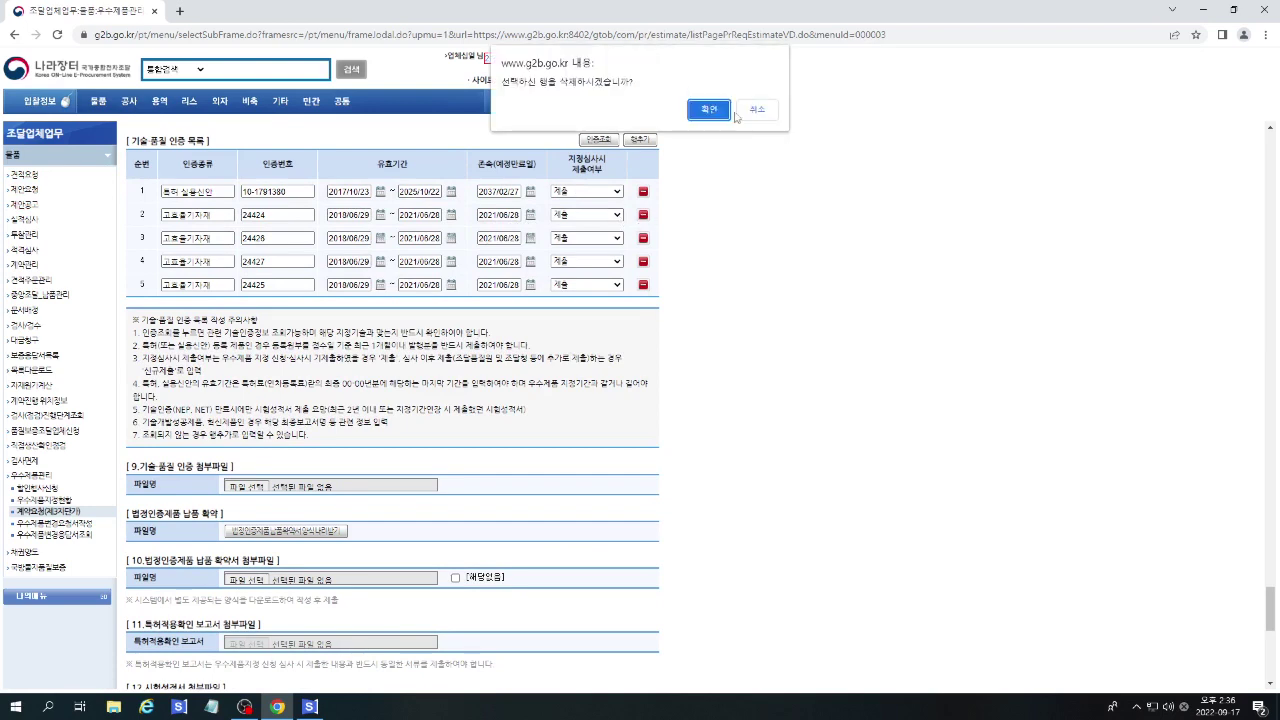
key("Return")
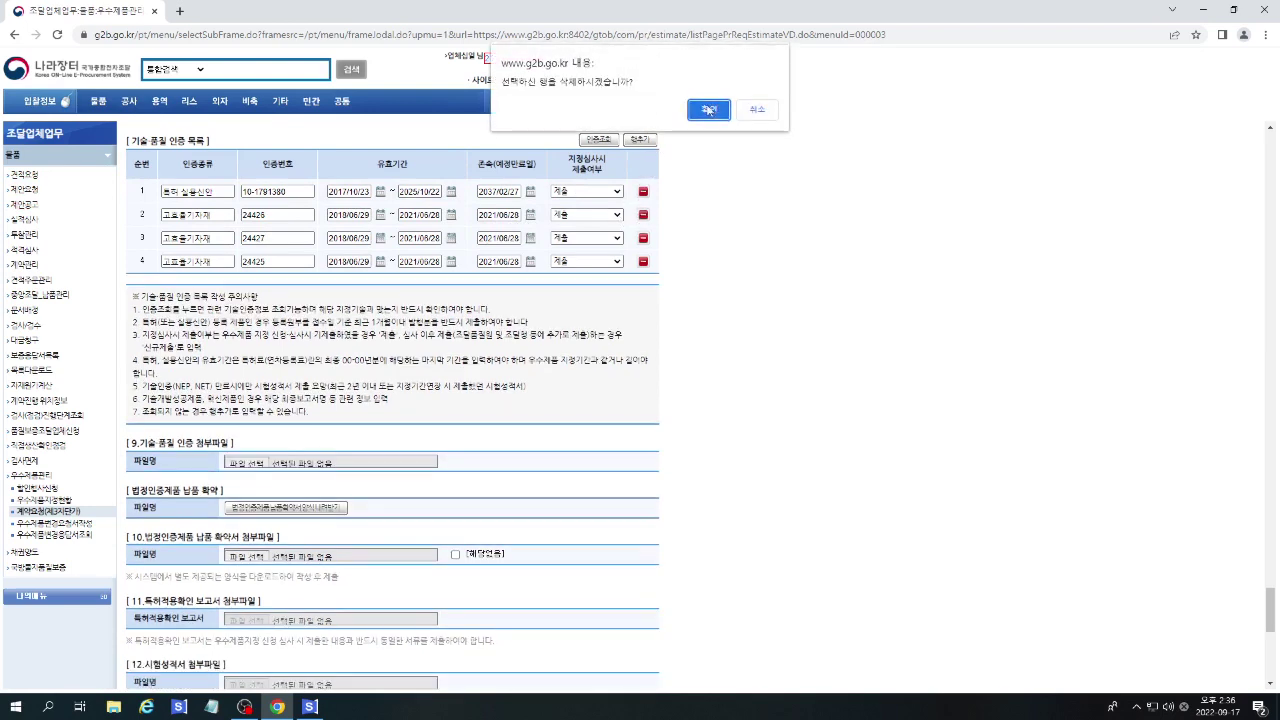
key("Return")
left_click(643, 214)
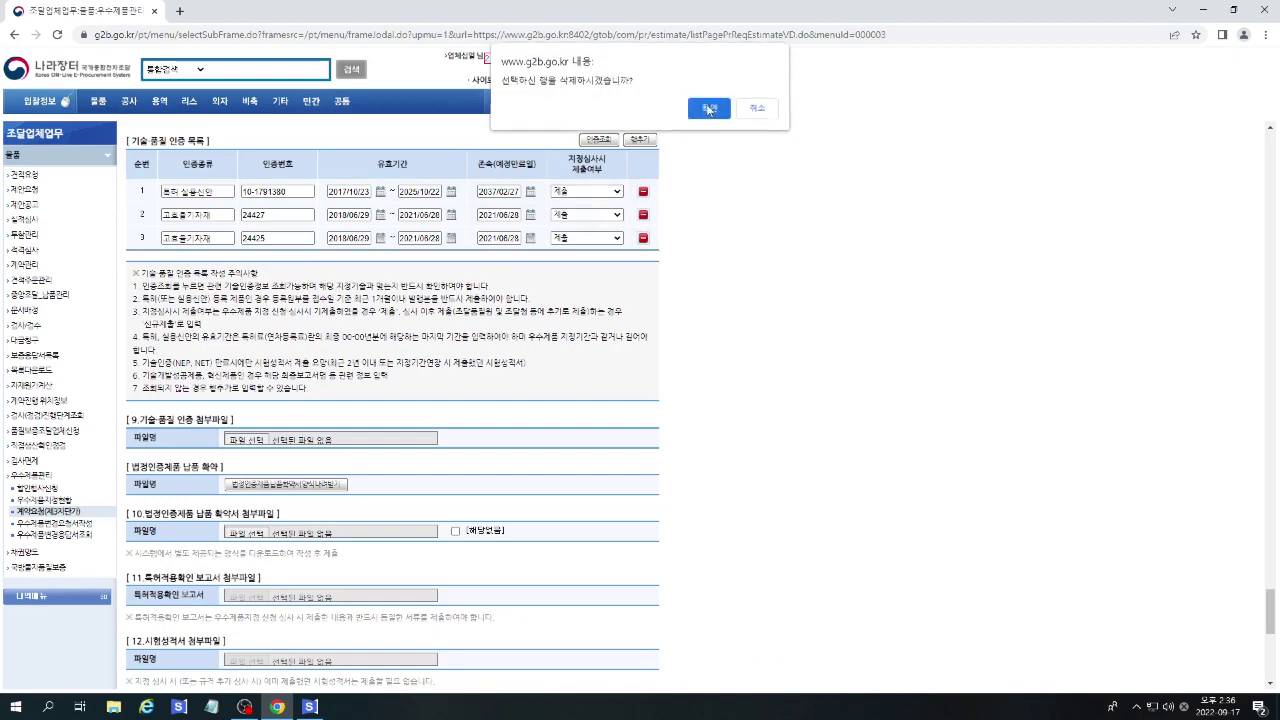
key("Return")
left_click(643, 214)
key("Return")
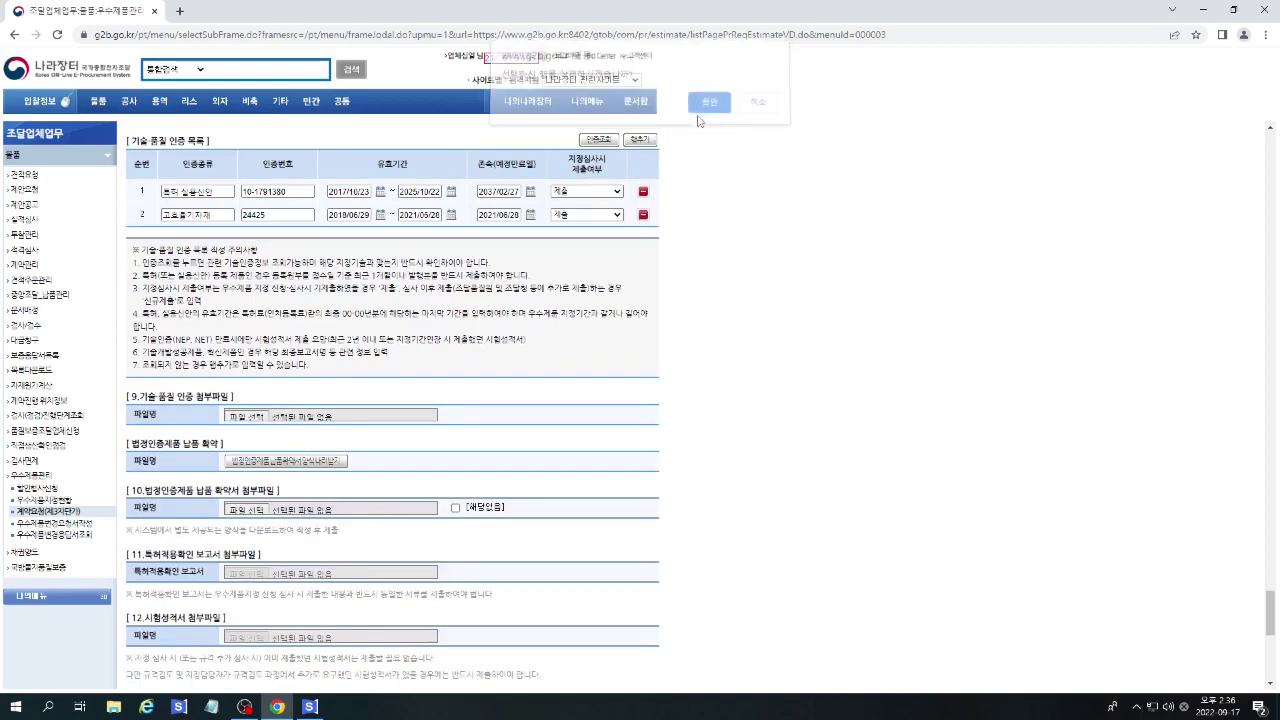
Attach 9.기술·품질 인증 서류 as the section 9 certification file.
scroll(565, 325, "down", 1)
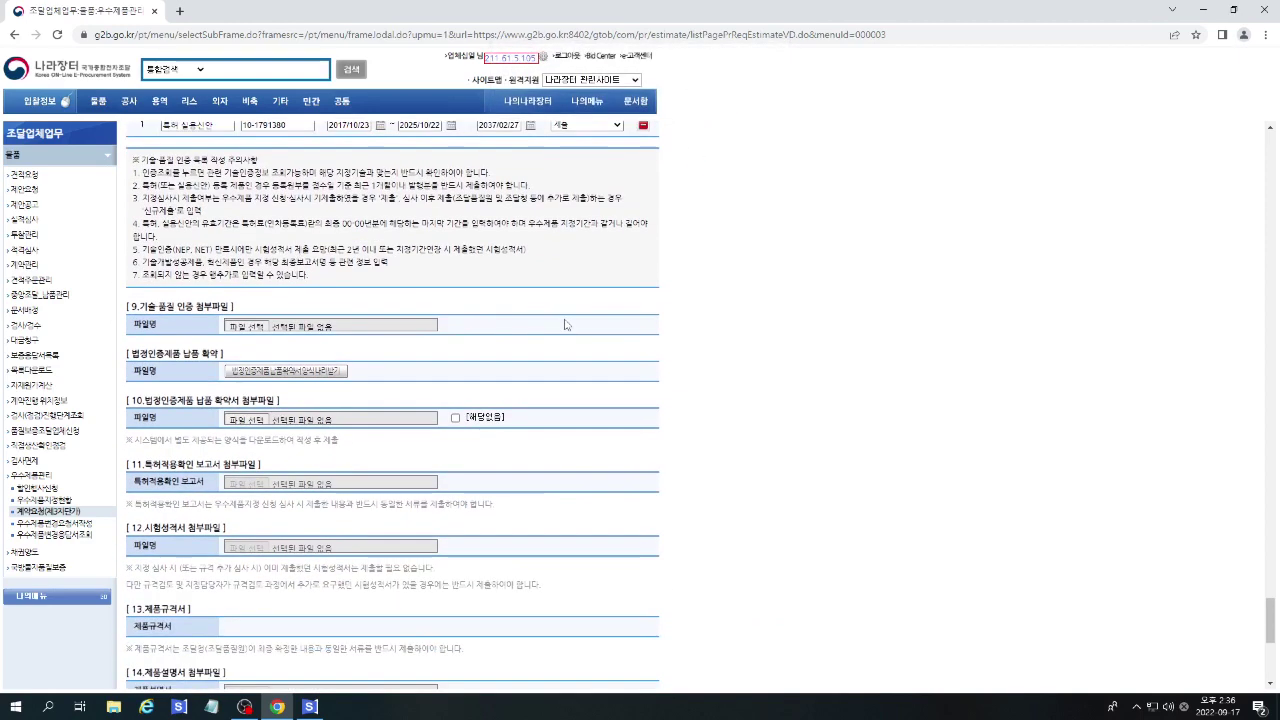
left_click(244, 327)
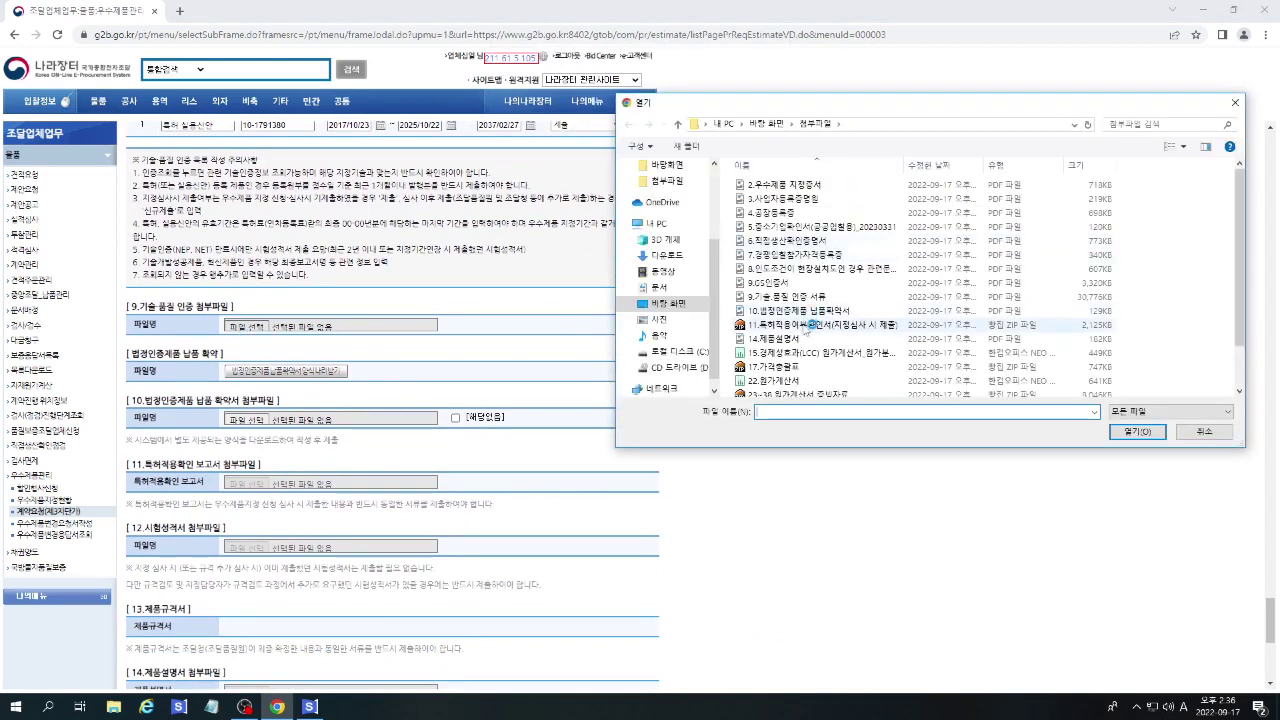
double_click(786, 298)
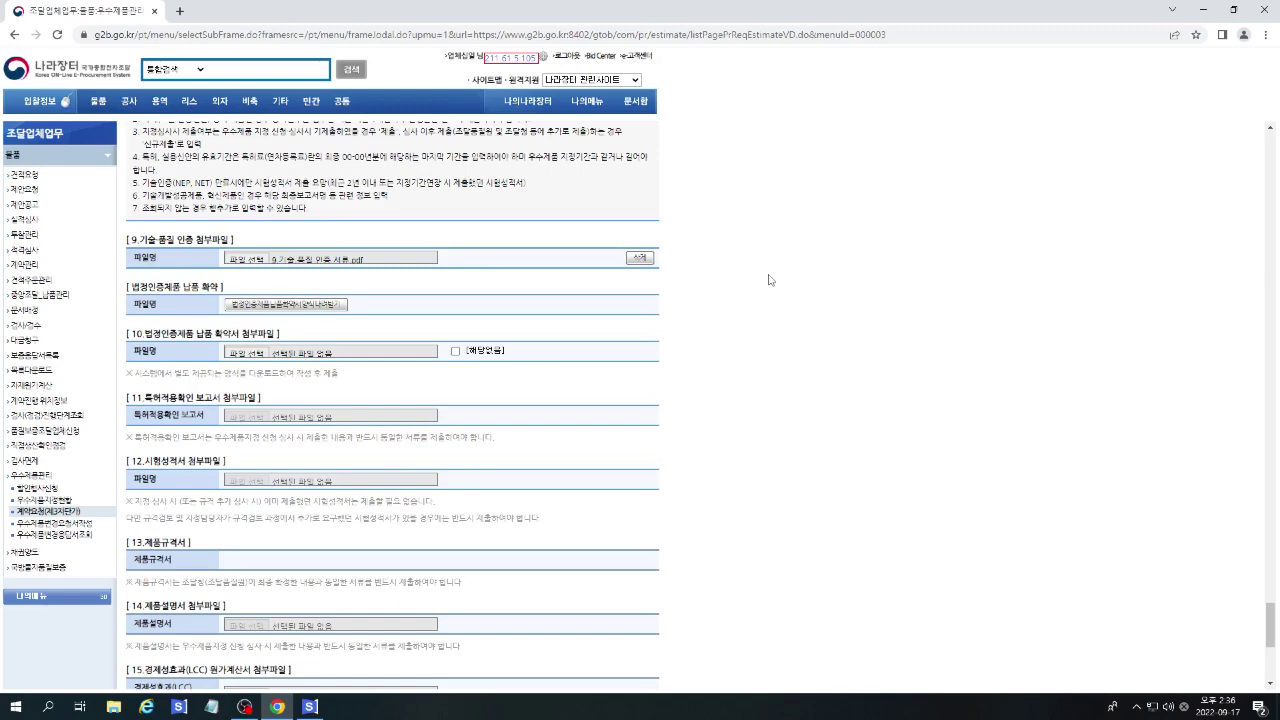
Add a new certification row with certification number 42649.
scroll(513, 239, "up", 3)
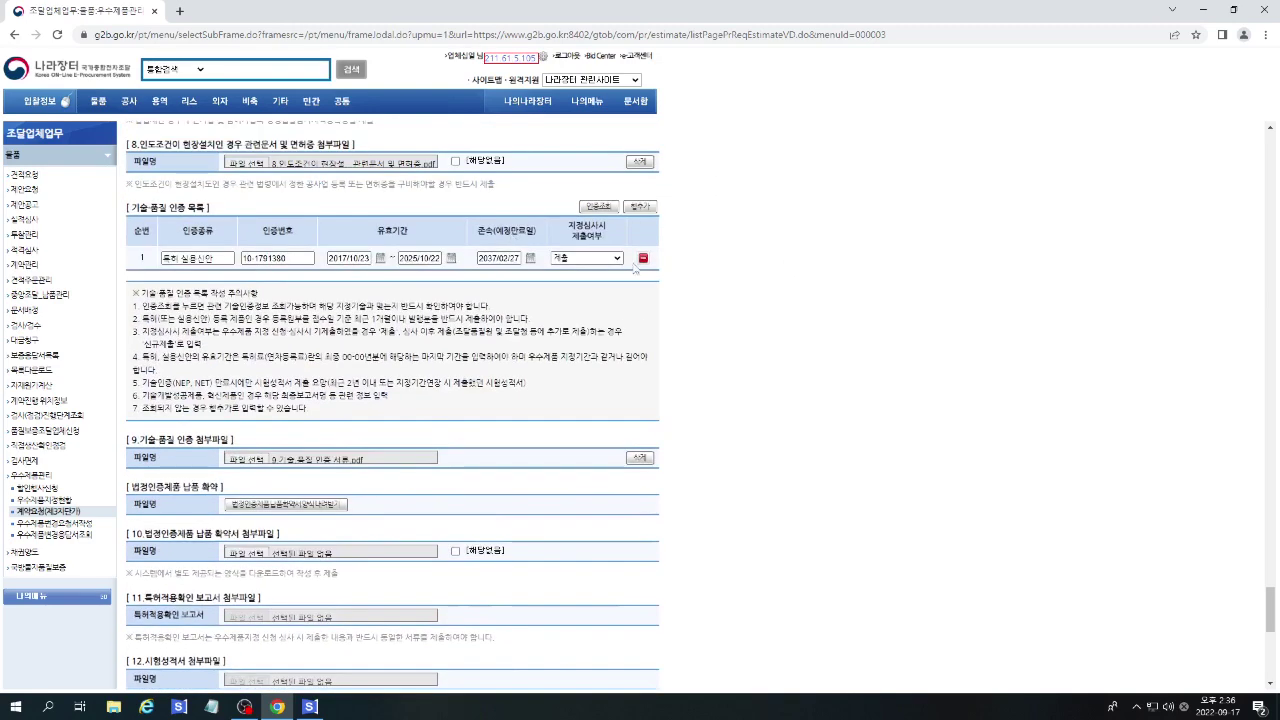
left_click(639, 206)
left_click(200, 280)
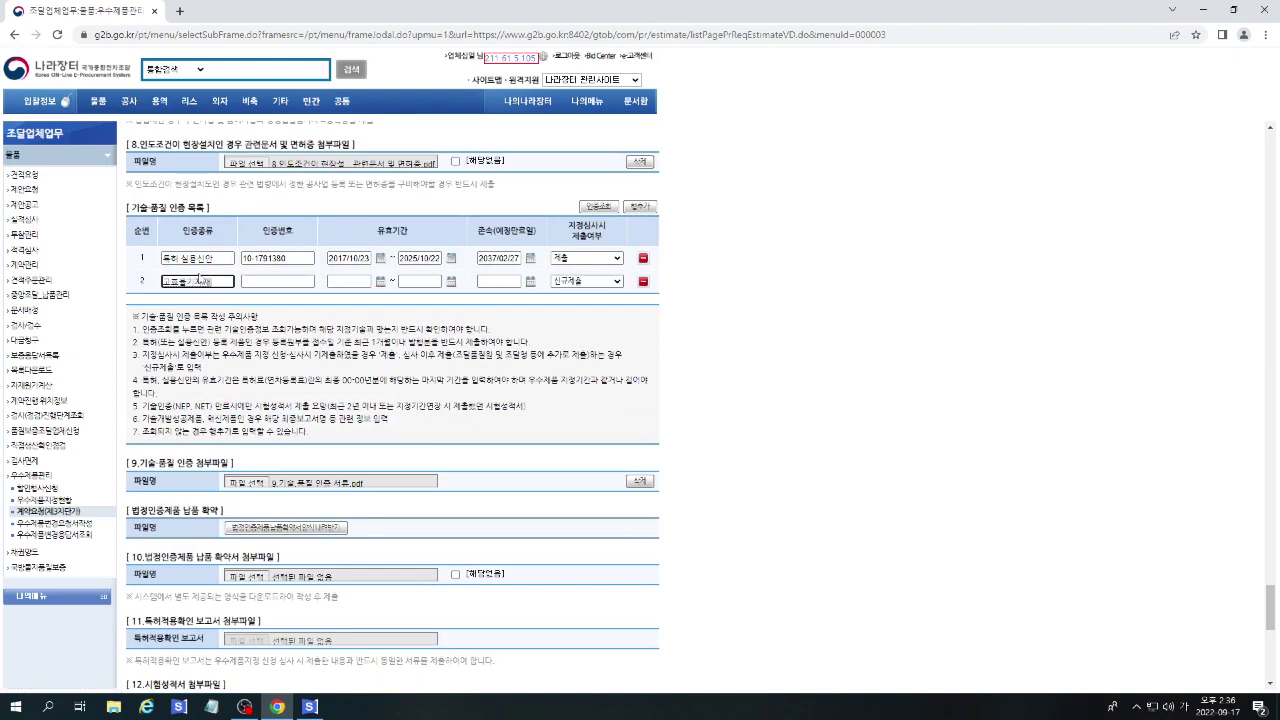
key("Tab")
type("42649")
key("Tab")
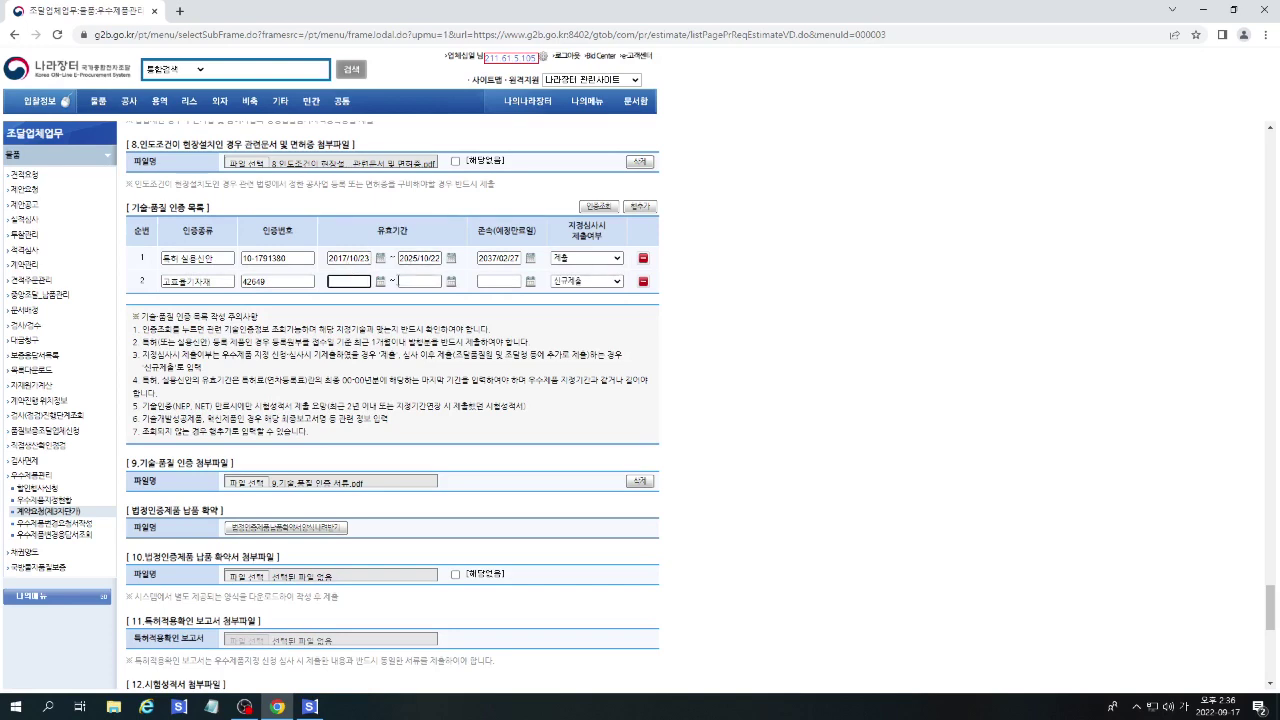
Set the new certification's validity start date to 2020/01/16.
left_click(381, 282)
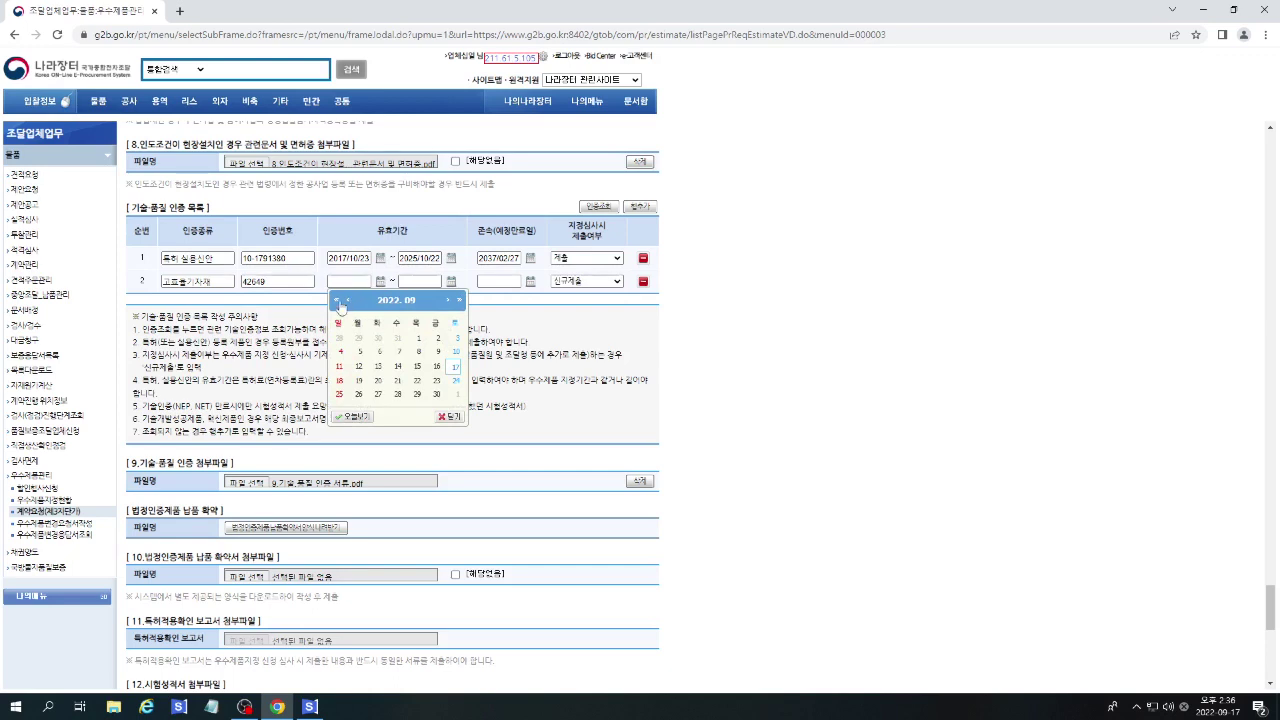
left_click(336, 301)
left_click(336, 301)
left_click(349, 301)
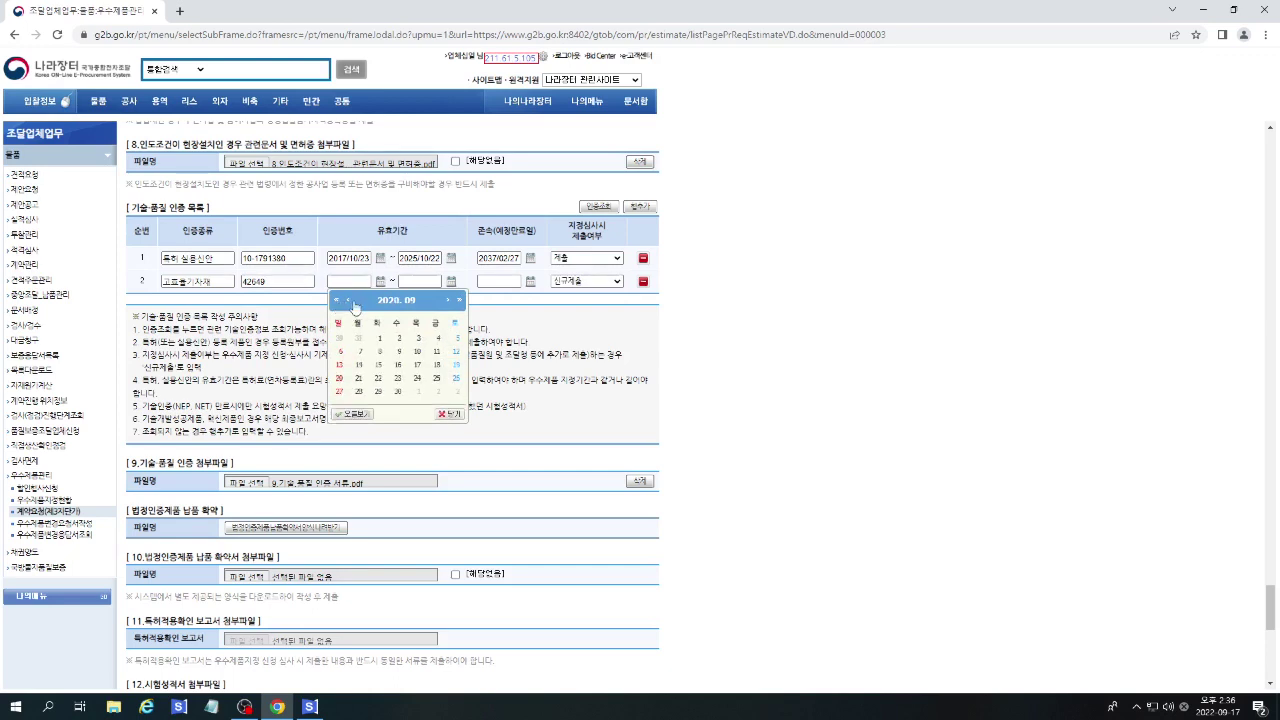
left_click(349, 301)
left_click(349, 301)
left_click(349, 301)
left_click(349, 301)
left_click(349, 301)
left_click(349, 301)
left_click(349, 301)
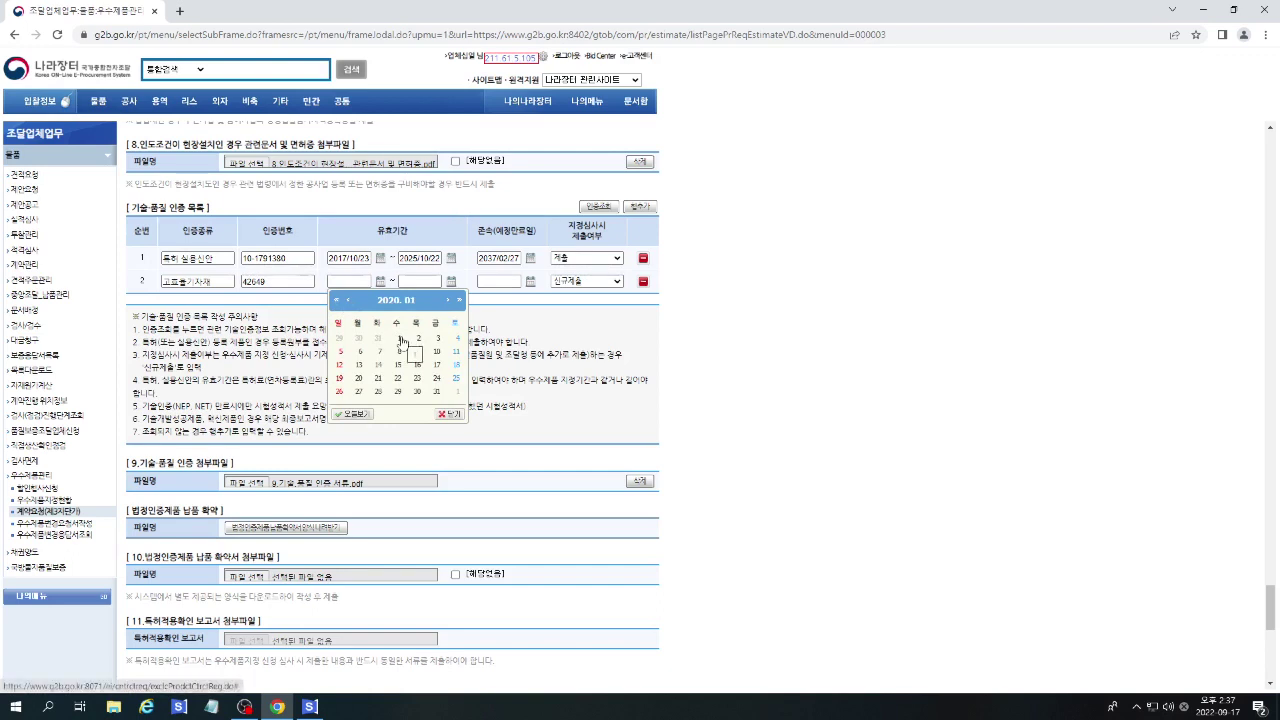
left_click(417, 365)
Set both the validity end date and the expiry date to 2023/01/15.
left_click(452, 285)
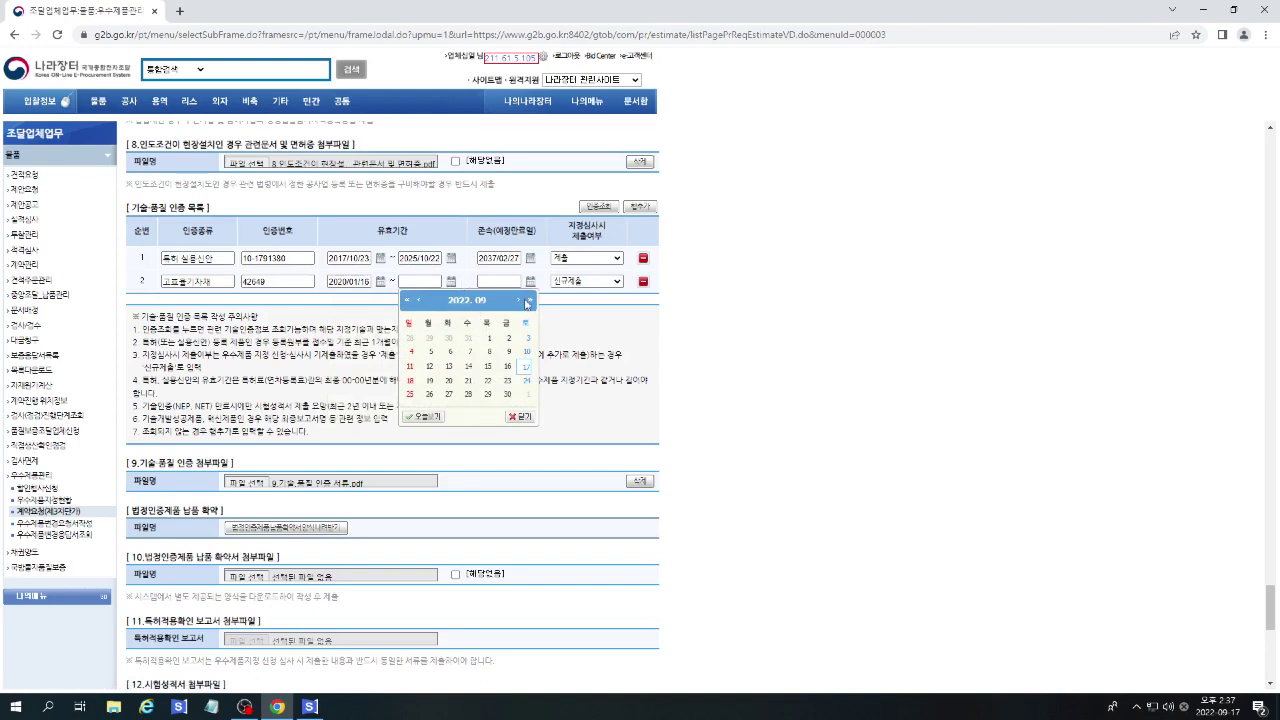
left_click(518, 301)
left_click(518, 301)
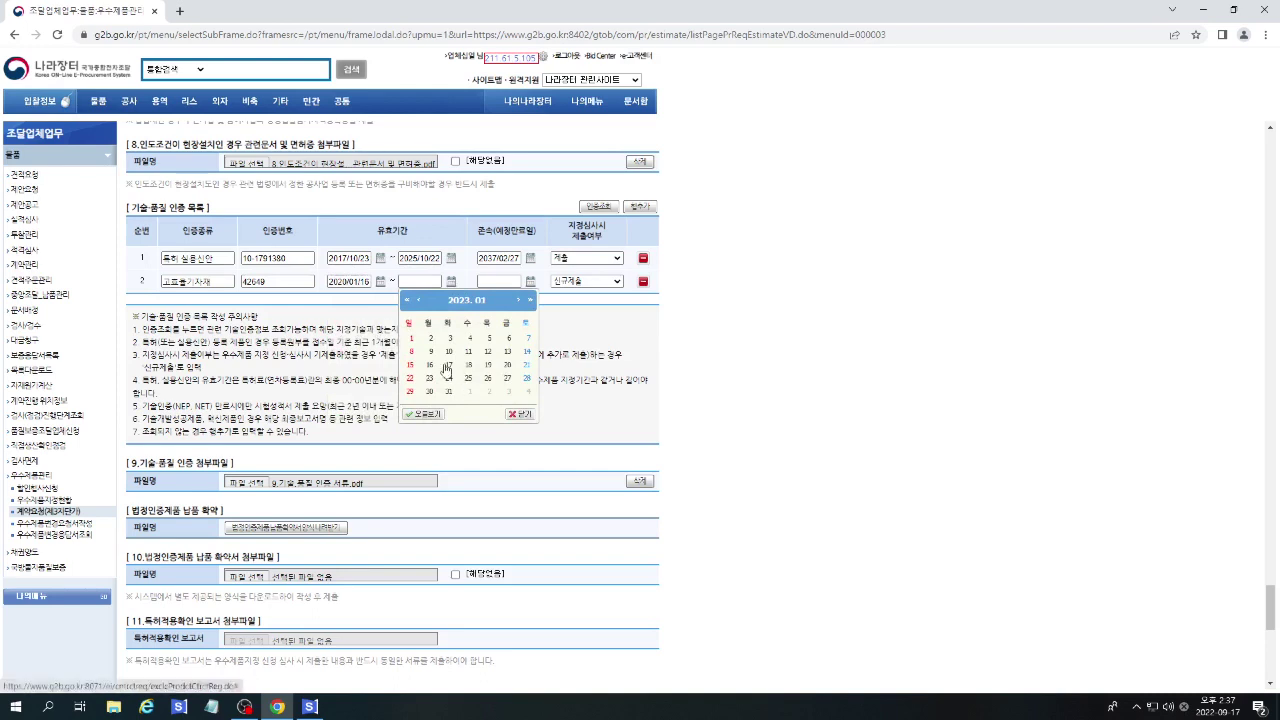
left_click(411, 369)
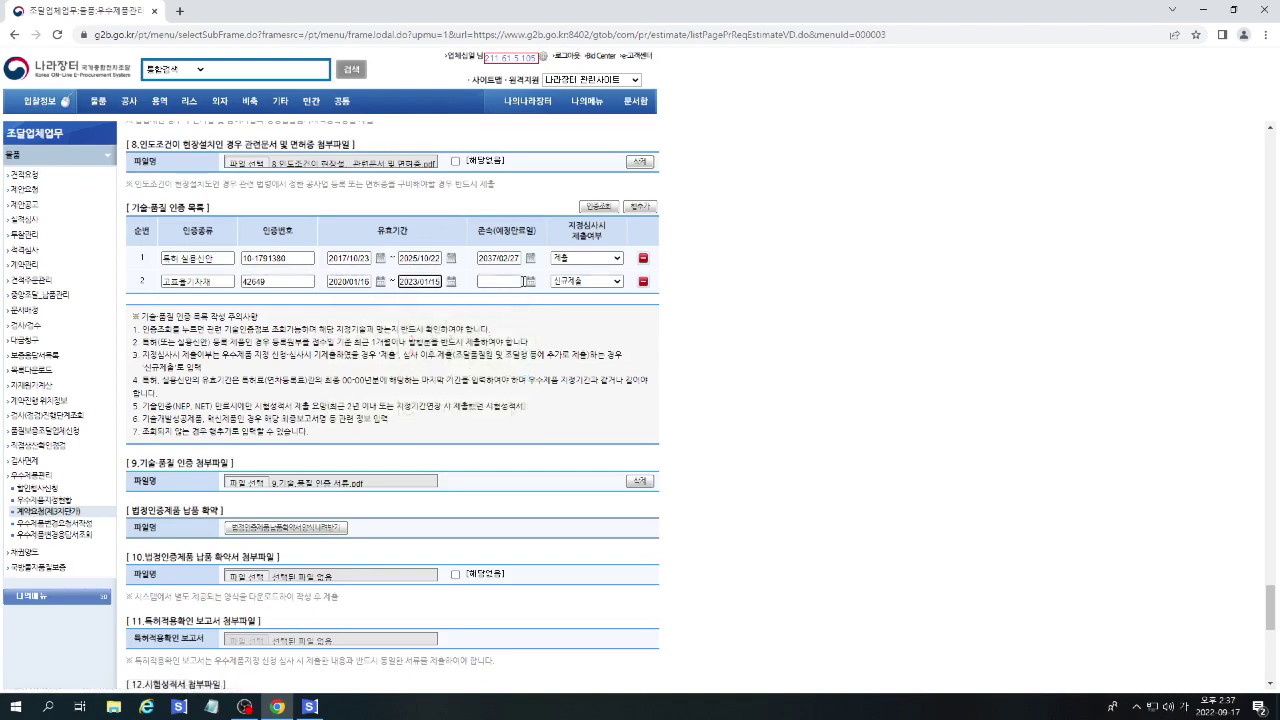
left_click(530, 283)
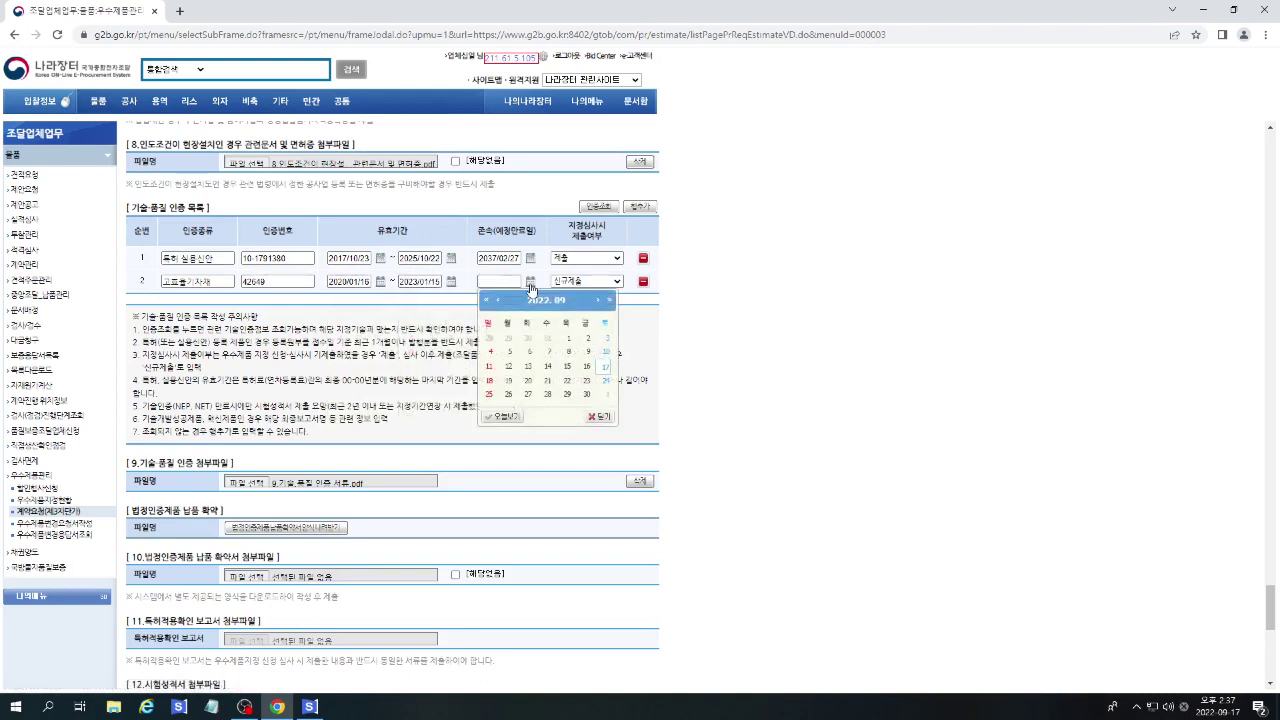
left_click(599, 301)
left_click(599, 301)
left_click(599, 301)
left_click(599, 301)
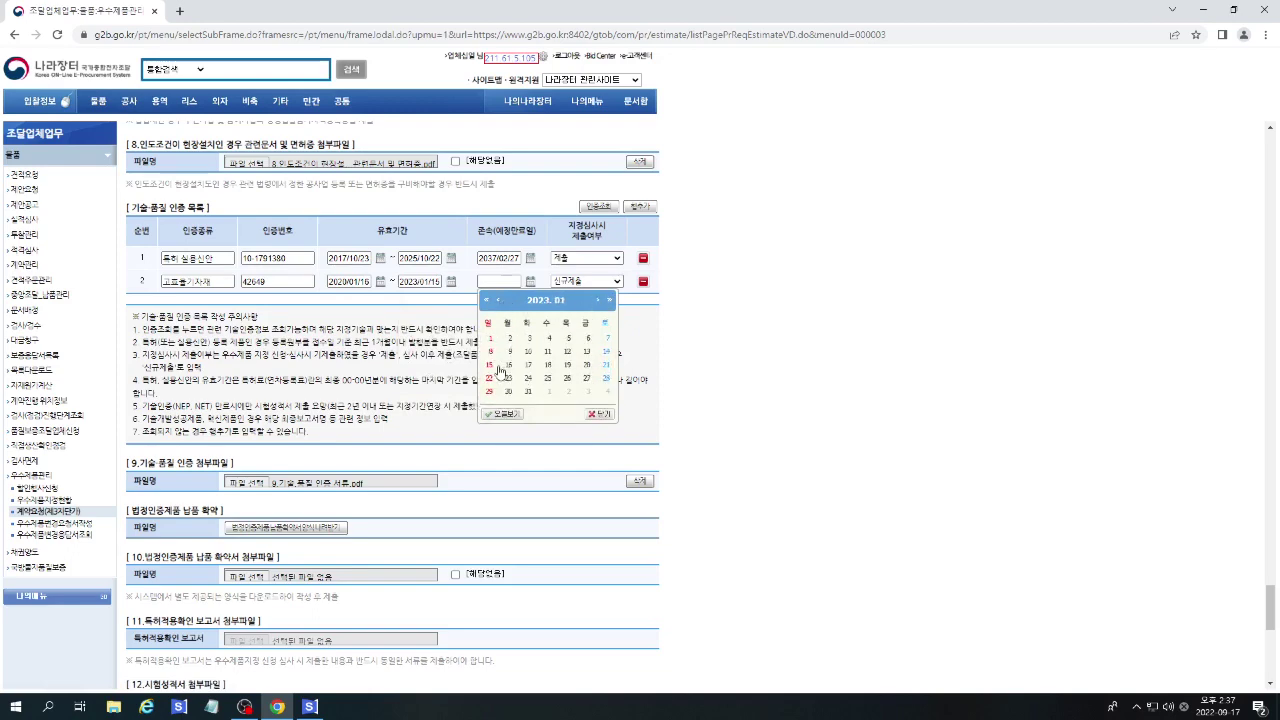
left_click(489, 365)
Attach 10.법정인증제품 납품확약서 to section 10 and scroll further down the form.
scroll(720, 391, "down", 2)
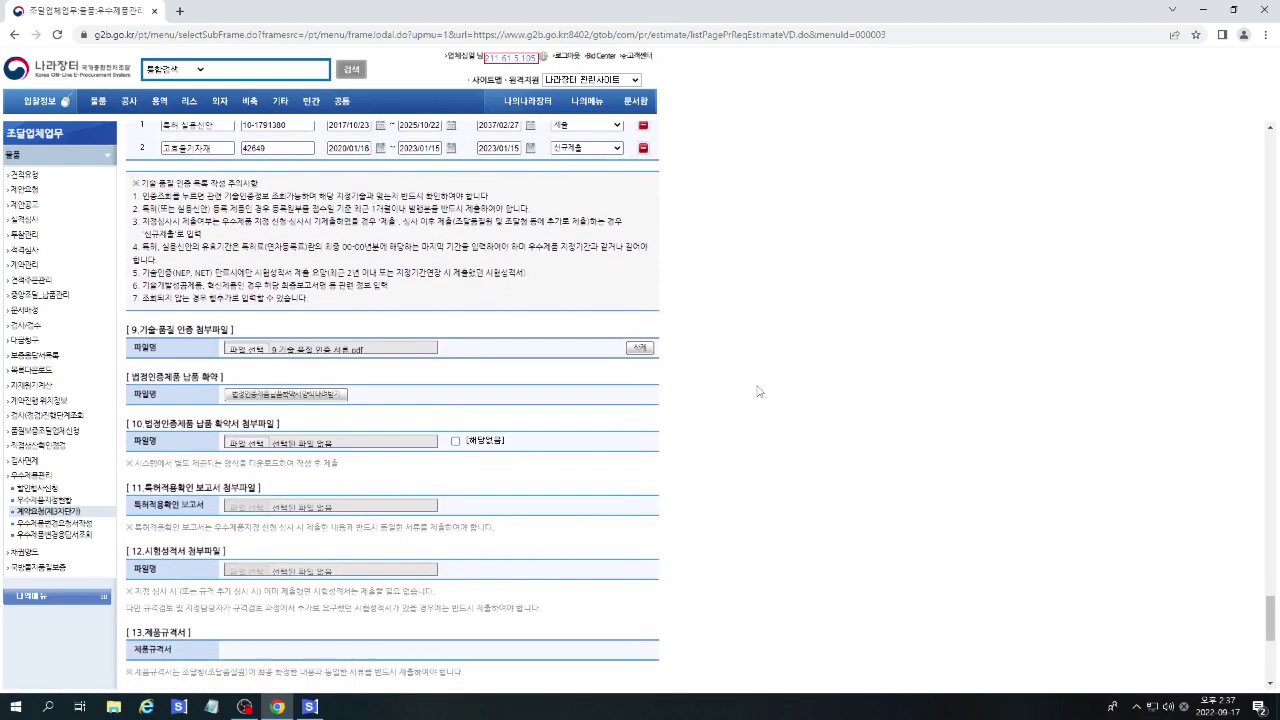
left_click(250, 376)
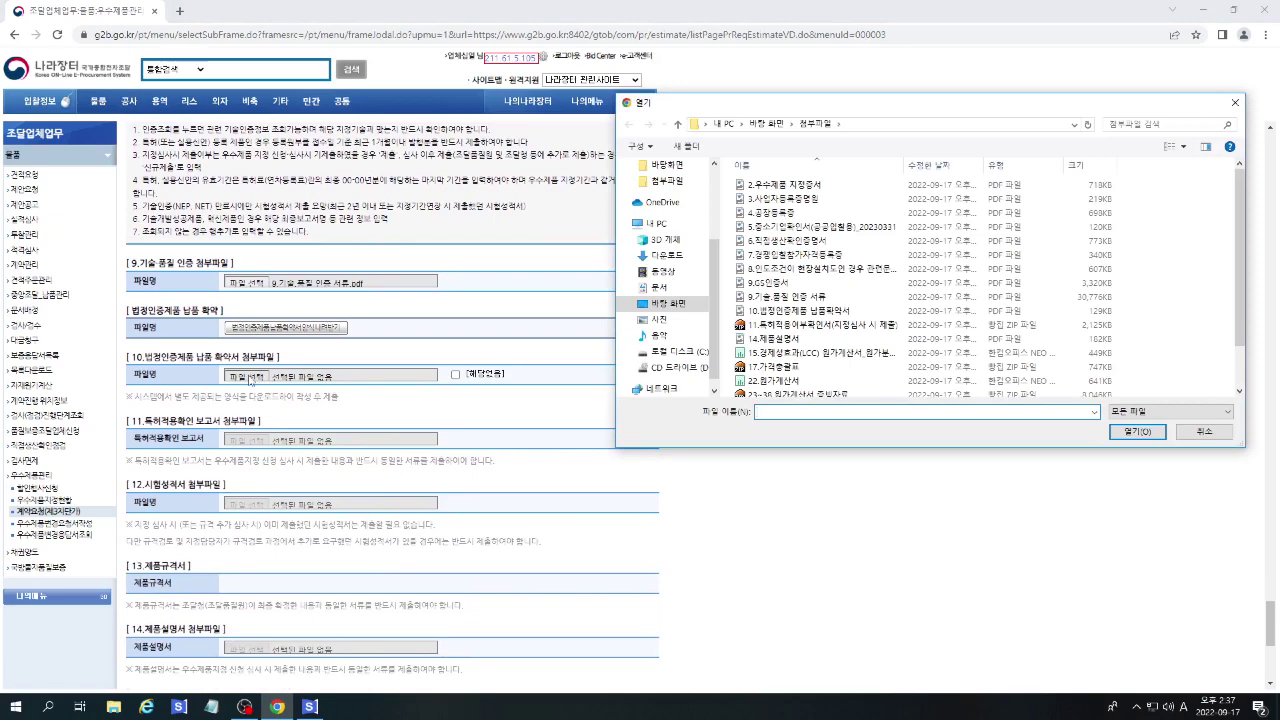
double_click(787, 311)
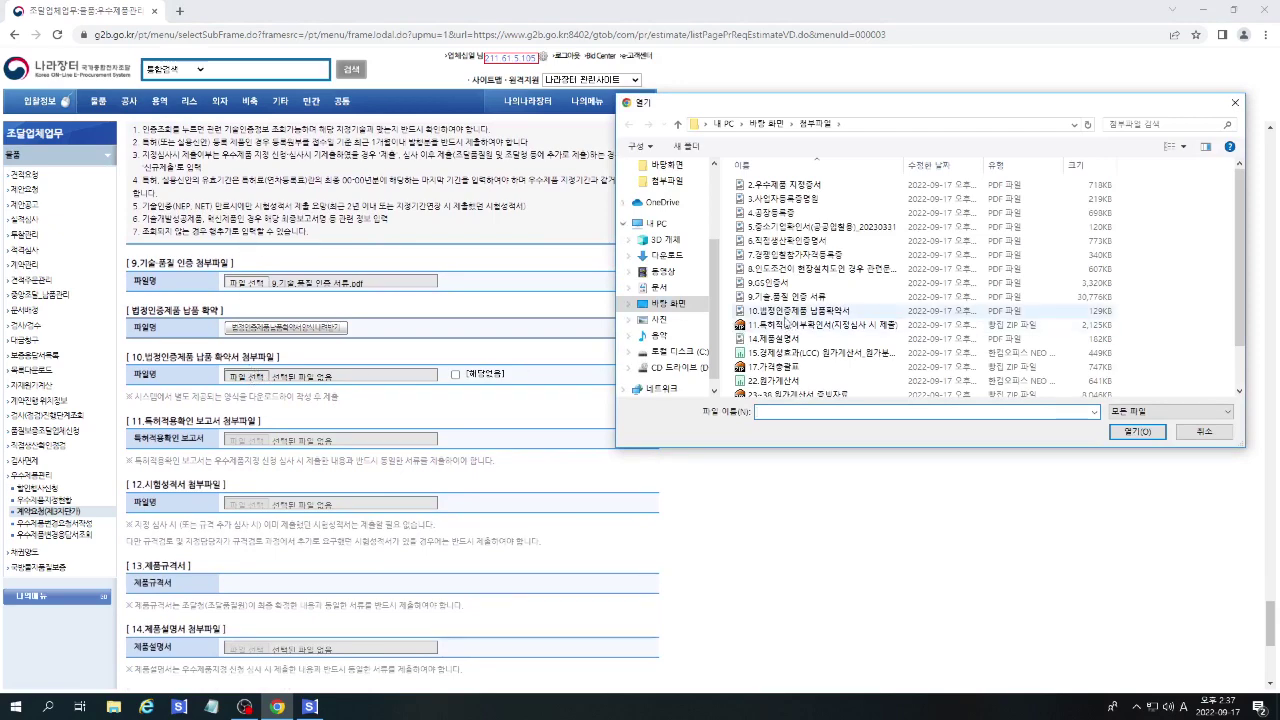
scroll(505, 357, "down", 2)
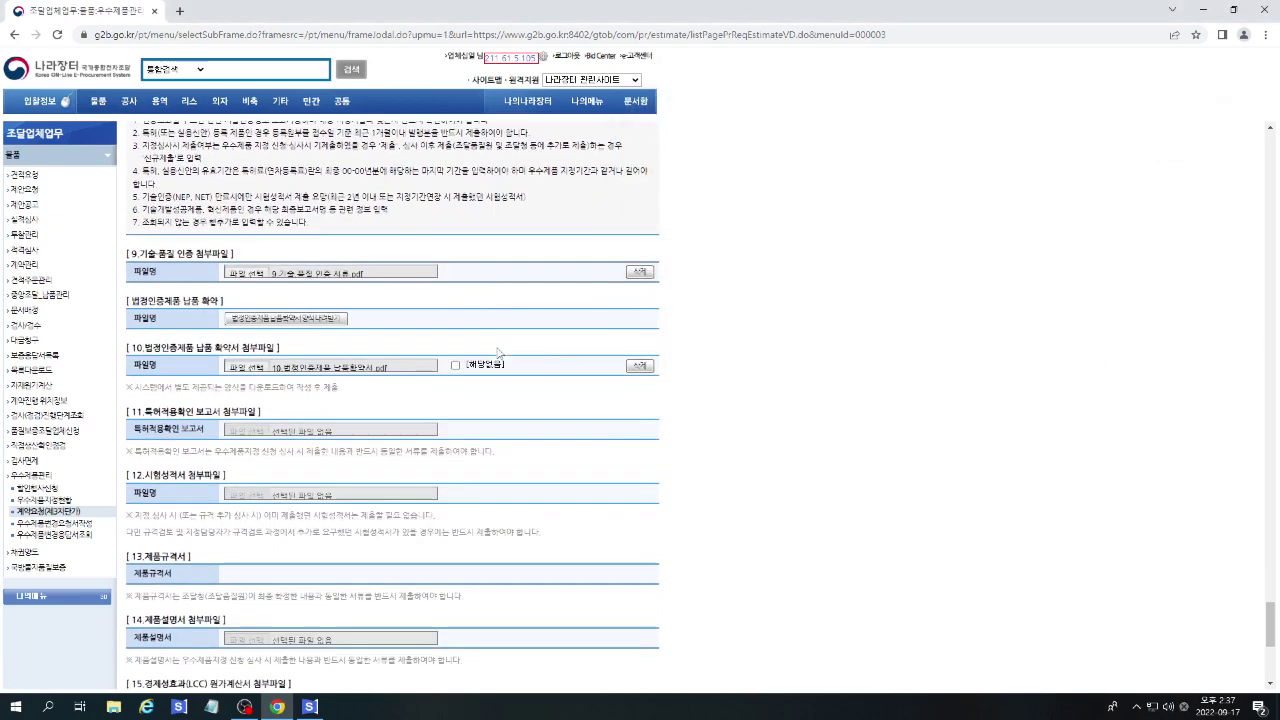
scroll(356, 423, "down", 2)
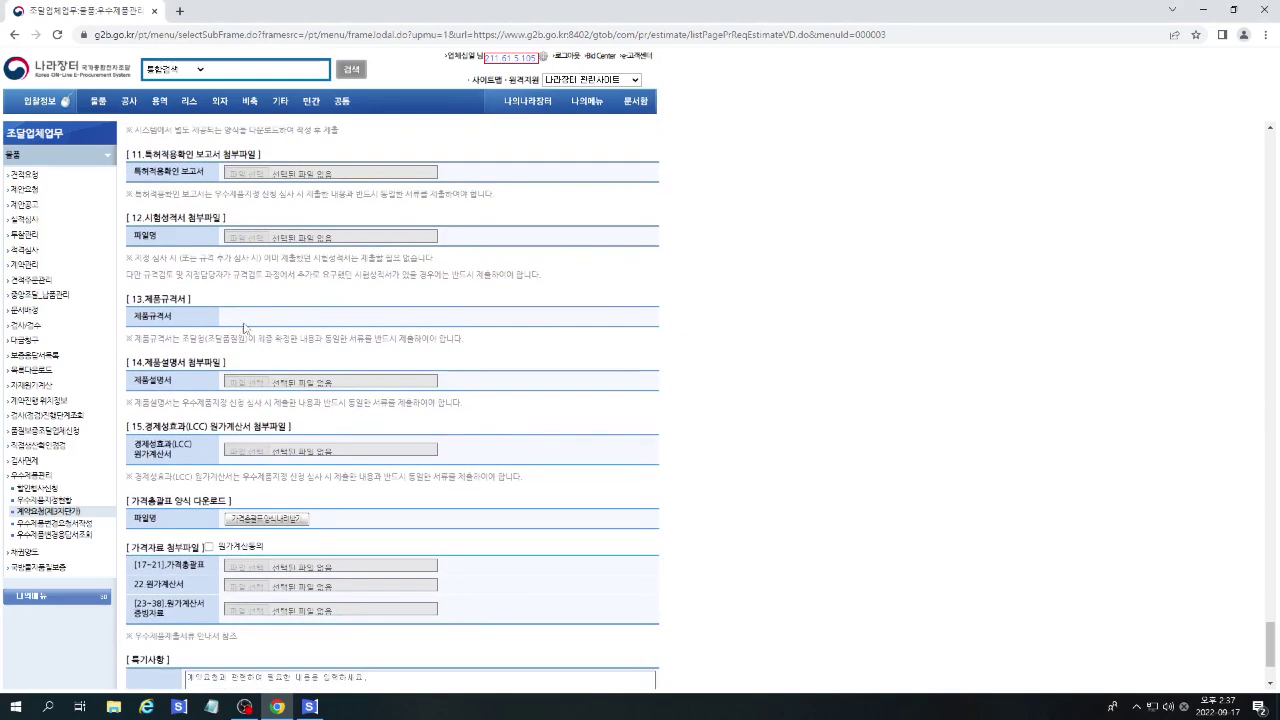
scroll(543, 451, "down", 2)
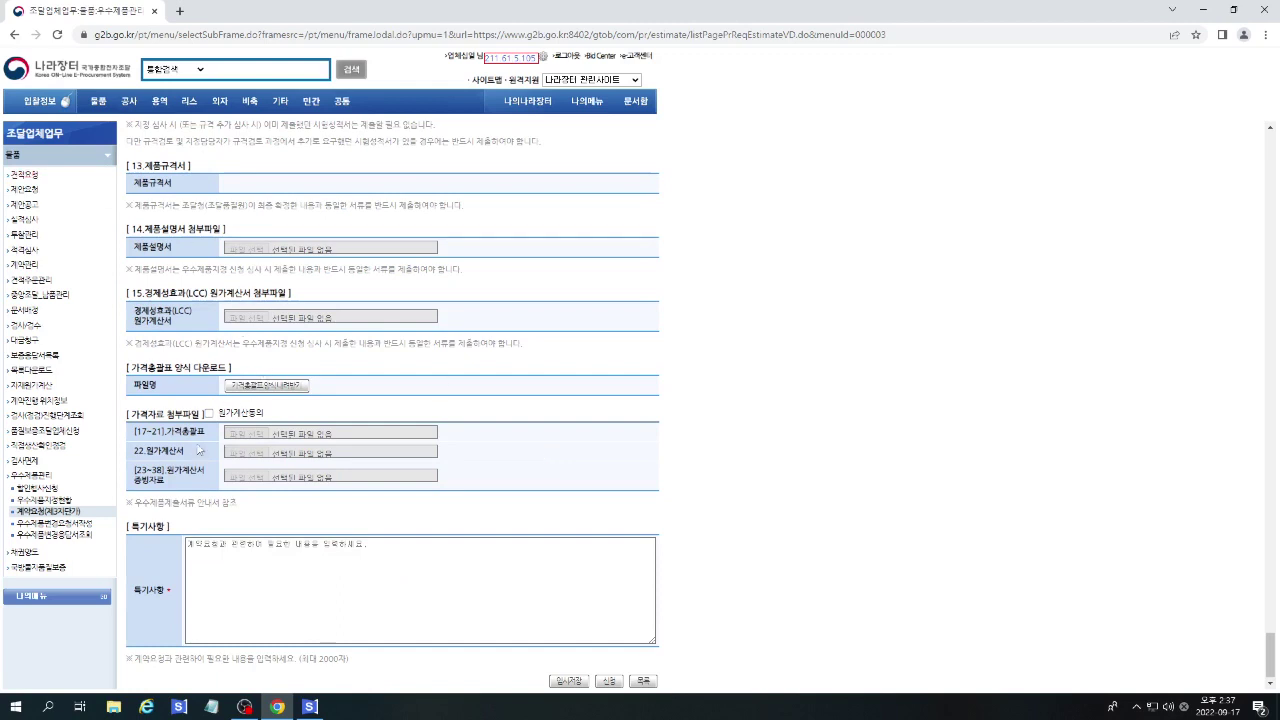
Give cost-calculation consent by choosing 동의 in the consent popup.
left_click(209, 413)
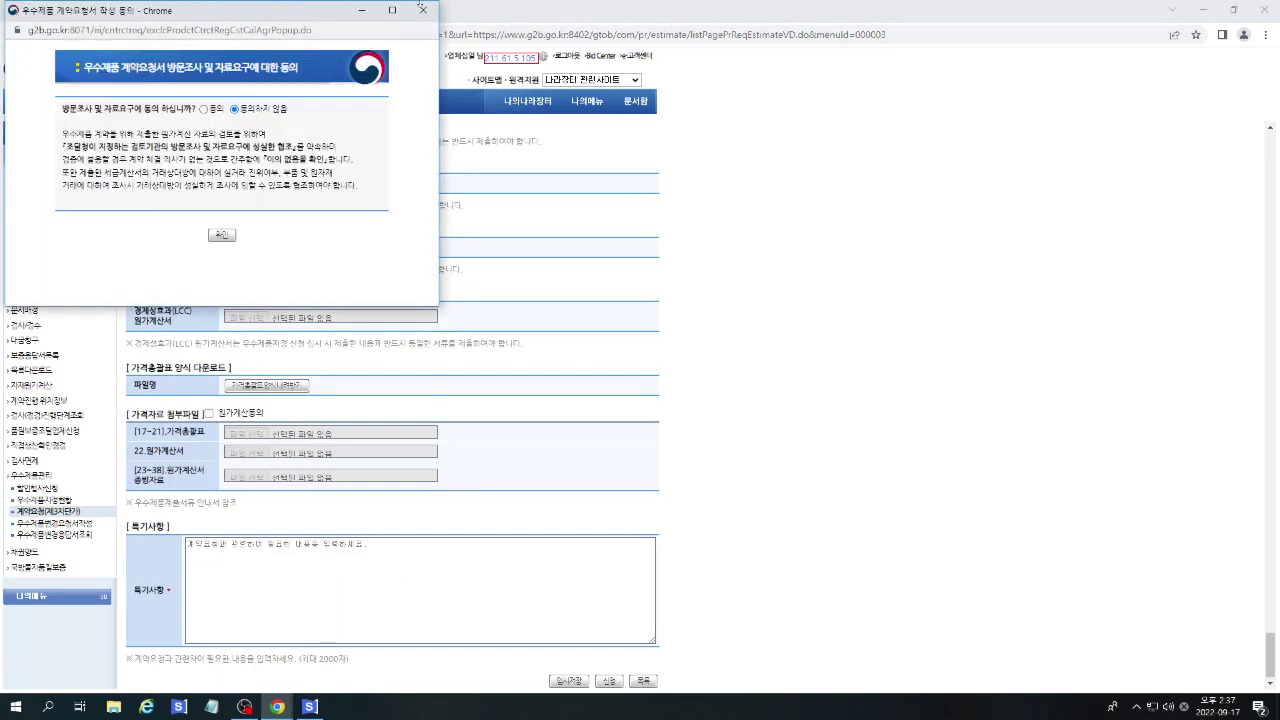
left_click(204, 108)
left_click(220, 237)
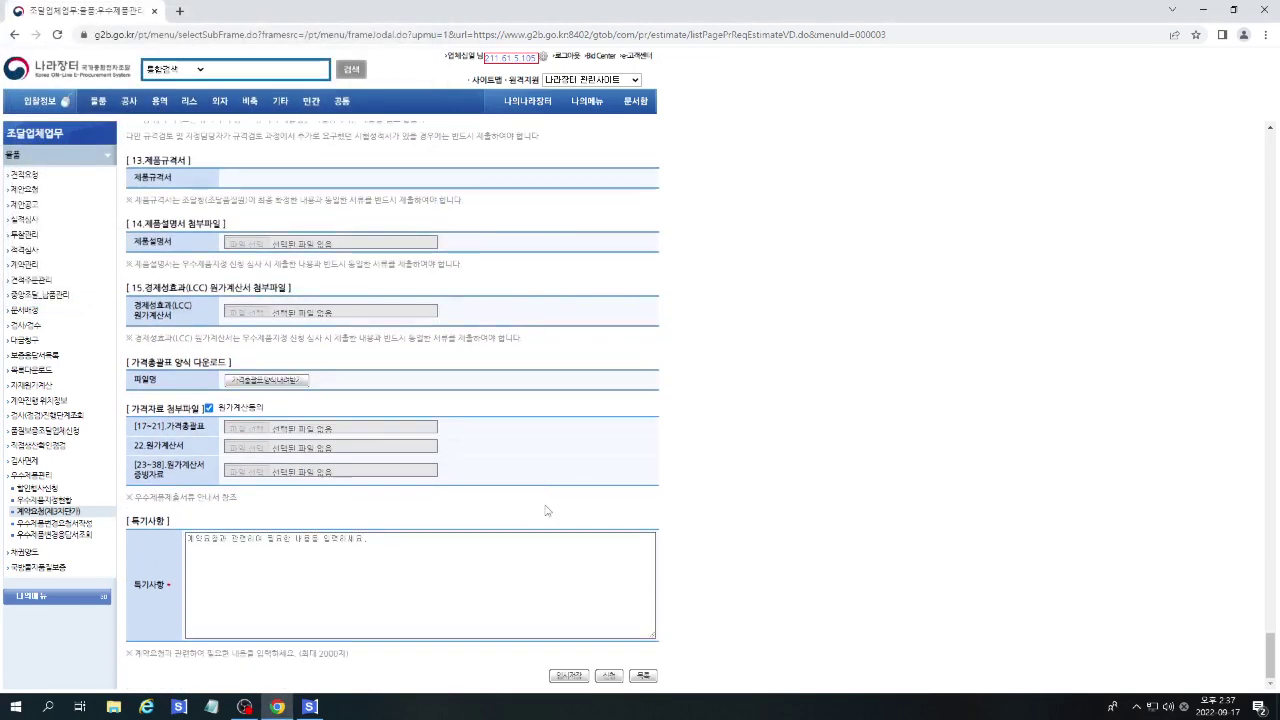
Write the 특기사항 note '계약내용 변경없이 계약기간 연장'.
left_click(397, 550)
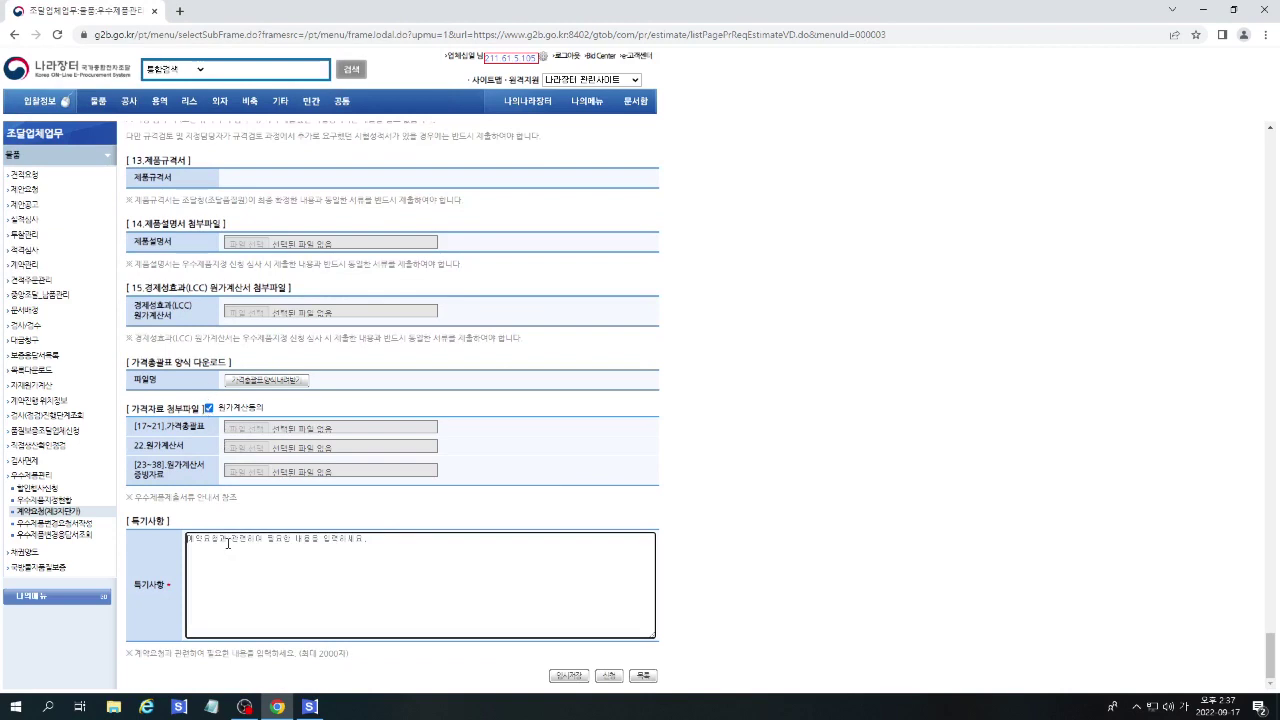
type("일")
key("BackSpace")
key("BackSpace")
key("BackSpace")
type("ㄱ")
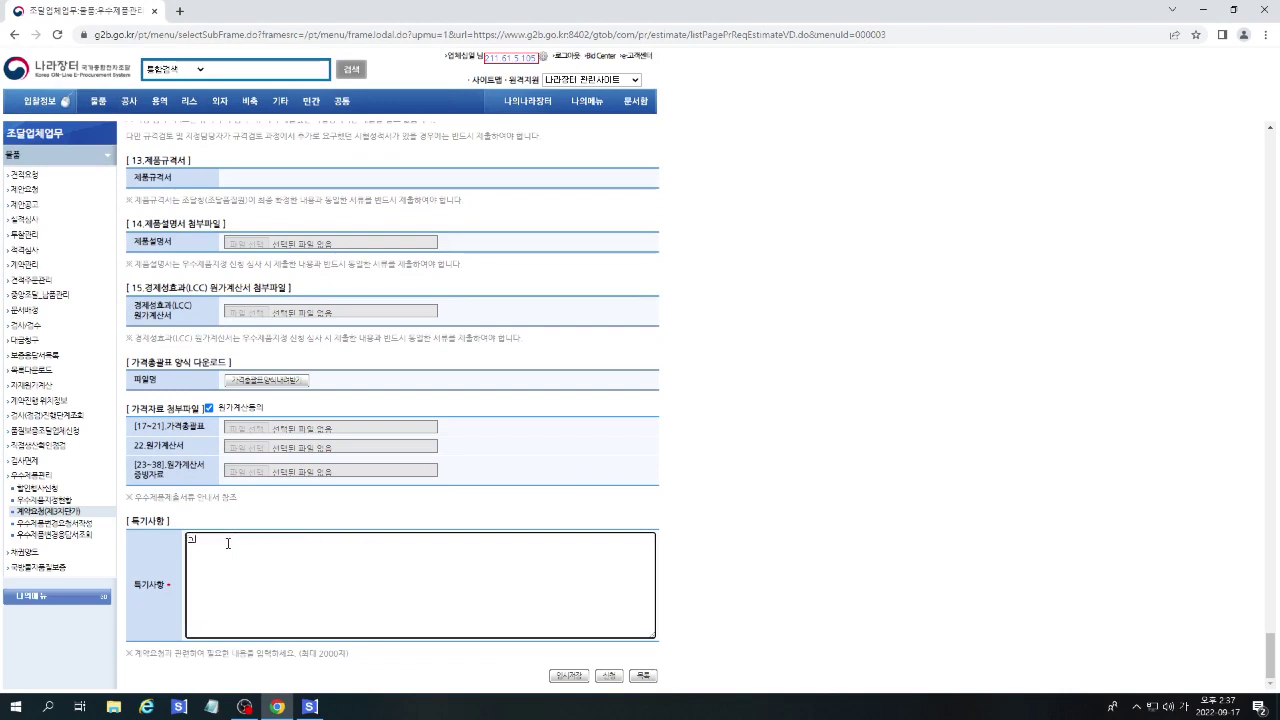
key("BackSpace")
key("BackSpace")
key("BackSpace")
type("ㅈ")
type("약내용 변경없이 ㄱ")
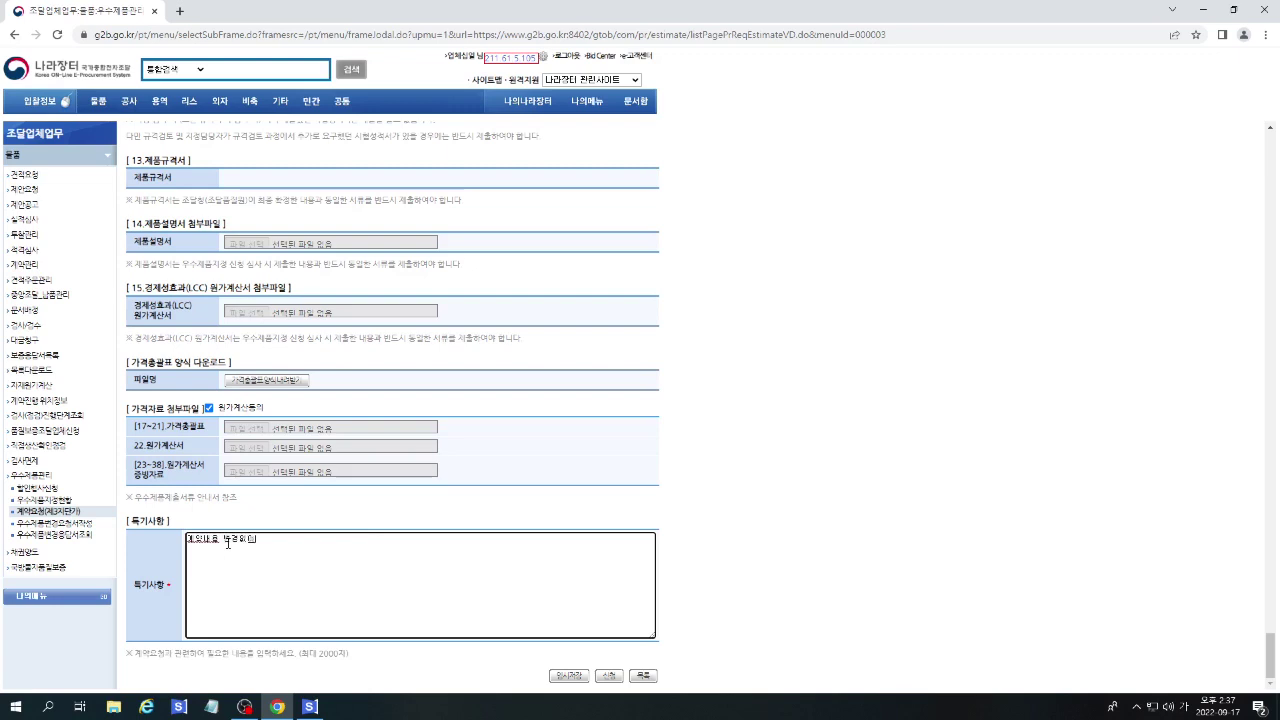
type("약기간 연장요청합니다.")
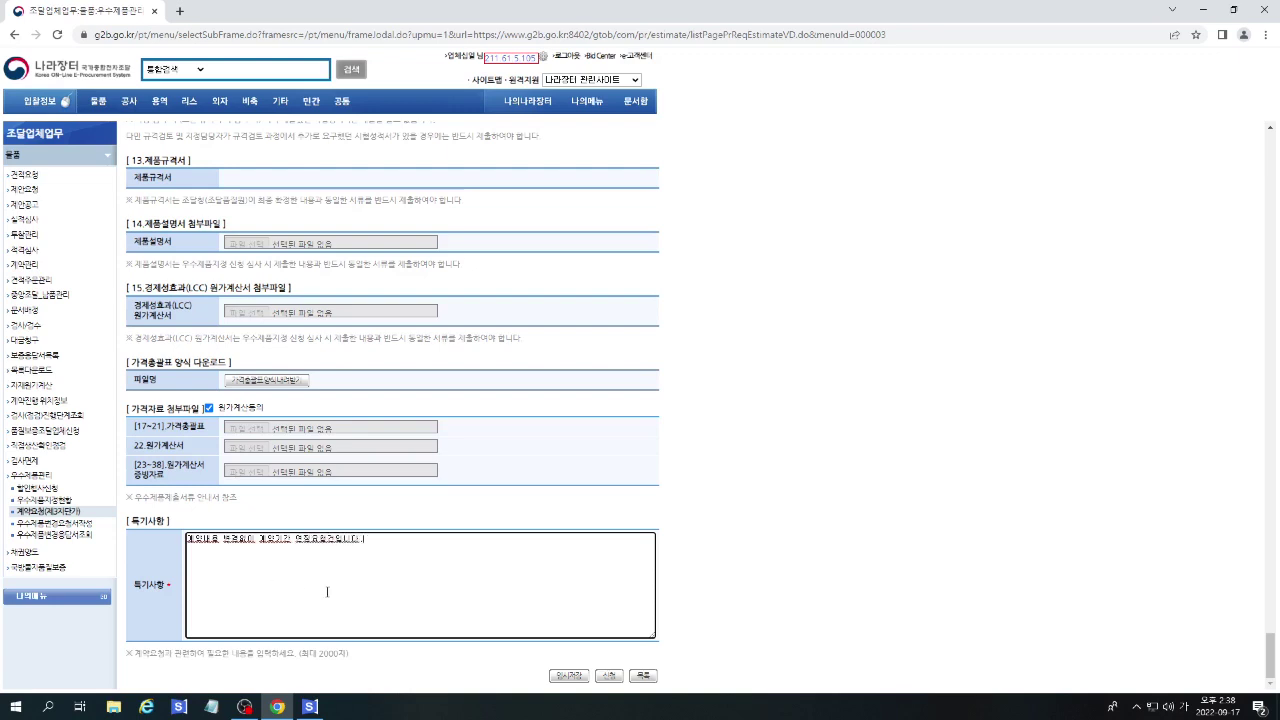
Submit the contract request and acknowledge the completion message.
left_click(608, 676)
left_click(708, 123)
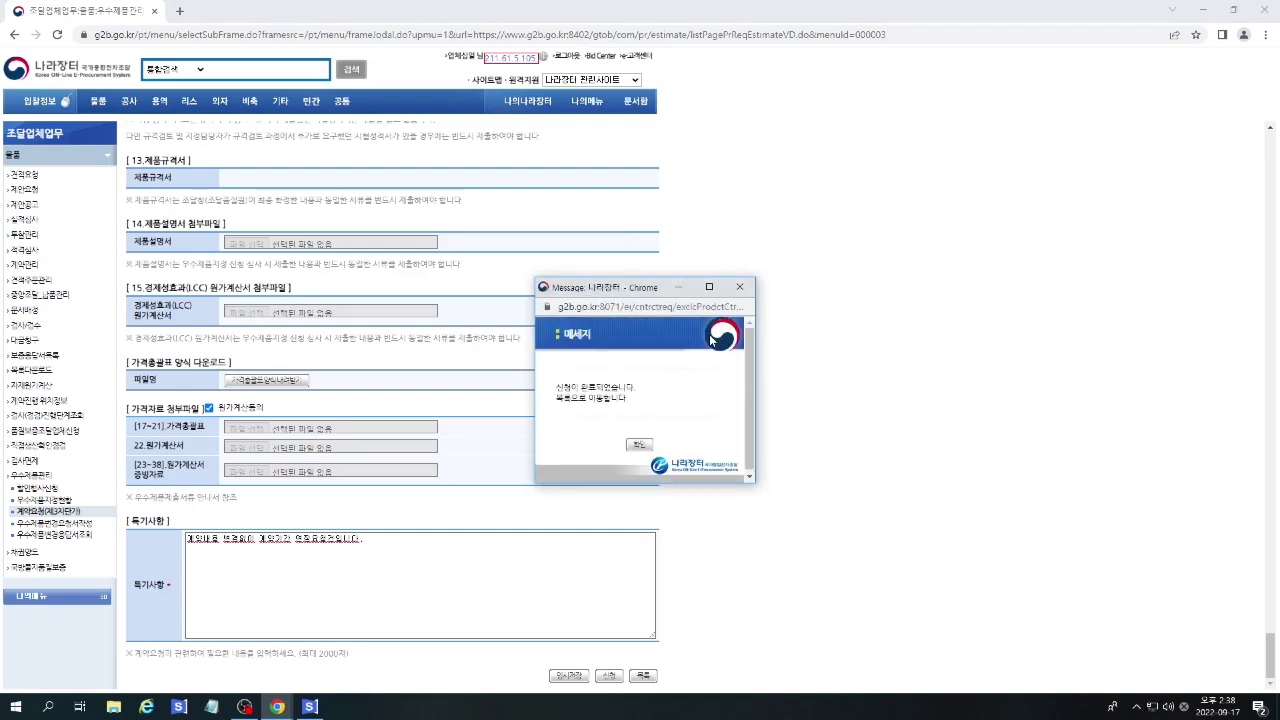
left_click(640, 444)
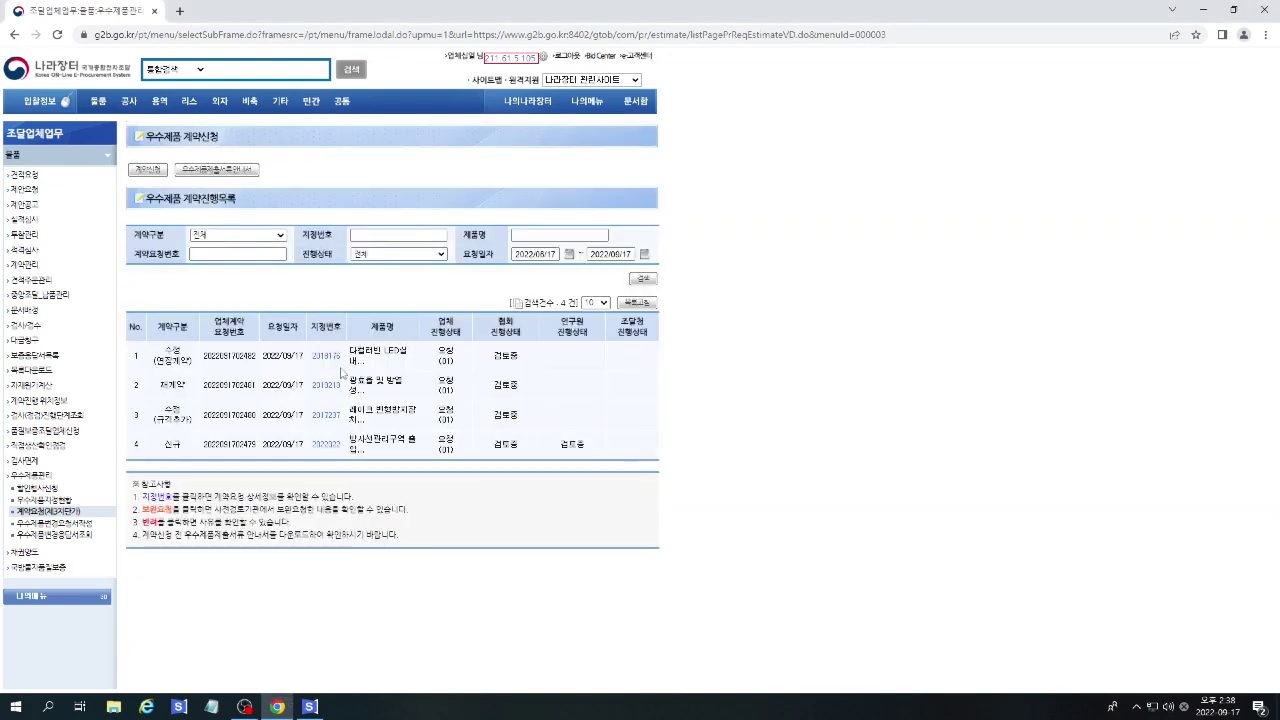
Open the newest request, preview its 출력 print form, then return to the list.
left_click(330, 358)
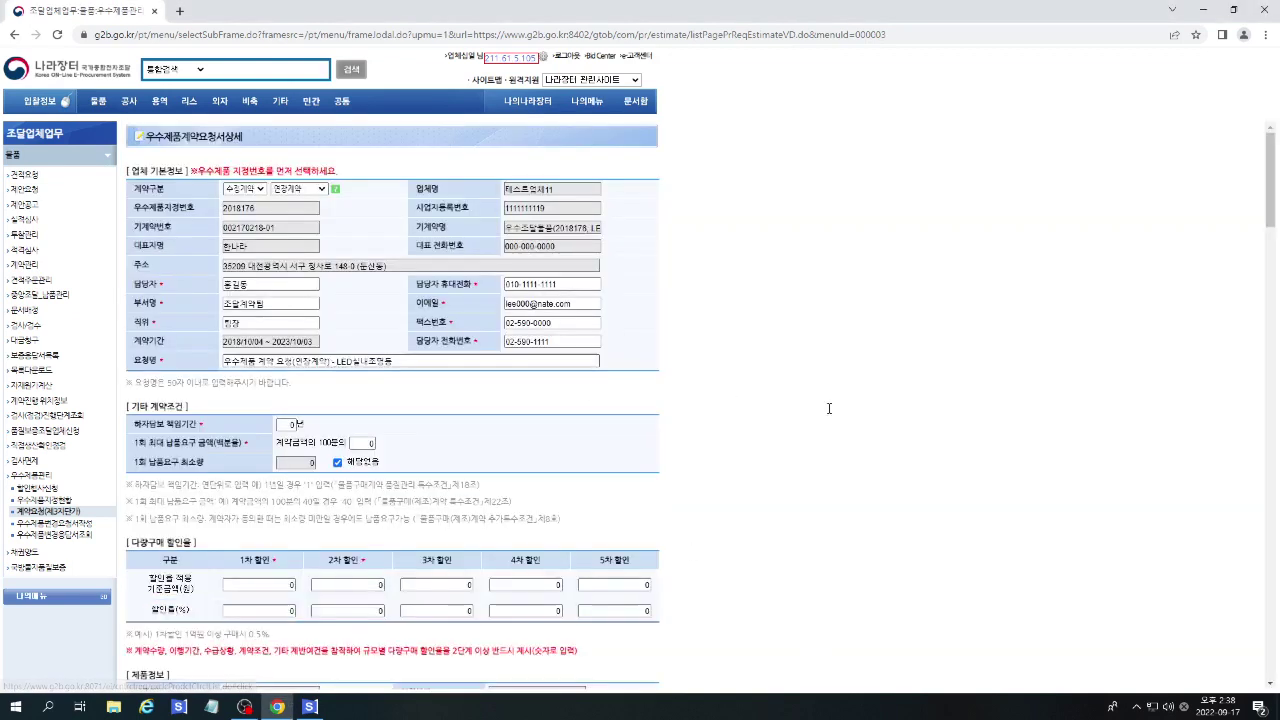
scroll(829, 406, "down", 5)
scroll(865, 505, "down", 20)
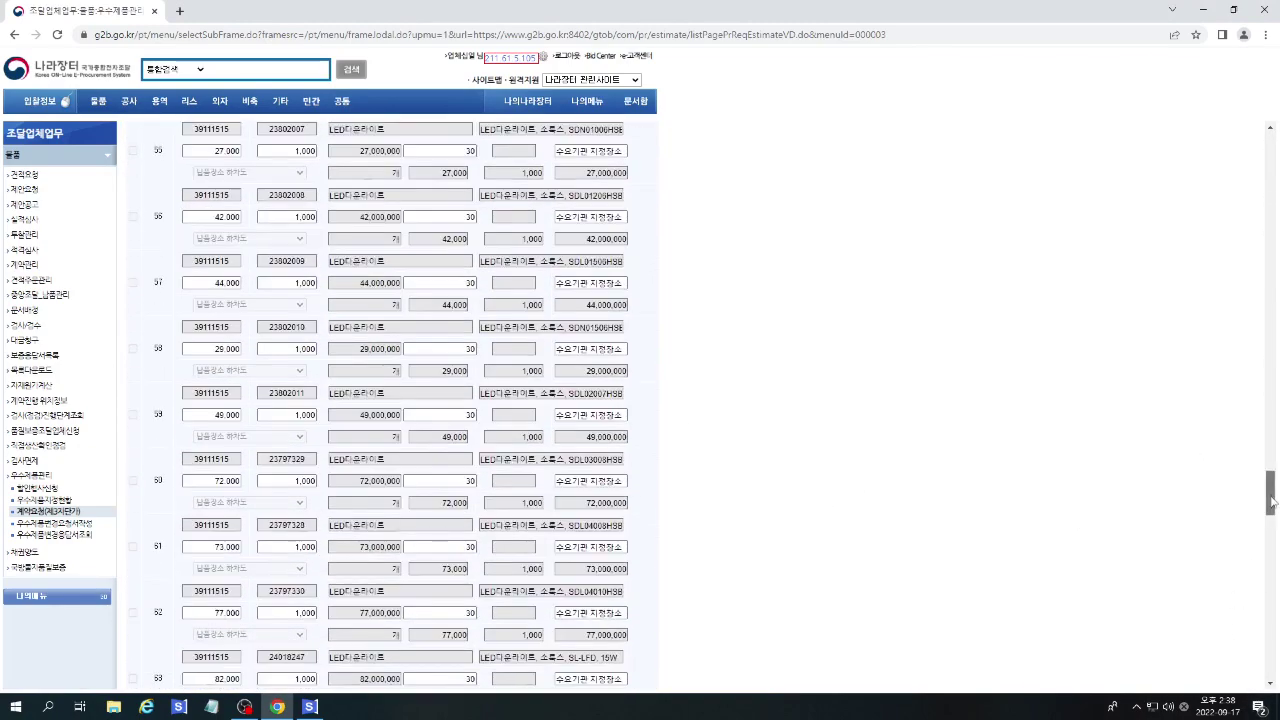
left_click_drag(1269, 492, 1269, 660)
left_click(607, 677)
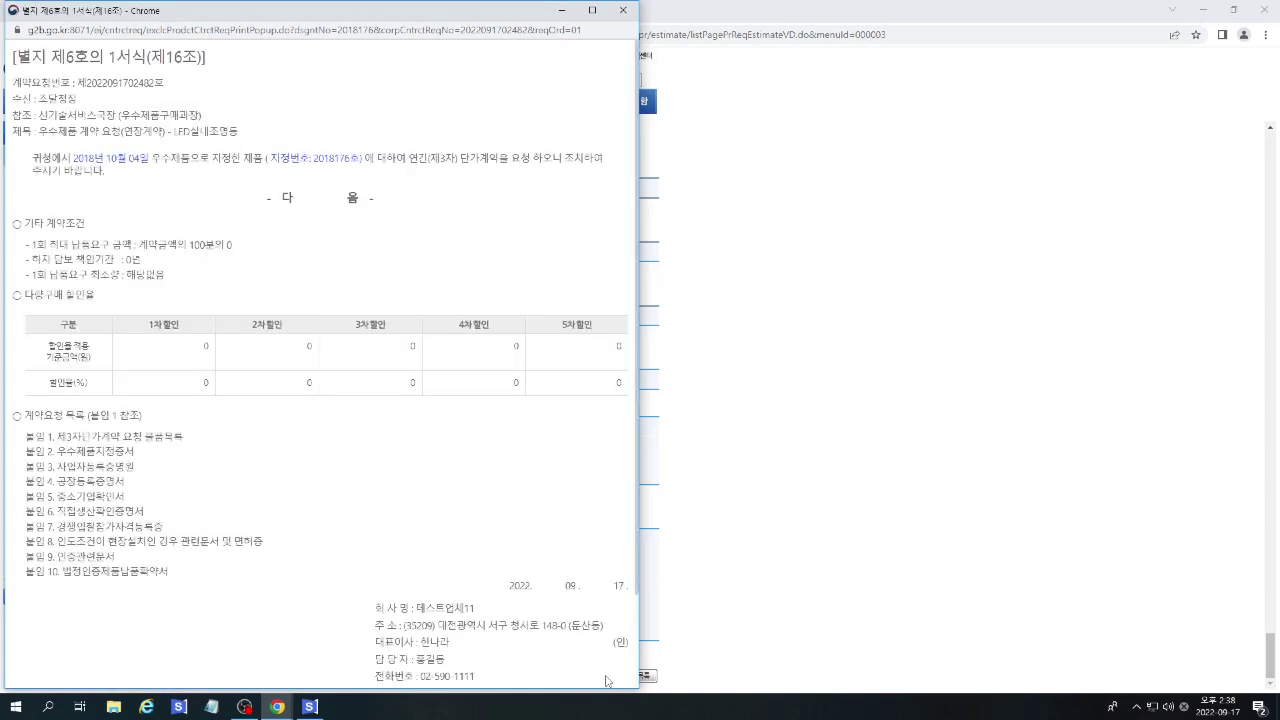
left_click(623, 10)
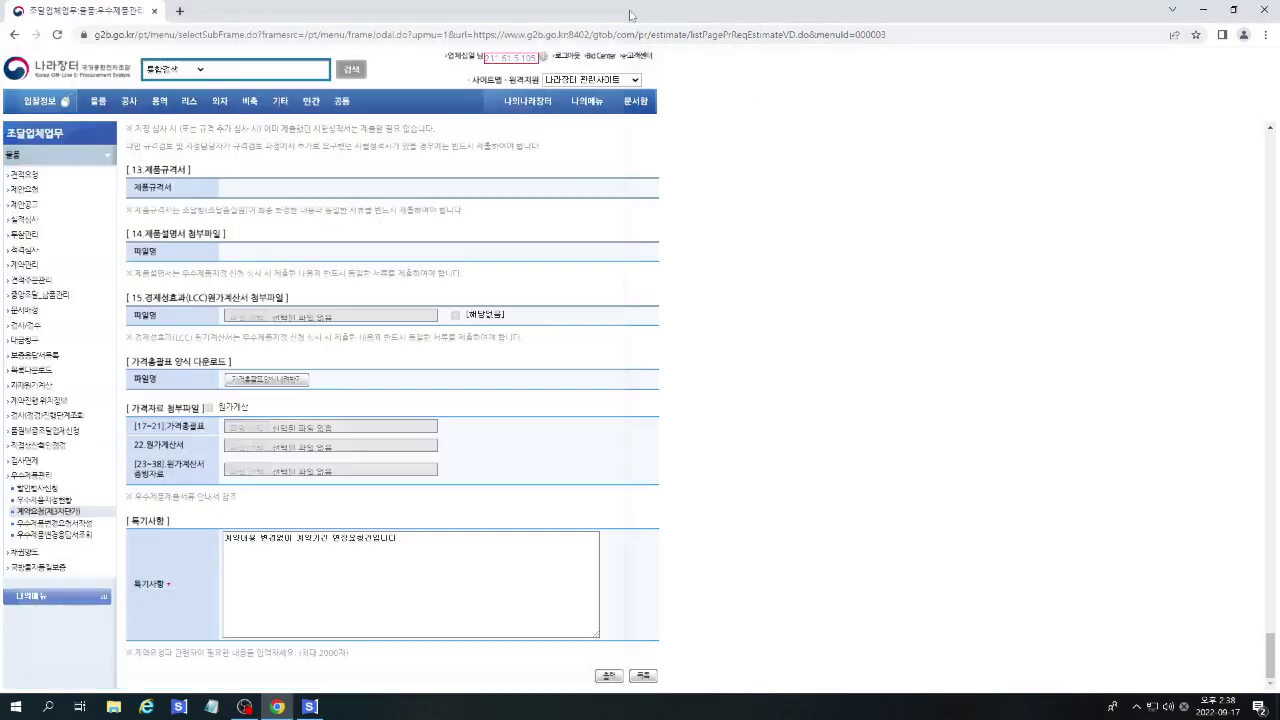
left_click(592, 663)
Start a new contract request, accept the terms, and set 계약구분 to 수정계약.
left_click(144, 171)
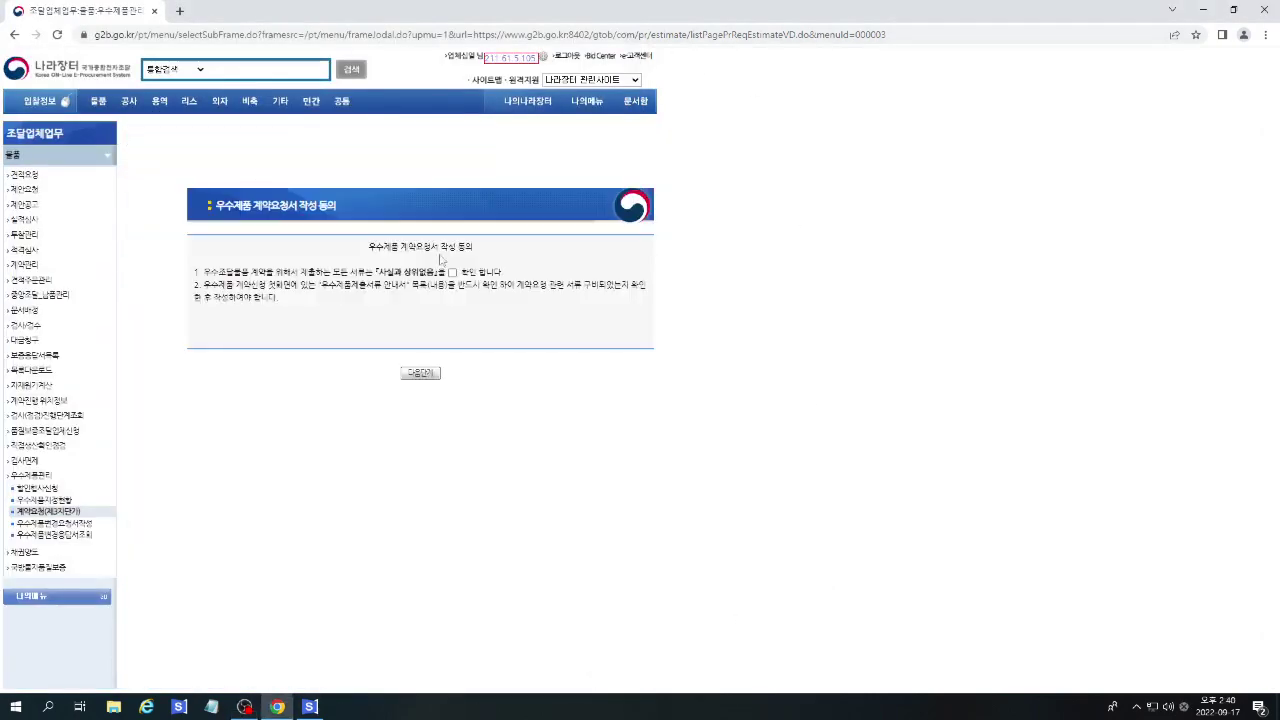
left_click(452, 272)
left_click(419, 373)
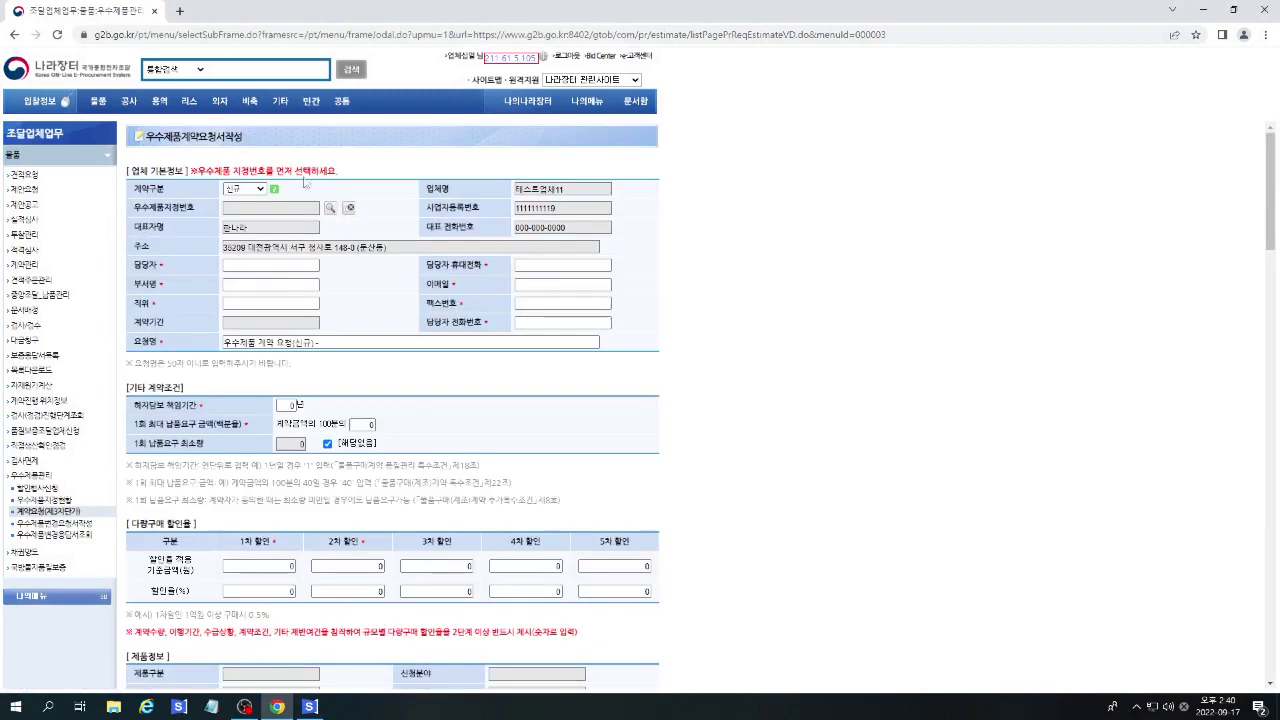
left_click(255, 190)
left_click(252, 215)
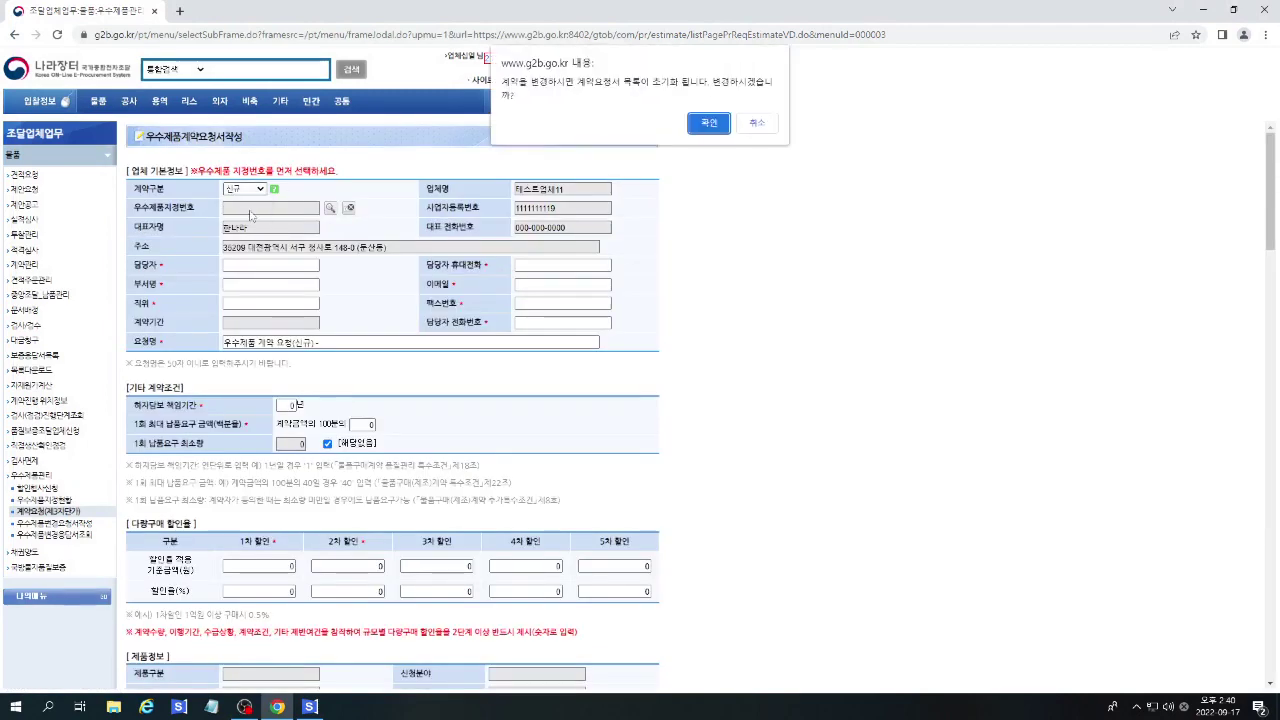
left_click(709, 123)
Choose 계약금액조정 as the modification kind, then view and close its help popup.
left_click(287, 189)
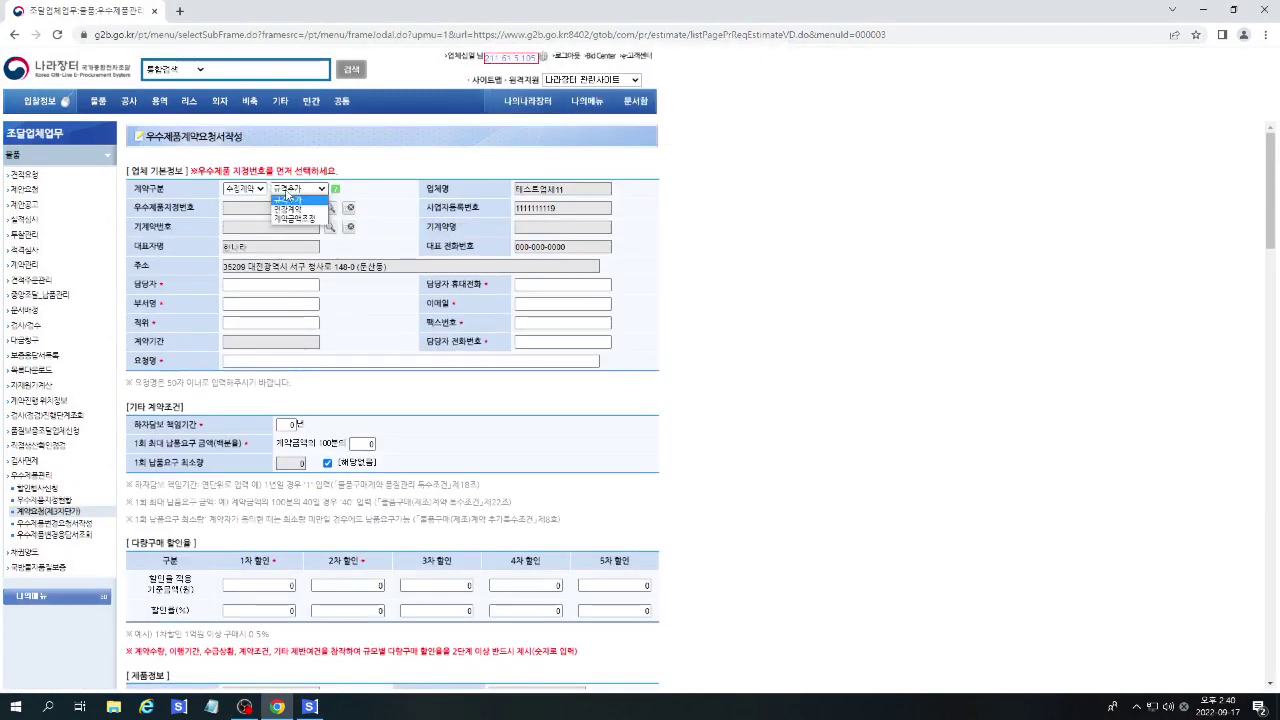
left_click(288, 219)
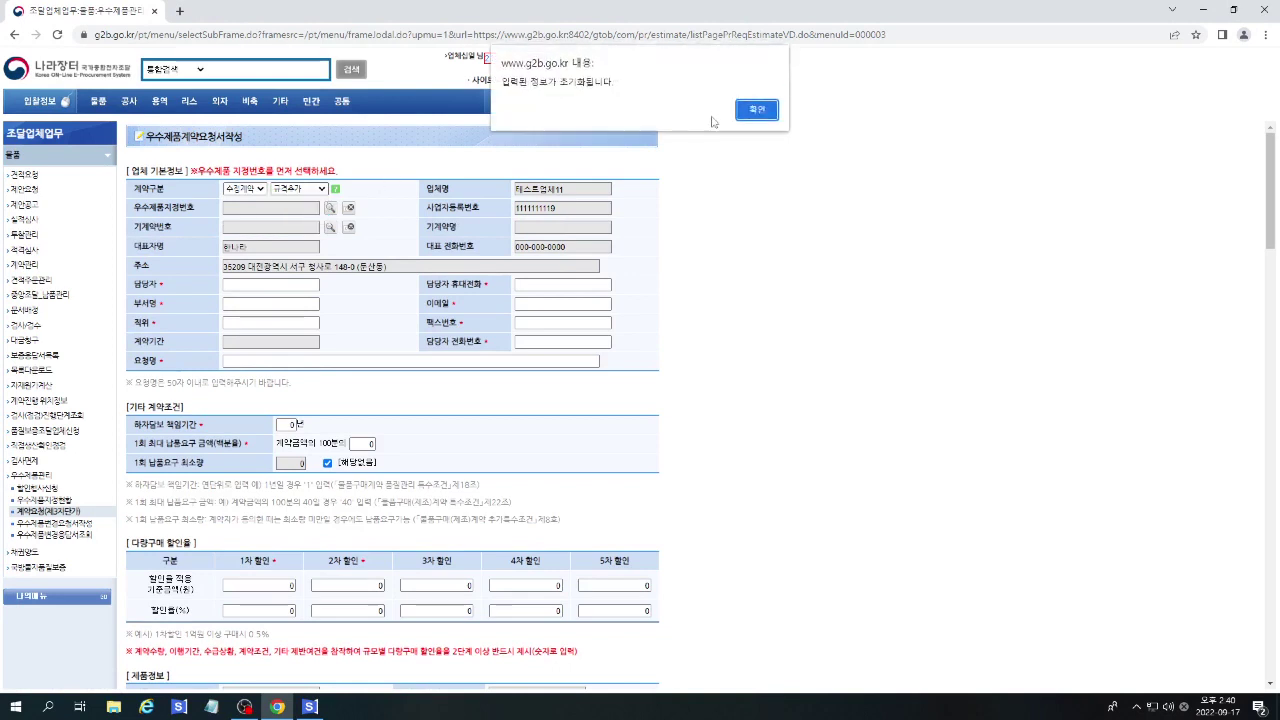
left_click(756, 110)
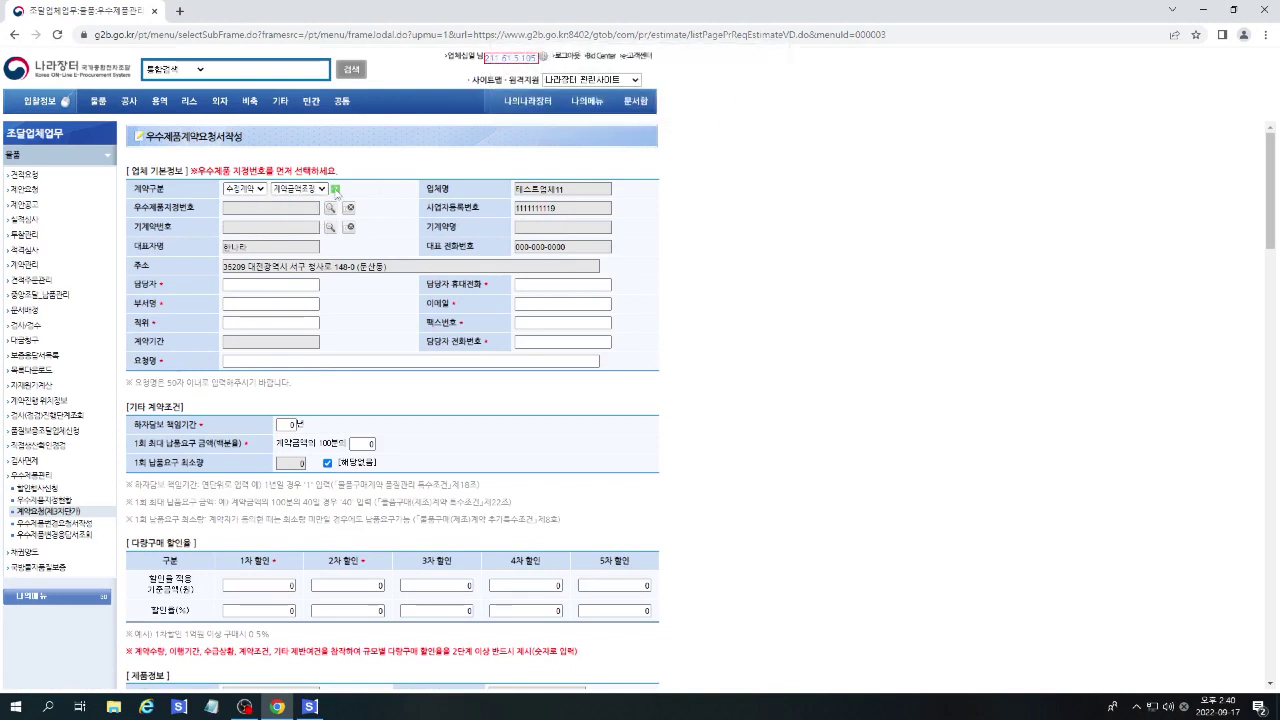
left_click(336, 190)
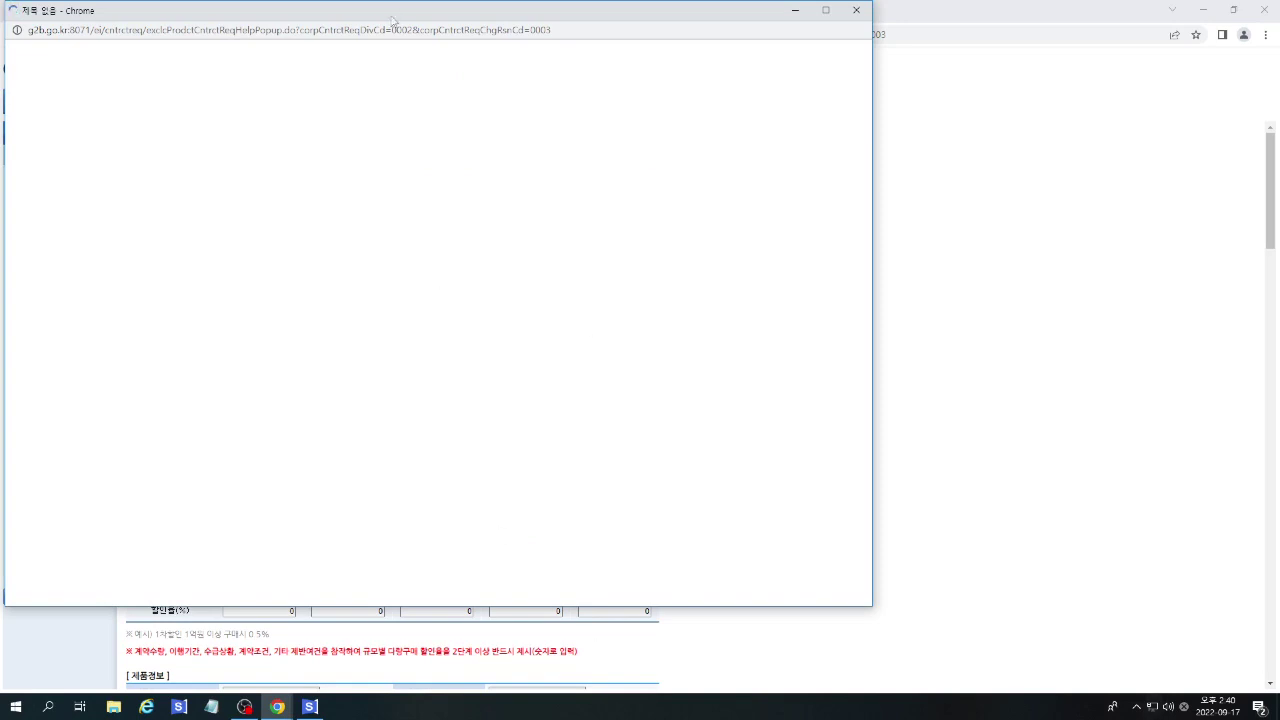
left_click_drag(393, 20, 773, 26)
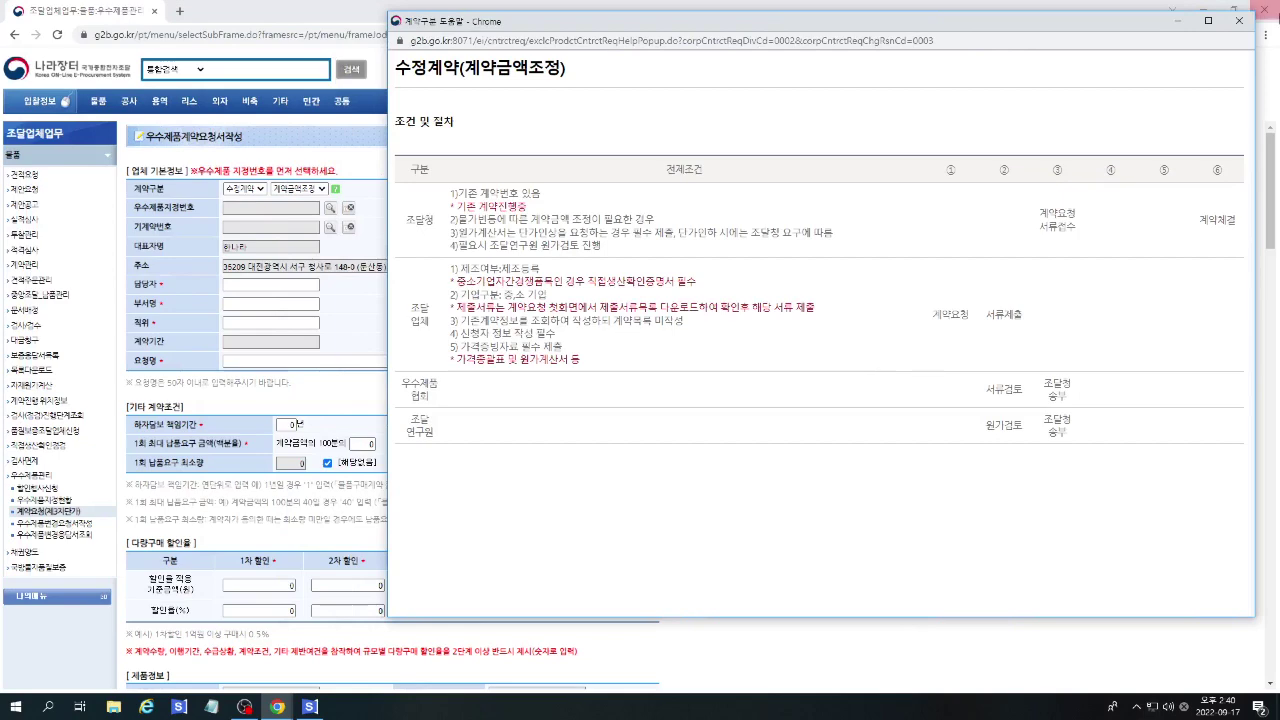
left_click(1238, 20)
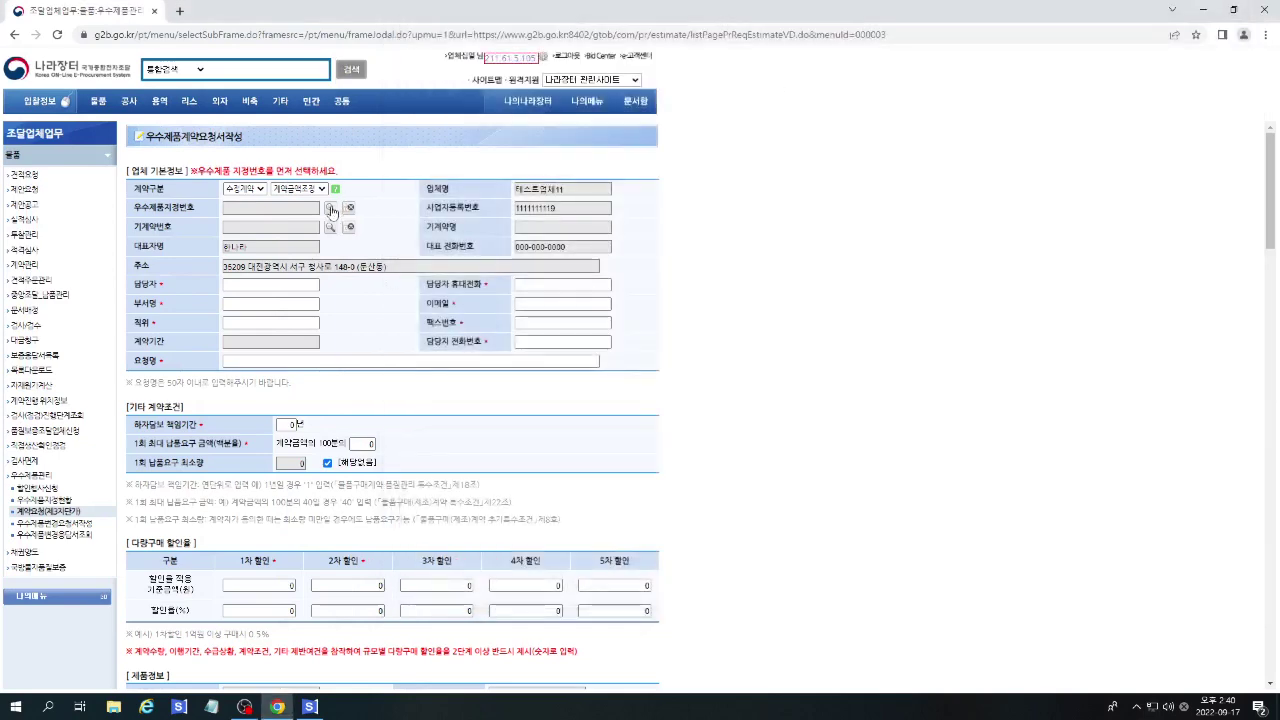
Select designated product 2018168 and link its second existing contract.
left_click(330, 208)
double_click(141, 126)
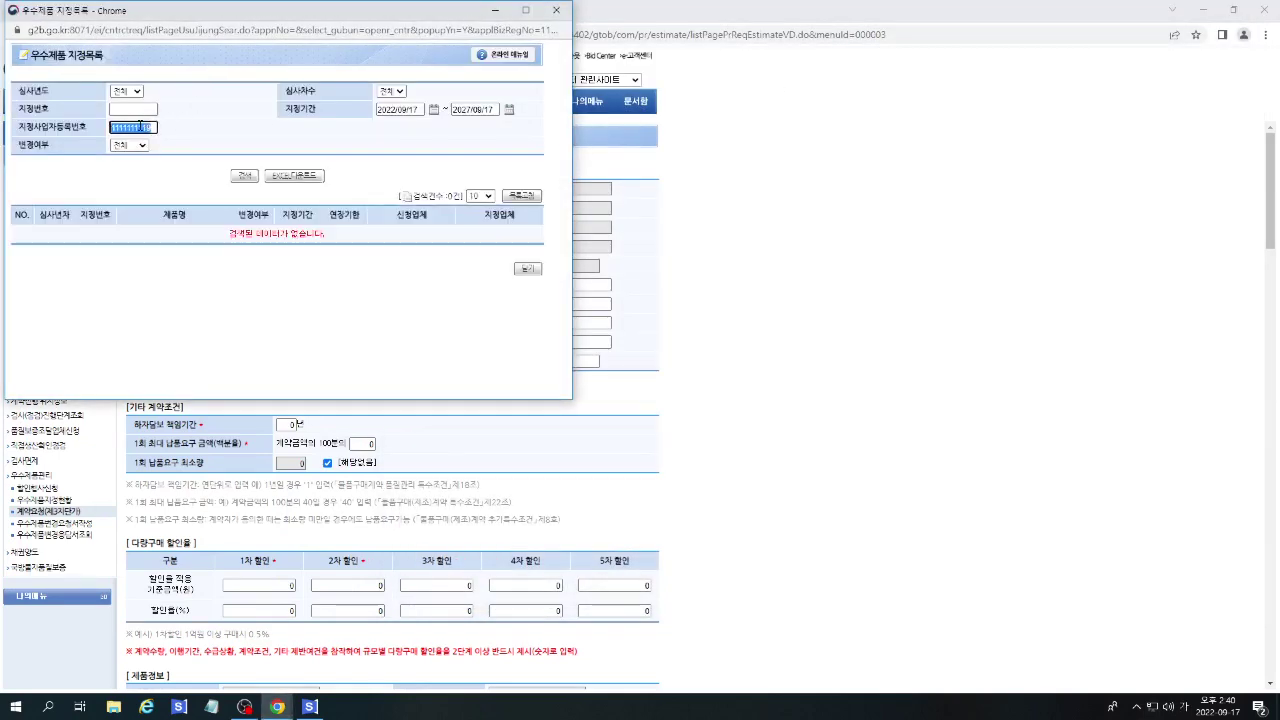
key("BackSpace")
left_click(132, 107)
type("201")
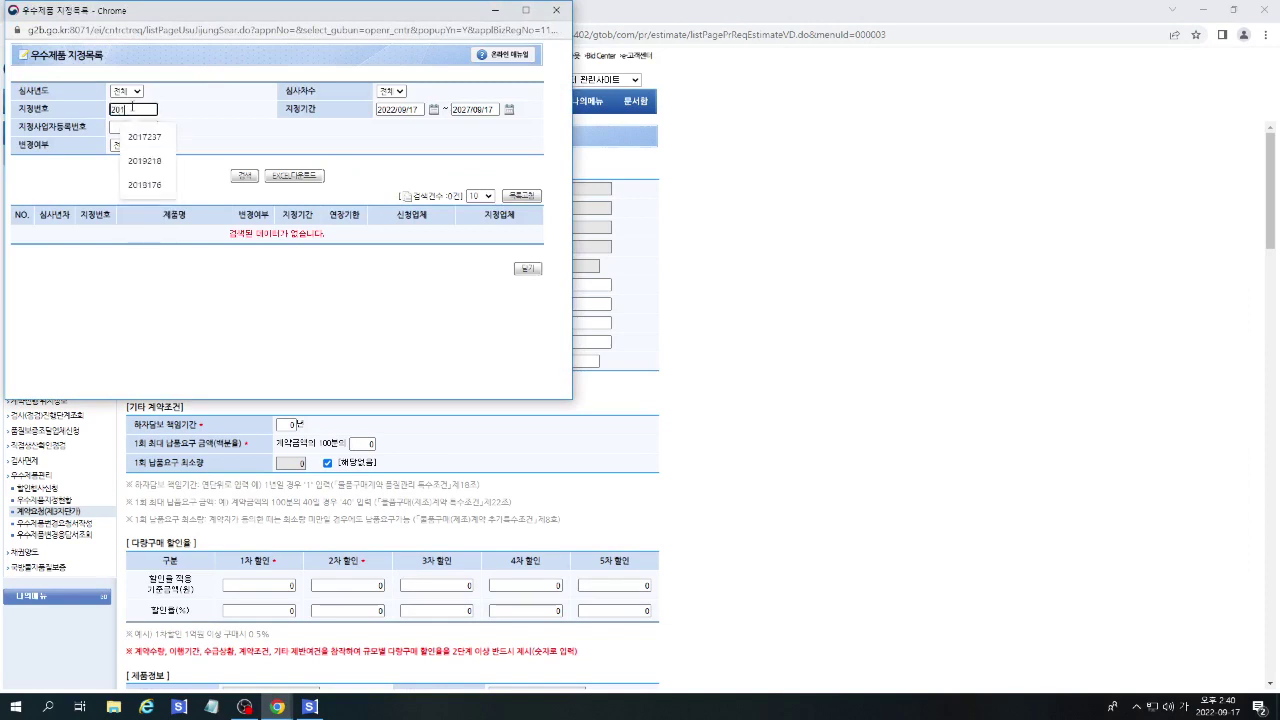
type("8168")
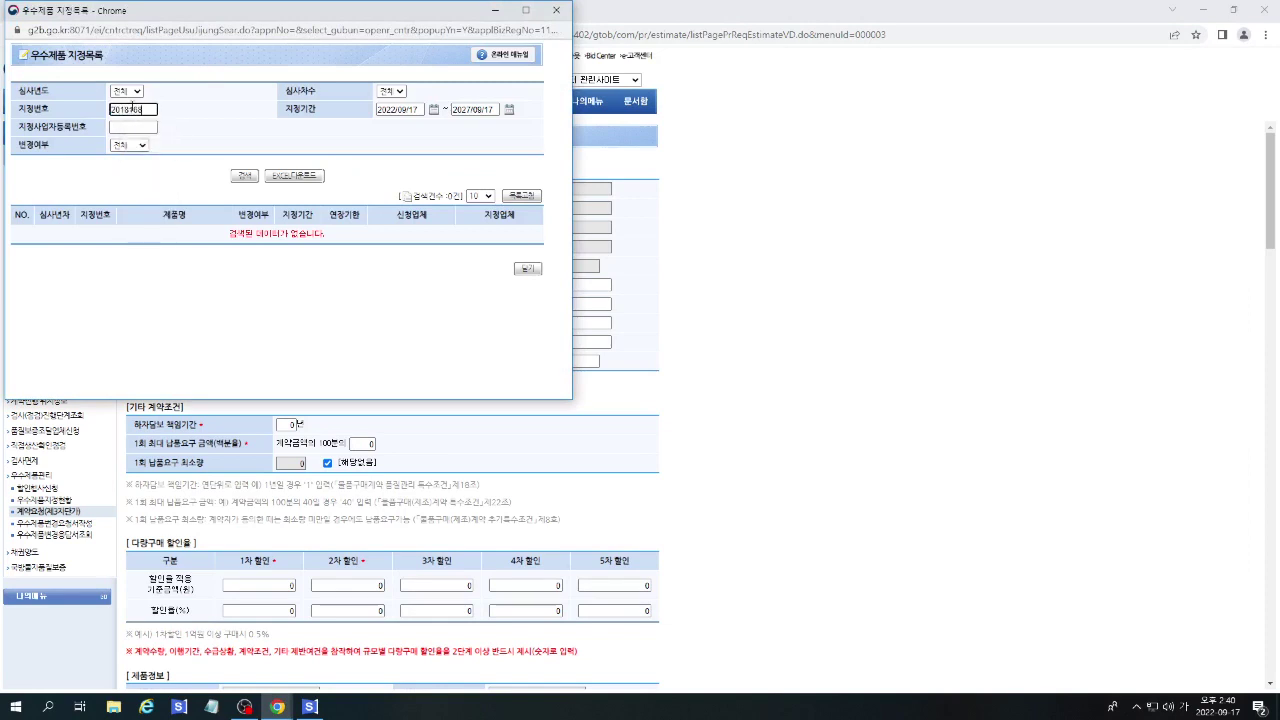
left_click(244, 175)
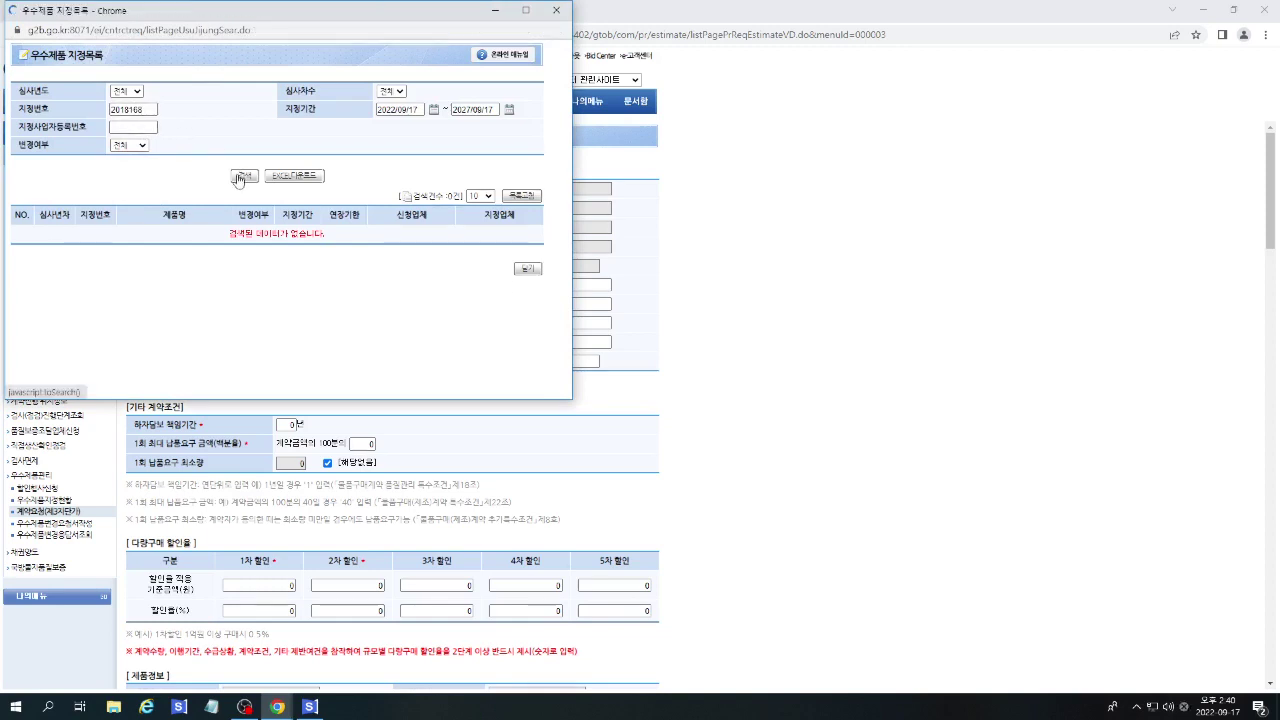
left_click(95, 243)
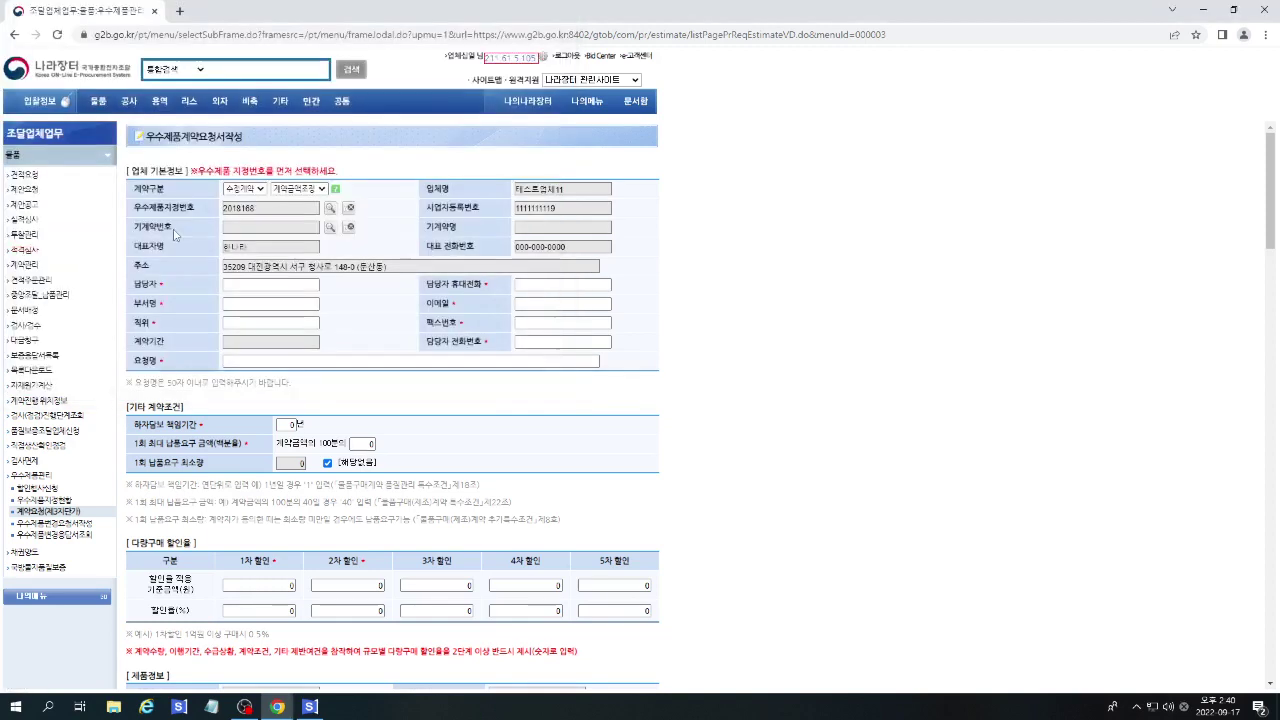
left_click(330, 228)
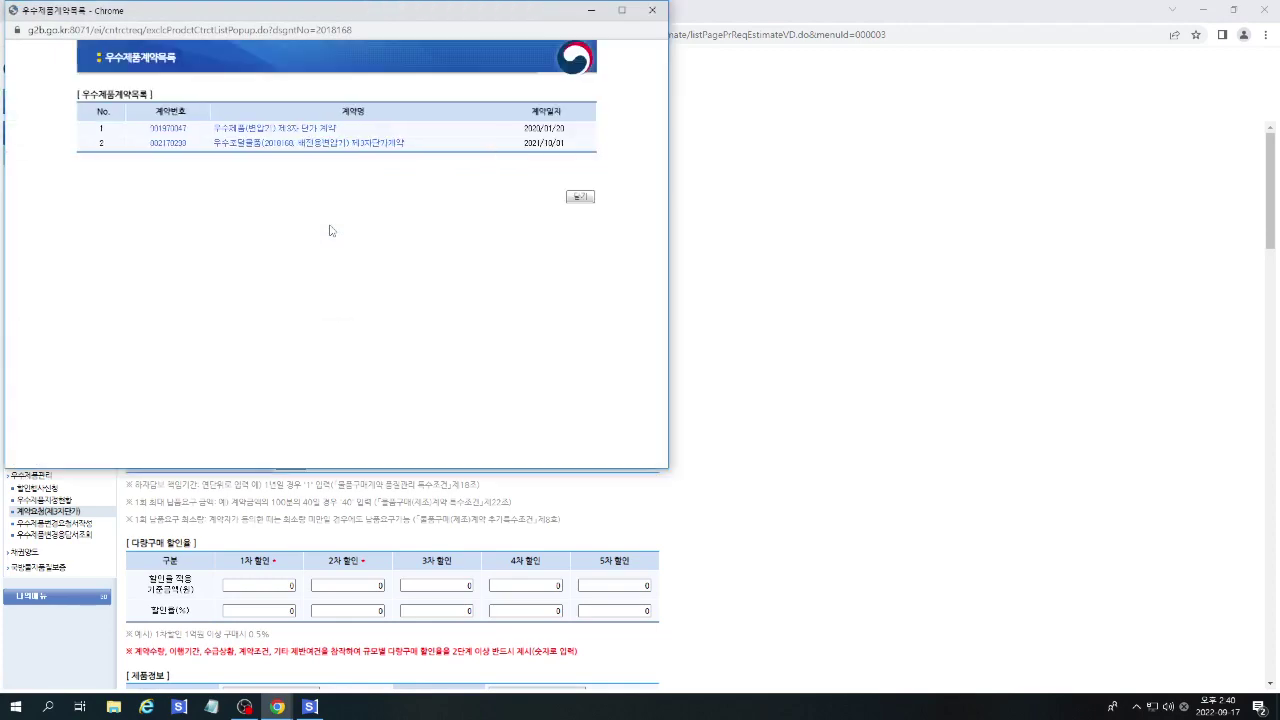
left_click(170, 144)
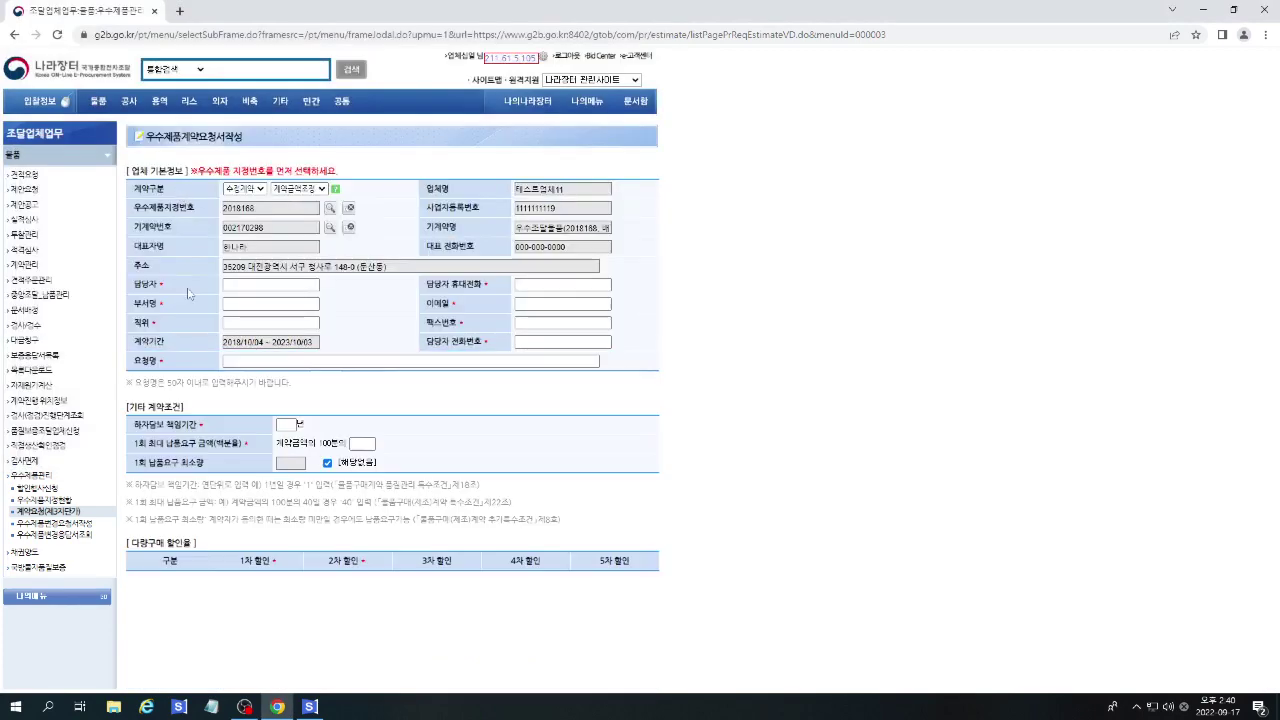
Enter the contact person's name, department 조달계약팀, and office phone number.
scroll(320, 270, "down", 1)
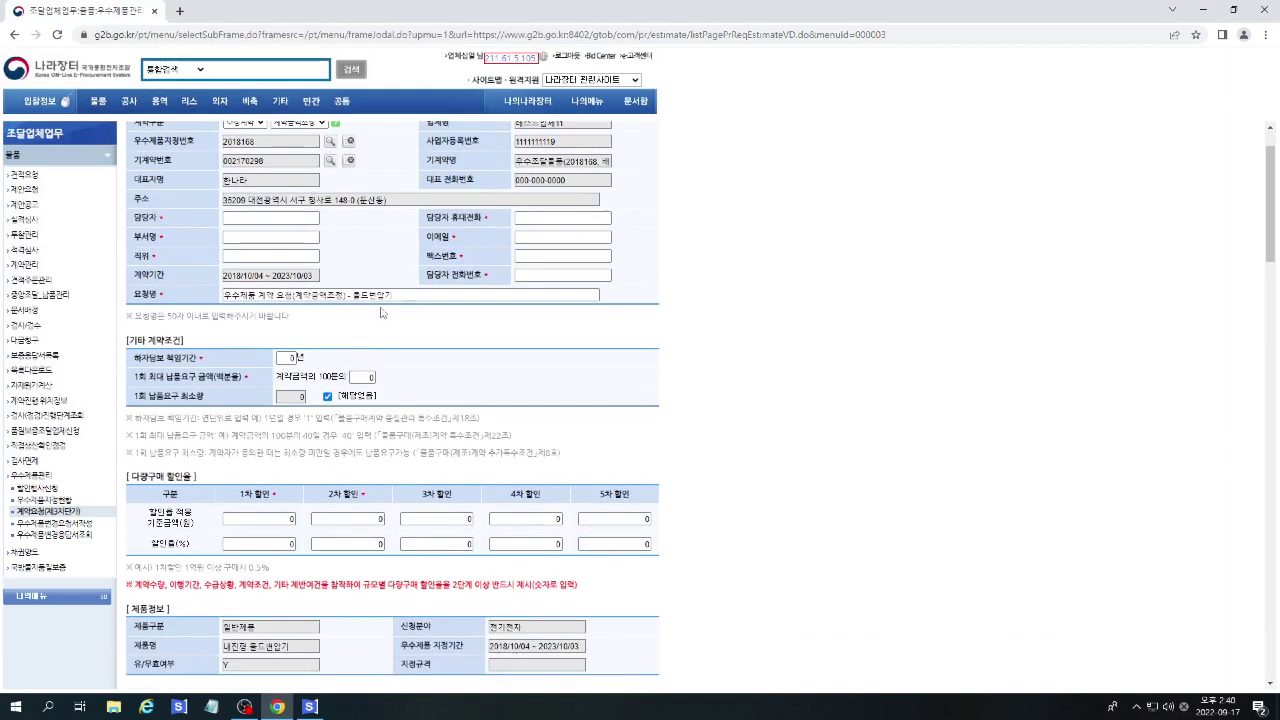
left_click(261, 220)
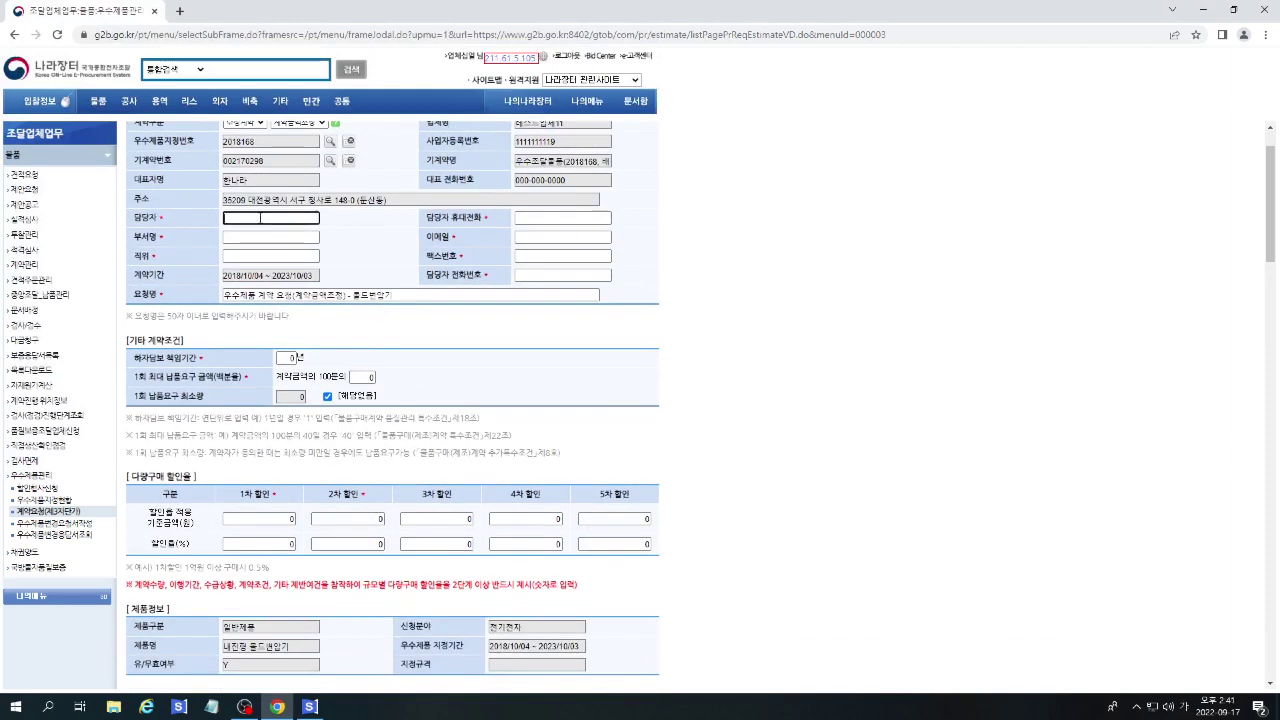
type("홍기")
key("Tab")
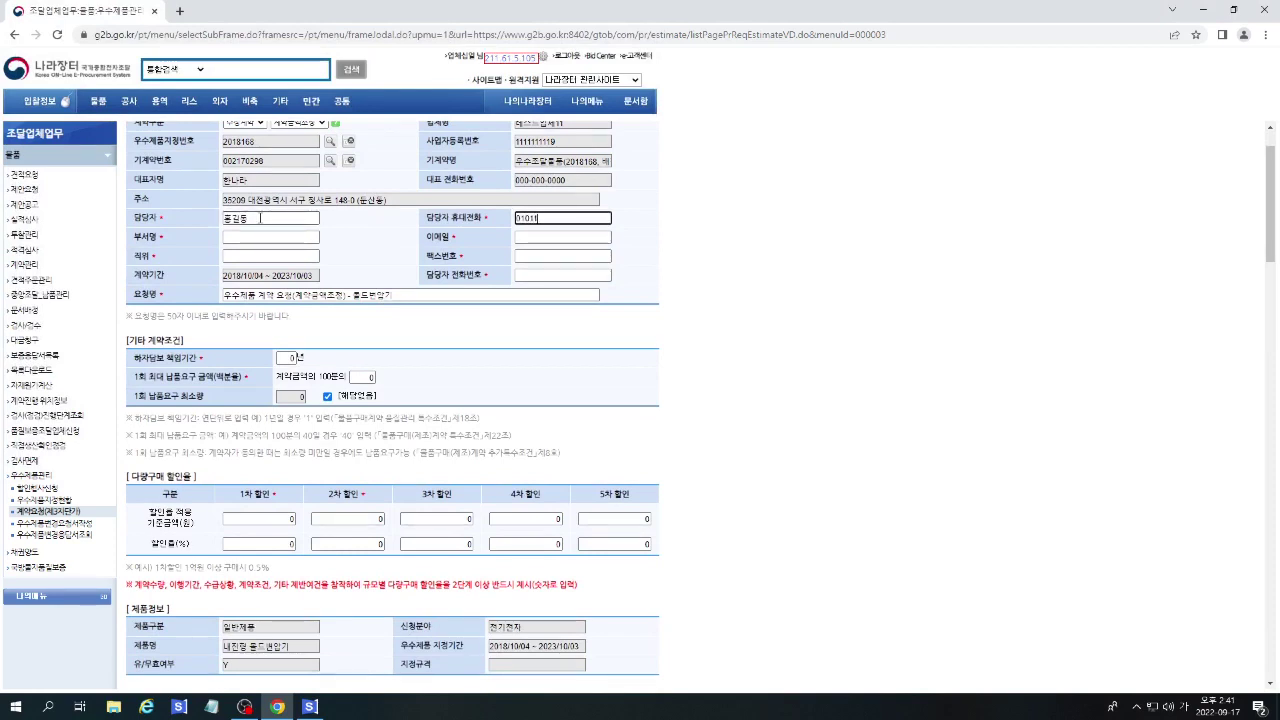
key("Tab")
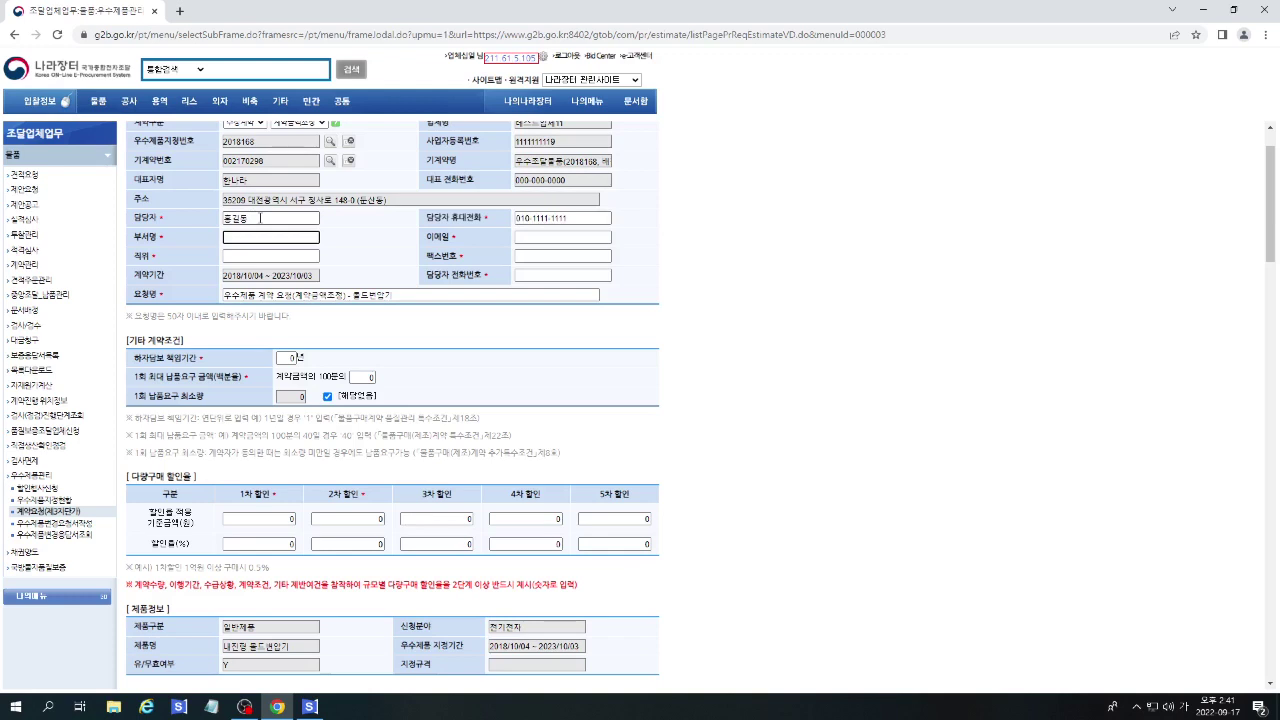
type("조달")
key("Down")
key("Return")
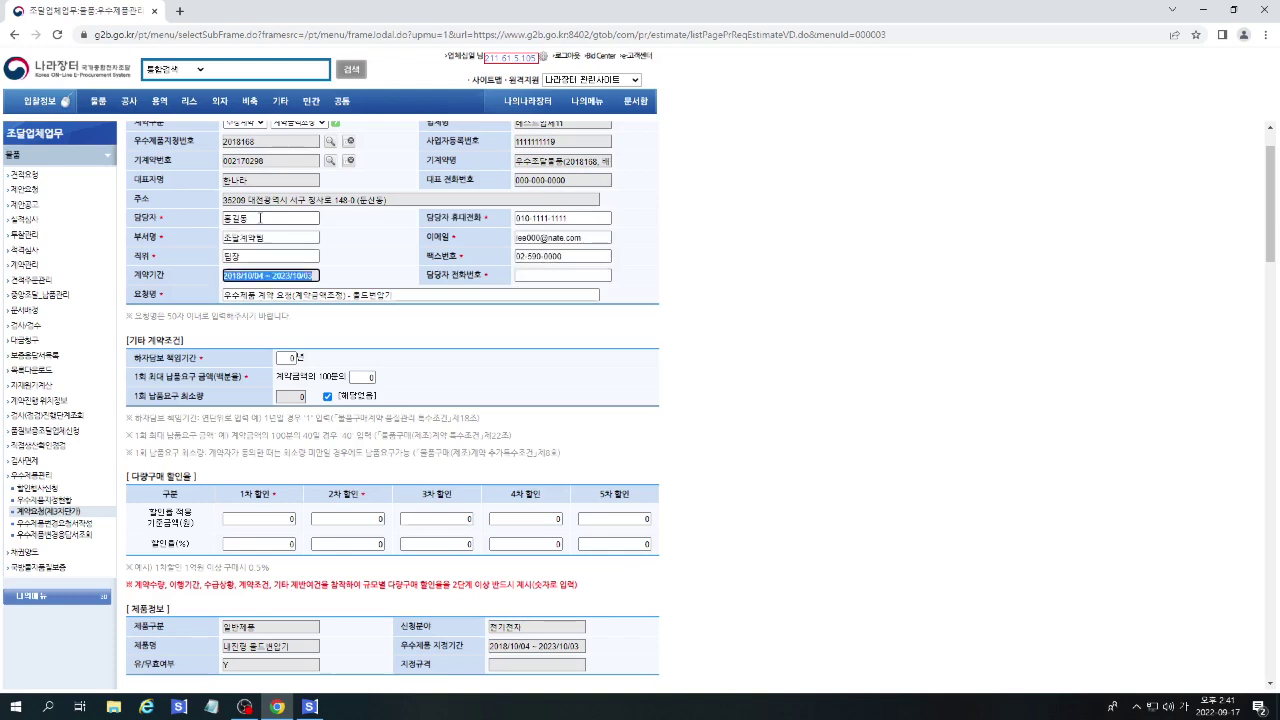
key("Tab")
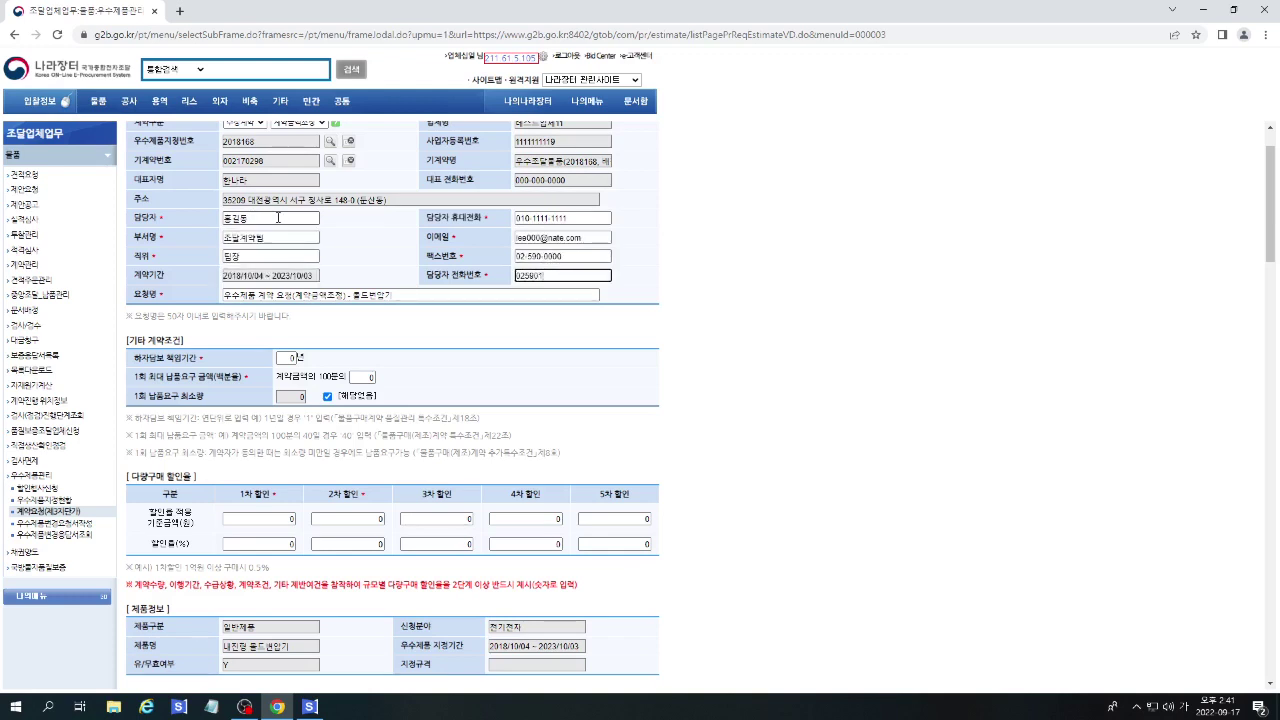
key("Tab")
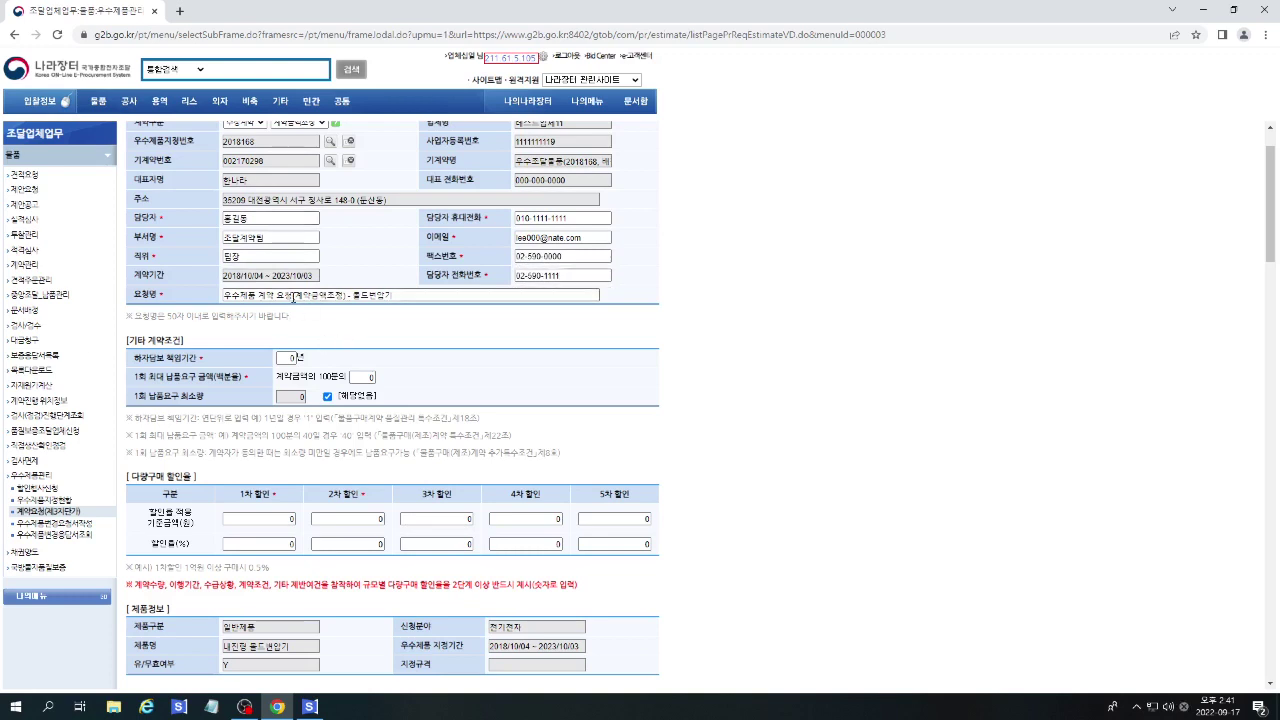
Select the 하자담보 책임기간 value 0.
left_click(415, 295)
left_click_drag(273, 319, 173, 320)
left_click(290, 357)
double_click(287, 358)
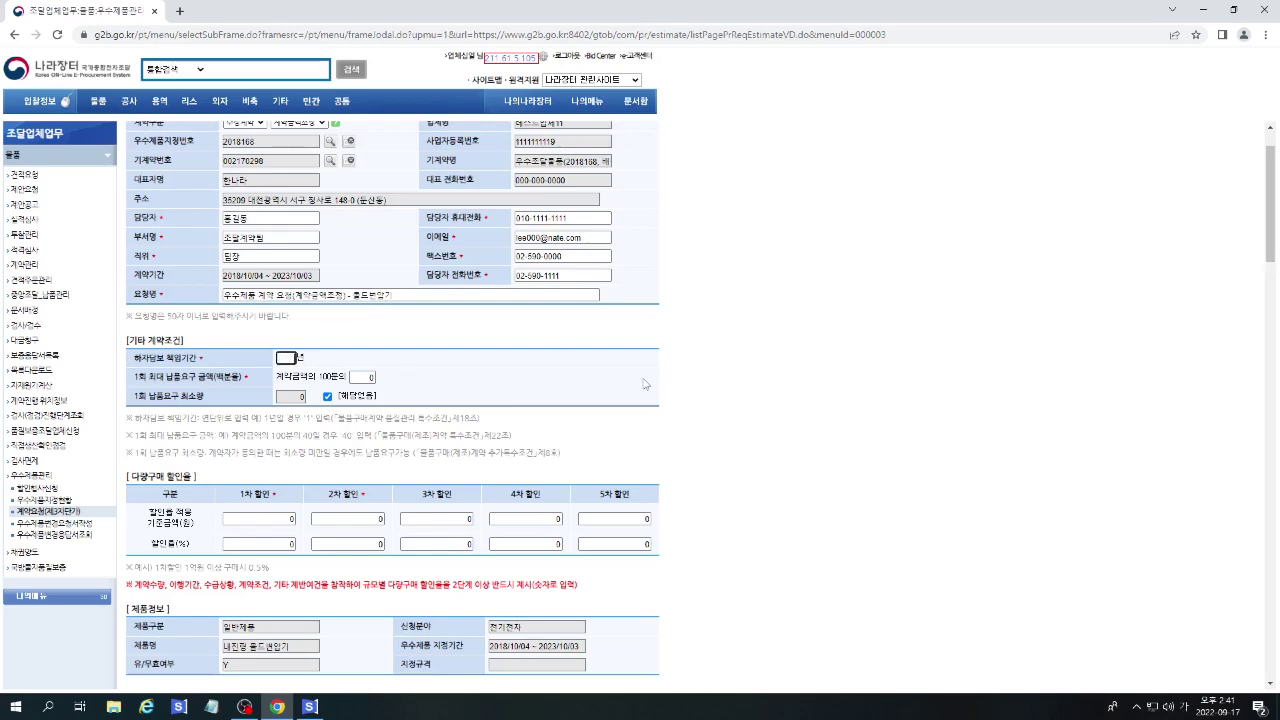
Enter a 3-year warranty period.
scroll(1275, 230, "down", 1)
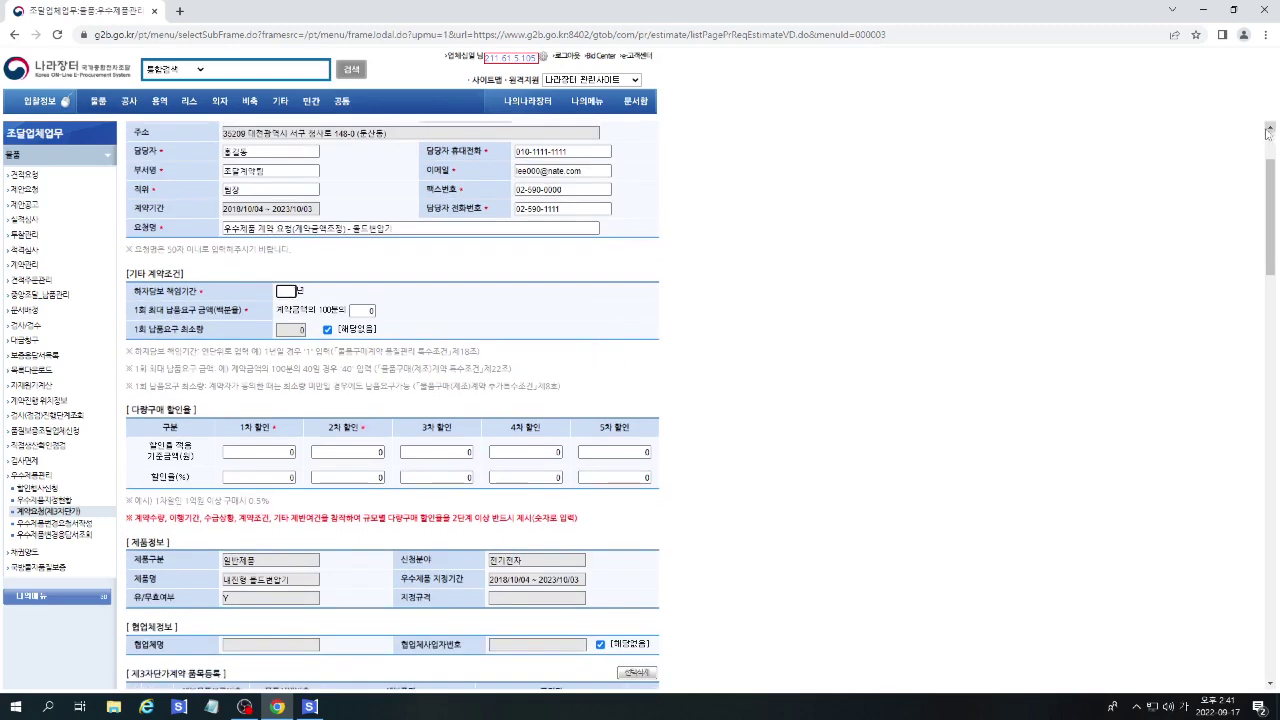
type("3")
key("Tab")
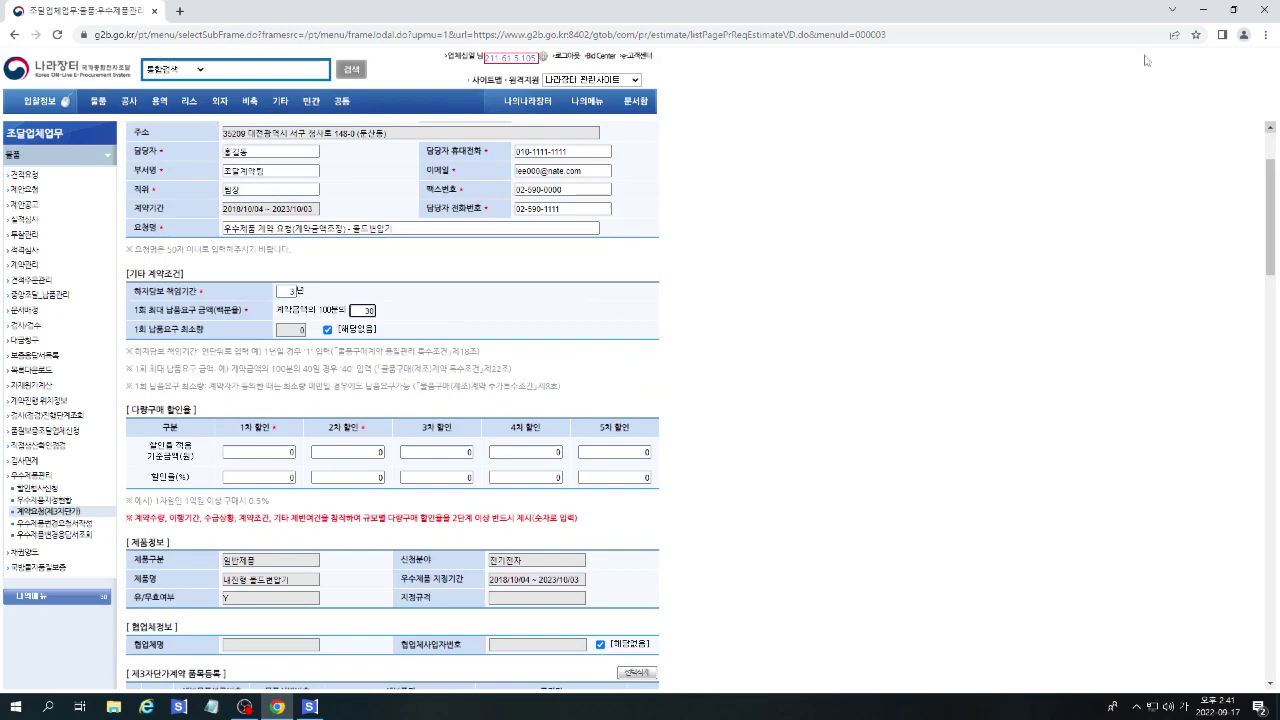
Enter the 1st-tier volume discount: 200,000,000 won base at 1%.
scroll(492, 323, "down", 2)
scroll(492, 323, "down", 1)
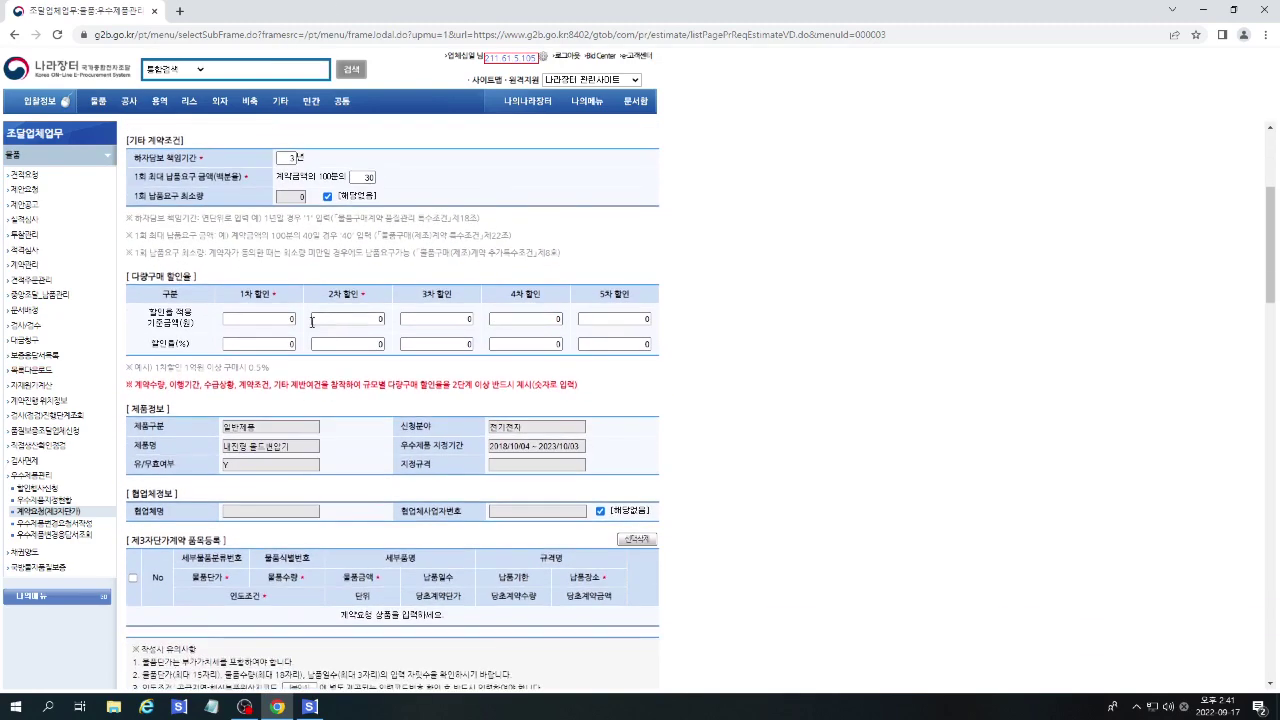
left_click(258, 318)
key("Tab")
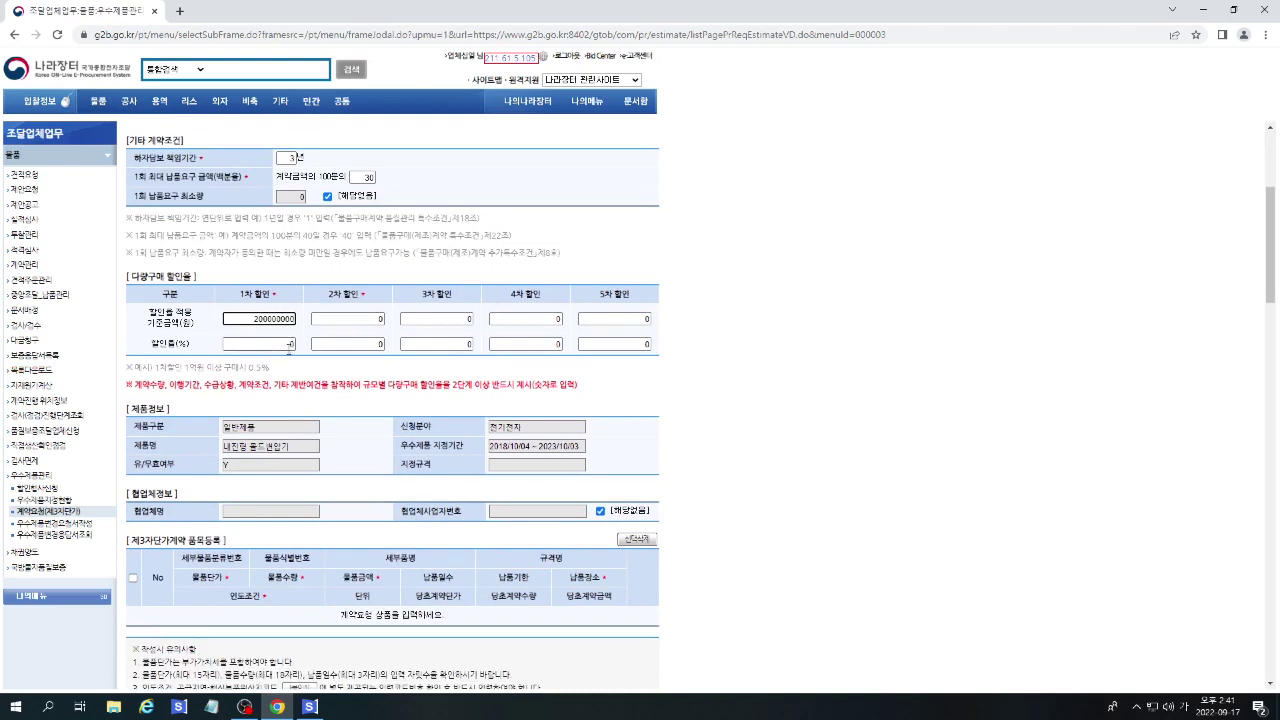
Enter the 2nd-tier volume discount: 500,000,000 won base at 3%.
left_click(372, 319)
type("500,0")
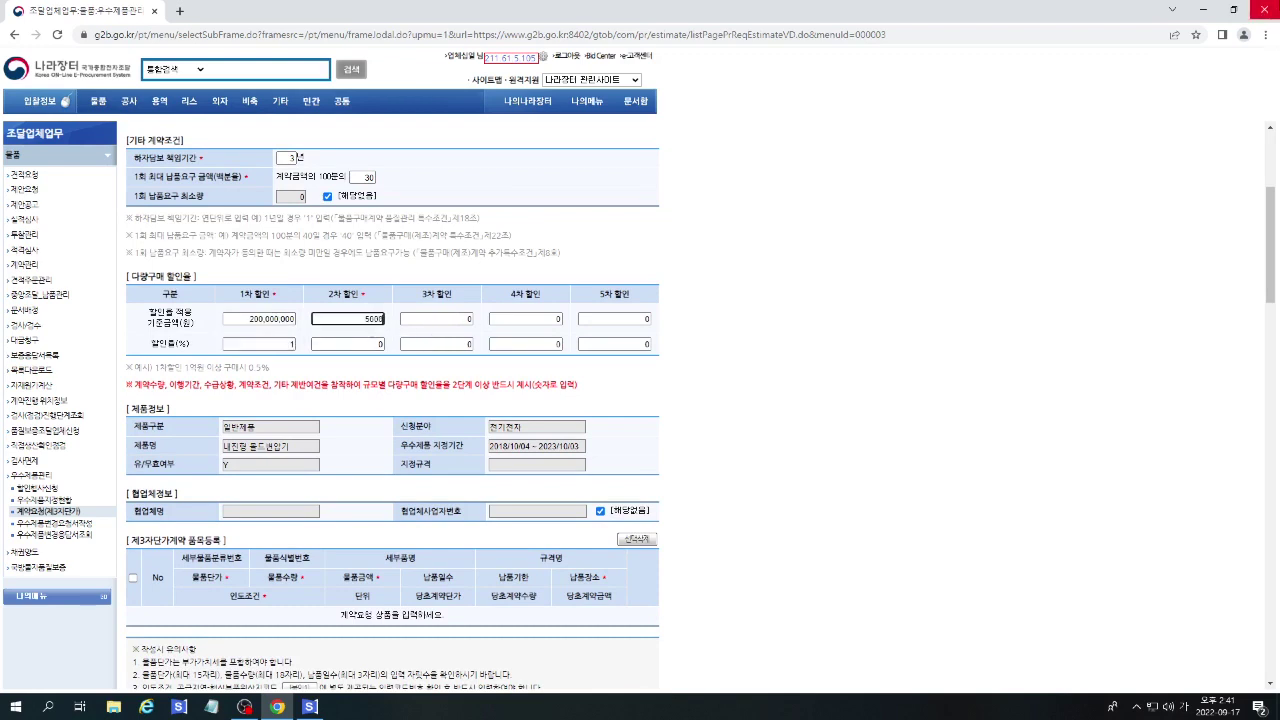
type("00")
key("Tab")
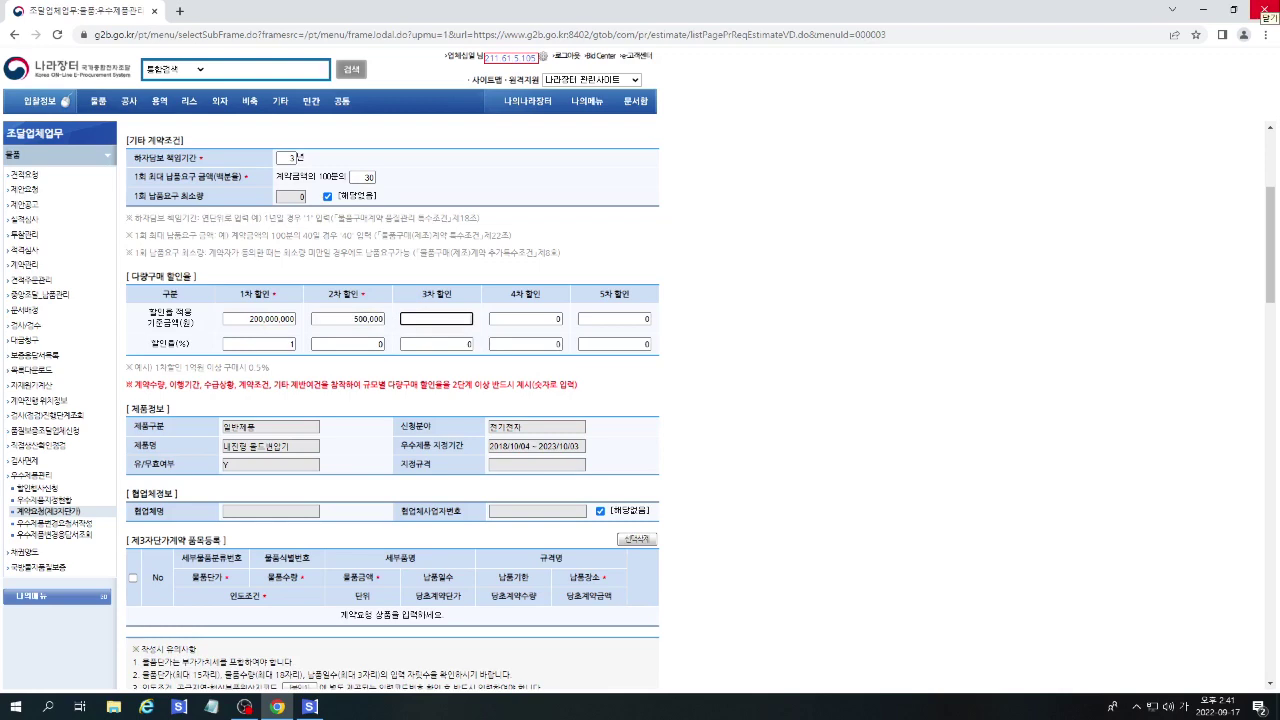
left_click(367, 318)
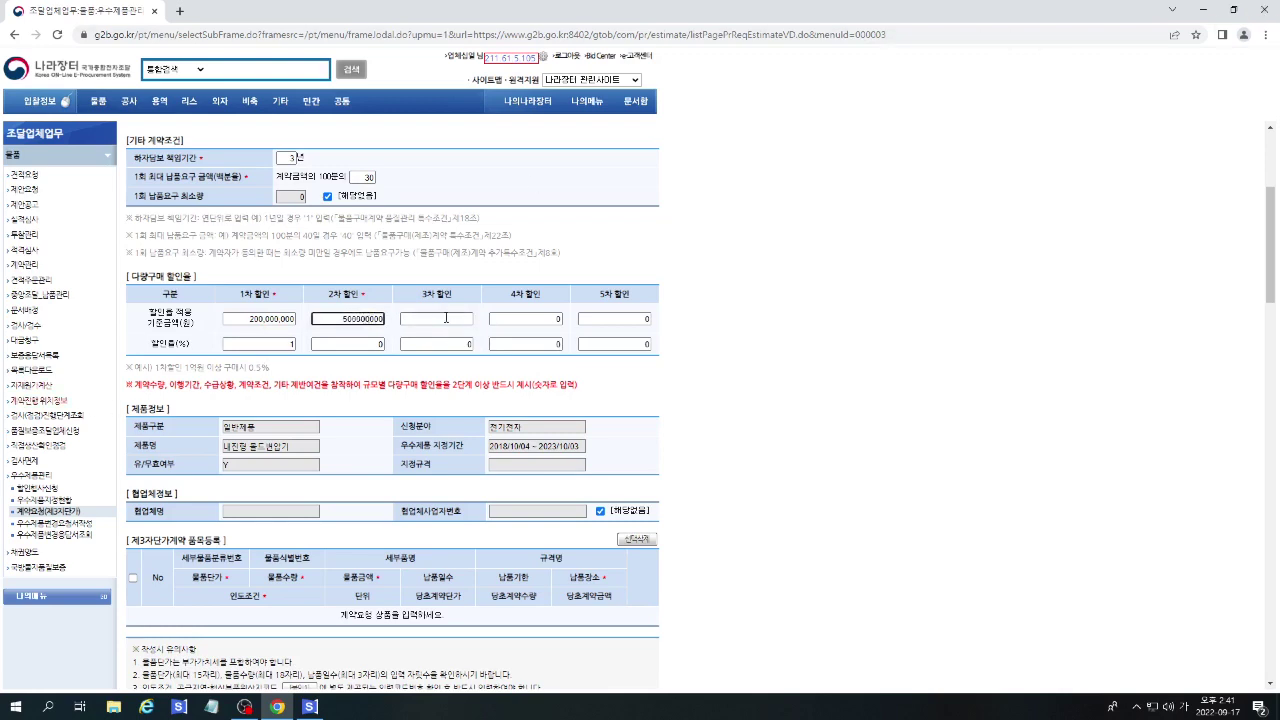
type("000")
left_click(350, 344)
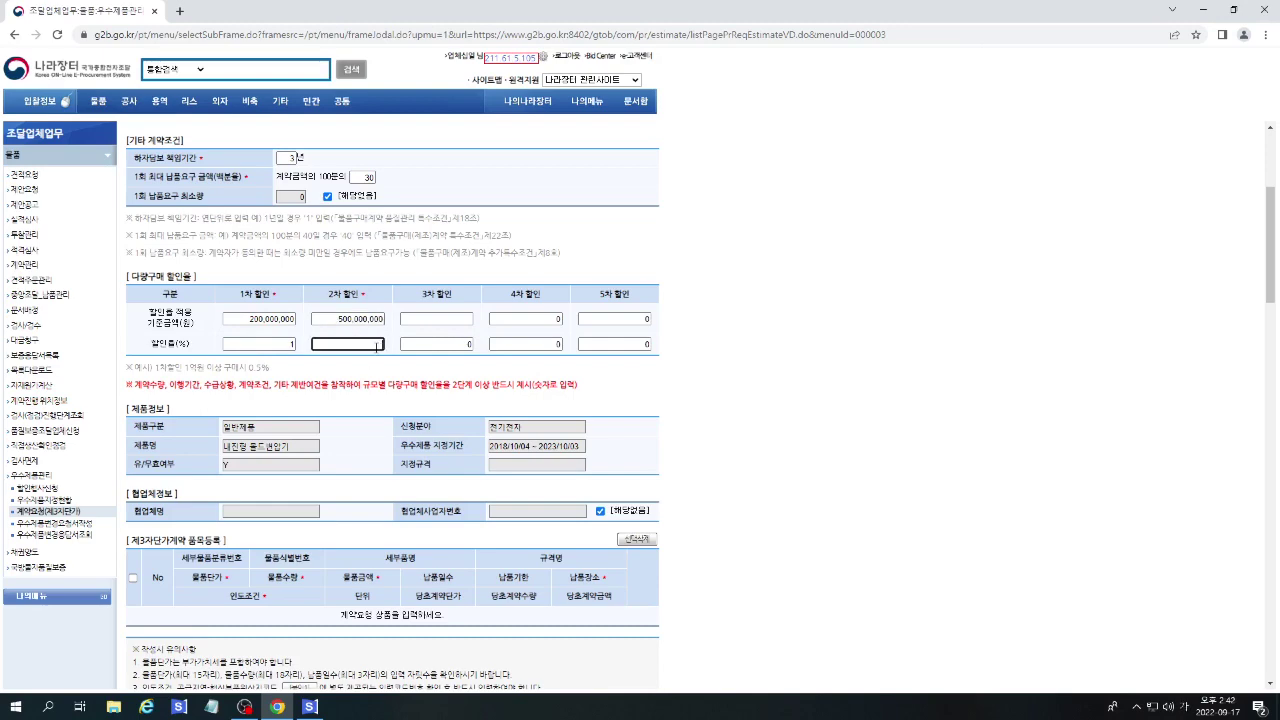
type("3")
left_click(392, 449)
scroll(392, 449, "down", 3)
scroll(590, 444, "down", 1)
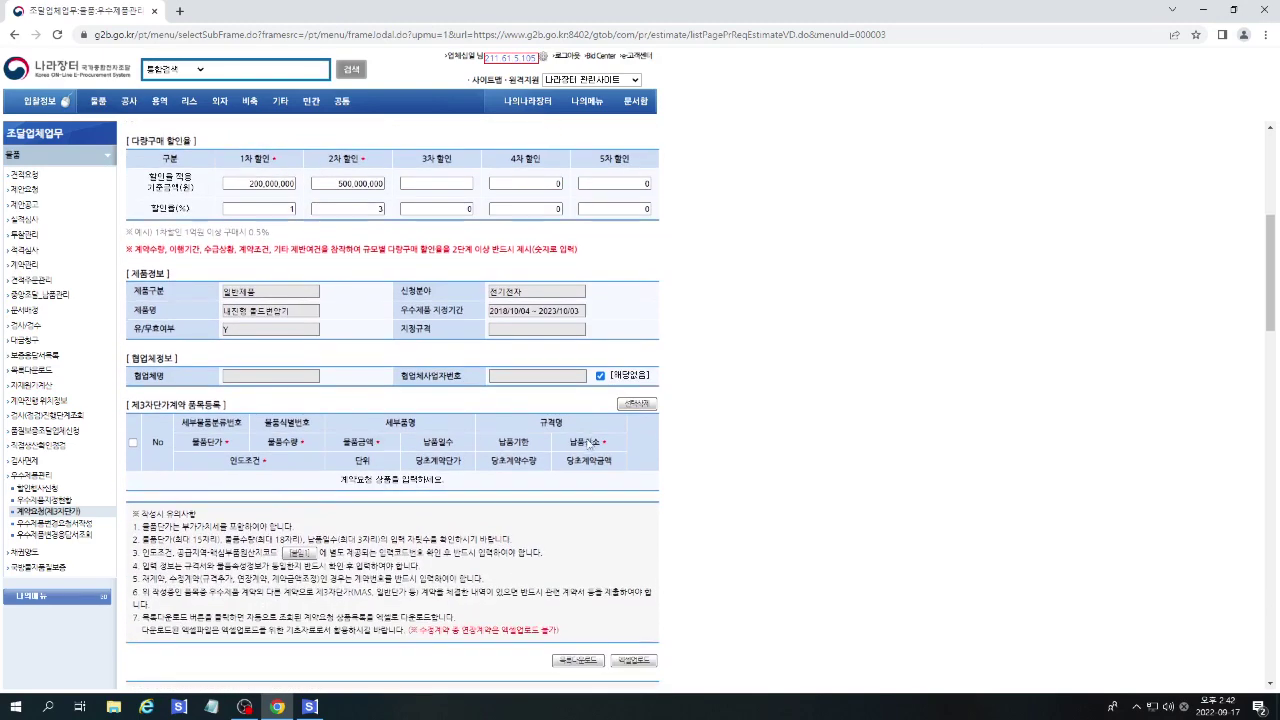
scroll(590, 444, "down", 3)
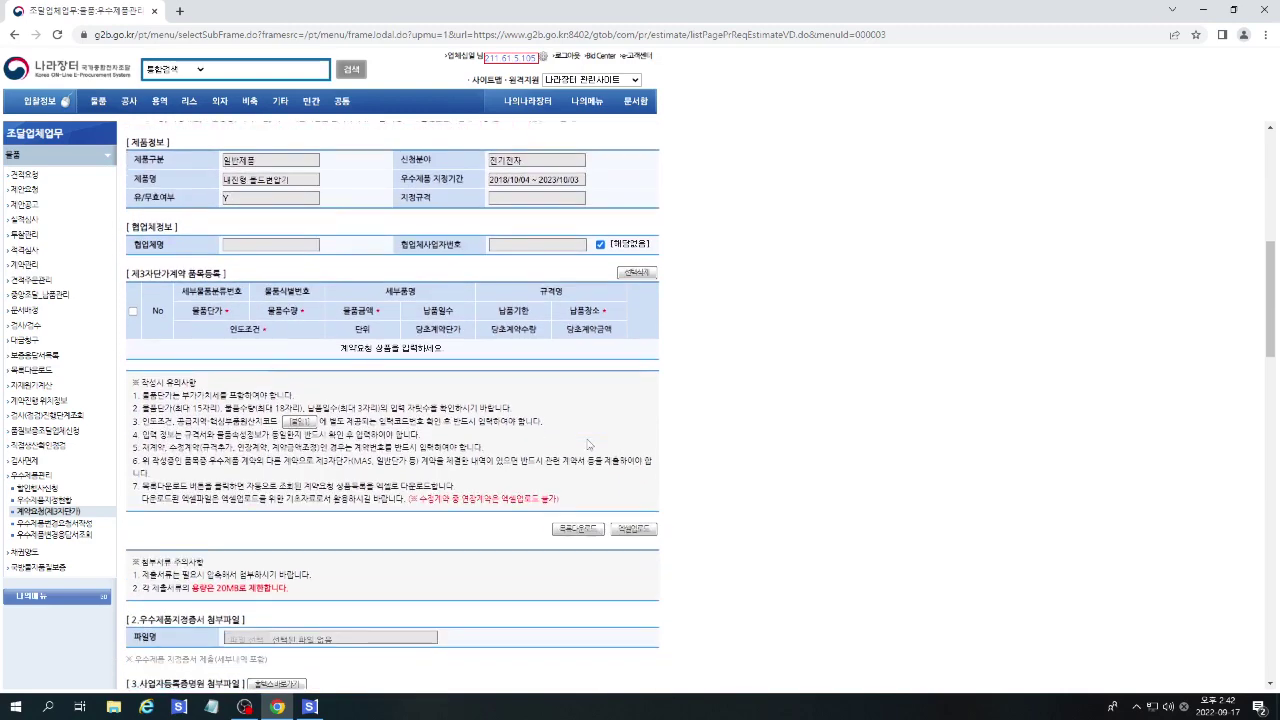
Upload the 엑셀업로드_변경 spreadsheet in the 엑셀업로드 window.
left_click(648, 433)
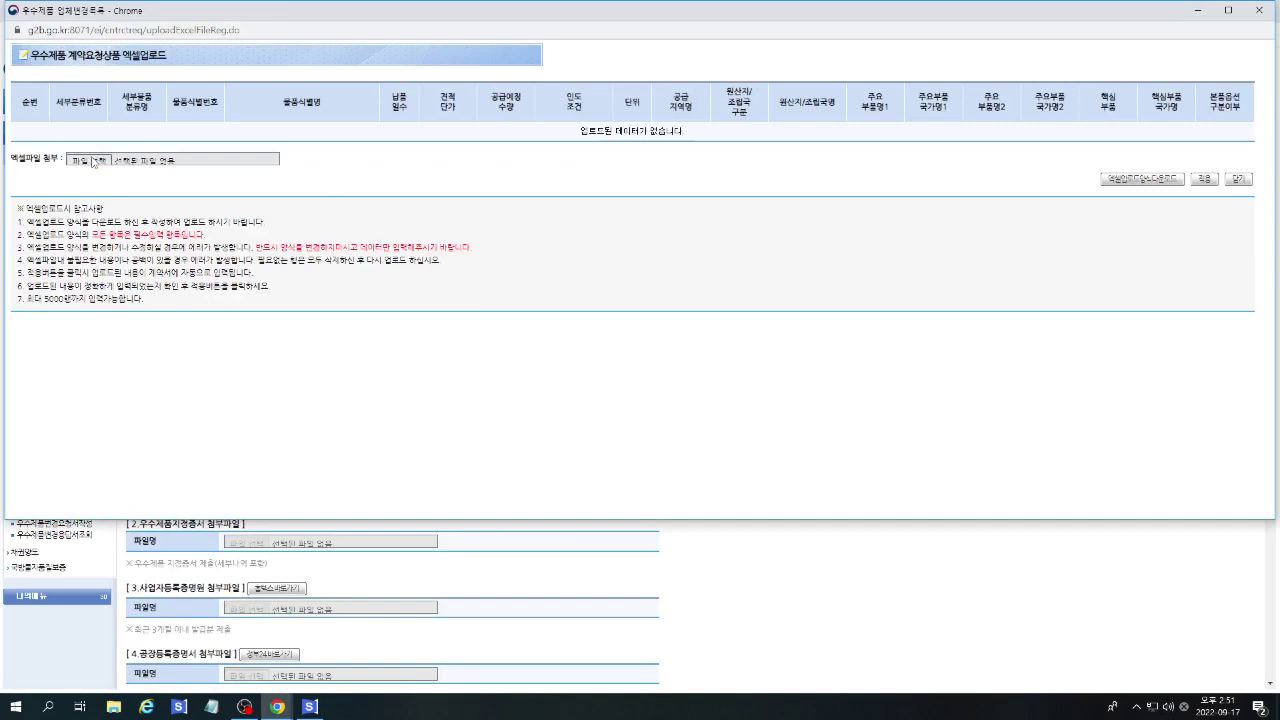
left_click(93, 162)
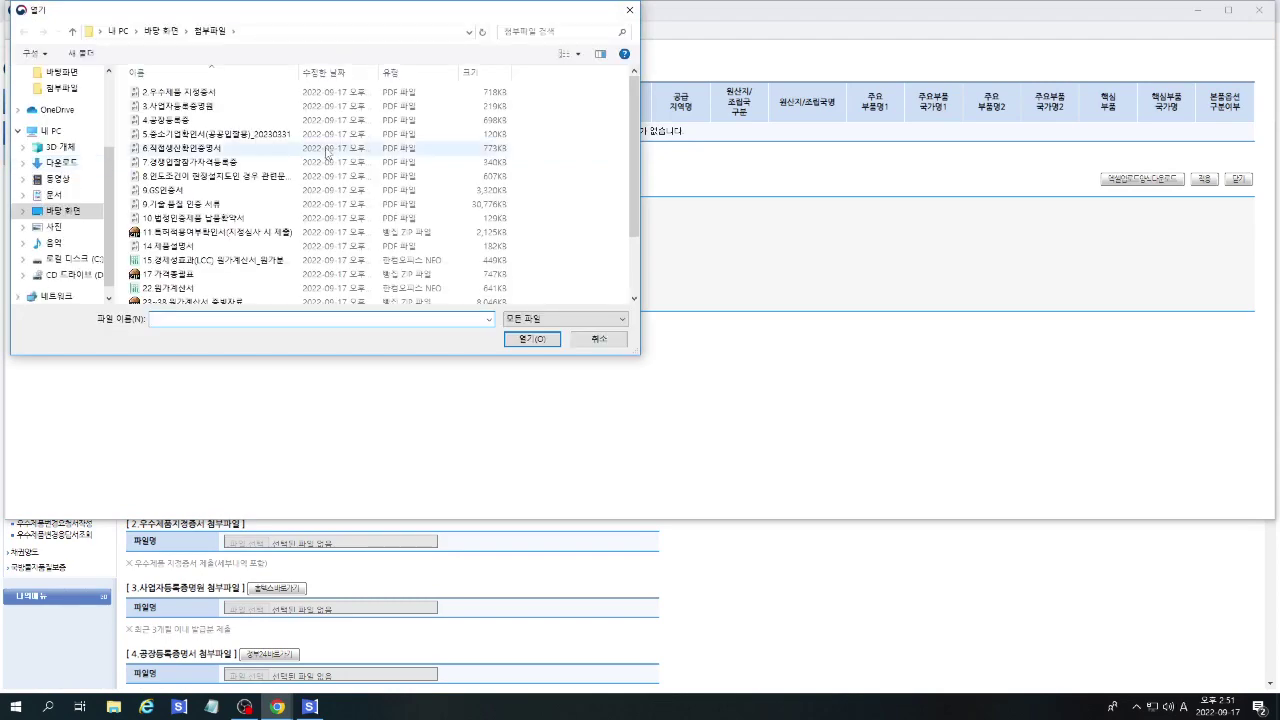
left_click_drag(635, 198, 635, 256)
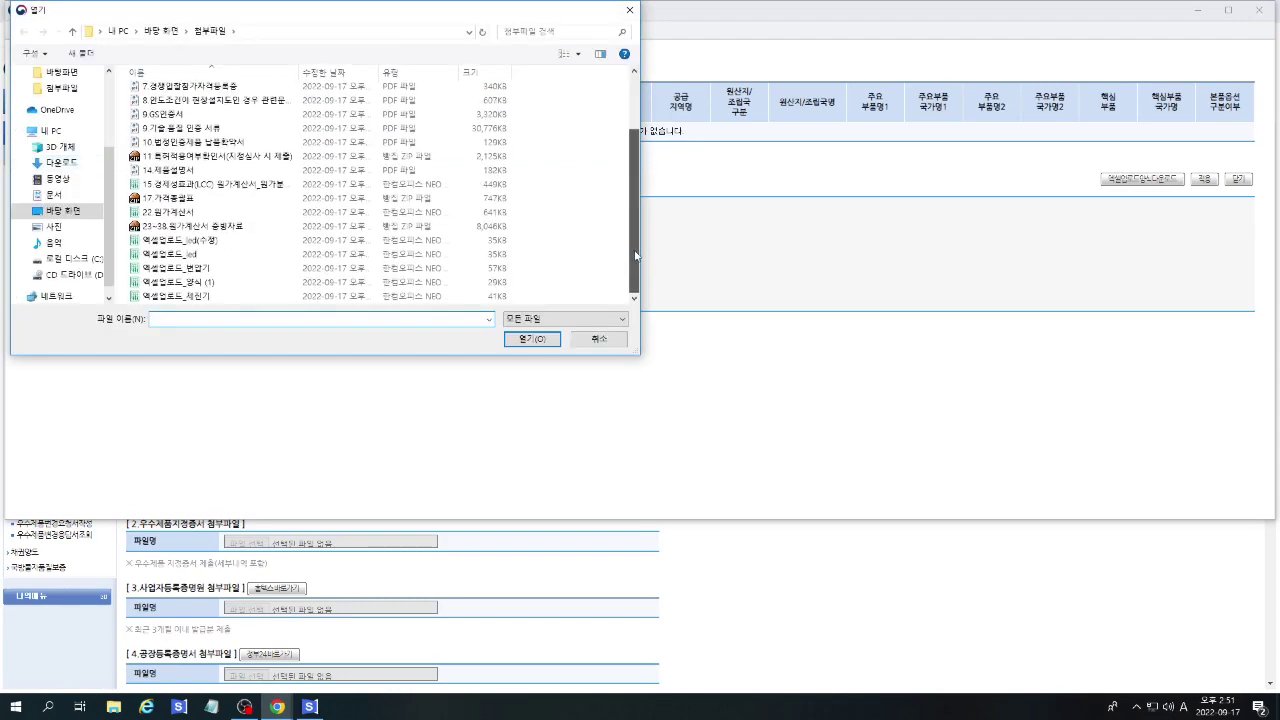
left_click(180, 268)
left_click(515, 343)
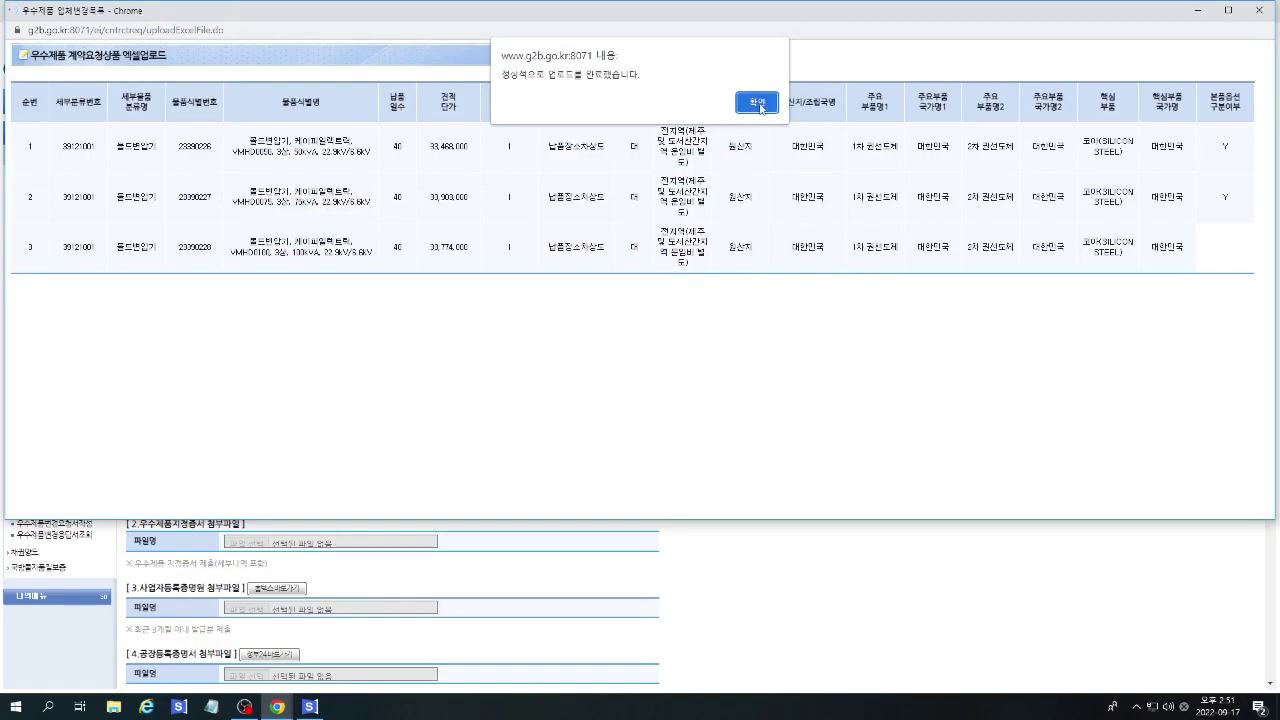
left_click(757, 103)
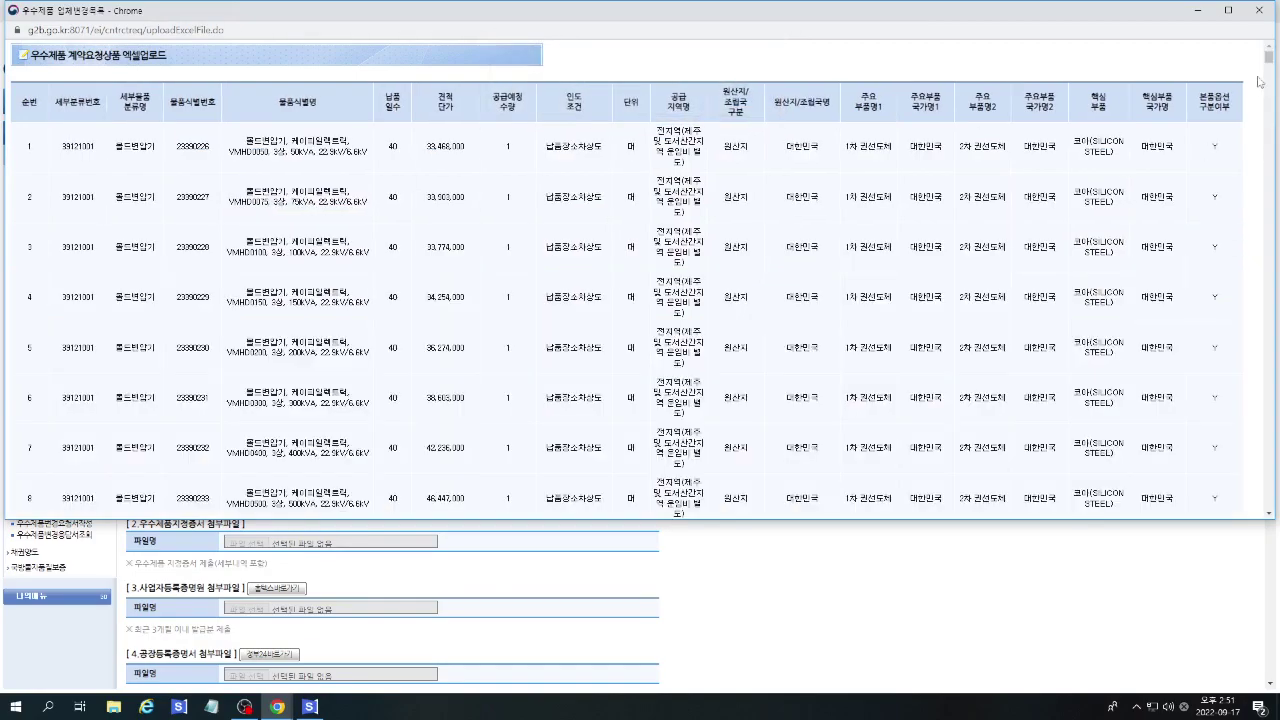
Apply the 382 uploaded items to the form, replacing the existing entries.
left_click_drag(1269, 60, 1278, 489)
scroll(1241, 430, "down", 5)
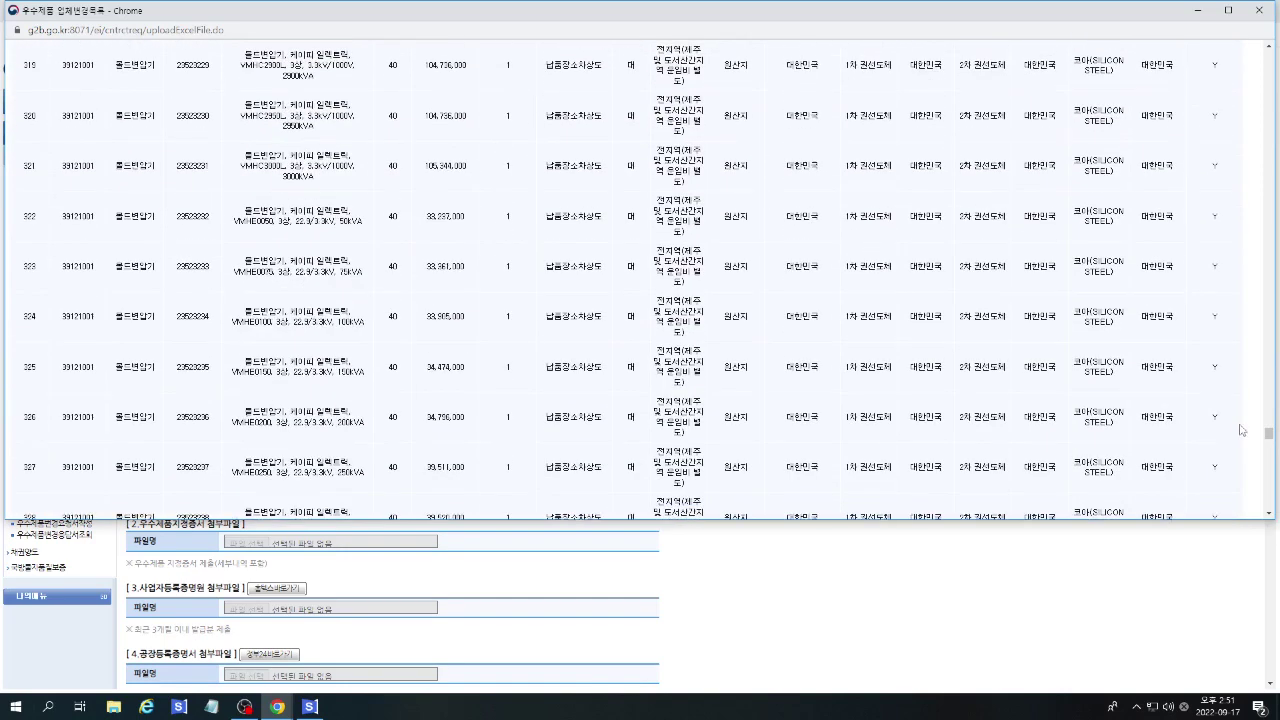
left_click_drag(1272, 445, 1270, 510)
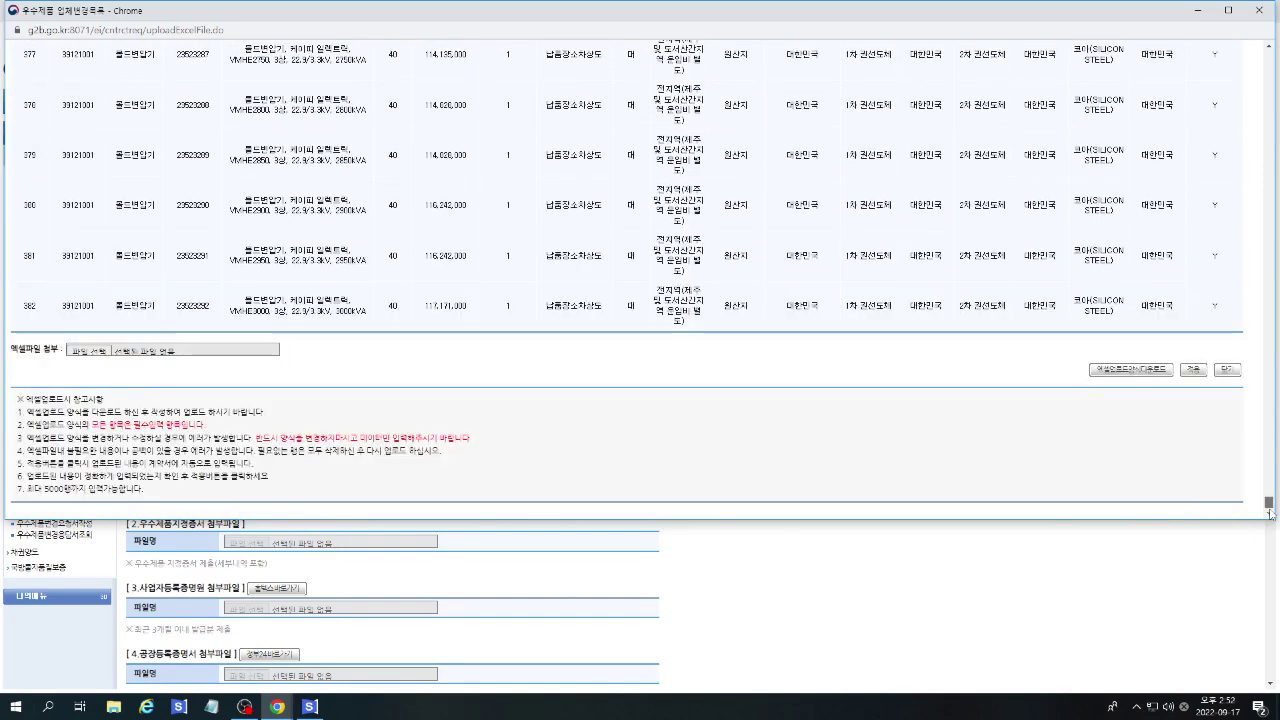
left_click(1193, 374)
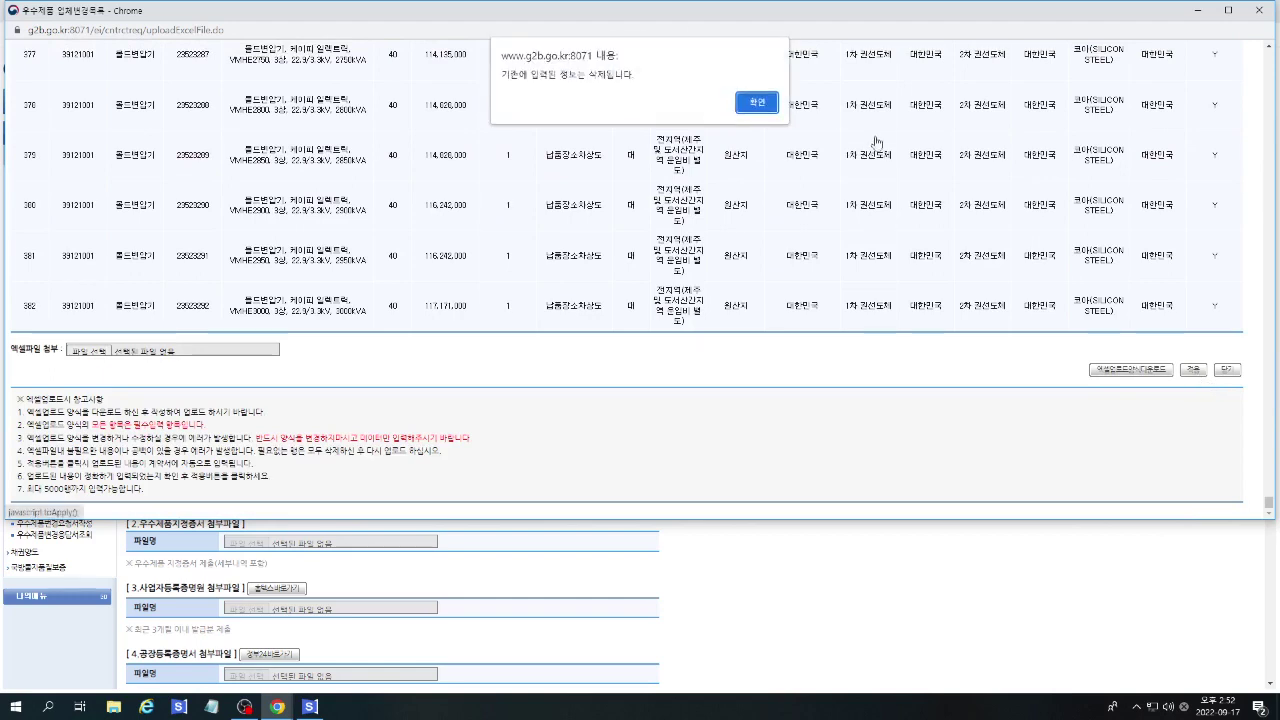
left_click(757, 104)
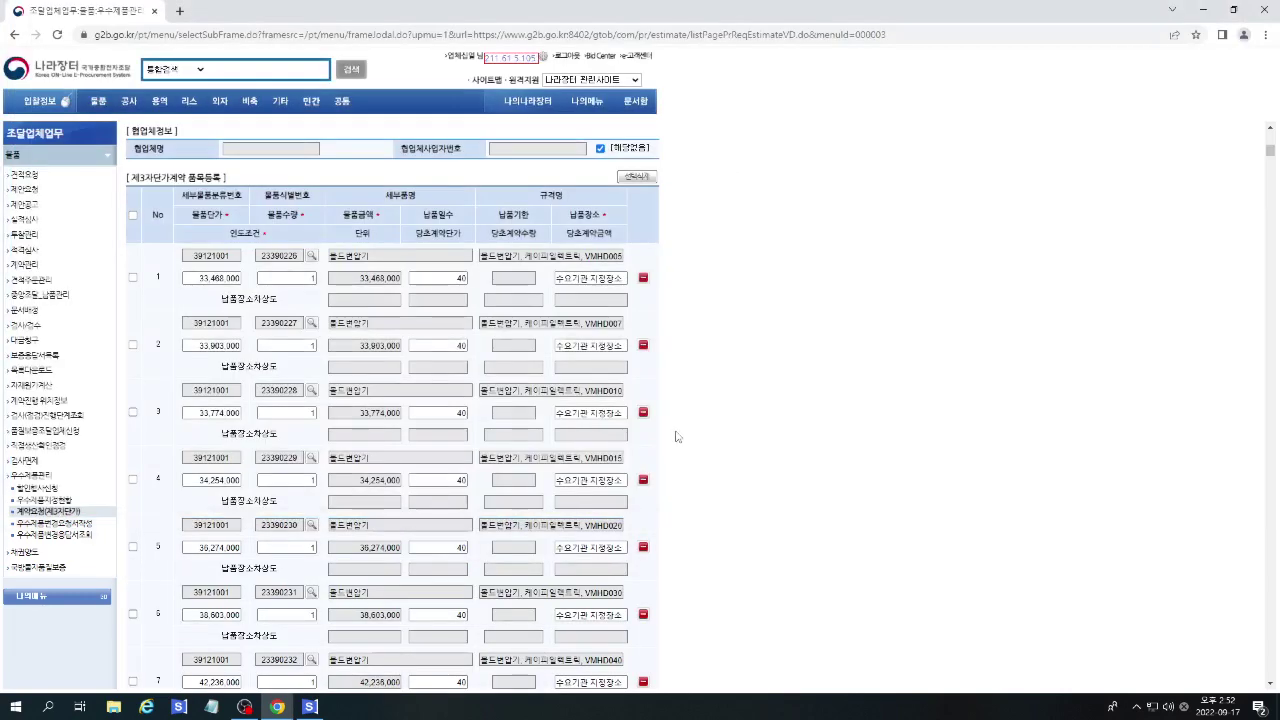
Submit the request with 신청, confirm it, and acknowledge the completion message.
left_click_drag(1270, 150, 1234, 680)
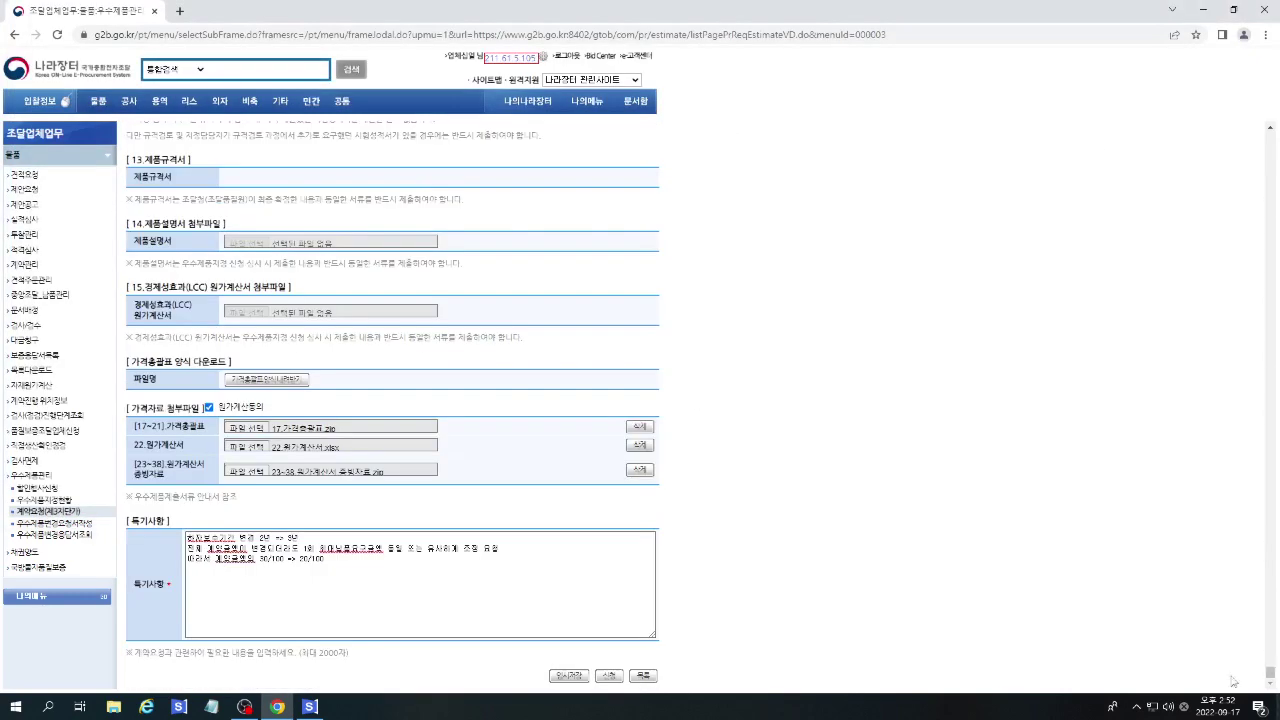
left_click(606, 678)
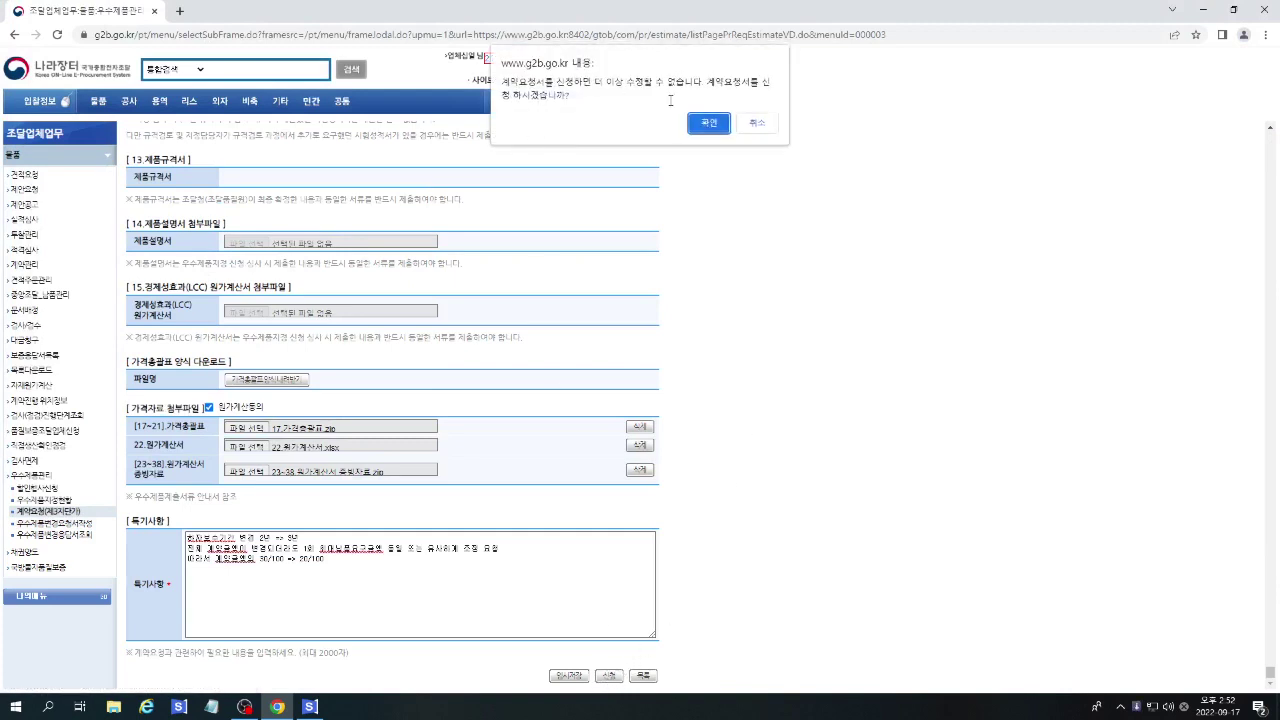
left_click(706, 123)
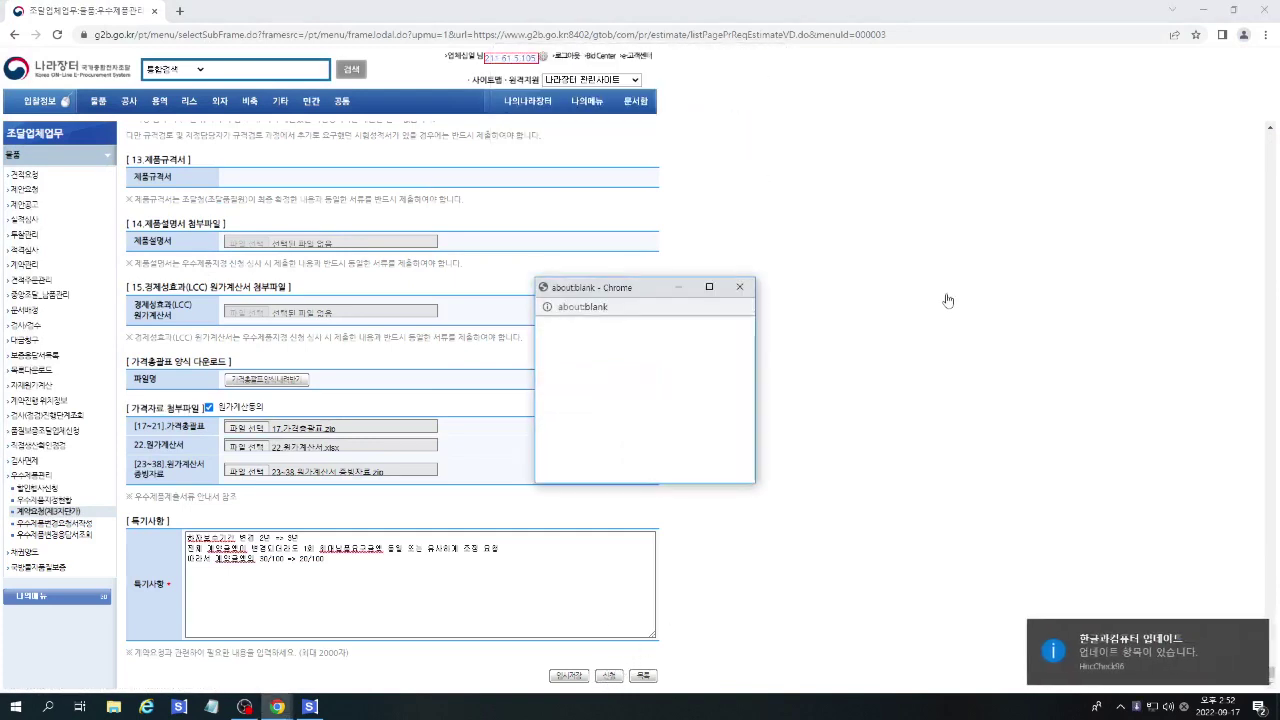
left_click(1254, 634)
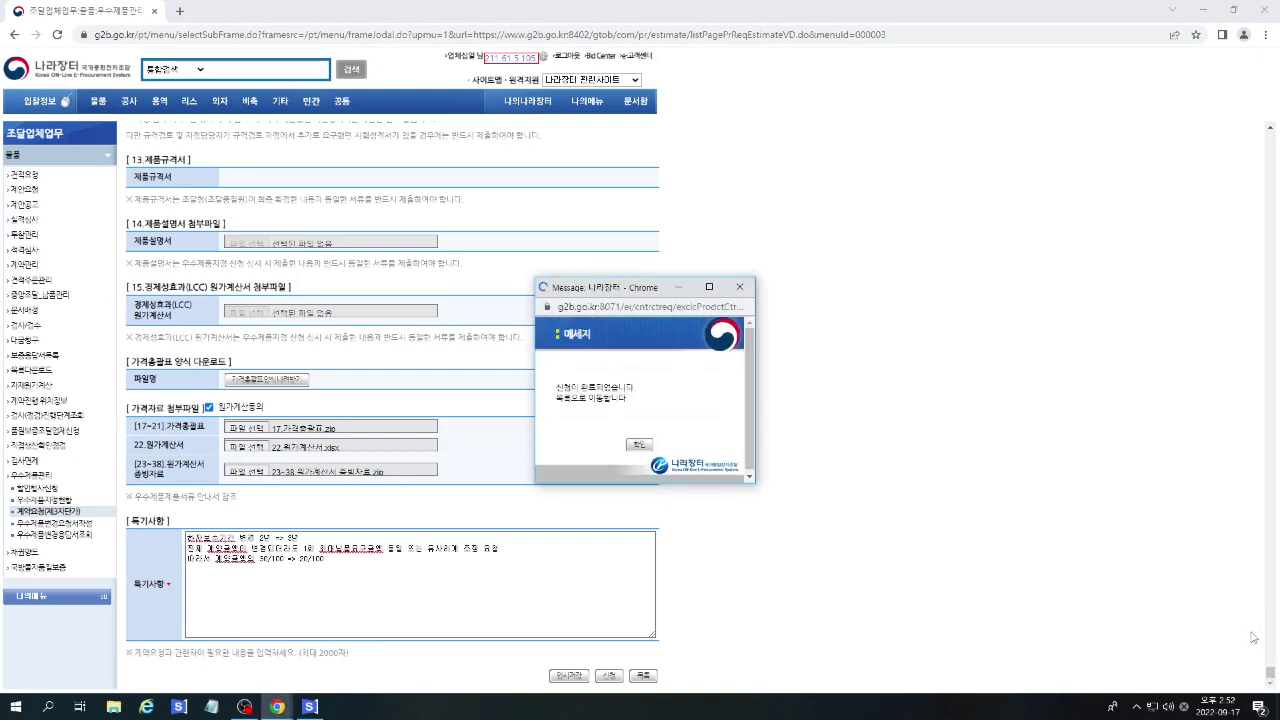
left_click(640, 445)
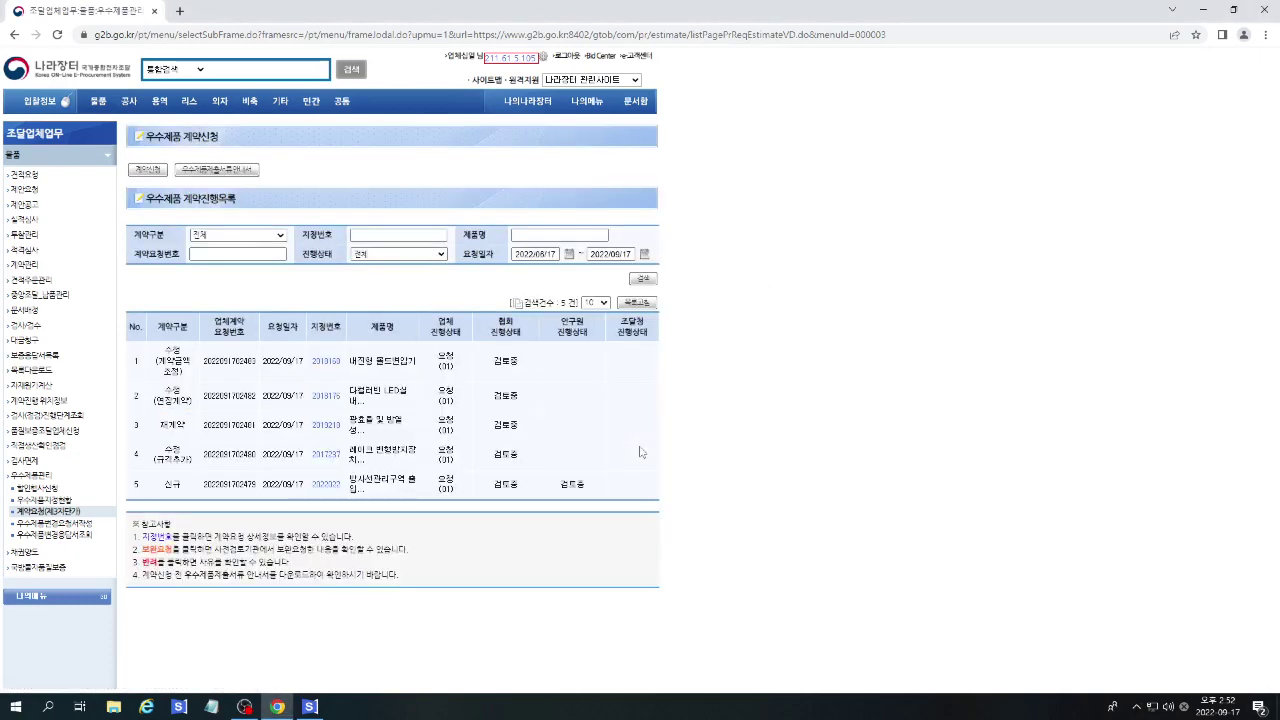
Open request 2018168's details and preview its 별지 제6호의 1서식 print form.
left_click(326, 361)
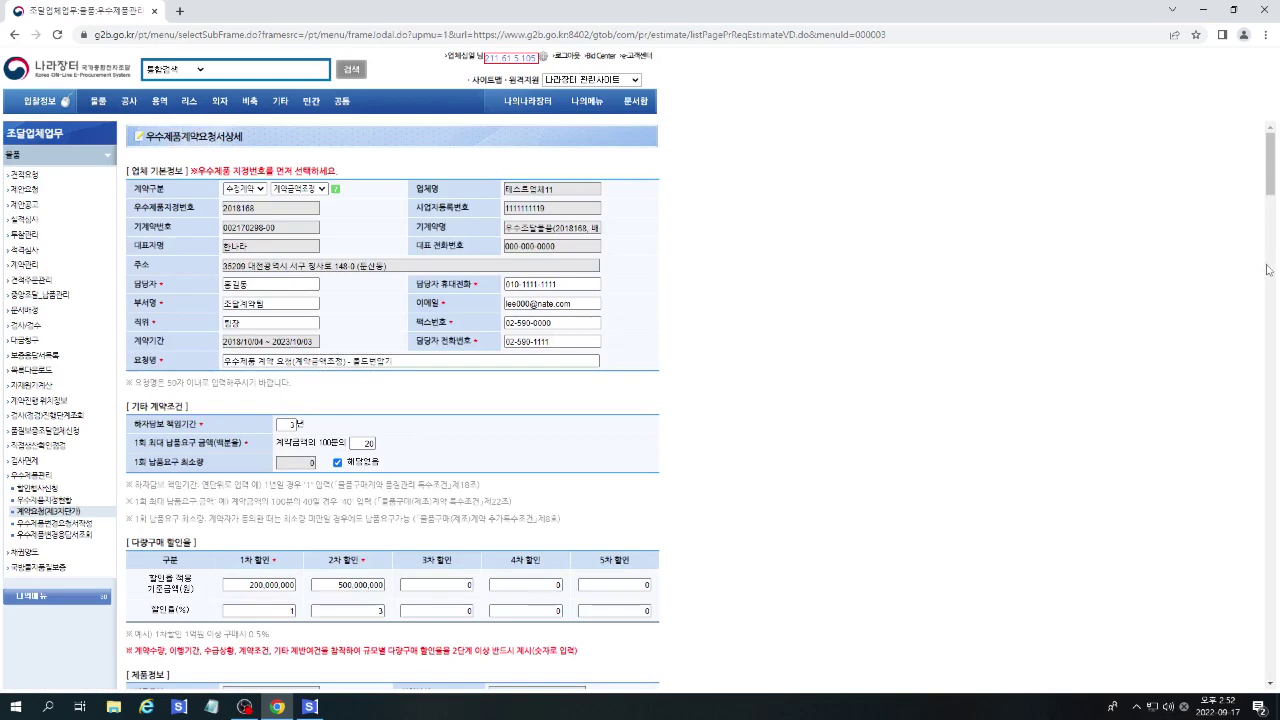
scroll(1276, 196, "down", 5)
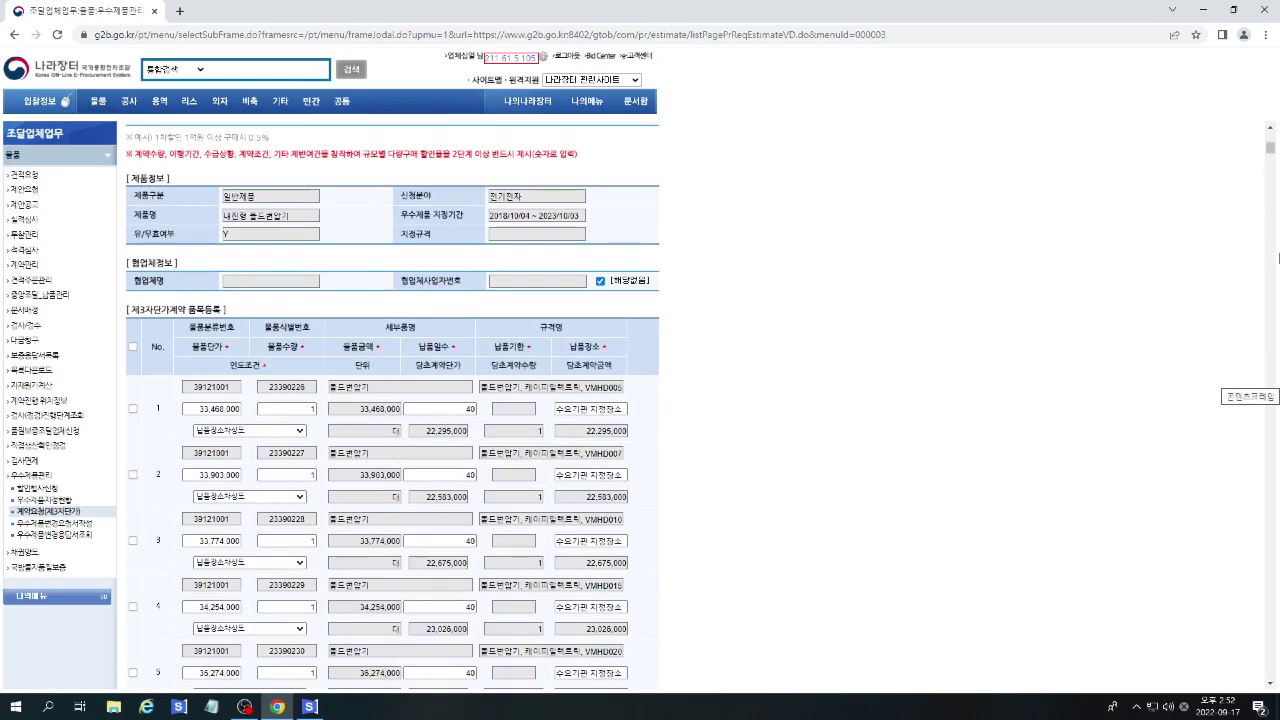
left_click(1276, 432)
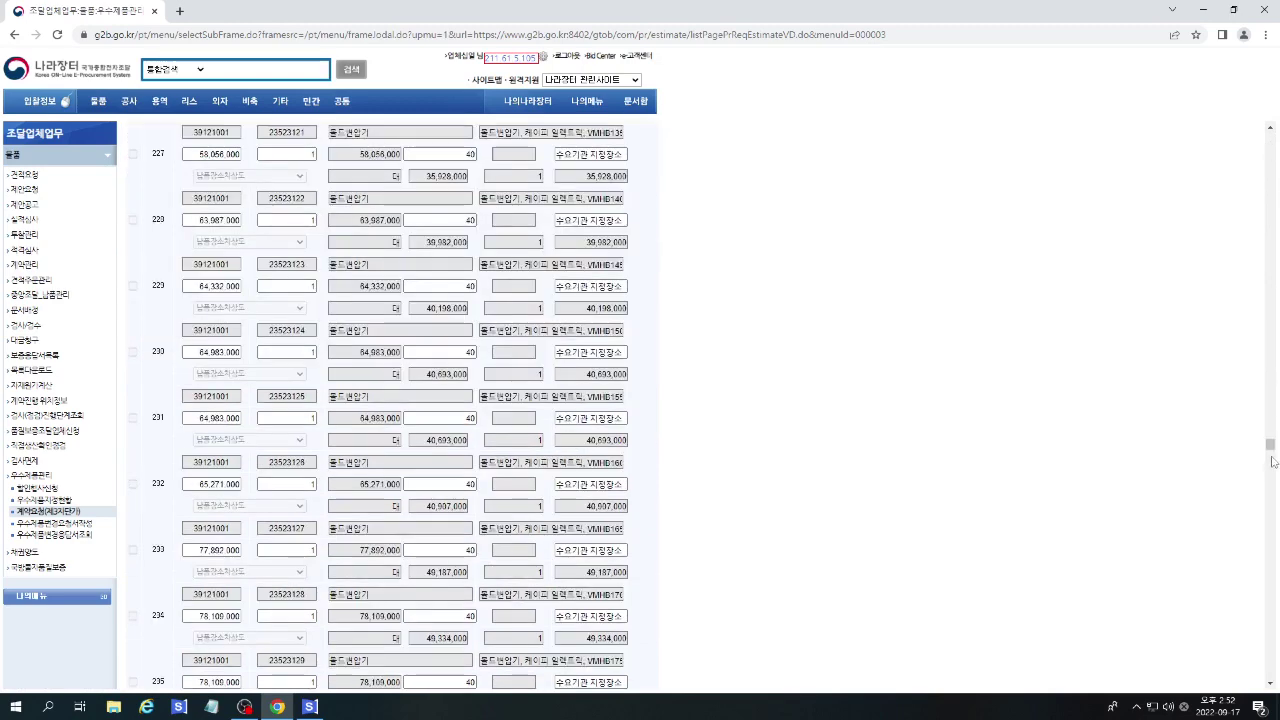
left_click_drag(1273, 461, 1271, 680)
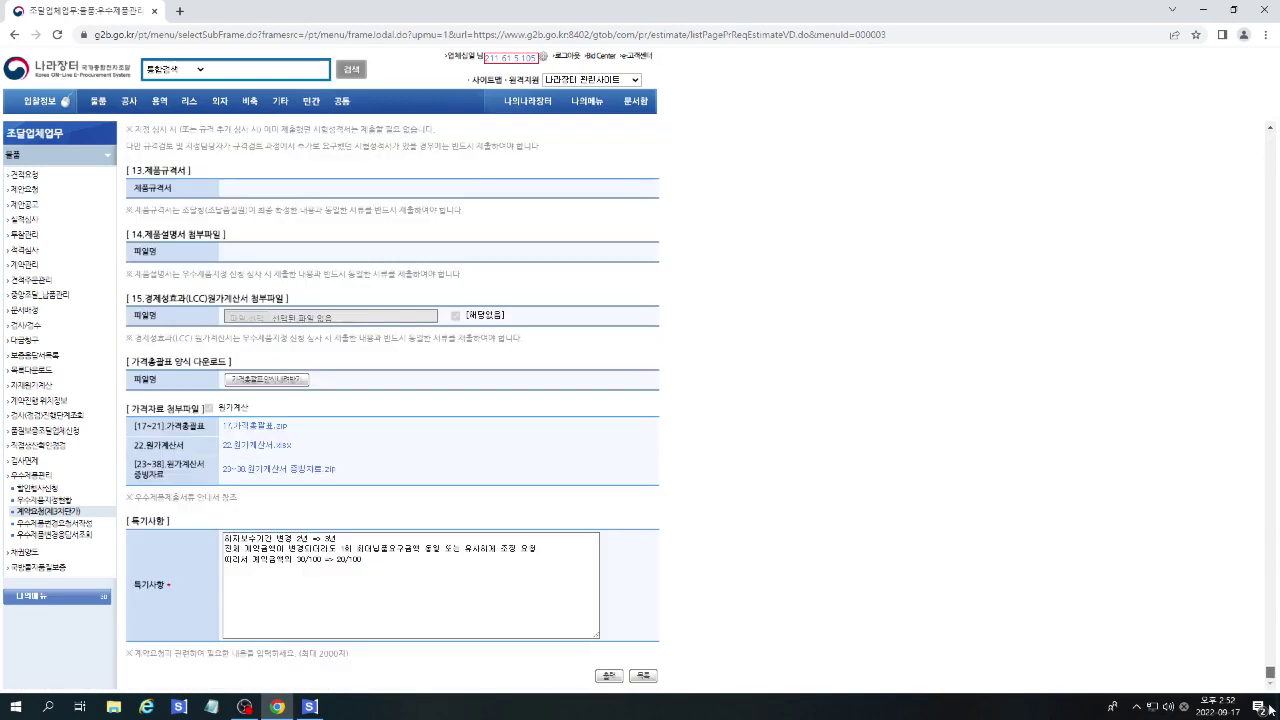
left_click(608, 676)
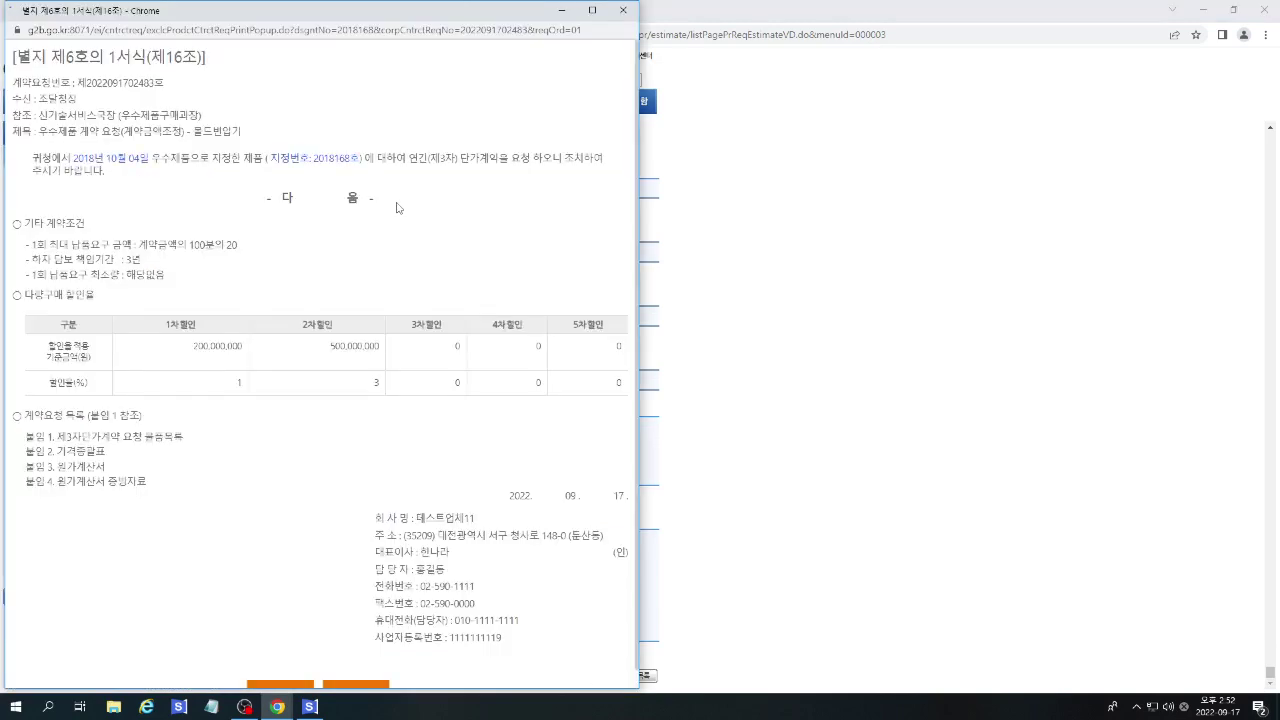
scroll(369, 425, "down", 1)
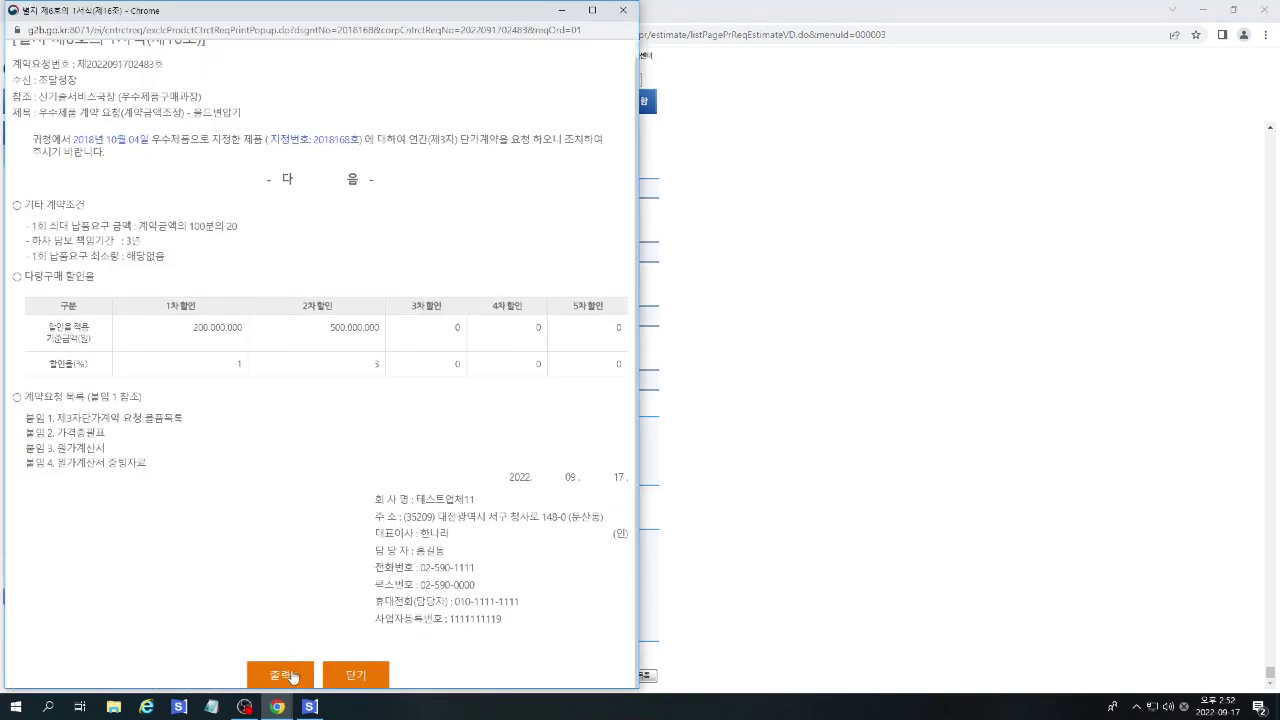